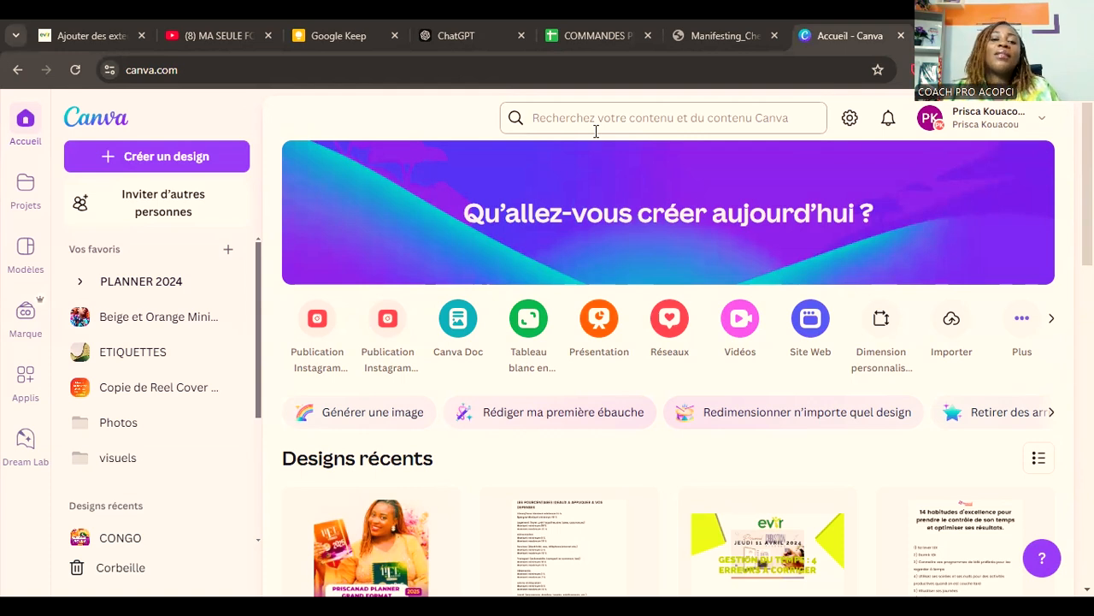
# Step: Search the Canva templates for "vision board 2025"
pyautogui.click(596, 131)
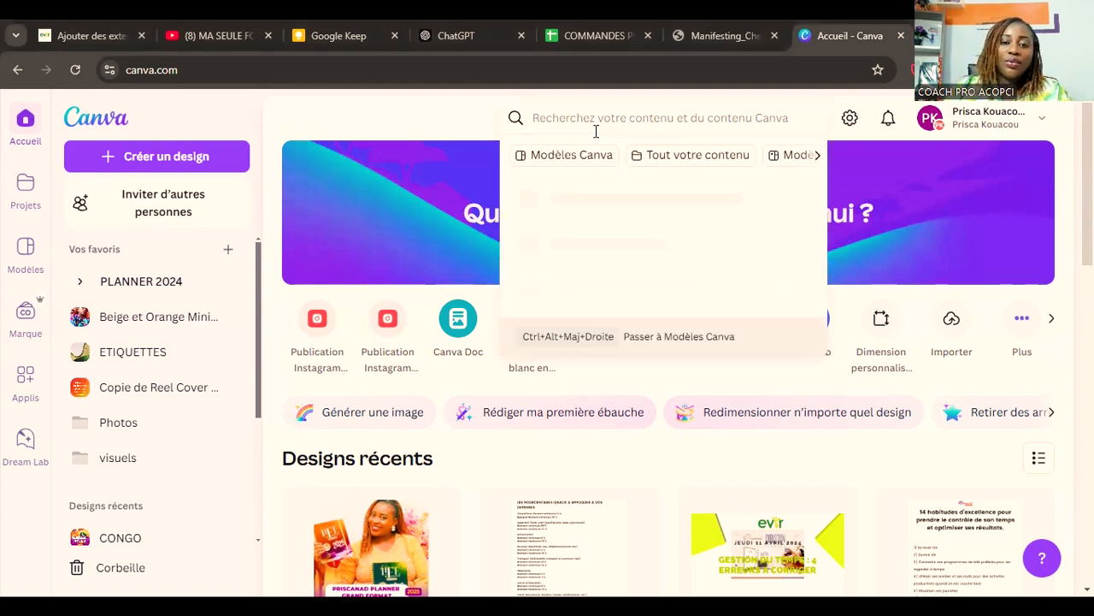
pyautogui.write('vi')
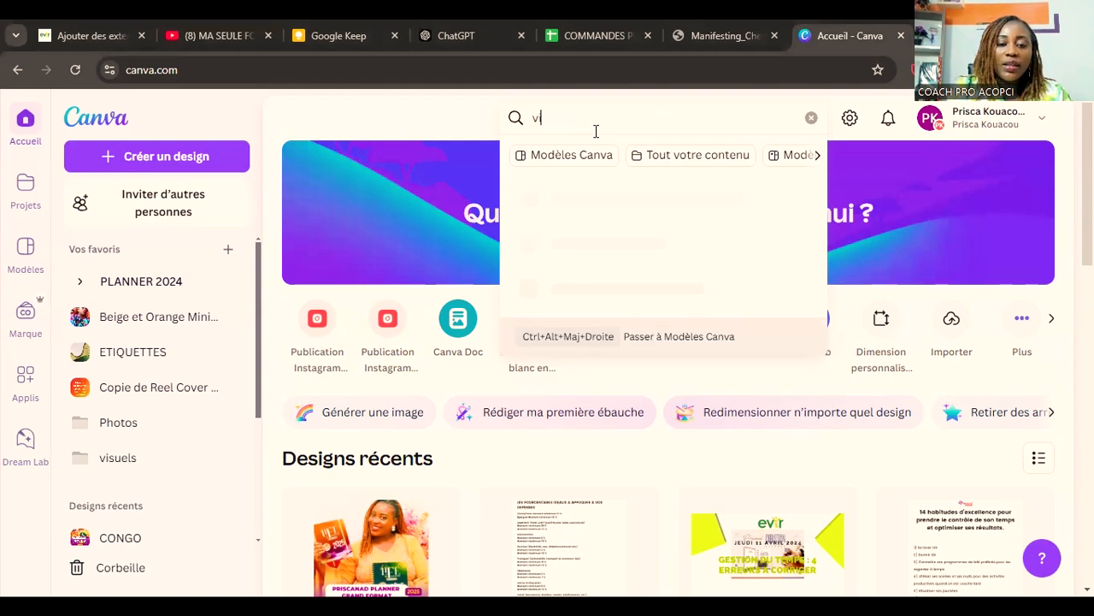
pyautogui.write('sion board')
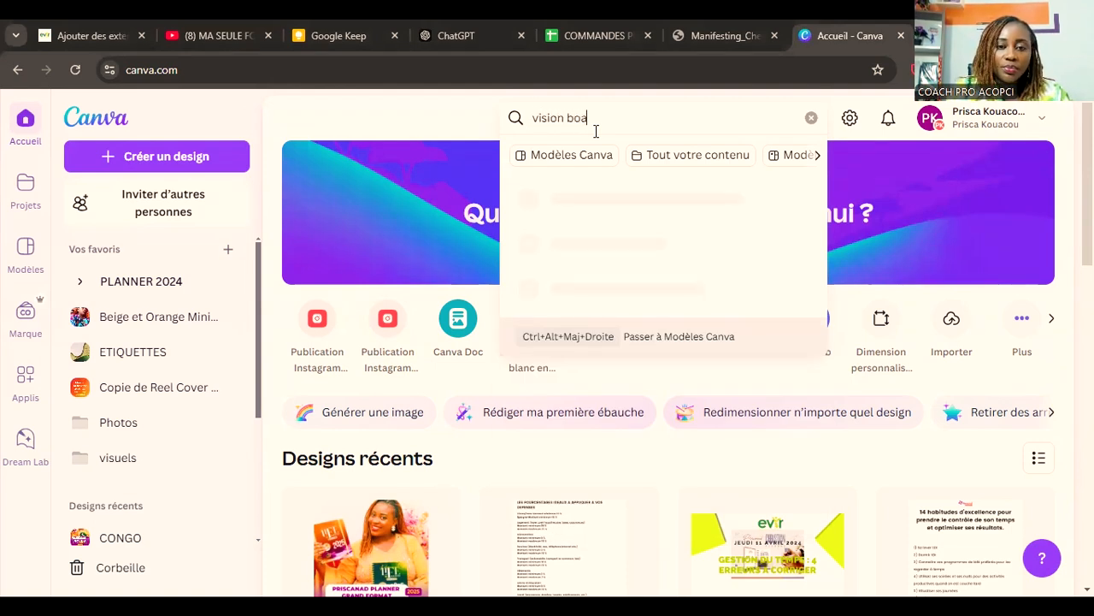
pyautogui.click(526, 158)
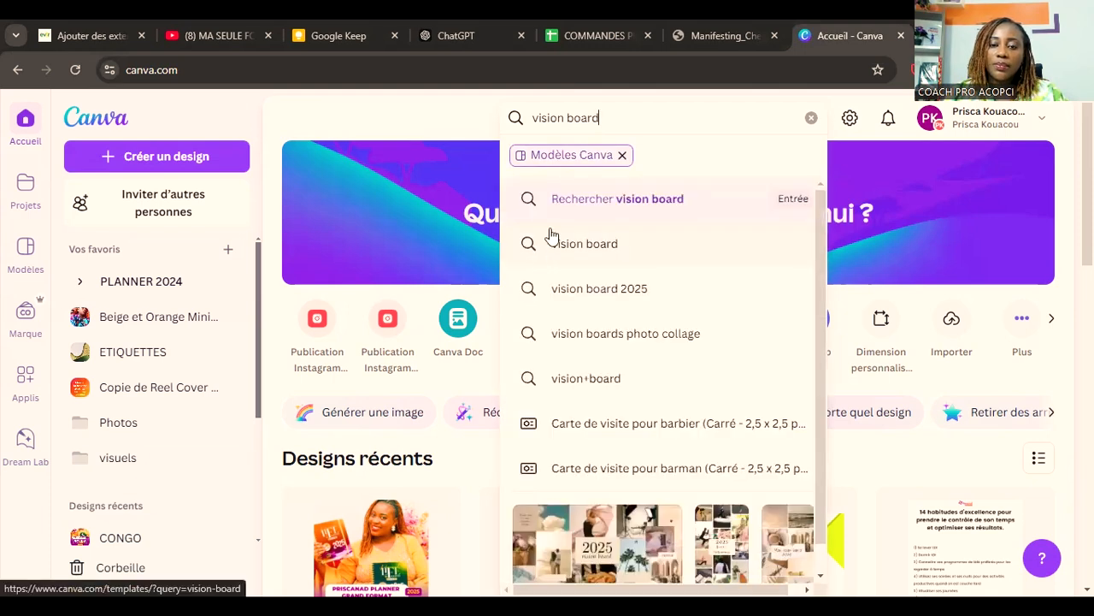
pyautogui.click(639, 289)
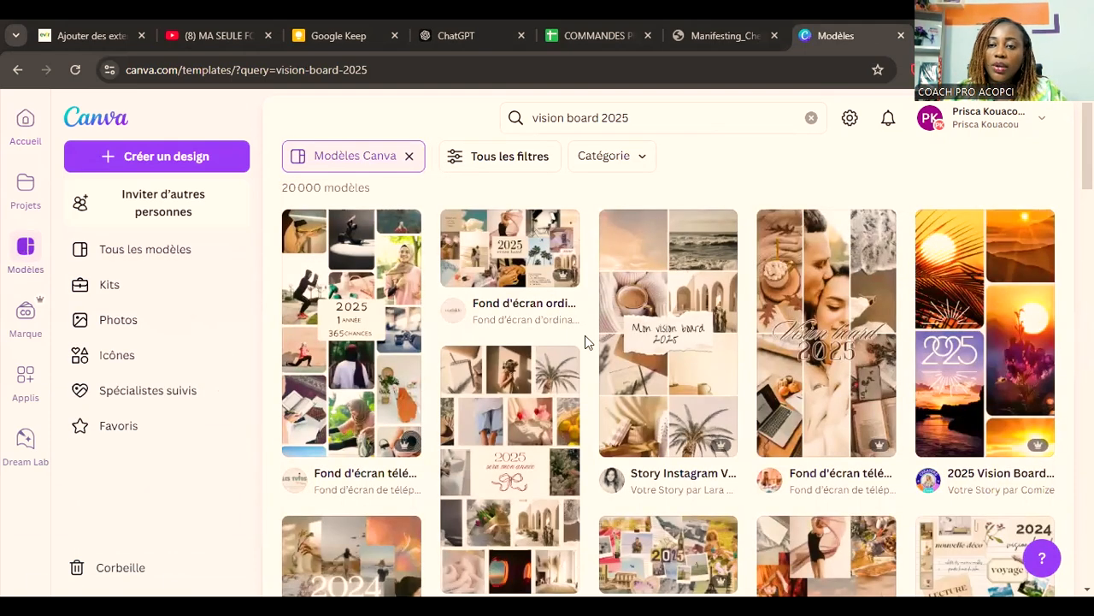
# Step: Browse the vision board 2025 template results to compare the available layouts and formats
pyautogui.scroll(-10, 894, 384)
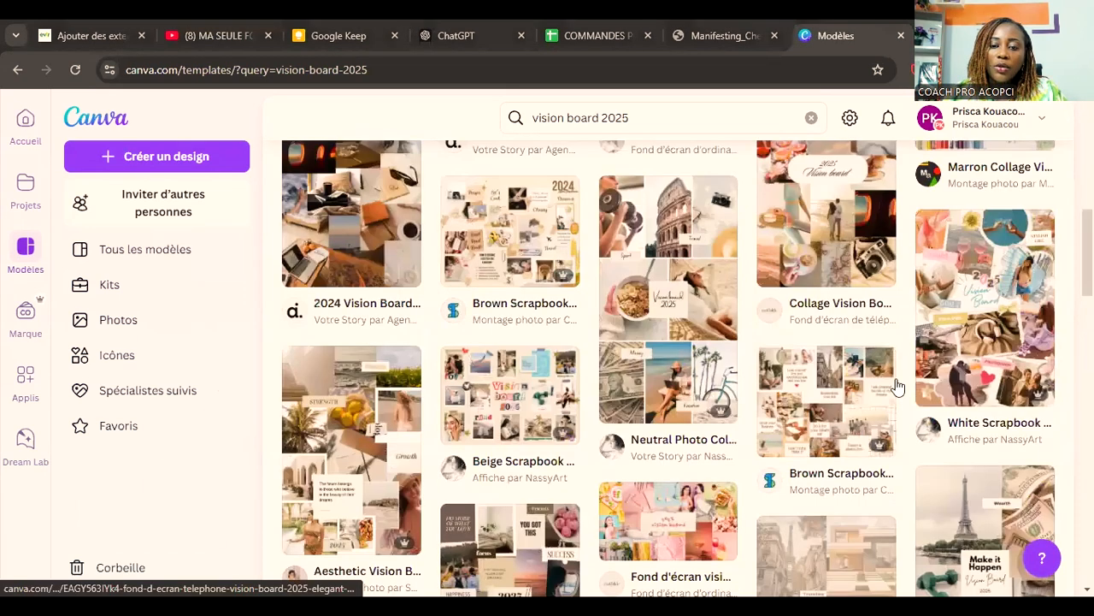
pyautogui.scroll(-4, 896, 386)
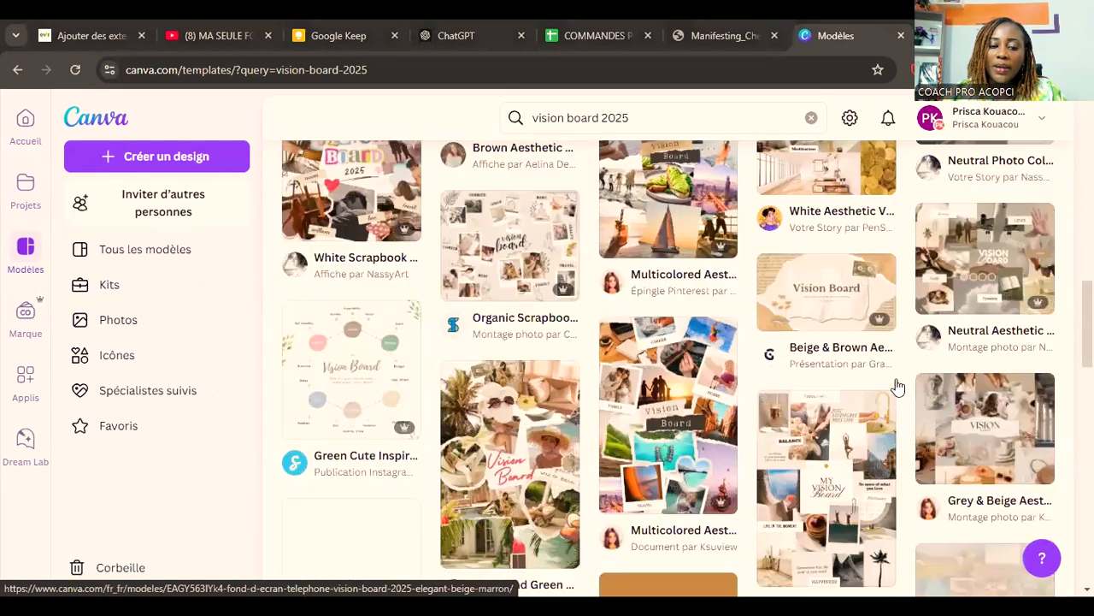
pyautogui.scroll(-6, 896, 386)
pyautogui.scroll(-2, 897, 386)
pyautogui.scroll(-5, 897, 386)
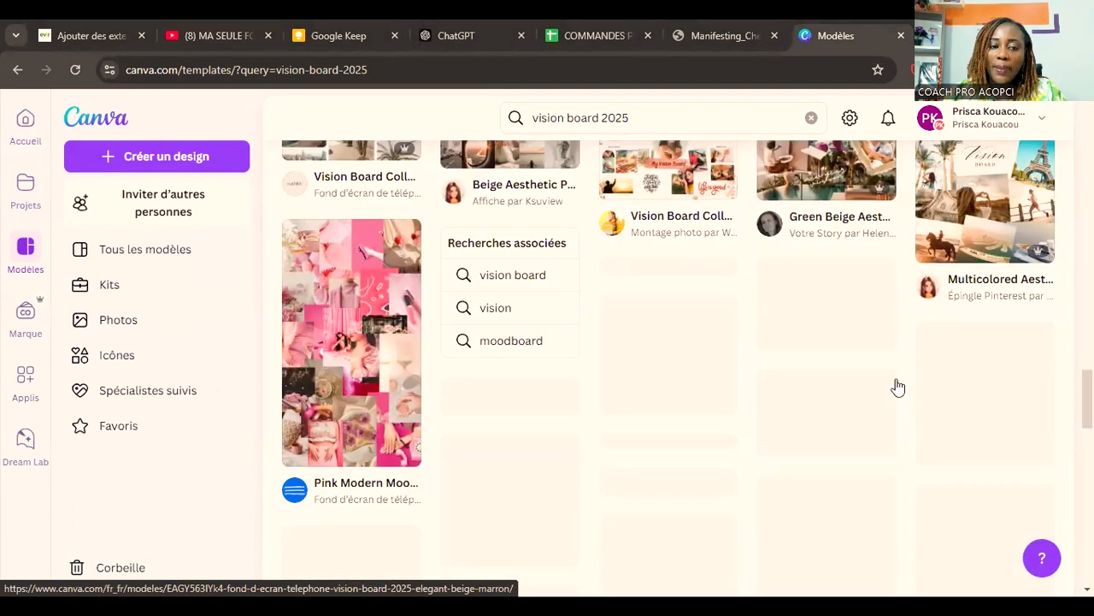
pyautogui.scroll(-5, 897, 386)
pyautogui.scroll(-3, 897, 387)
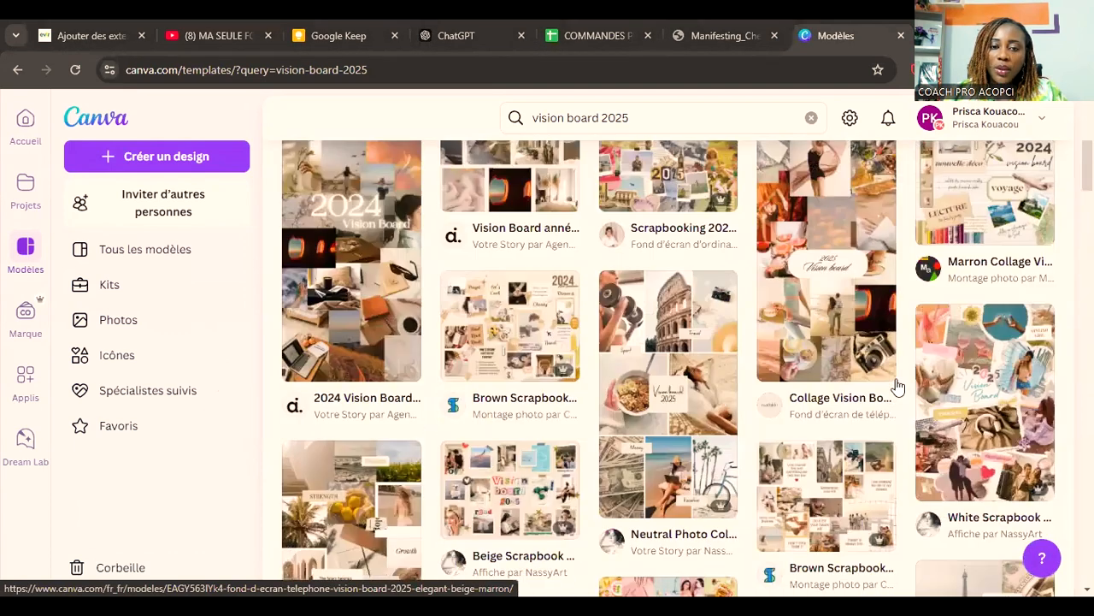
pyautogui.scroll(20, 657, 262)
pyautogui.click(508, 167)
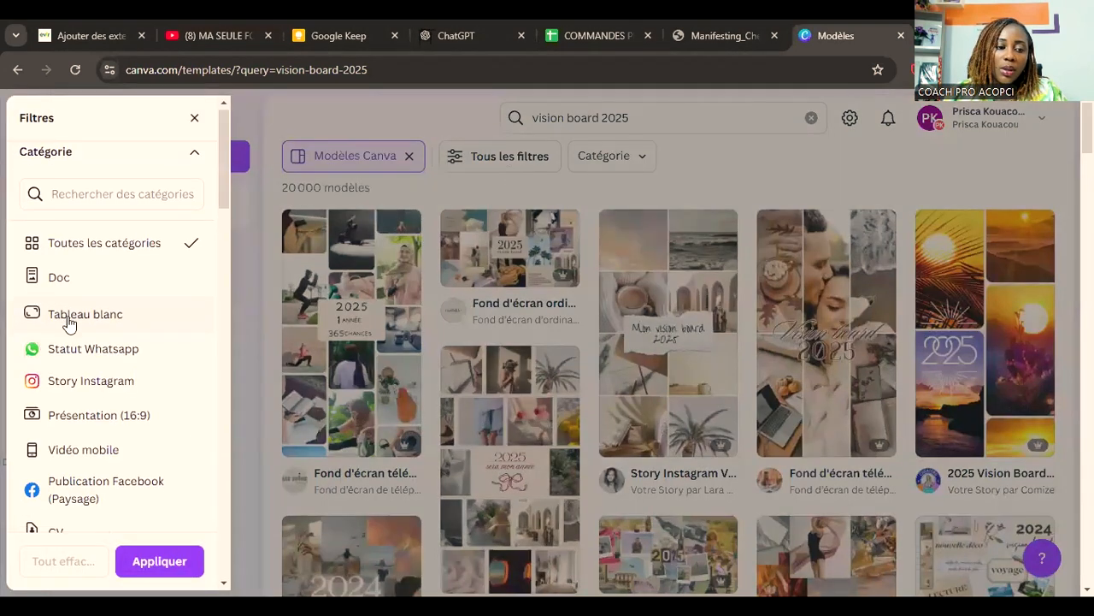
pyautogui.scroll(-4, 70, 322)
pyautogui.scroll(-15, 70, 323)
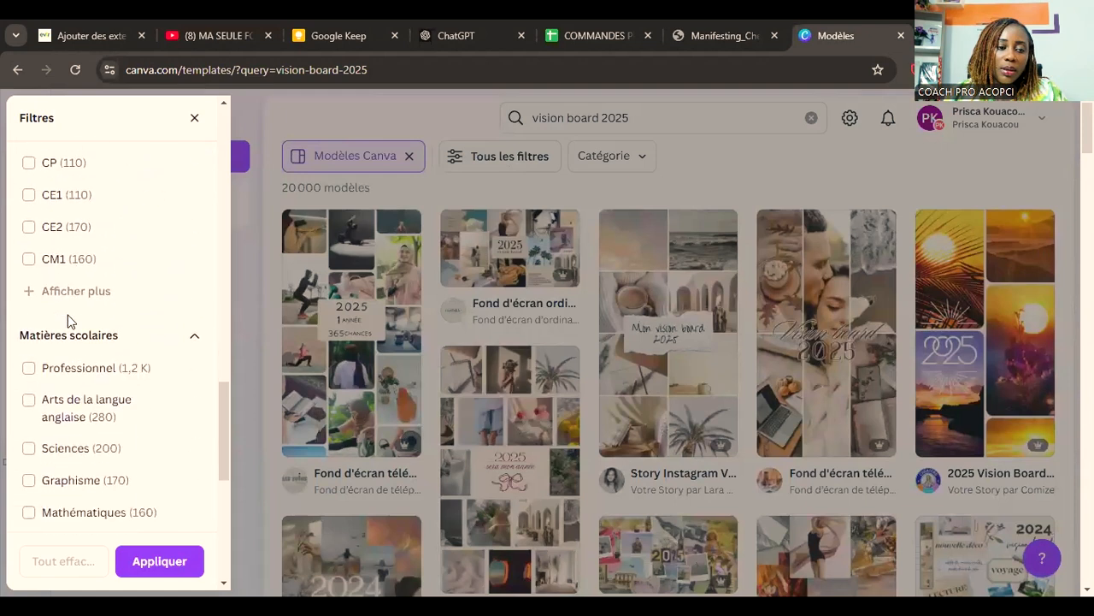
pyautogui.scroll(8, 68, 320)
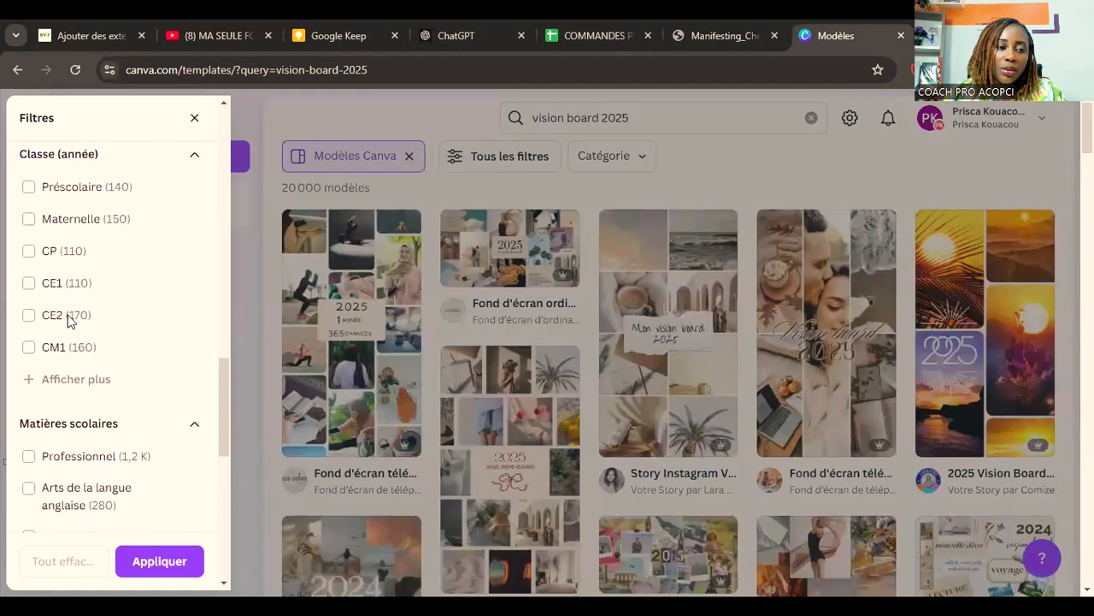
pyautogui.click(743, 172)
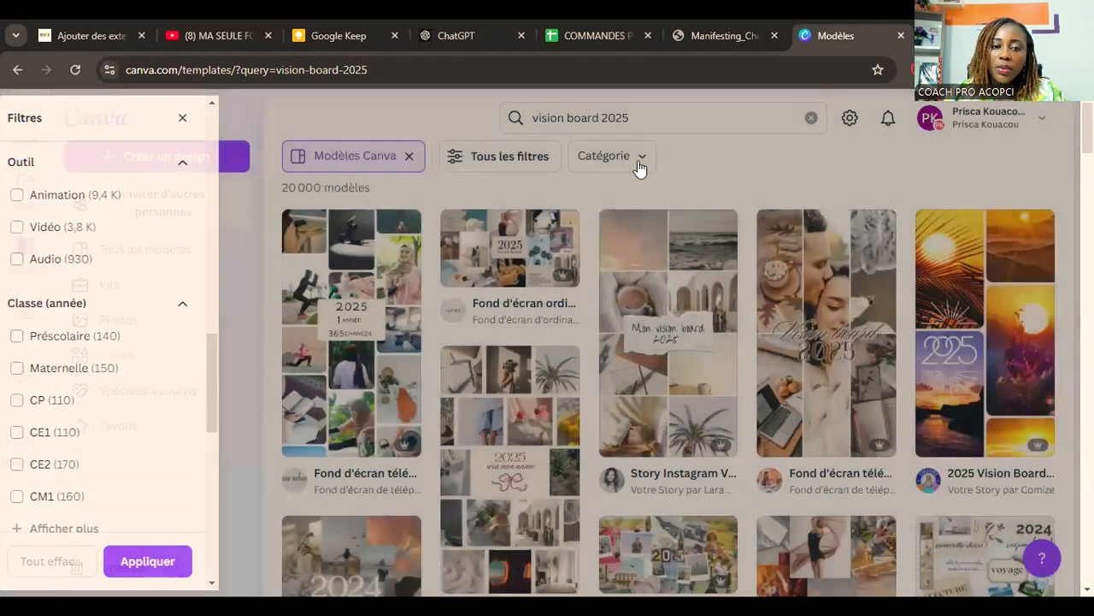
# Step: Filter the vision board templates by the Document A5 category
pyautogui.click(639, 162)
pyautogui.scroll(-4, 677, 257)
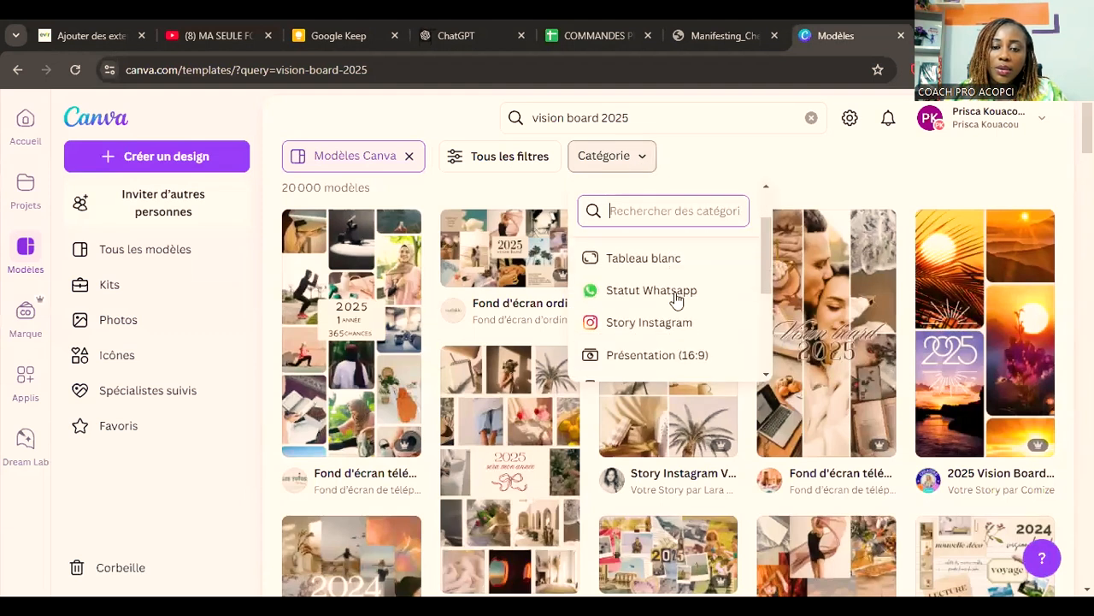
pyautogui.scroll(-1, 676, 300)
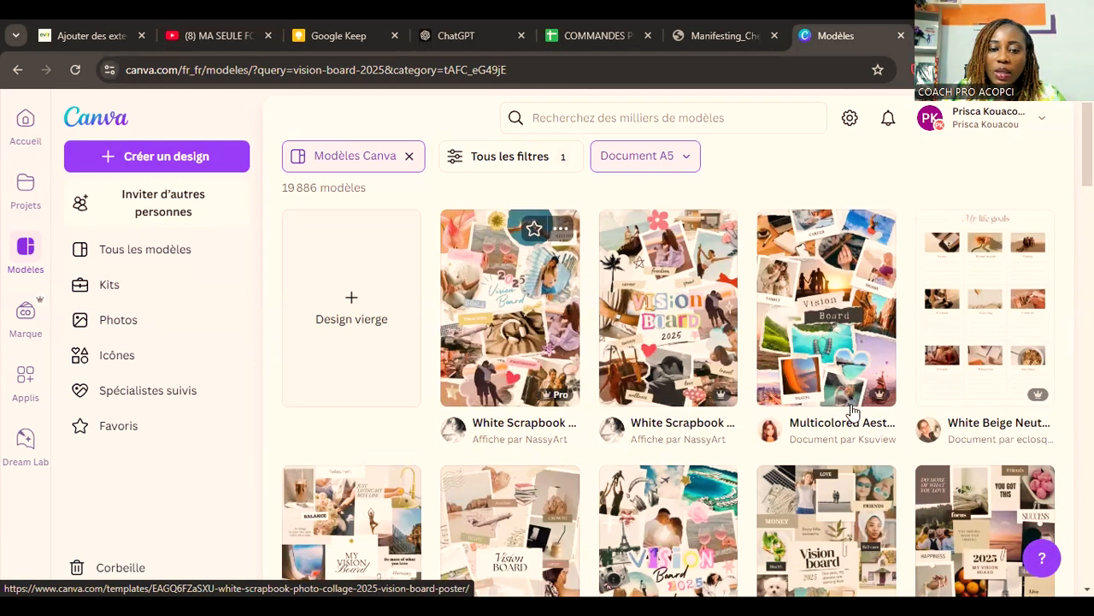
# Step: Find the template "Affiche vision board créatif collage photo coloré" among the A5 results and open its preview
pyautogui.scroll(-3, 853, 412)
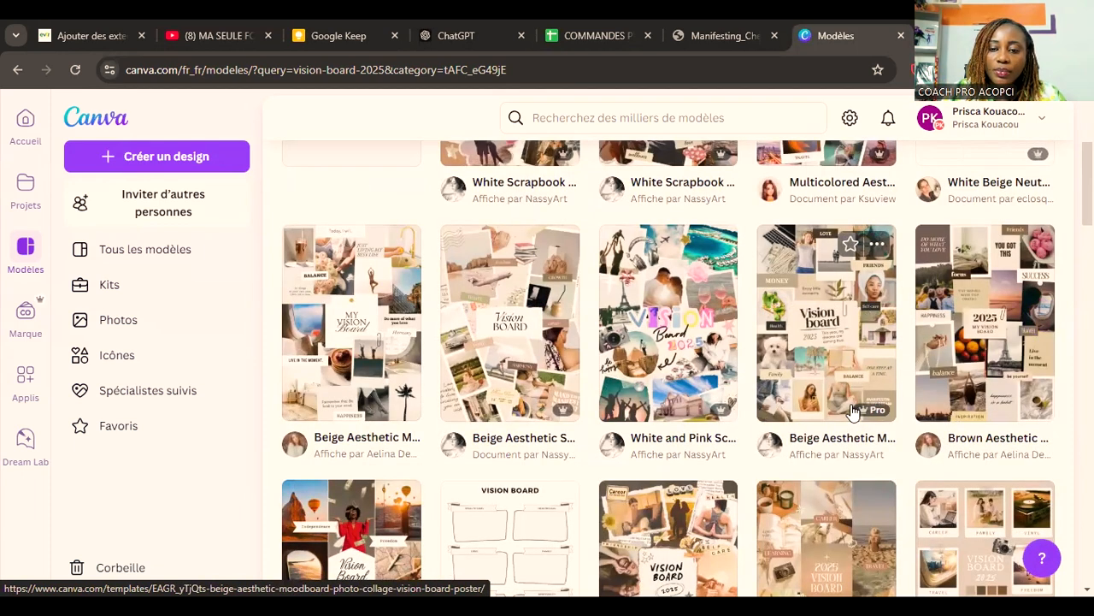
pyautogui.scroll(-1, 852, 411)
pyautogui.scroll(-4, 852, 412)
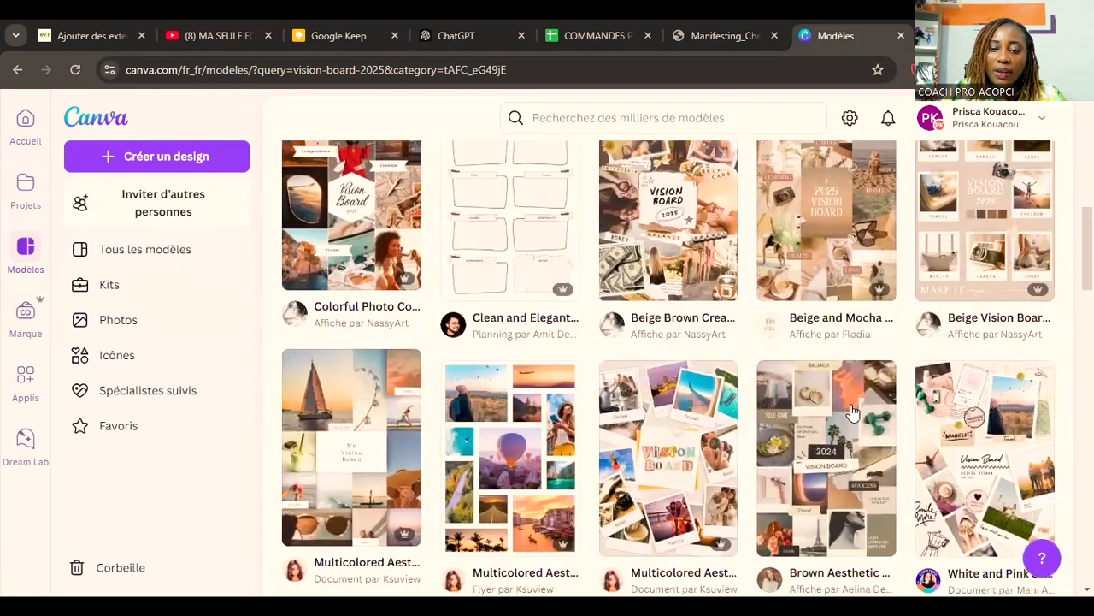
pyautogui.scroll(-2, 853, 411)
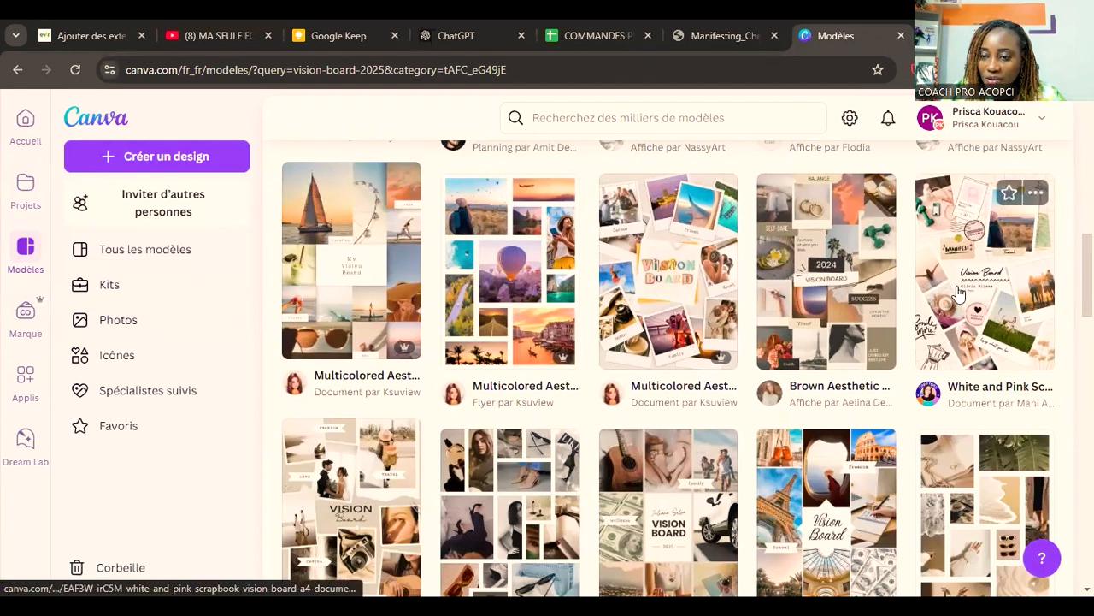
pyautogui.scroll(-1, 957, 293)
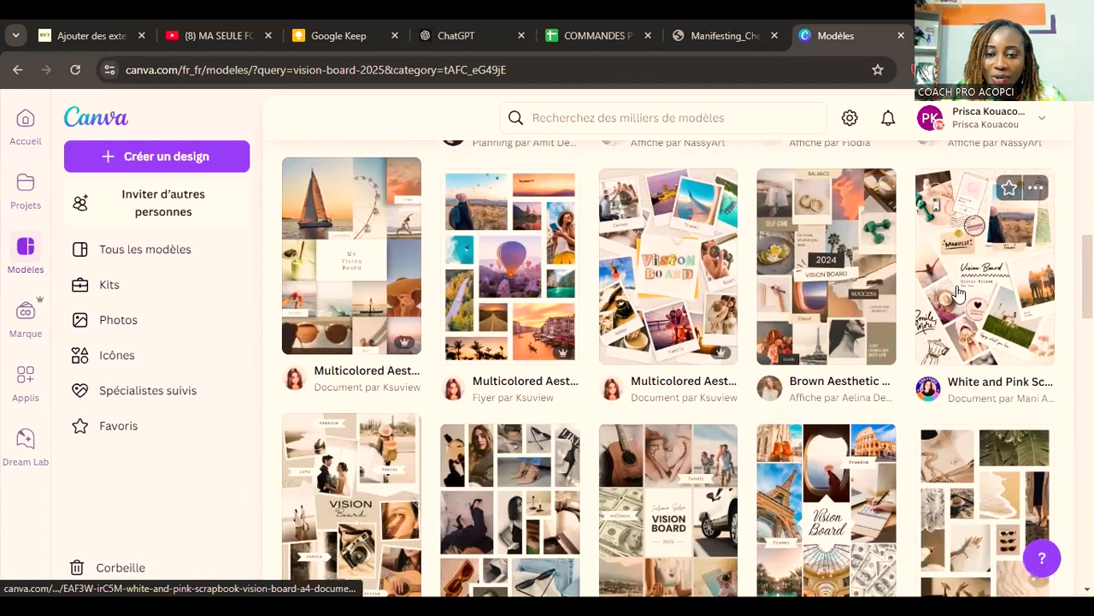
pyautogui.scroll(-4, 958, 293)
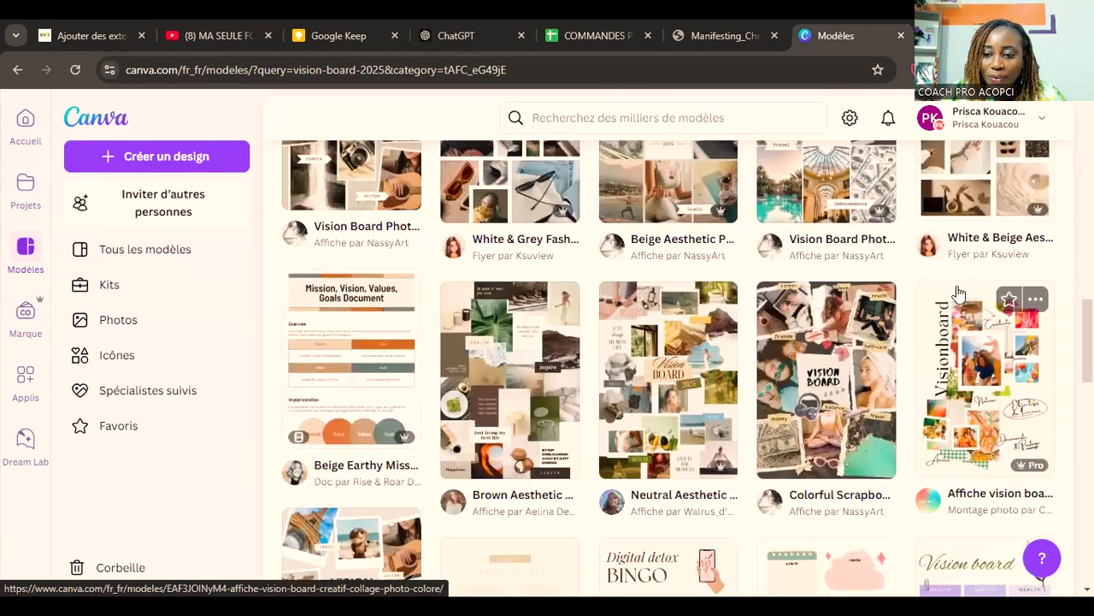
pyautogui.click(958, 294)
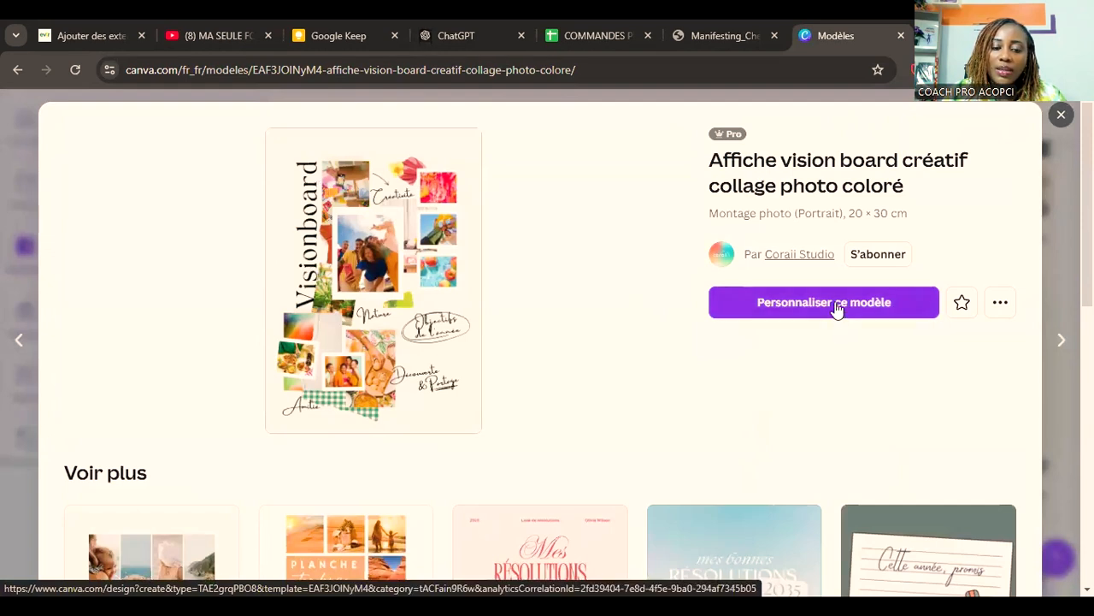
# Step: Start customizing the previewed colourful photo collage template as a new design in the editor
pyautogui.scroll(-3, 875, 382)
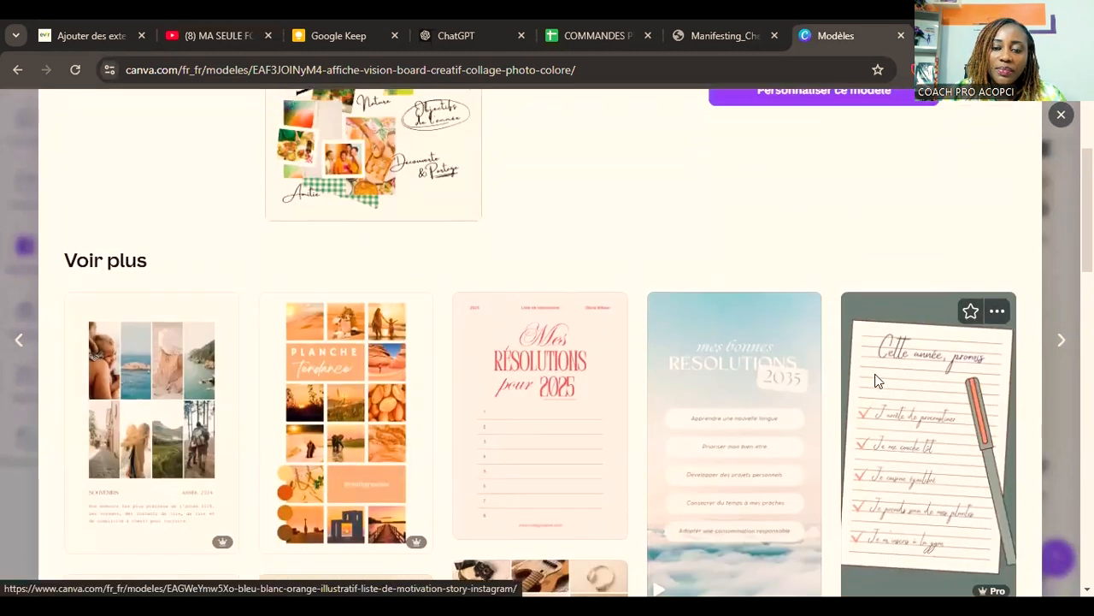
pyautogui.scroll(3, 874, 382)
pyautogui.click(850, 315)
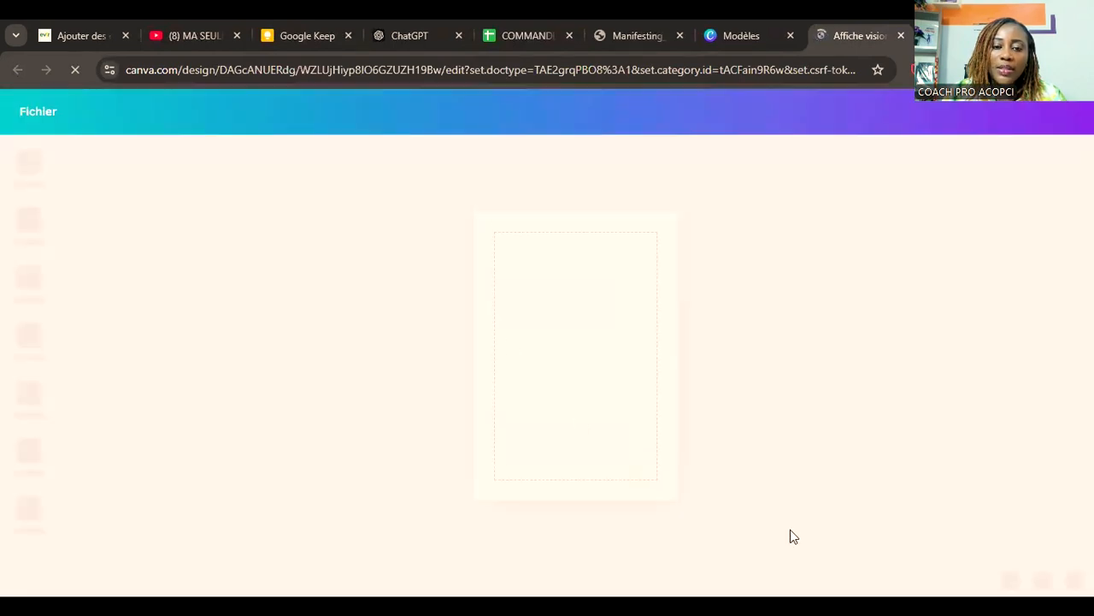
# Step: Check that the "Visionboard" title and the "Objectifs de l'année" caption can be selected individually as text elements
pyautogui.click(504, 255)
pyautogui.click(518, 273)
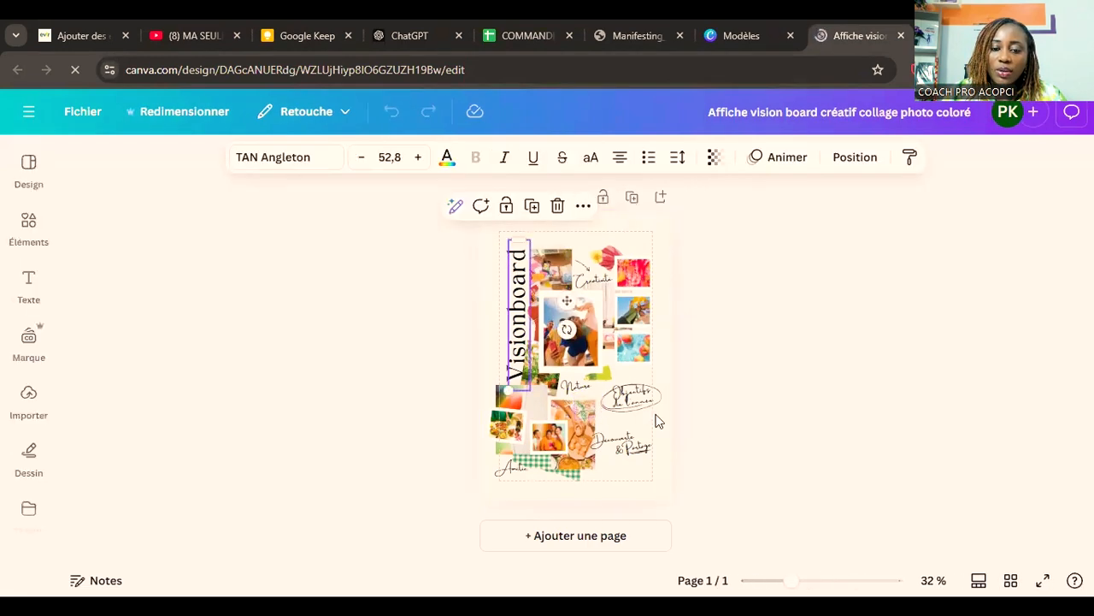
pyautogui.click(635, 400)
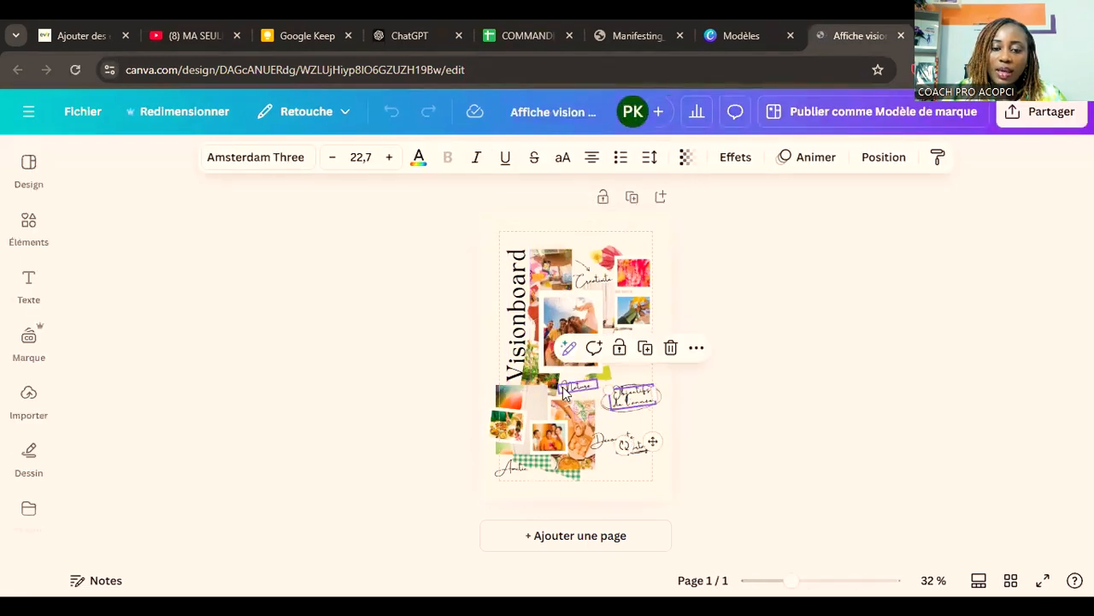
pyautogui.click(763, 482)
# Step: Examine the poster's photos, title and theme captions such as Créativité, Nature and Objectifs de l'année up close
pyautogui.moveTo(823, 581); pyautogui.dragTo(840, 584)
pyautogui.scroll(5, 953, 525)
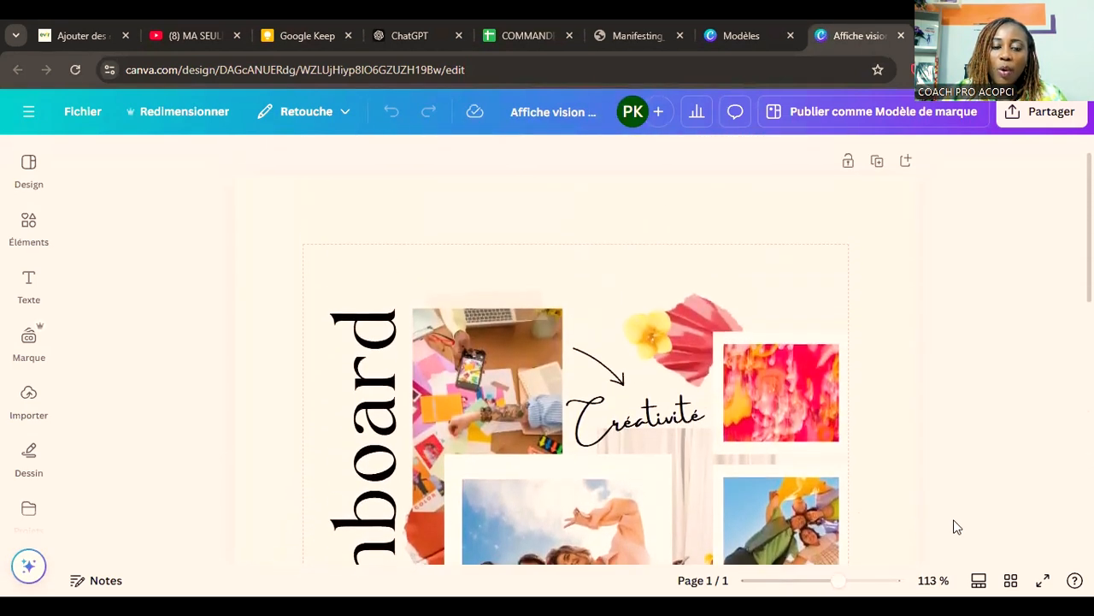
pyautogui.scroll(-3, 957, 513)
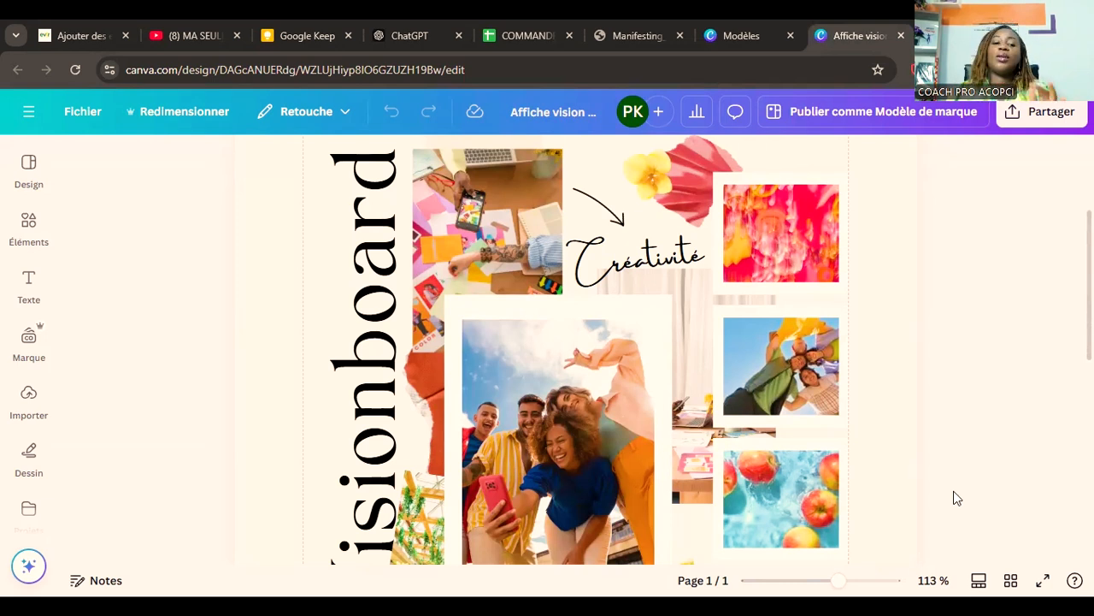
pyautogui.scroll(-3, 593, 401)
pyautogui.scroll(2, 782, 469)
pyautogui.scroll(3, 782, 474)
pyautogui.scroll(-4, 786, 466)
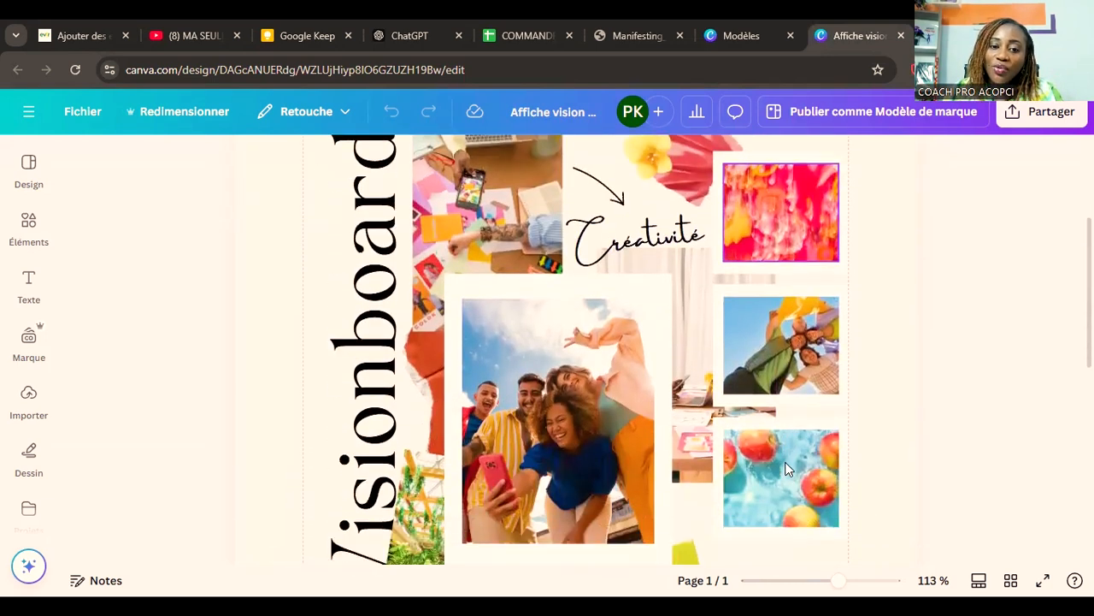
pyautogui.scroll(-1, 787, 461)
pyautogui.scroll(3, 786, 462)
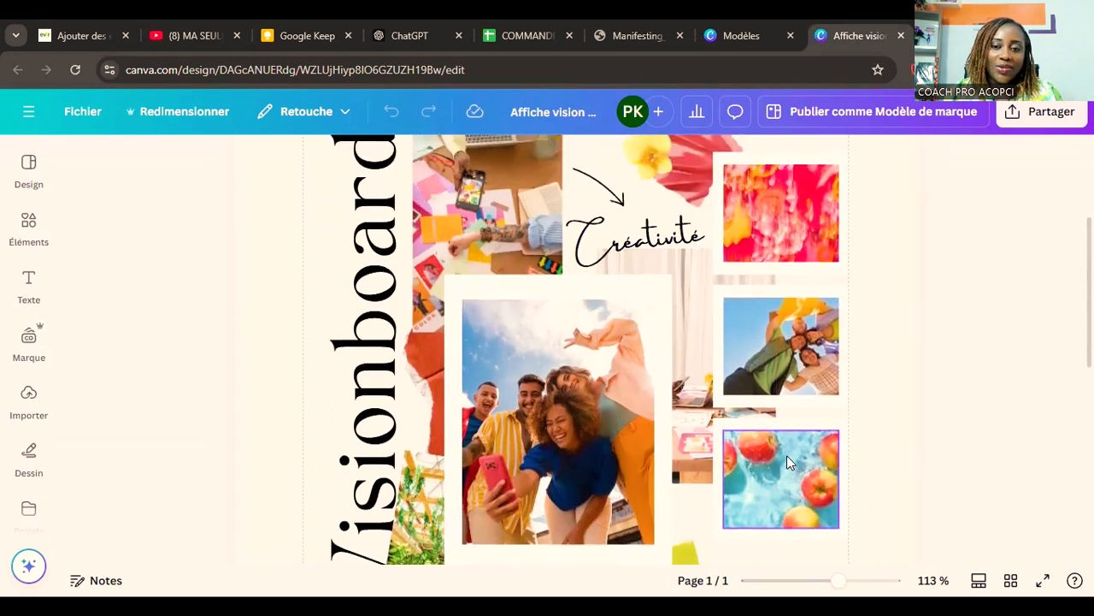
pyautogui.scroll(-5, 862, 442)
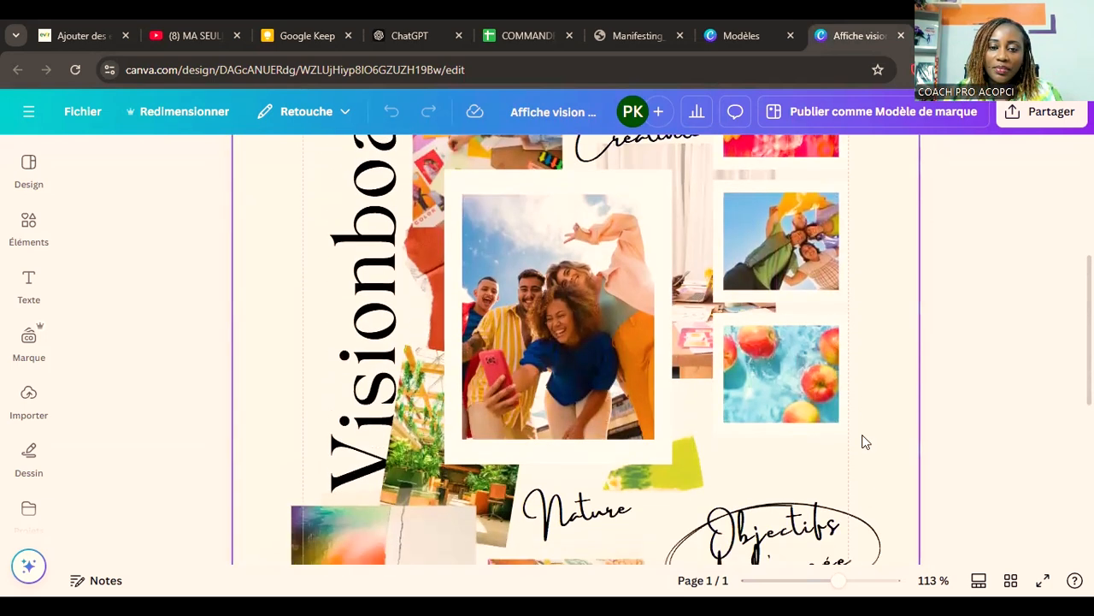
pyautogui.scroll(-1, 862, 435)
pyautogui.scroll(3, 862, 435)
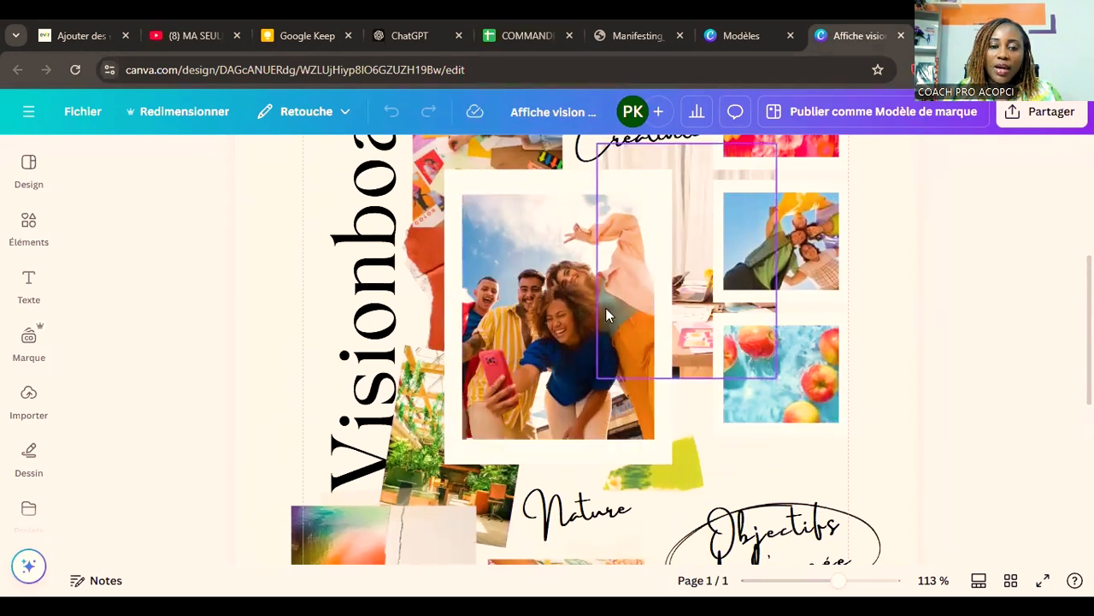
pyautogui.scroll(-6, 612, 370)
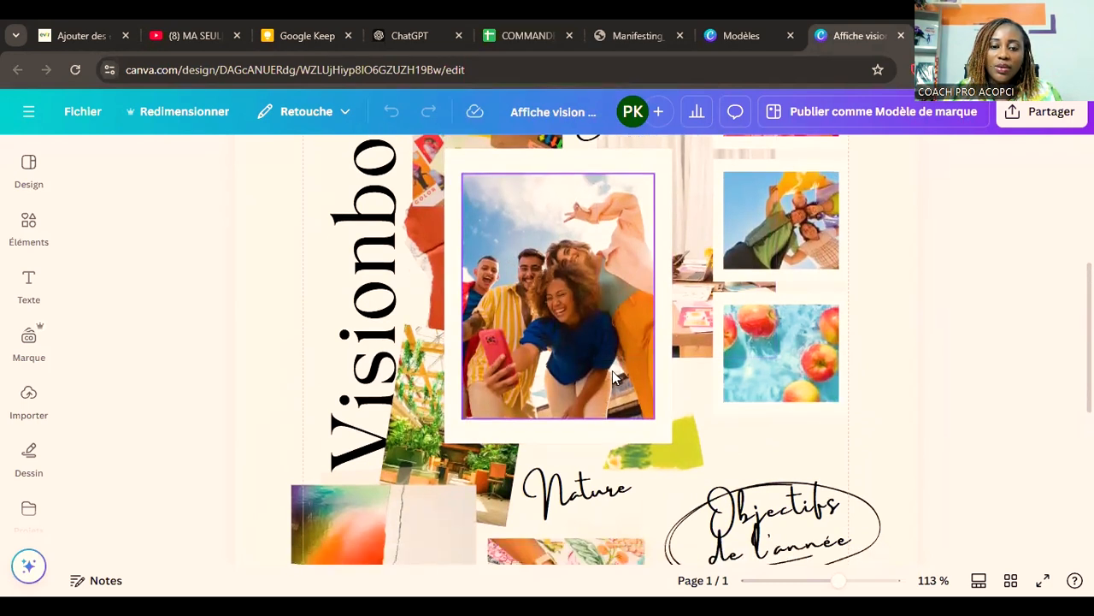
pyautogui.scroll(-1, 612, 371)
pyautogui.scroll(5, 612, 371)
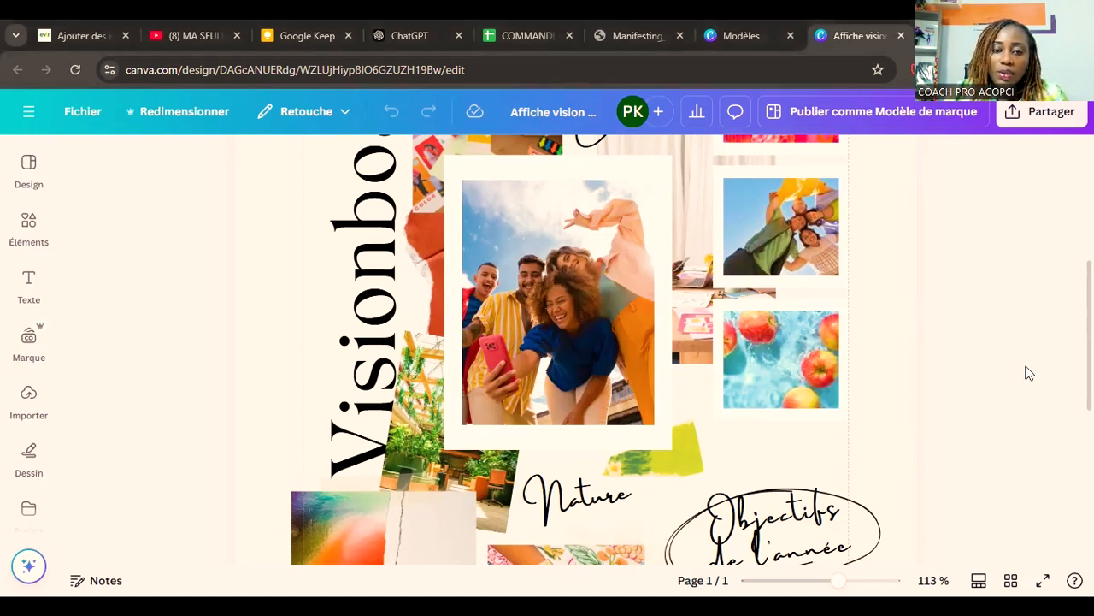
pyautogui.scroll(4, 636, 317)
pyautogui.scroll(-3, 636, 317)
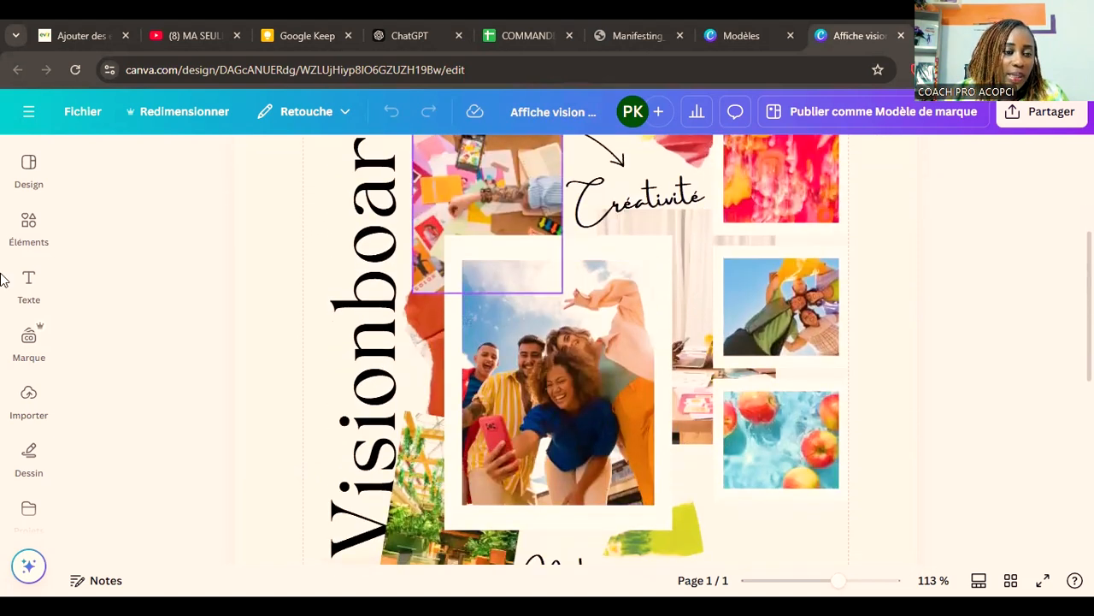
pyautogui.scroll(-6, 32, 346)
pyautogui.click(19, 369)
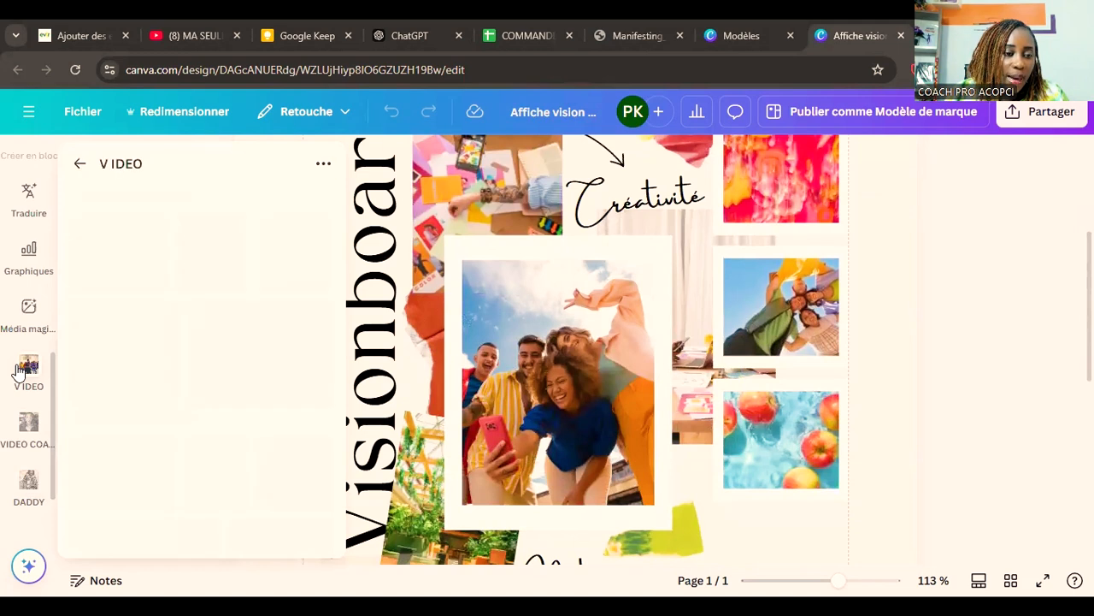
pyautogui.scroll(1, 16, 397)
pyautogui.scroll(-3, 16, 398)
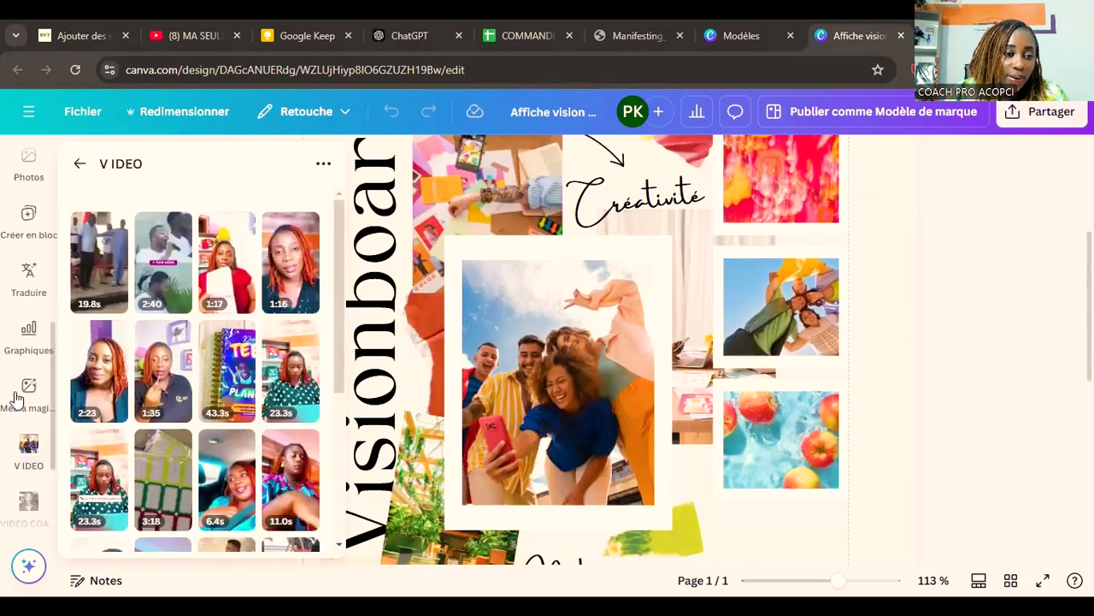
pyautogui.scroll(3, 15, 398)
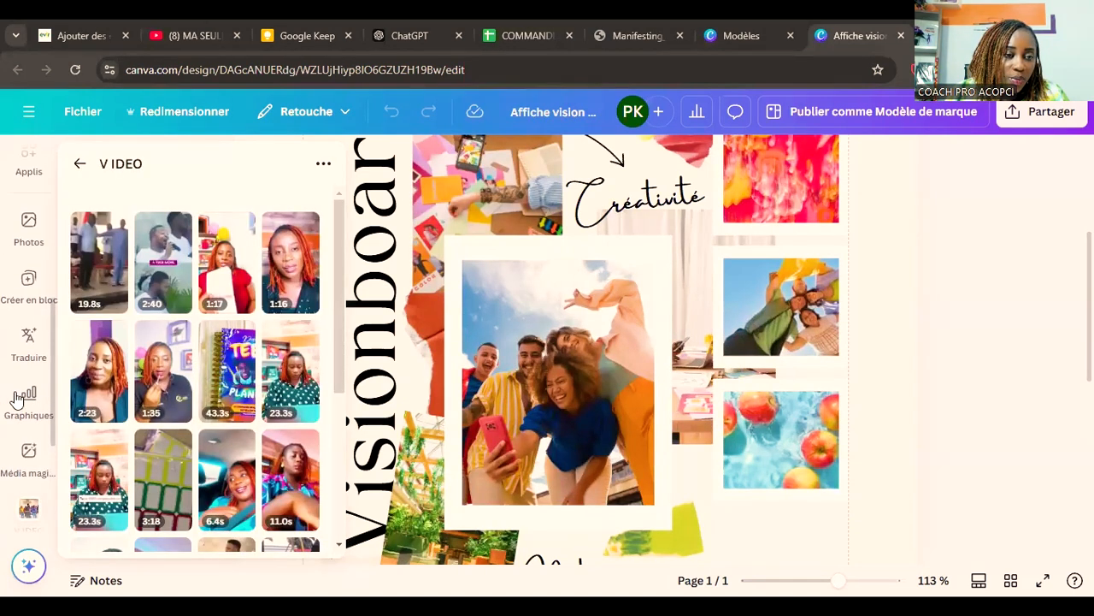
pyautogui.scroll(2, 16, 397)
pyautogui.click(17, 391)
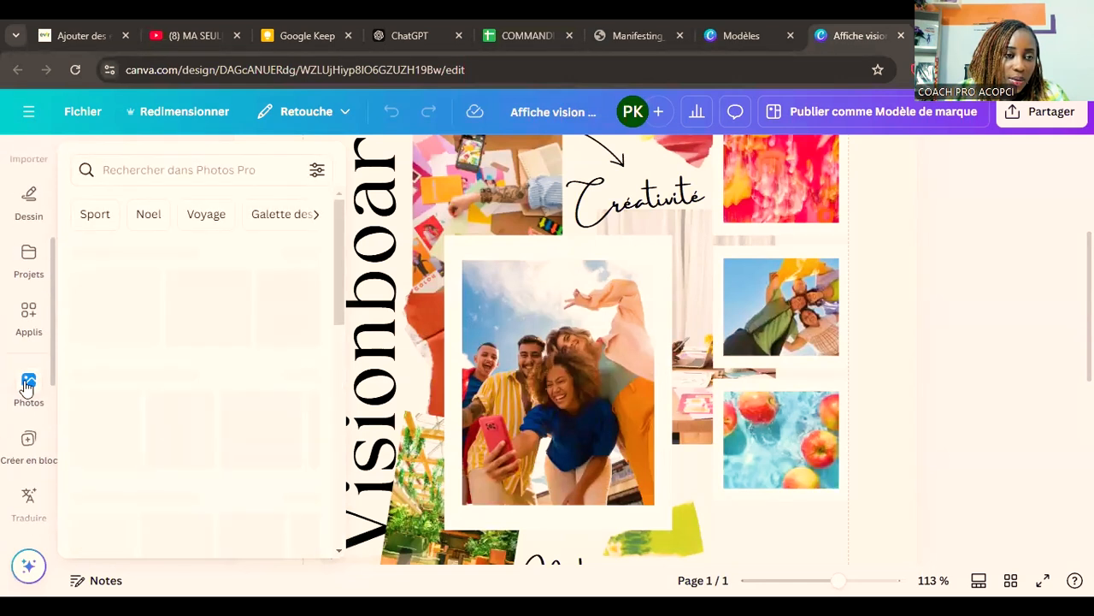
pyautogui.scroll(2, 21, 391)
pyautogui.scroll(-1, 26, 389)
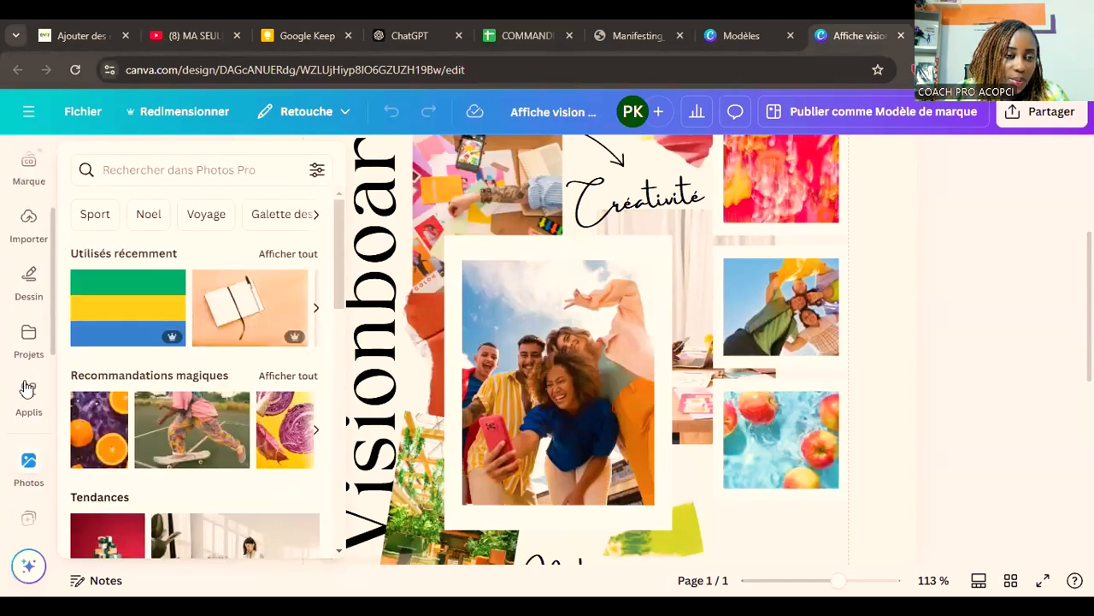
pyautogui.scroll(-2, 28, 389)
pyautogui.scroll(3, 27, 376)
# Step: Search the uploaded images for "mariage"
pyautogui.click(29, 301)
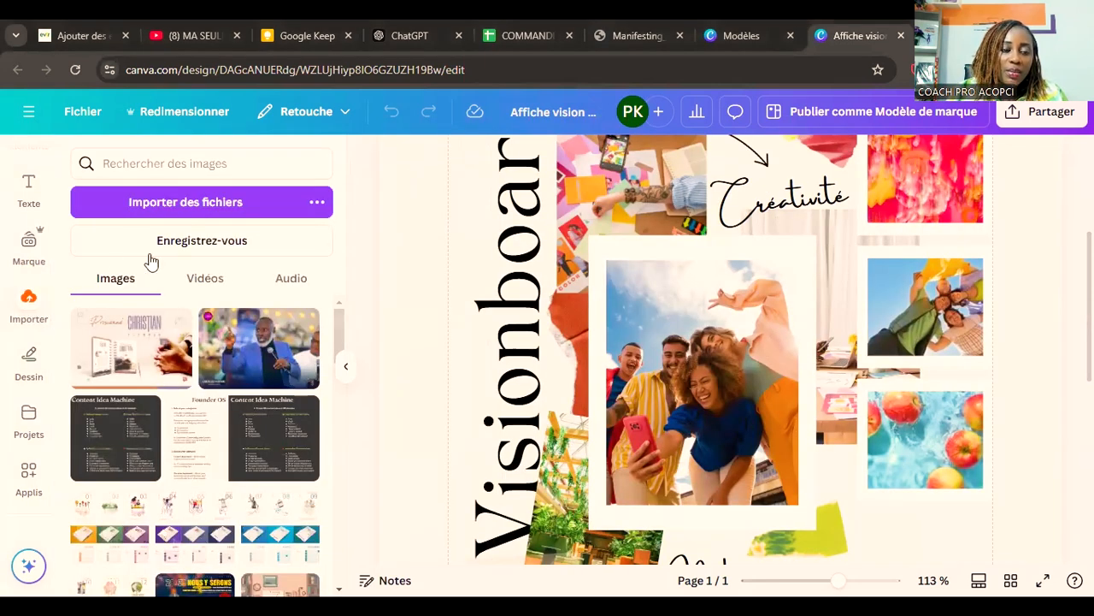
pyautogui.scroll(-1, 194, 411)
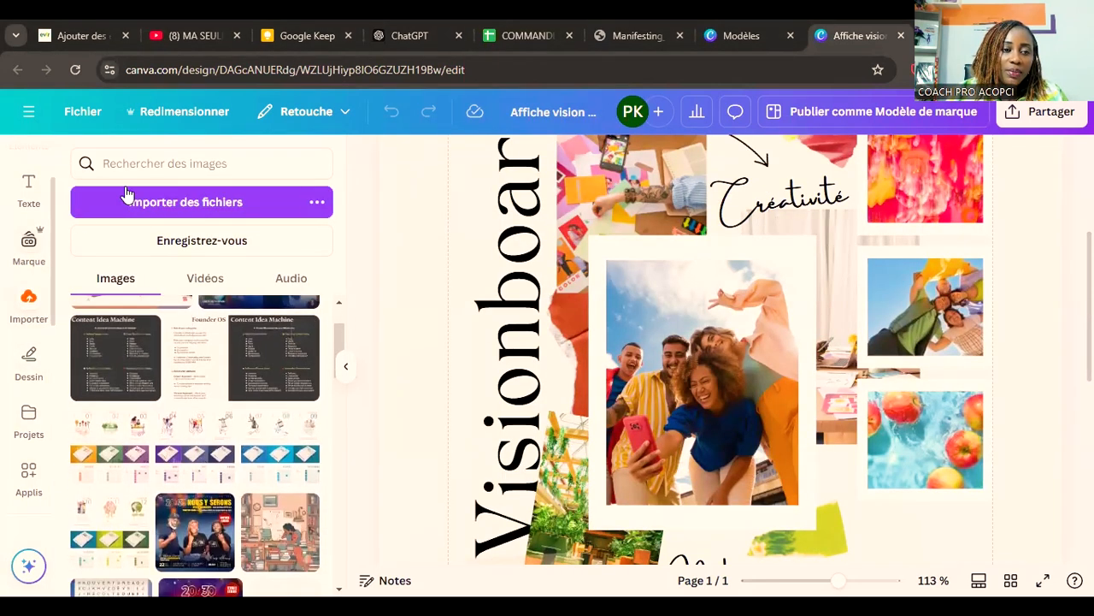
pyautogui.click(216, 163)
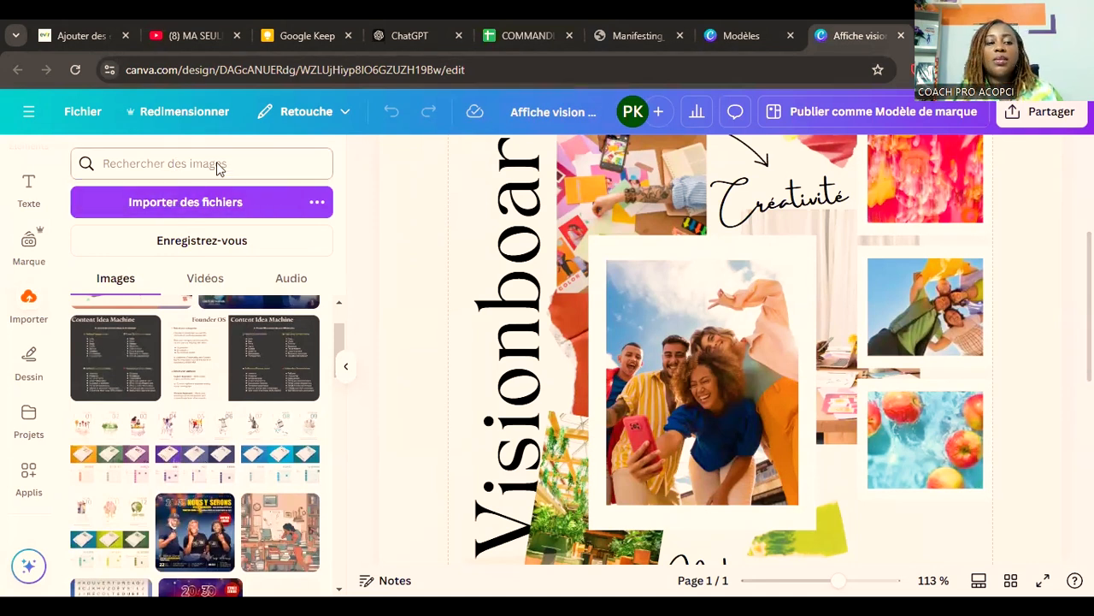
pyautogui.write('mariage')
pyautogui.press('Return')
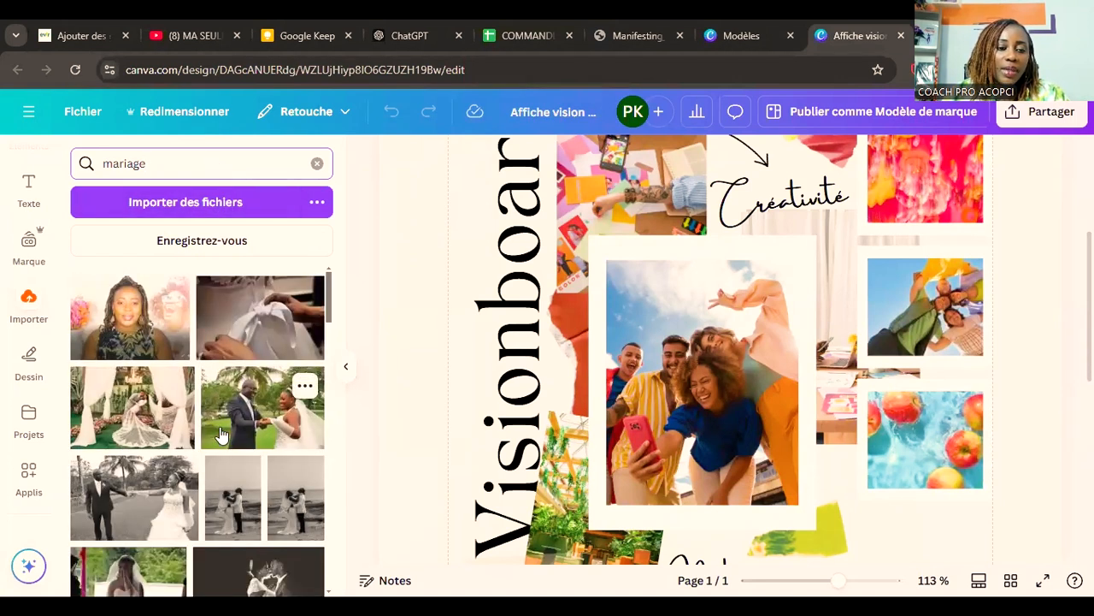
# Step: Replace the large central group photo with the uploaded wedding picture of the couple smiling at each other under palm leaves
pyautogui.scroll(-5, 218, 438)
pyautogui.scroll(4, 220, 434)
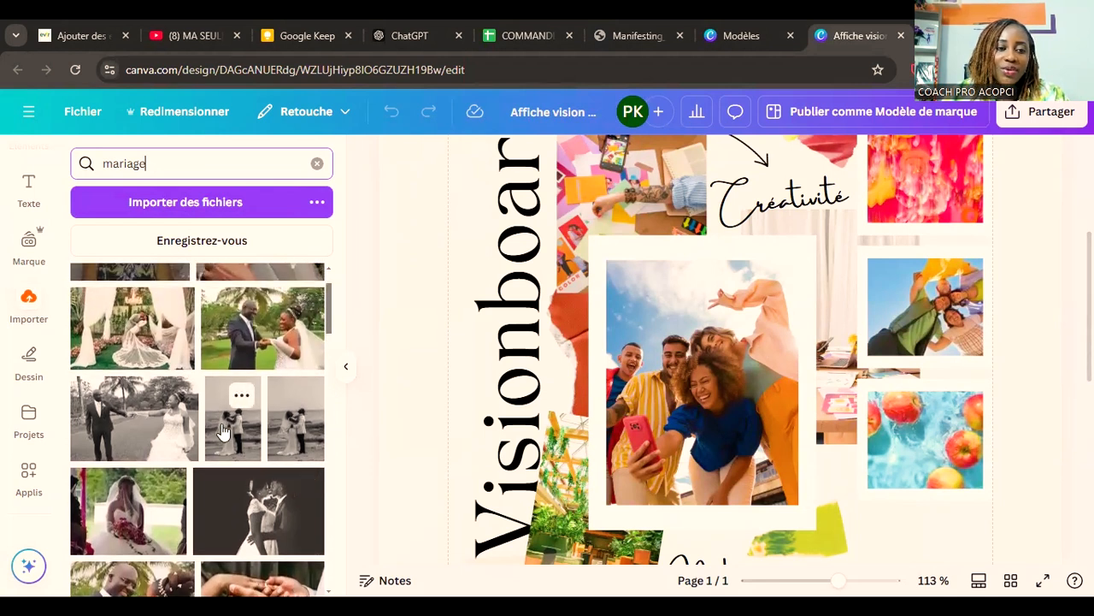
pyautogui.scroll(-3, 222, 432)
pyautogui.scroll(-5, 223, 432)
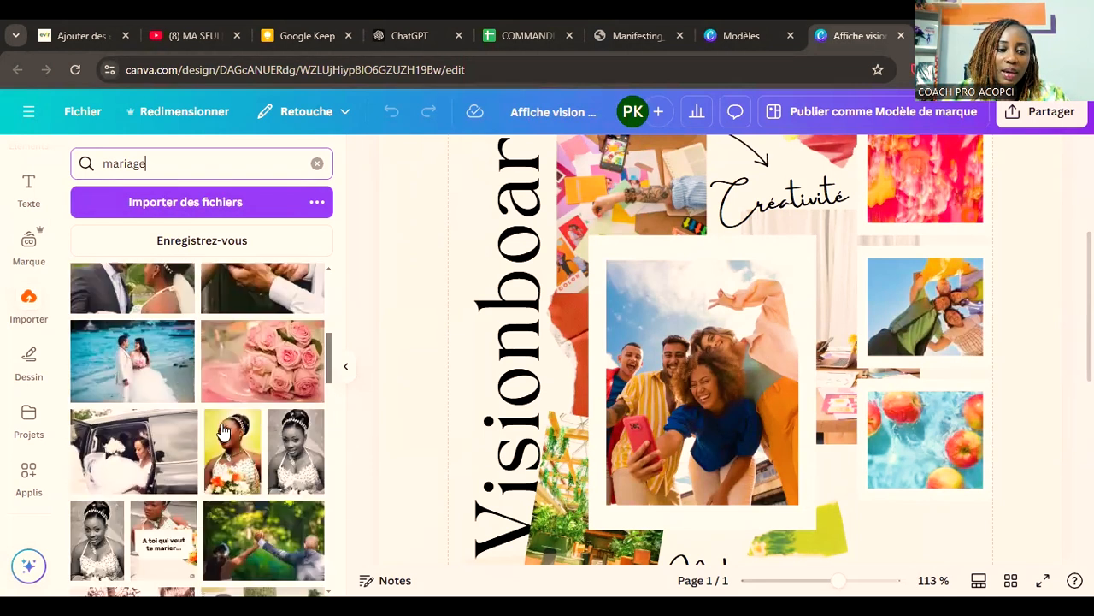
pyautogui.scroll(-3, 222, 423)
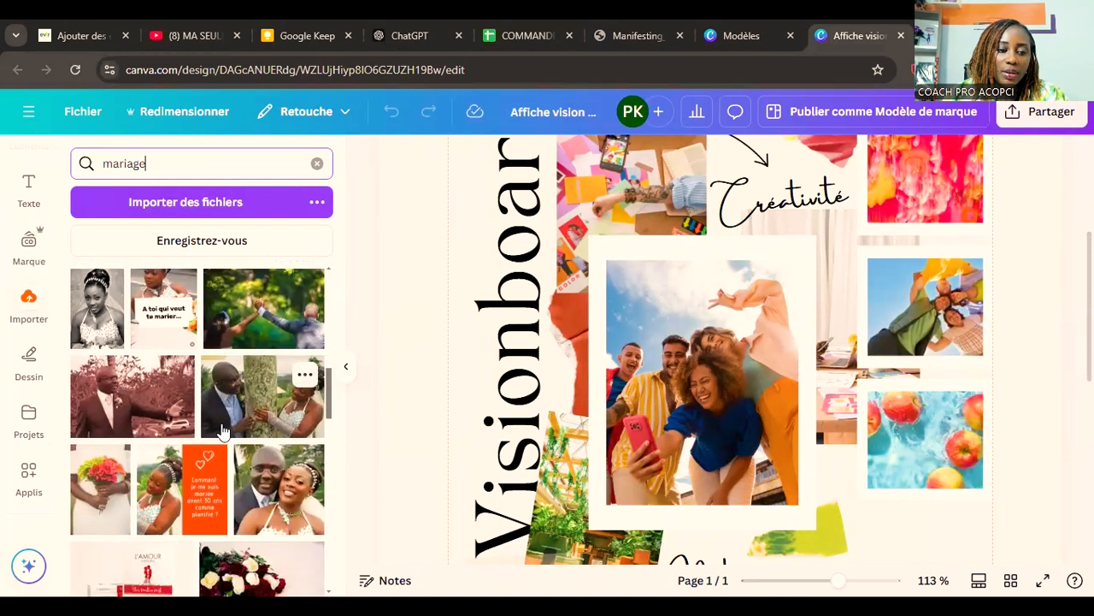
pyautogui.scroll(-4, 224, 425)
pyautogui.scroll(-8, 226, 428)
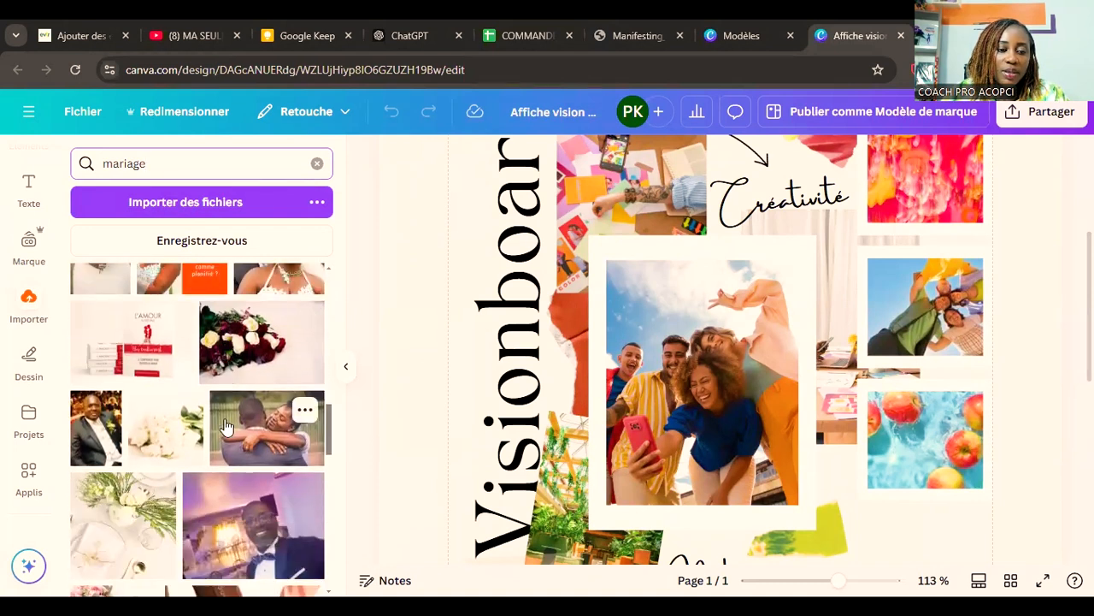
pyautogui.scroll(-6, 226, 428)
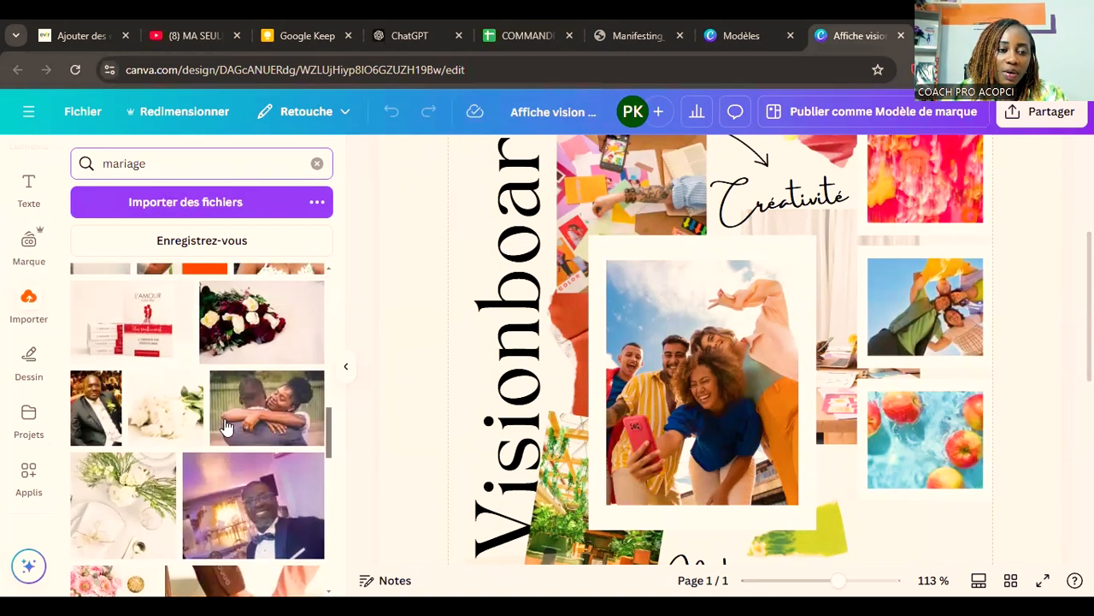
pyautogui.scroll(2, 227, 425)
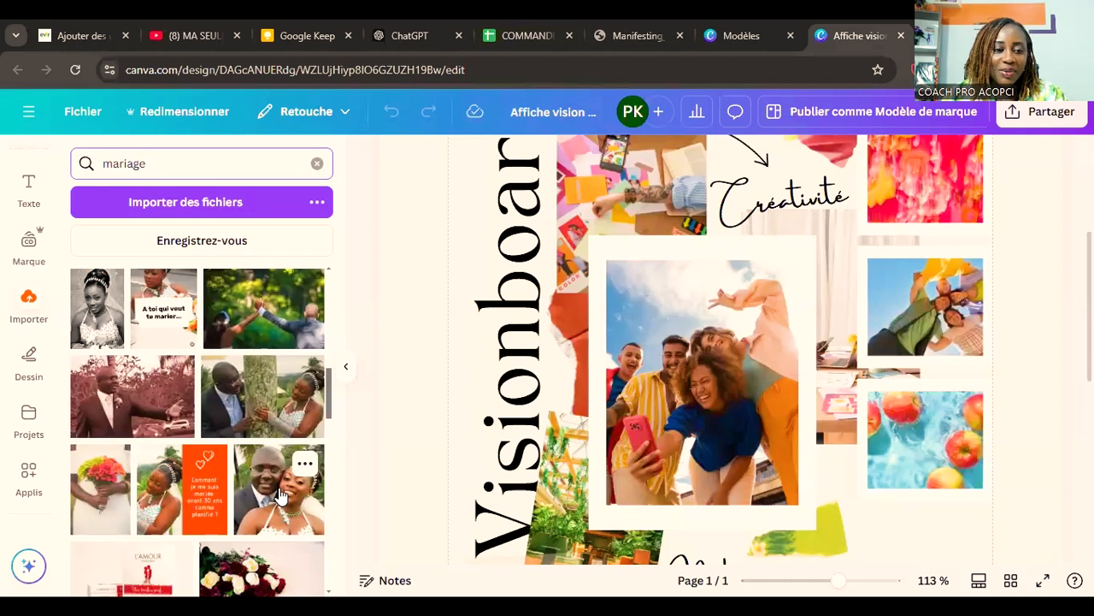
pyautogui.scroll(2, 281, 494)
pyautogui.scroll(5, 282, 494)
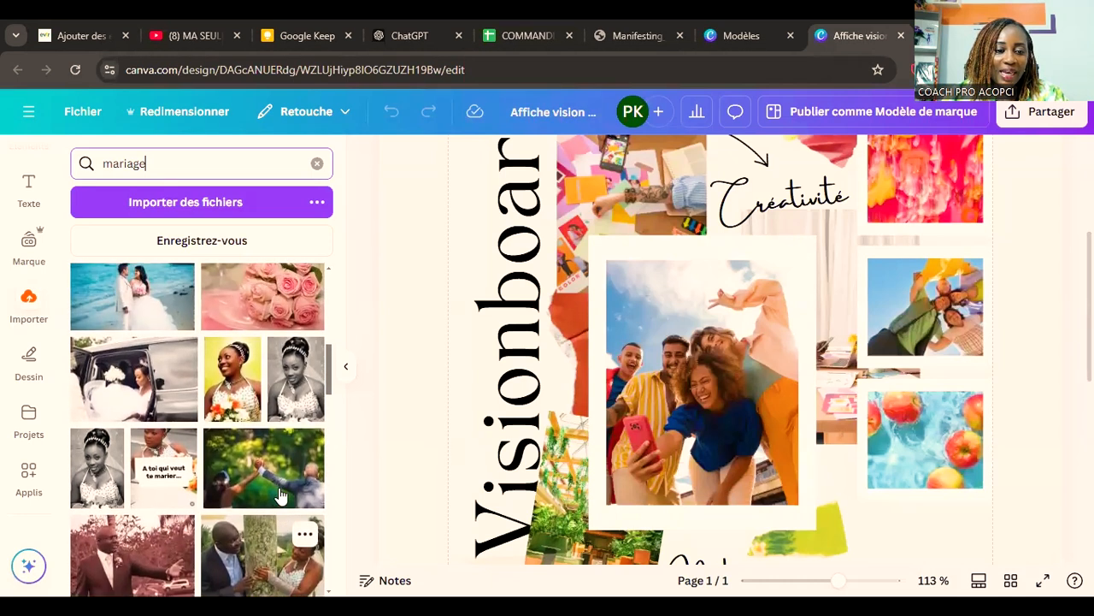
pyautogui.scroll(3, 281, 494)
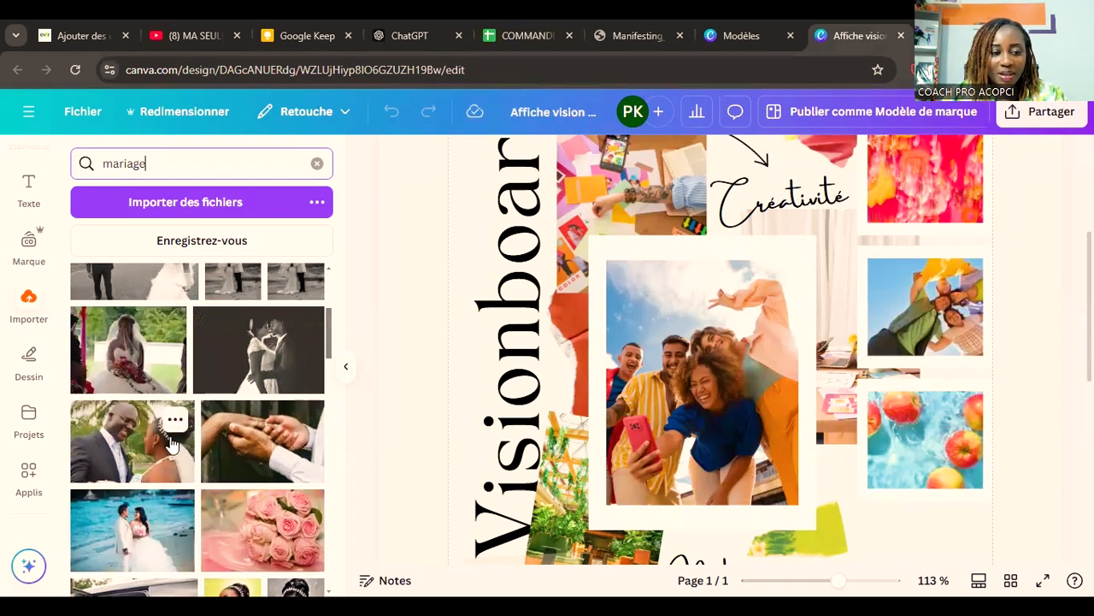
pyautogui.moveTo(163, 446); pyautogui.dragTo(706, 395)
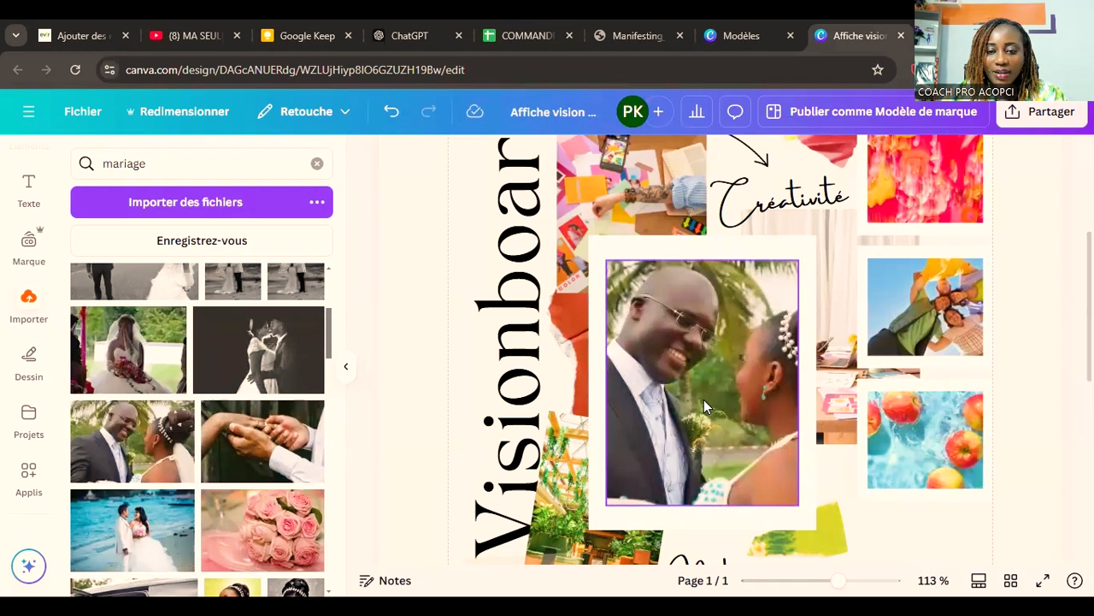
# Step: Shift the wedding photo within its frame so the bride's head and headpiece come further into the crop
pyautogui.doubleClick(705, 400)
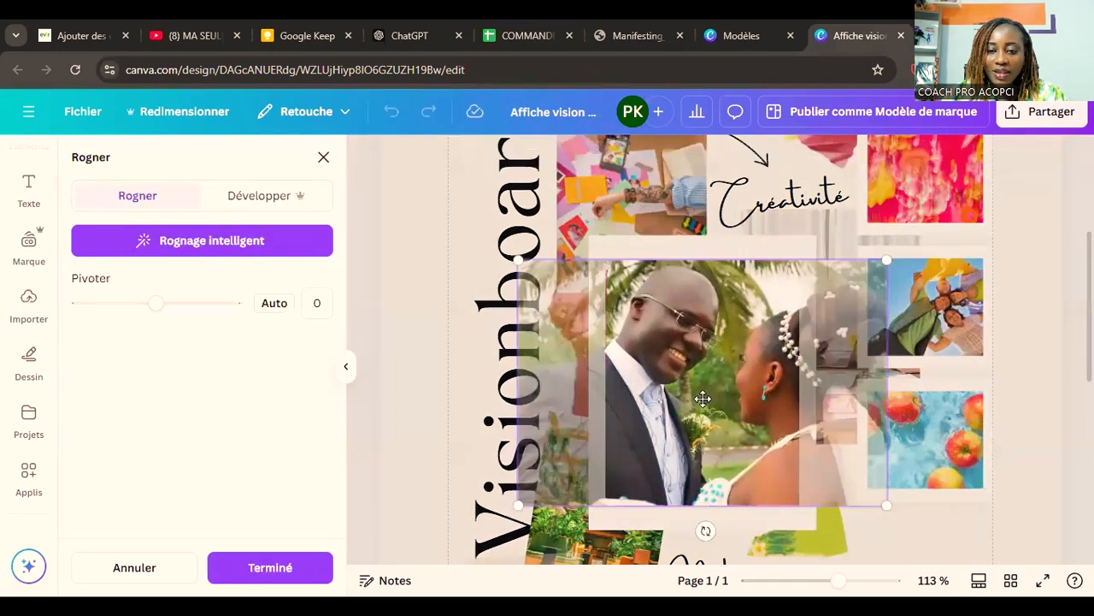
pyautogui.moveTo(730, 398); pyautogui.dragTo(700, 395)
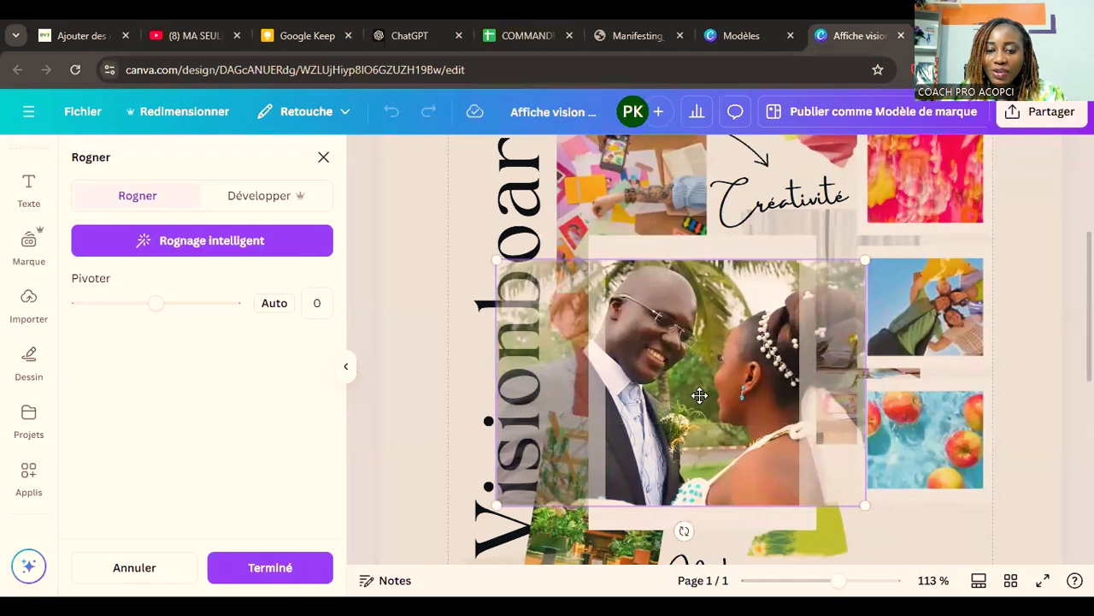
pyautogui.click(269, 568)
pyautogui.click(1054, 402)
# Step: Move the "Nature" caption up onto the lower part of the wedding photo
pyautogui.scroll(-1, 1057, 445)
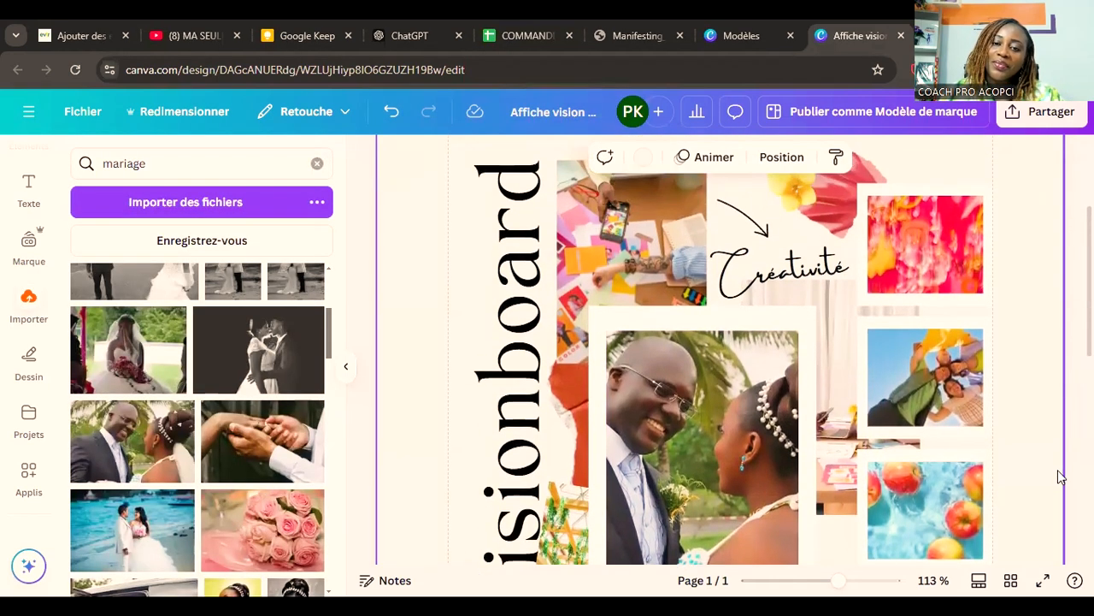
pyautogui.scroll(-2, 1058, 476)
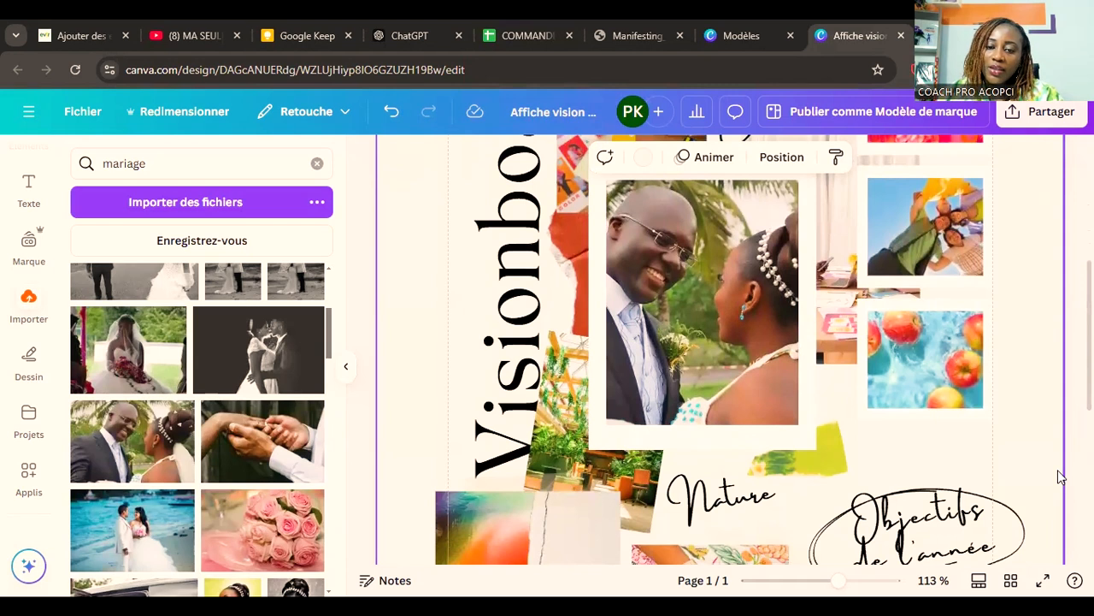
pyautogui.click(701, 497)
pyautogui.moveTo(701, 498); pyautogui.dragTo(699, 402)
# Step: Change the text of the moved caption to "15 ans" and enlarge it to about font size 35.3
pyautogui.doubleClick(699, 402)
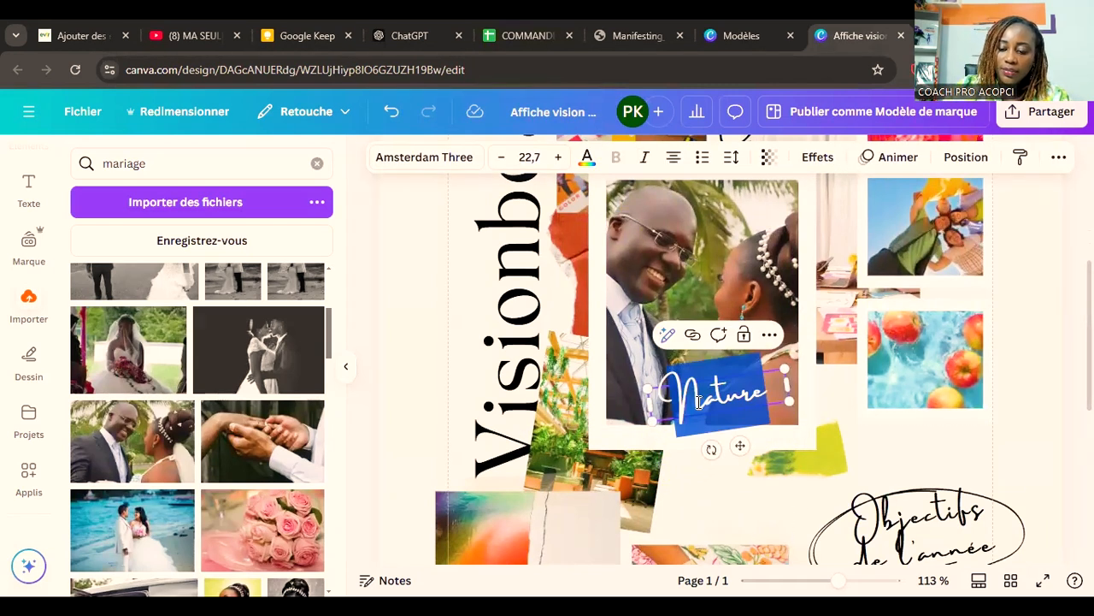
pyautogui.write('15 n')
pyautogui.press('BackSpace')
pyautogui.write('ans')
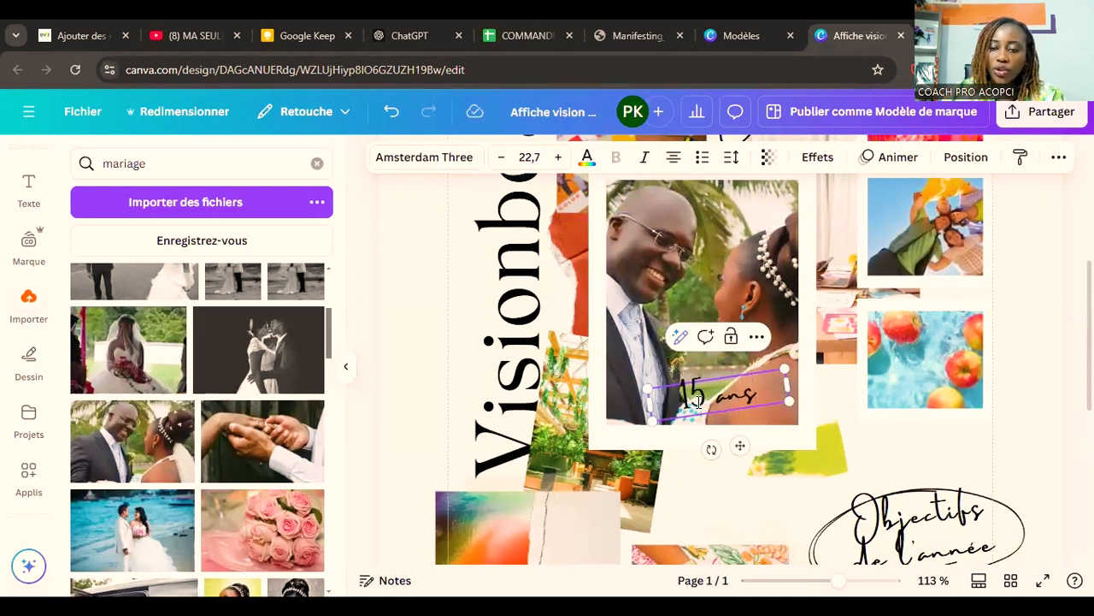
pyautogui.click(977, 458)
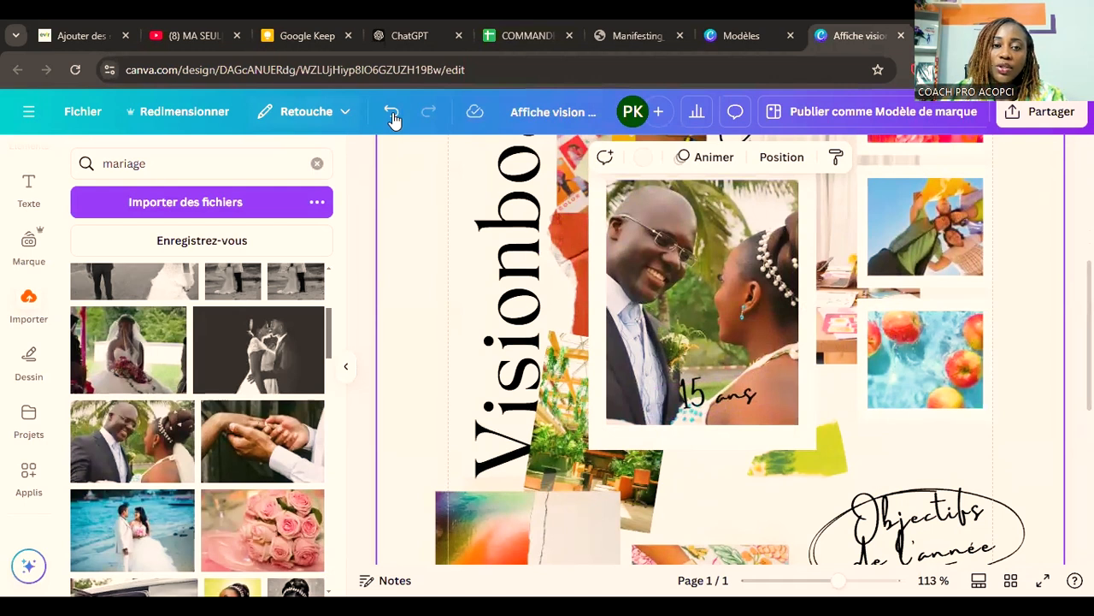
pyautogui.click(734, 396)
pyautogui.moveTo(789, 401); pyautogui.dragTo(736, 408)
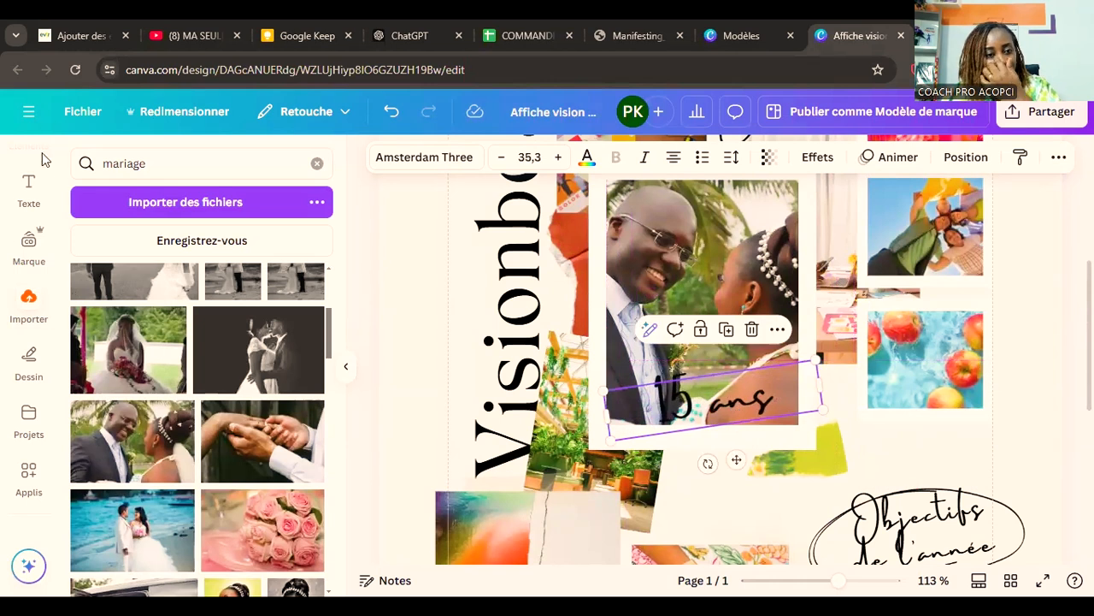
# Step: Search the graphic elements for "anniversaire" and show all matching illustrations
pyautogui.scroll(2, 26, 332)
pyautogui.click(28, 229)
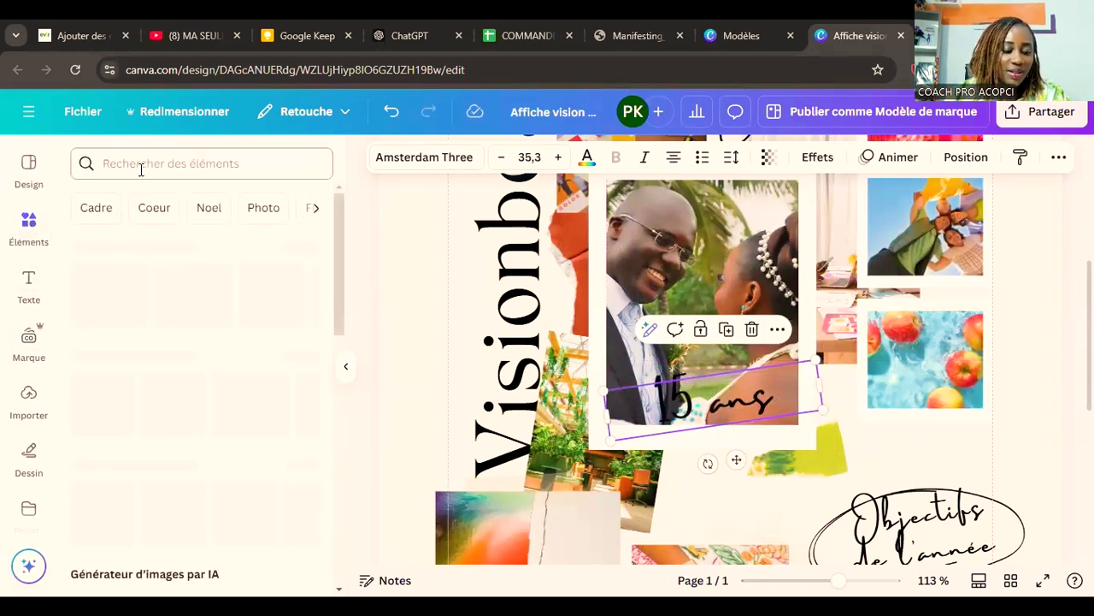
pyautogui.click(211, 165)
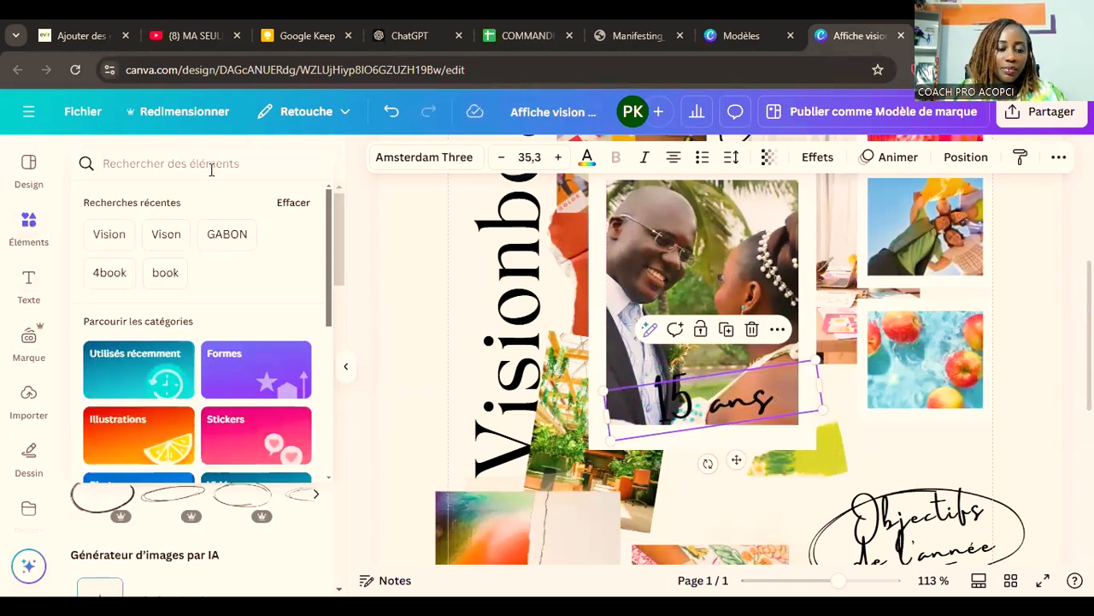
pyautogui.write('annive')
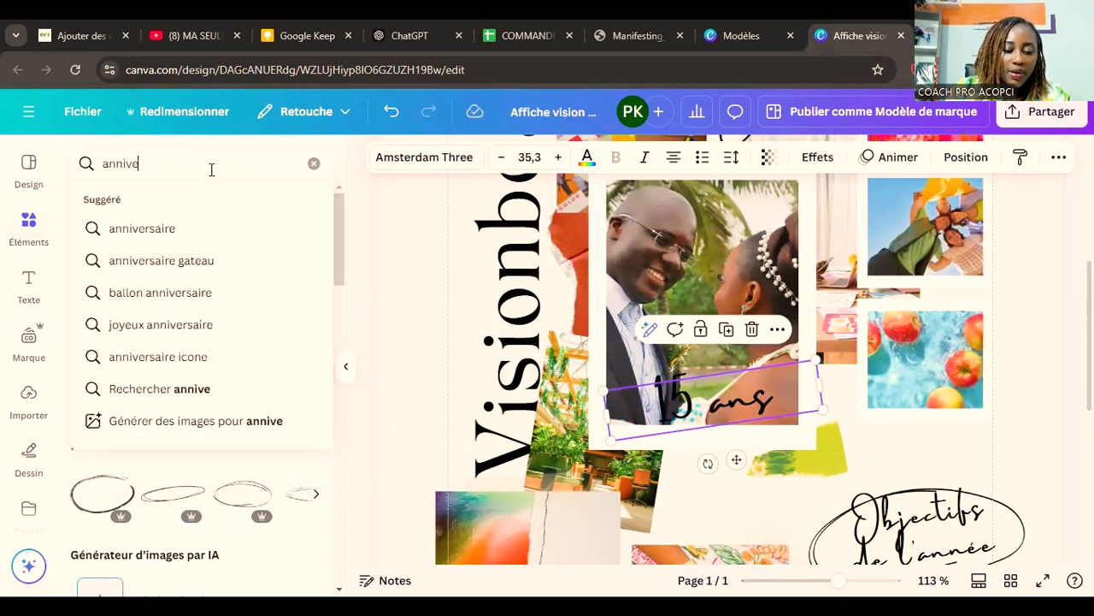
pyautogui.write('rsaire')
pyautogui.press('Return')
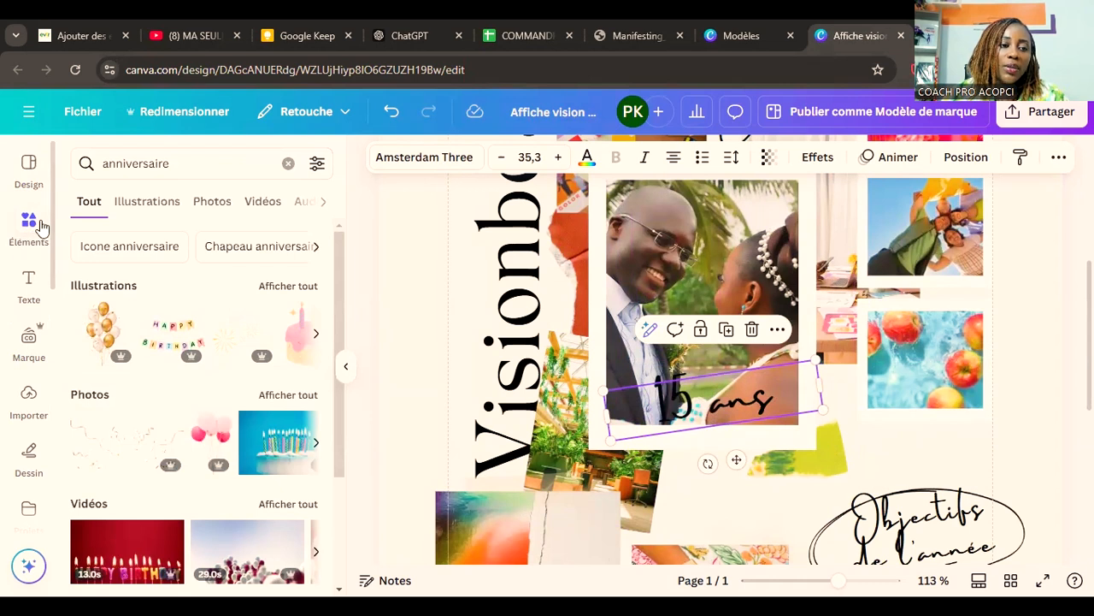
pyautogui.scroll(-3, 224, 368)
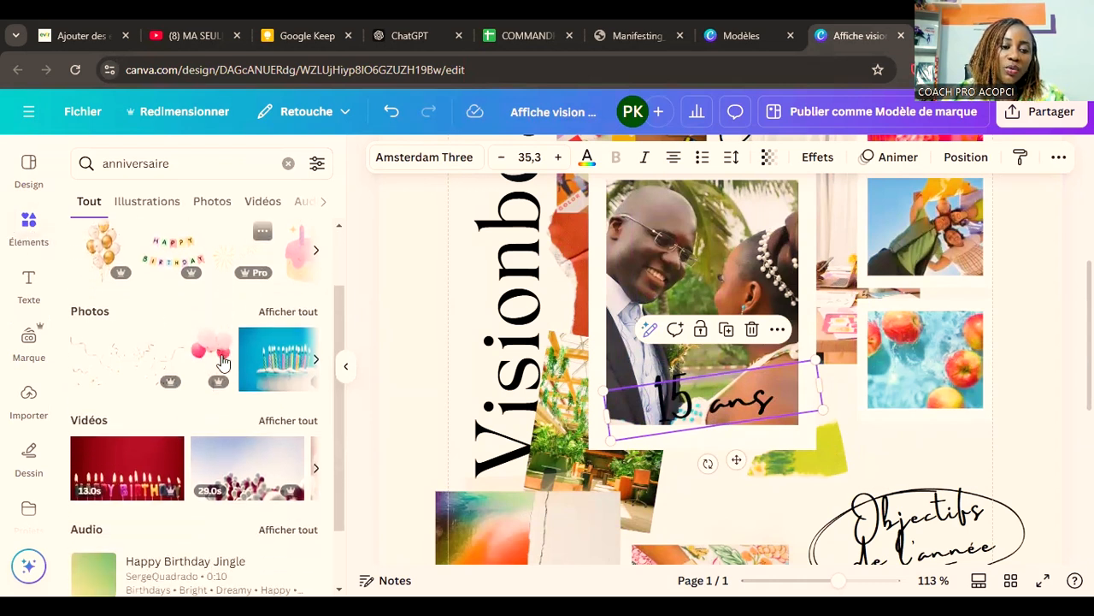
pyautogui.scroll(4, 226, 399)
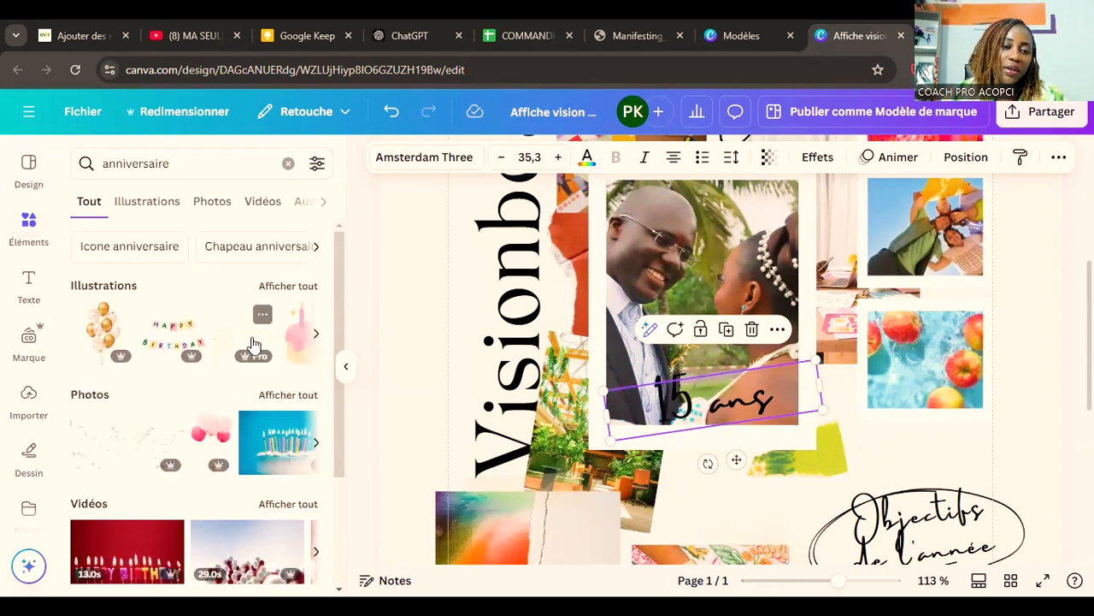
pyautogui.click(285, 287)
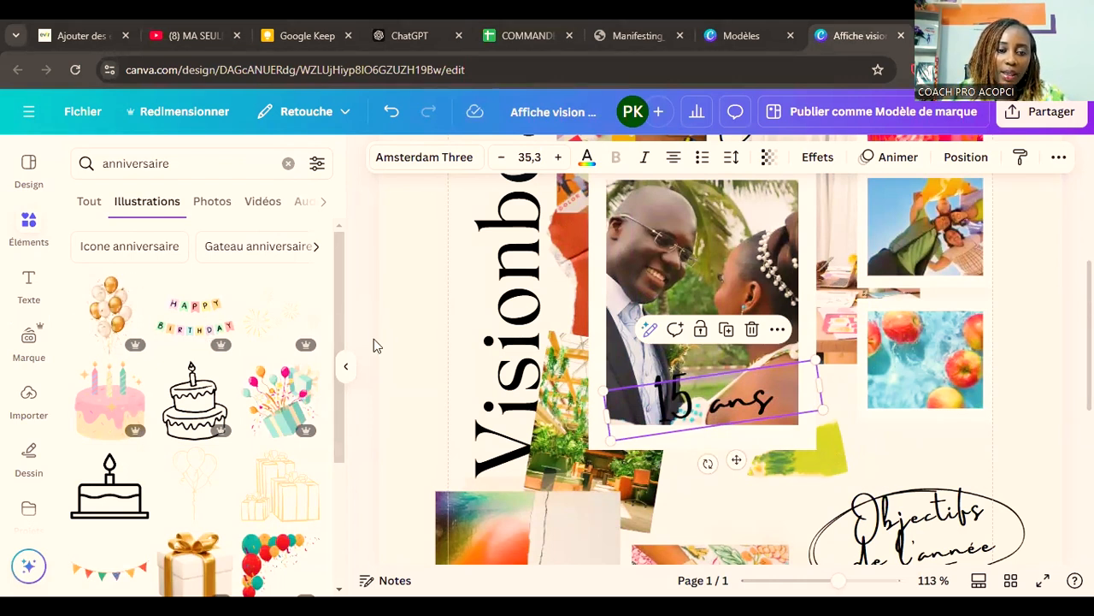
# Step: Add the illustration of an open gift box with balloons and shrink it to a small graphic just below the "15 ans" caption
pyautogui.click(275, 414)
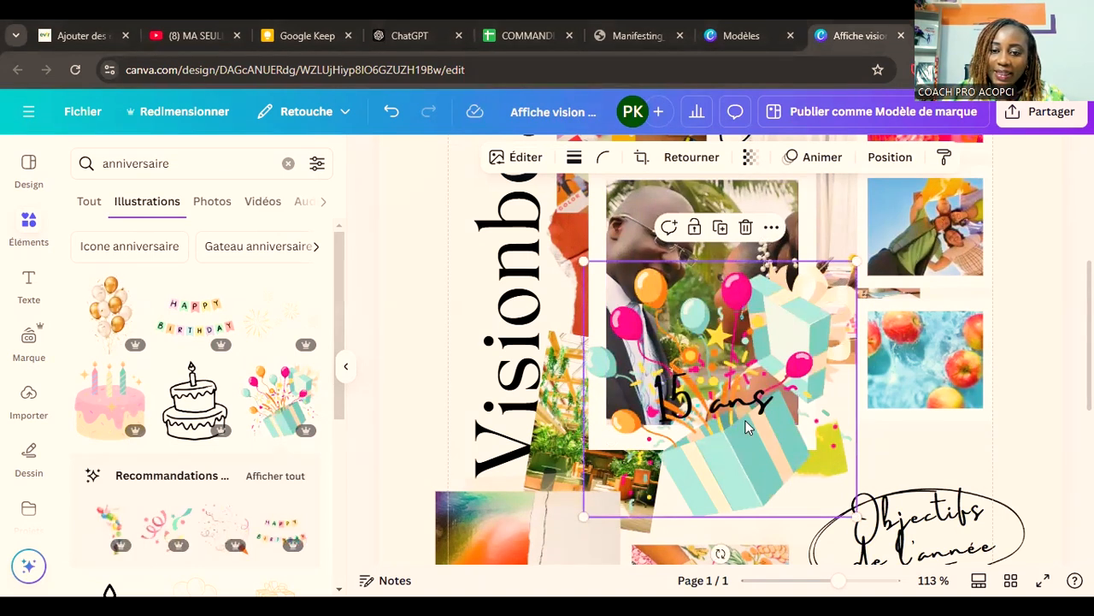
pyautogui.moveTo(855, 516); pyautogui.dragTo(725, 463)
pyautogui.moveTo(723, 467); pyautogui.dragTo(723, 465)
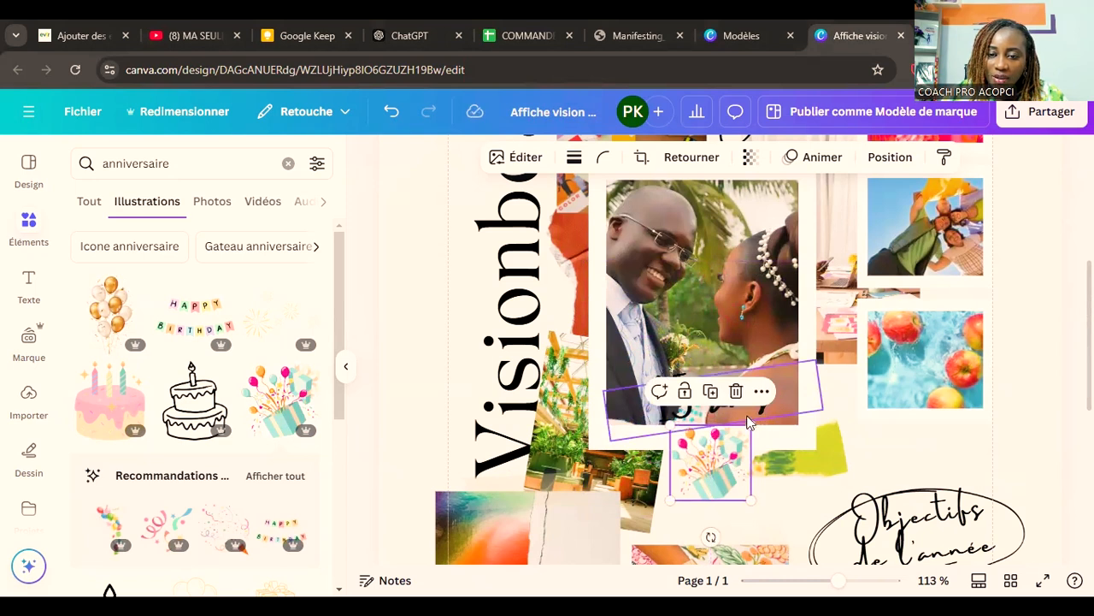
# Step: Give the "15 ans" caption a yellow Ombres effect with distance 66, angle 43 and transparency 92
pyautogui.click(714, 398)
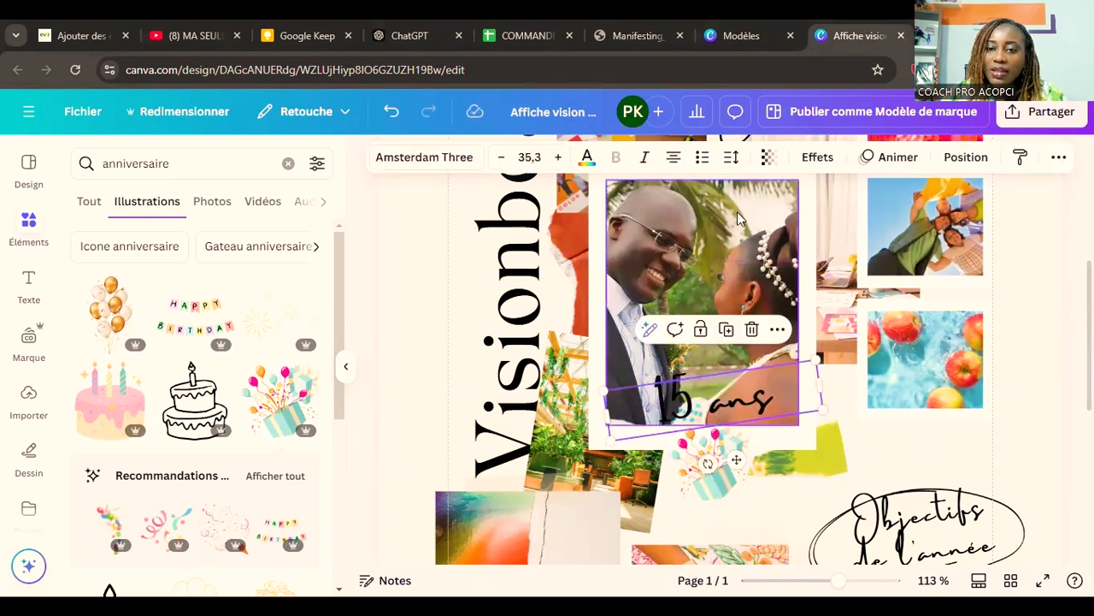
pyautogui.click(819, 157)
pyautogui.scroll(-1, 168, 350)
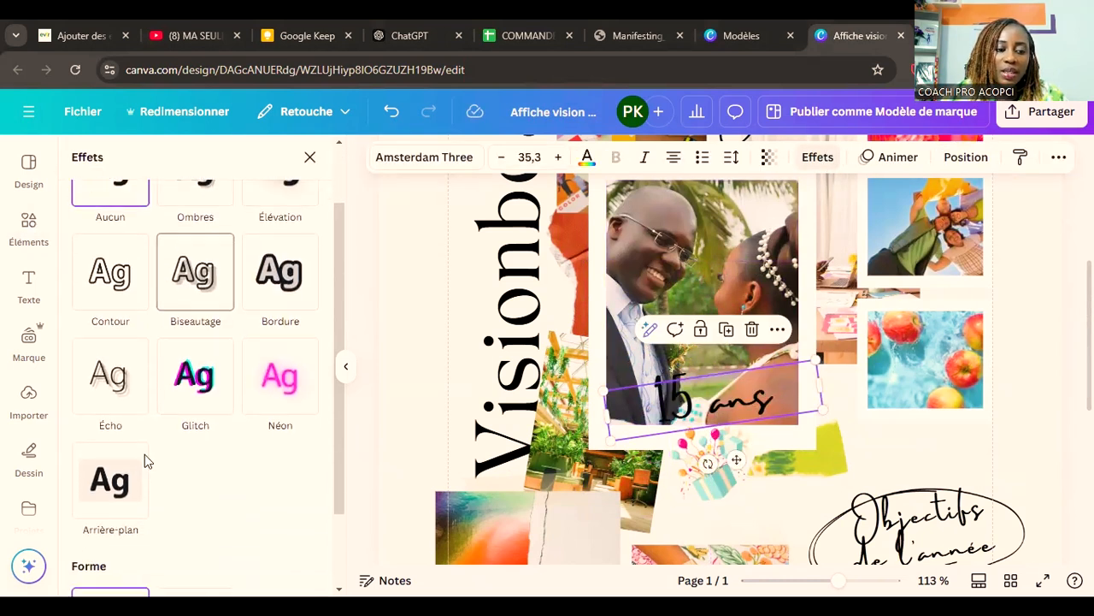
pyautogui.click(126, 478)
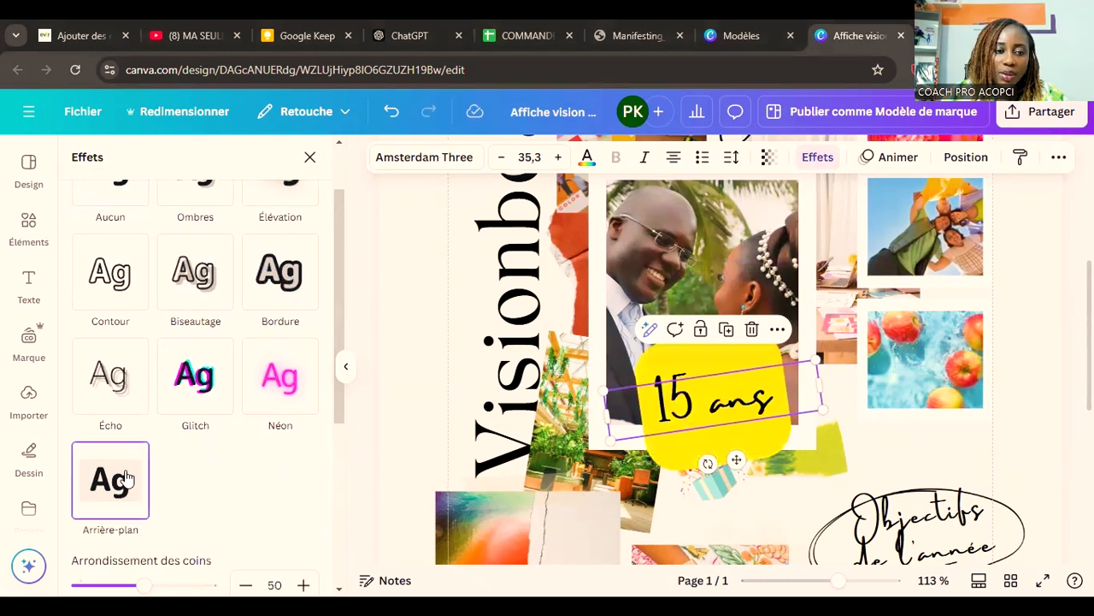
pyautogui.scroll(1, 141, 342)
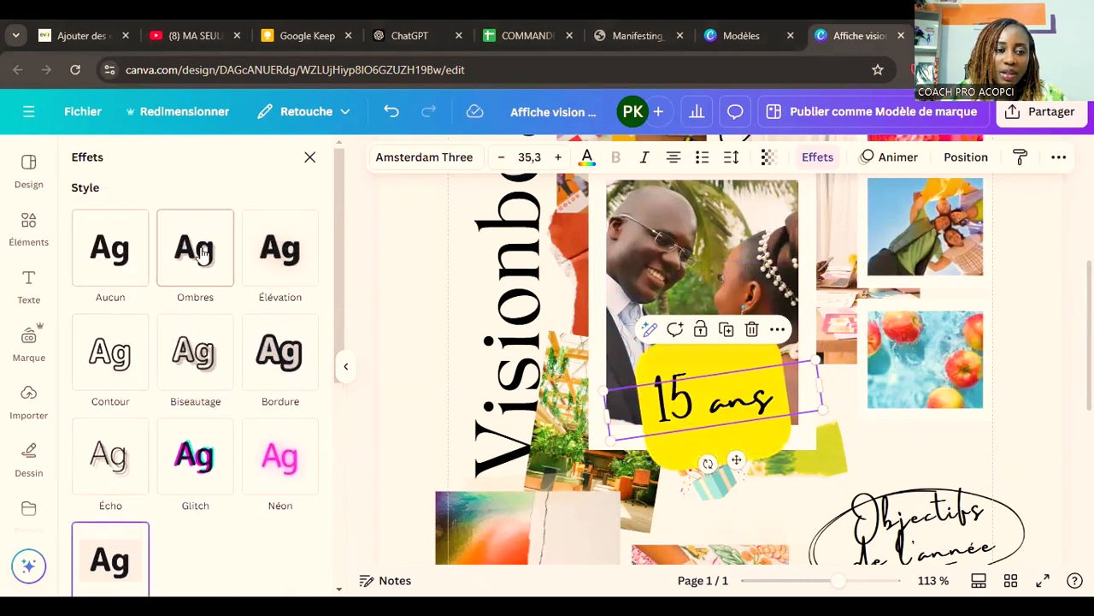
pyautogui.click(268, 248)
pyautogui.click(202, 249)
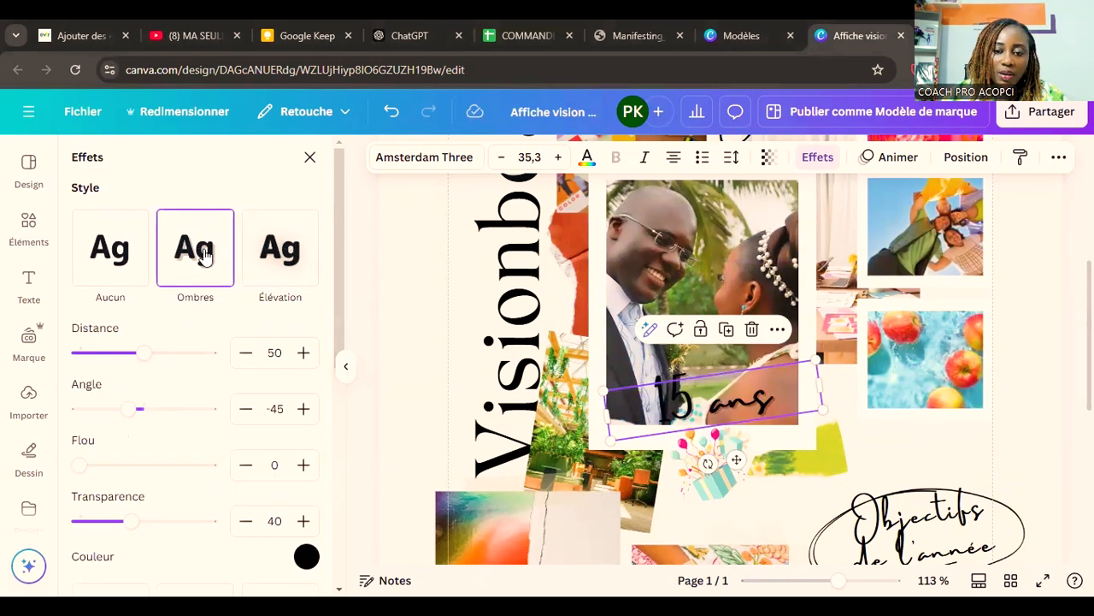
pyautogui.click(305, 555)
pyautogui.click(739, 402)
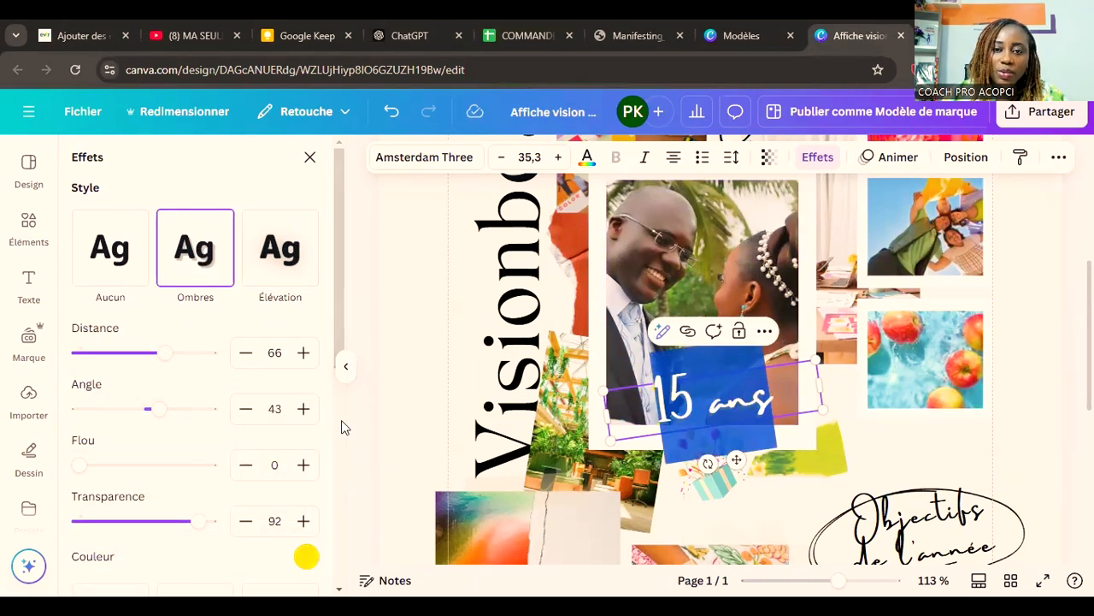
pyautogui.click(310, 158)
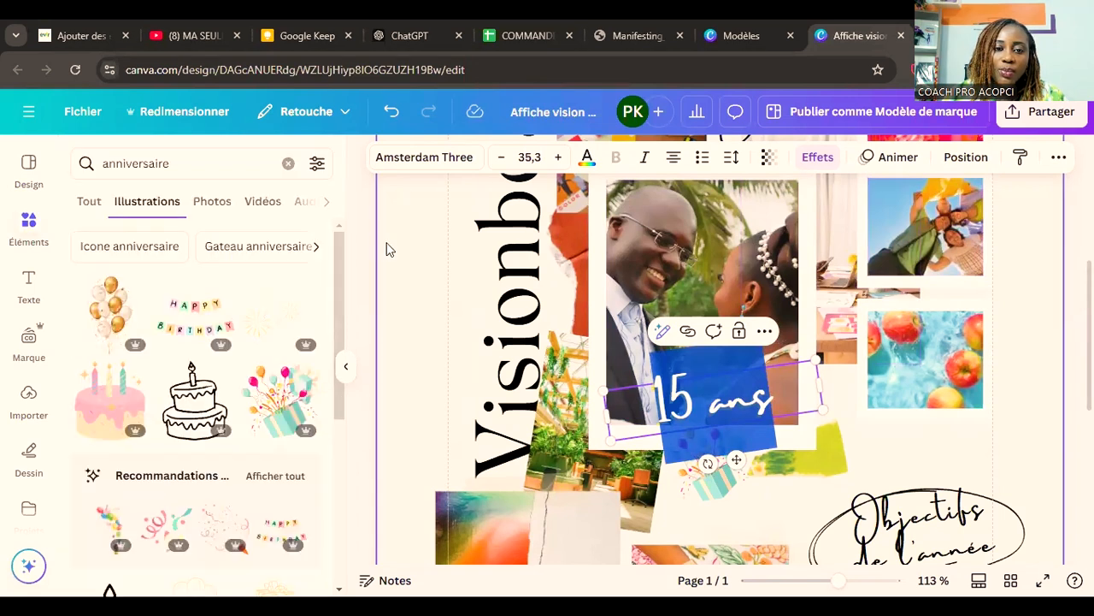
# Step: Colour the "15 ans" caption red, enlarge it to about font size 40.8 and recentre it on the wedding photo's lower part
pyautogui.click(585, 159)
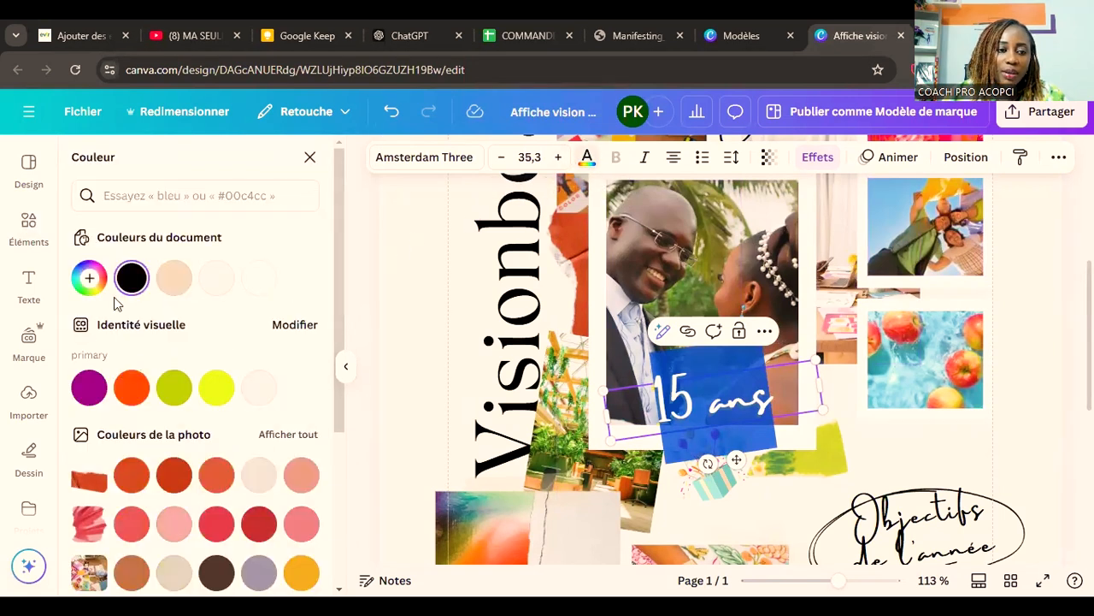
pyautogui.click(91, 280)
pyautogui.moveTo(166, 379); pyautogui.dragTo(308, 308)
pyautogui.moveTo(818, 361); pyautogui.dragTo(843, 329)
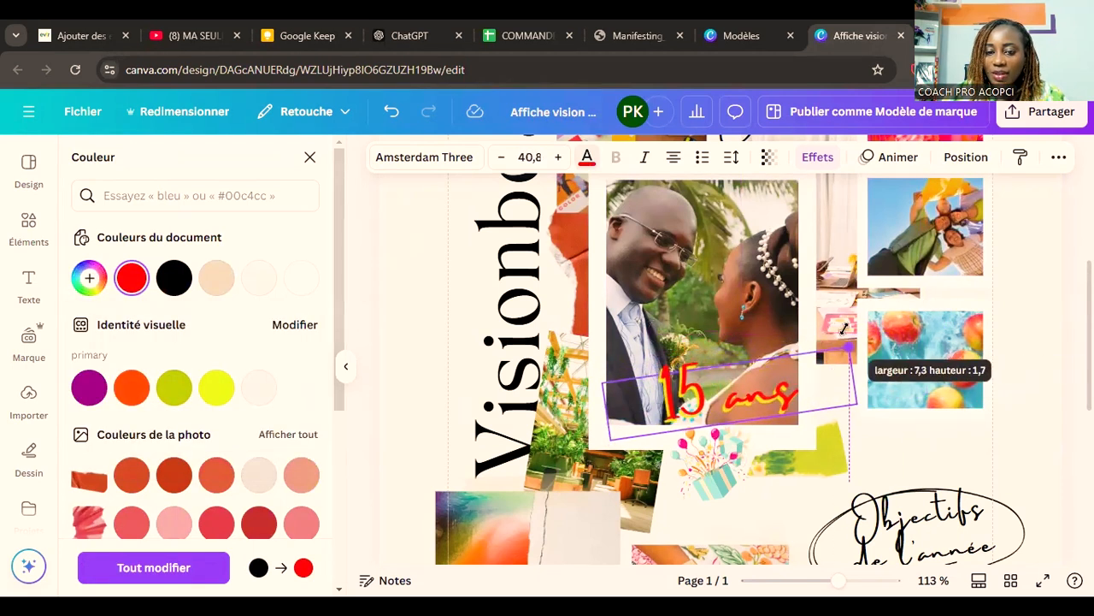
pyautogui.moveTo(793, 395); pyautogui.dragTo(776, 398)
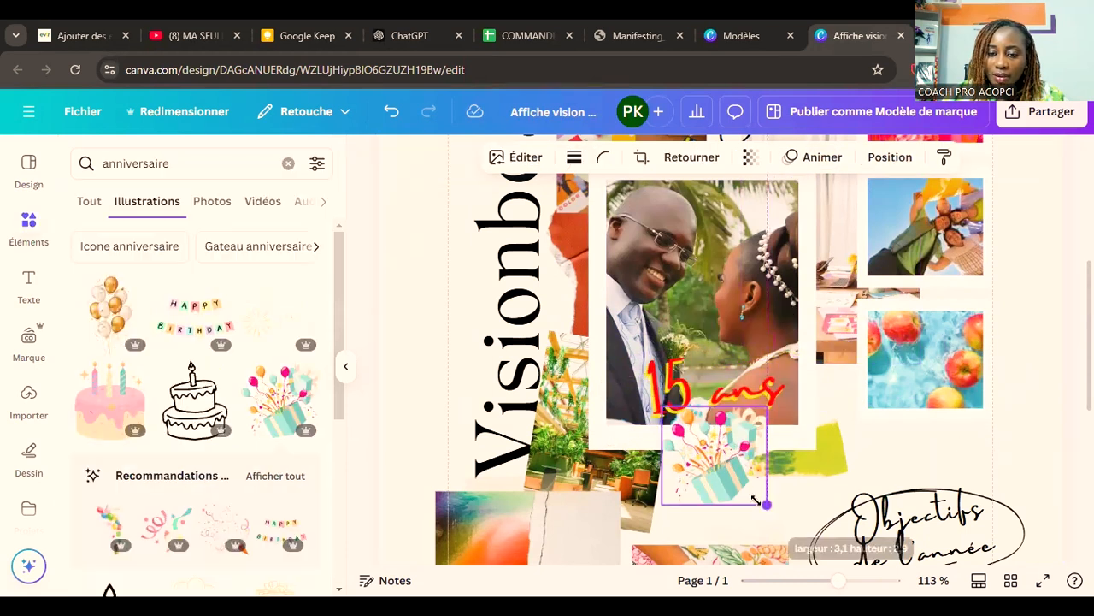
# Step: Resize the gift box illustration and tilt it slightly clockwise just below the "15 ans" caption
pyautogui.moveTo(755, 500); pyautogui.dragTo(755, 502)
pyautogui.moveTo(709, 530); pyautogui.dragTo(687, 534)
pyautogui.moveTo(681, 406); pyautogui.dragTo(682, 409)
# Step: Search the illustrations for "bague"
pyautogui.click(158, 155)
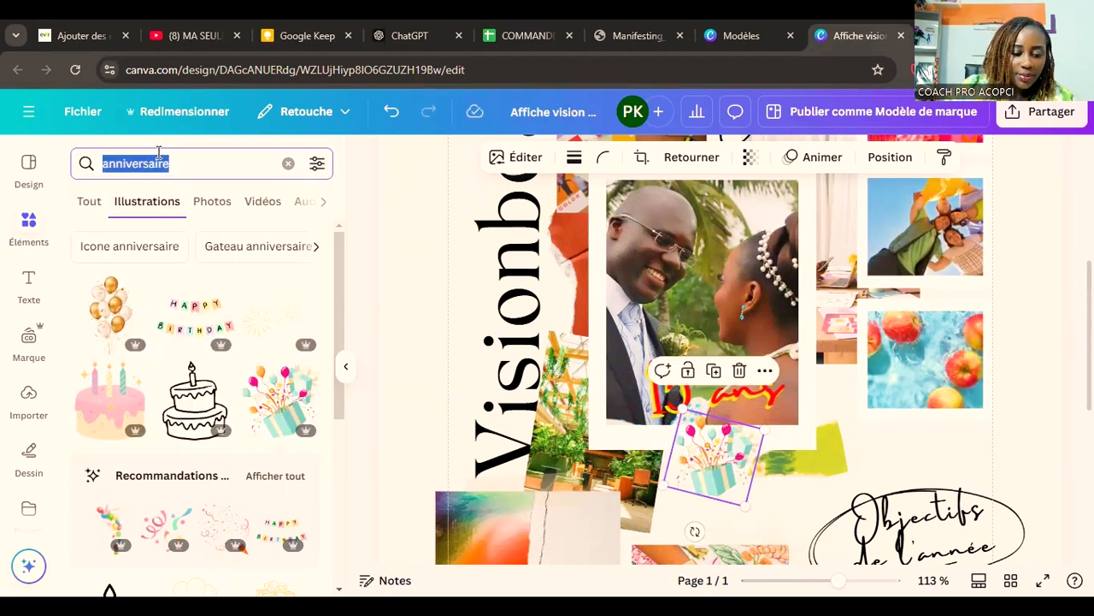
pyautogui.write('bague')
pyautogui.press('Return')
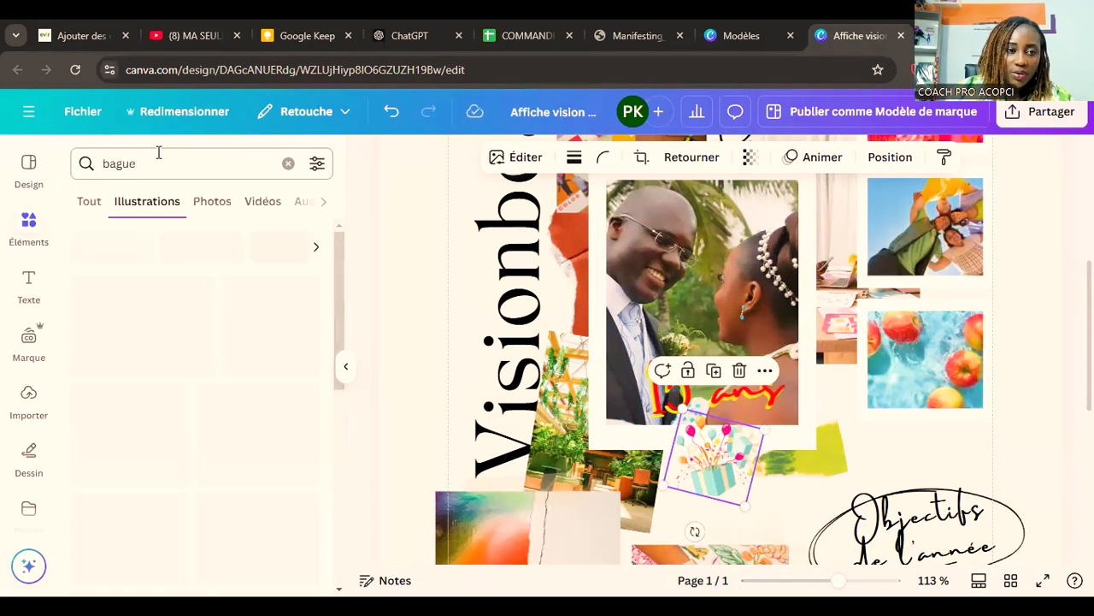
# Step: Add the interlocked gold wedding rings and shrink them to a small graphic at the wedding photo's lower-left corner
pyautogui.click(195, 312)
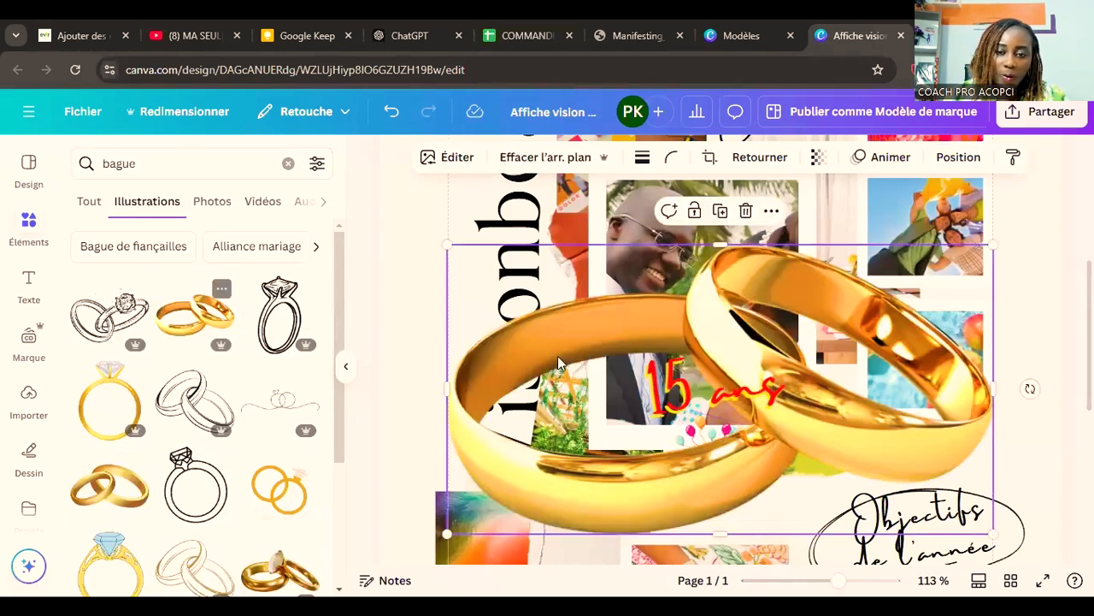
pyautogui.moveTo(992, 533); pyautogui.dragTo(504, 331)
pyautogui.moveTo(477, 263); pyautogui.dragTo(615, 445)
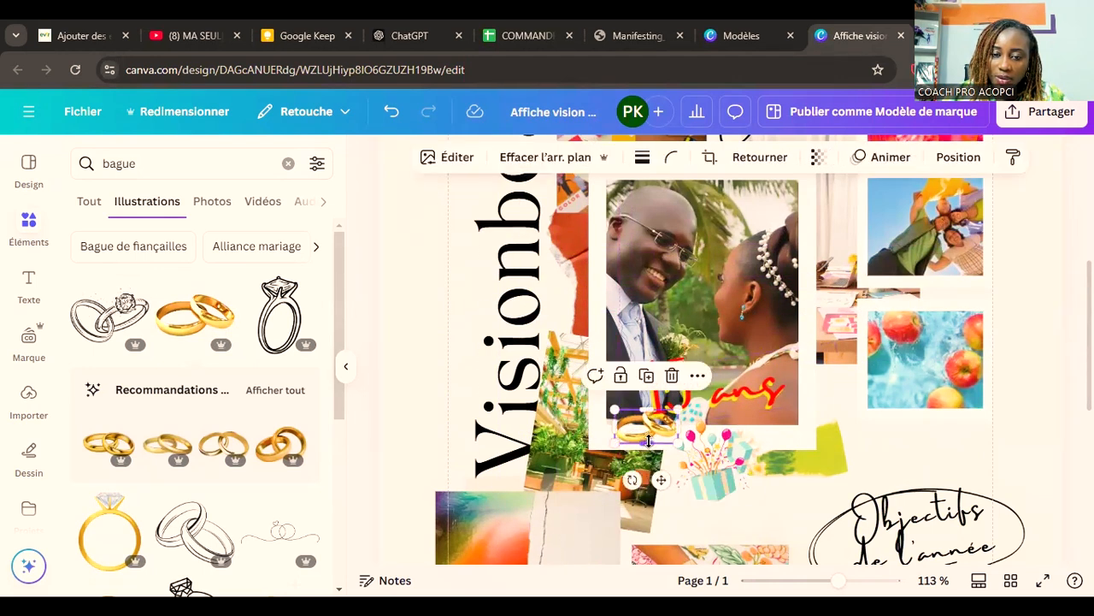
pyautogui.moveTo(664, 476); pyautogui.dragTo(646, 484)
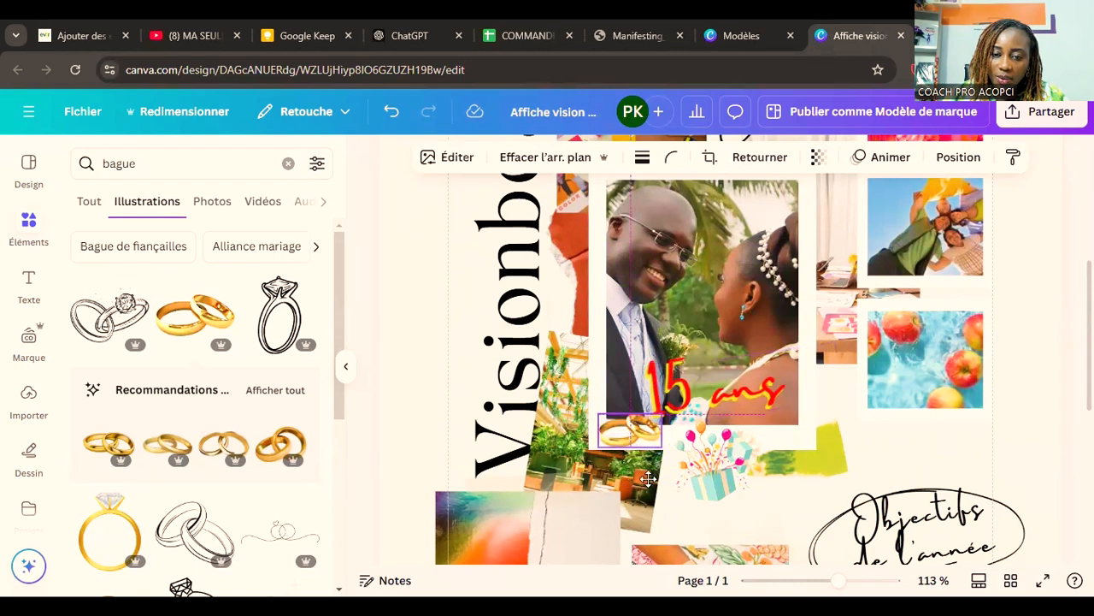
pyautogui.click(1045, 419)
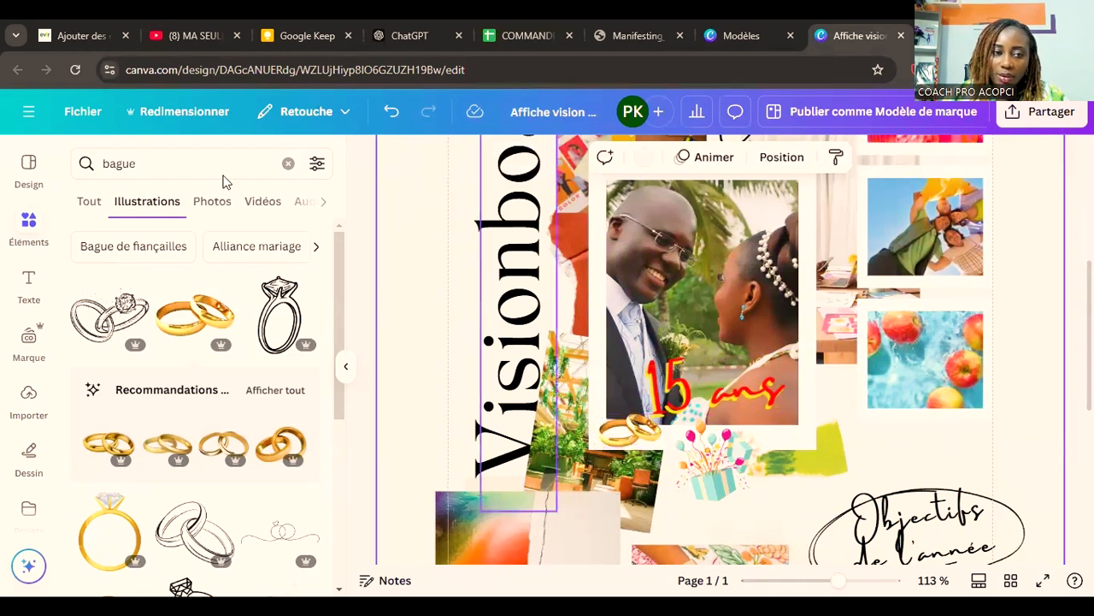
# Step: Search the illustrations for "avion" and add the red-and-white plane as a small graphic at the wedding photo's upper-right corner
pyautogui.doubleClick(128, 158)
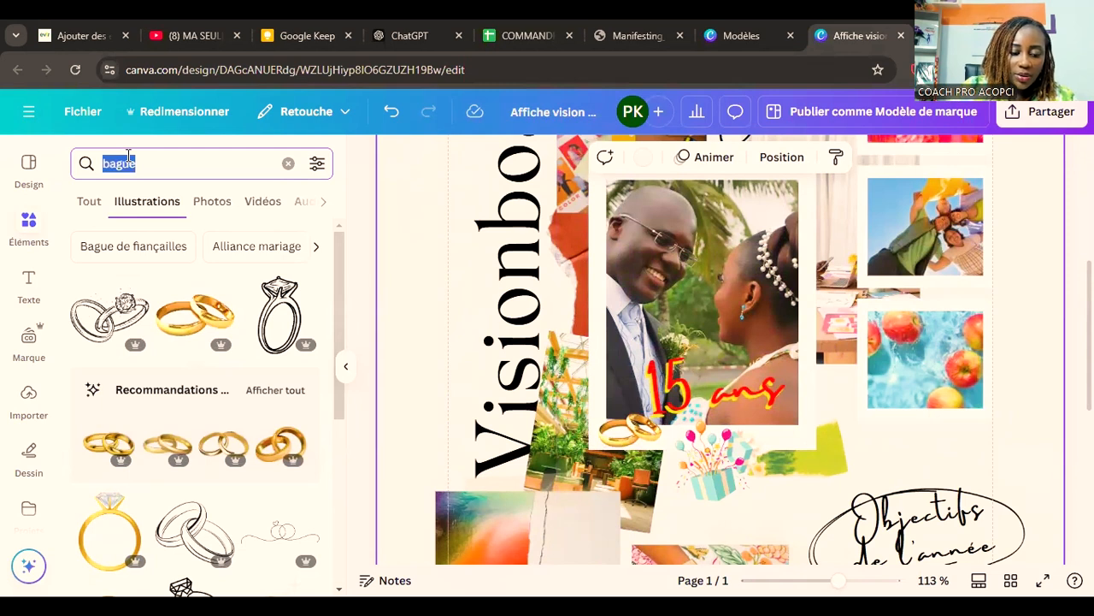
pyautogui.write('avi')
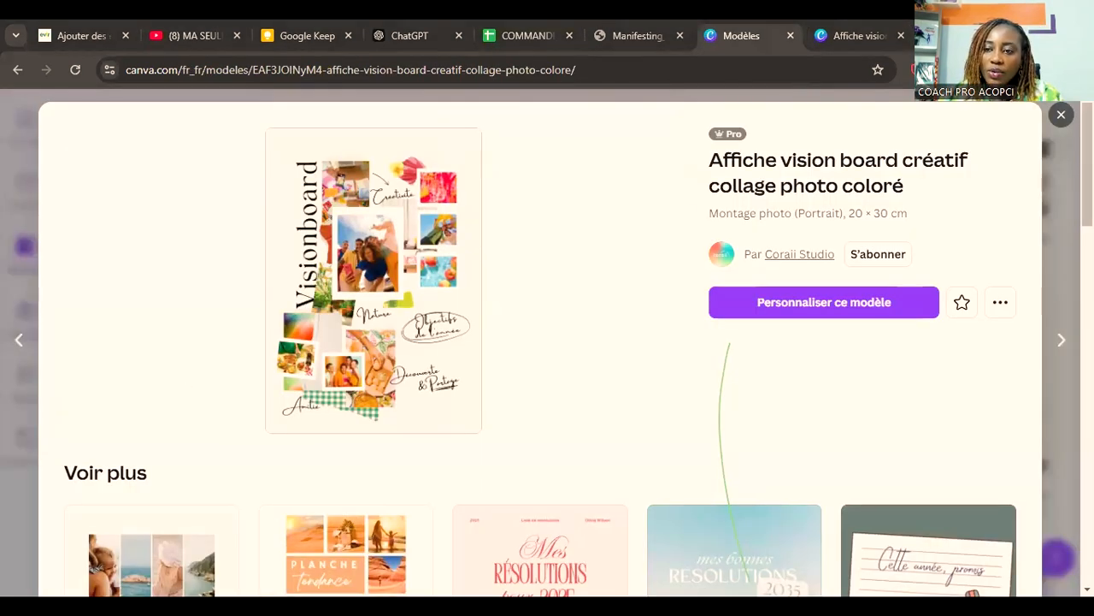
# Step: Close the template preview in the Modèles browser tab, look over the vision board templates and return to the design
pyautogui.click(1061, 116)
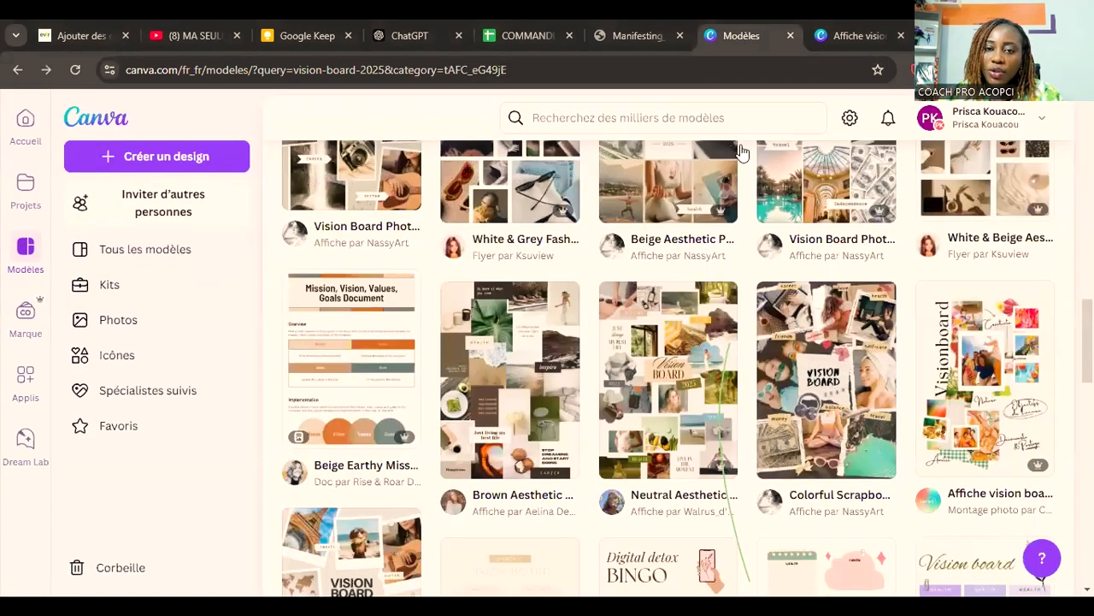
pyautogui.scroll(3, 740, 152)
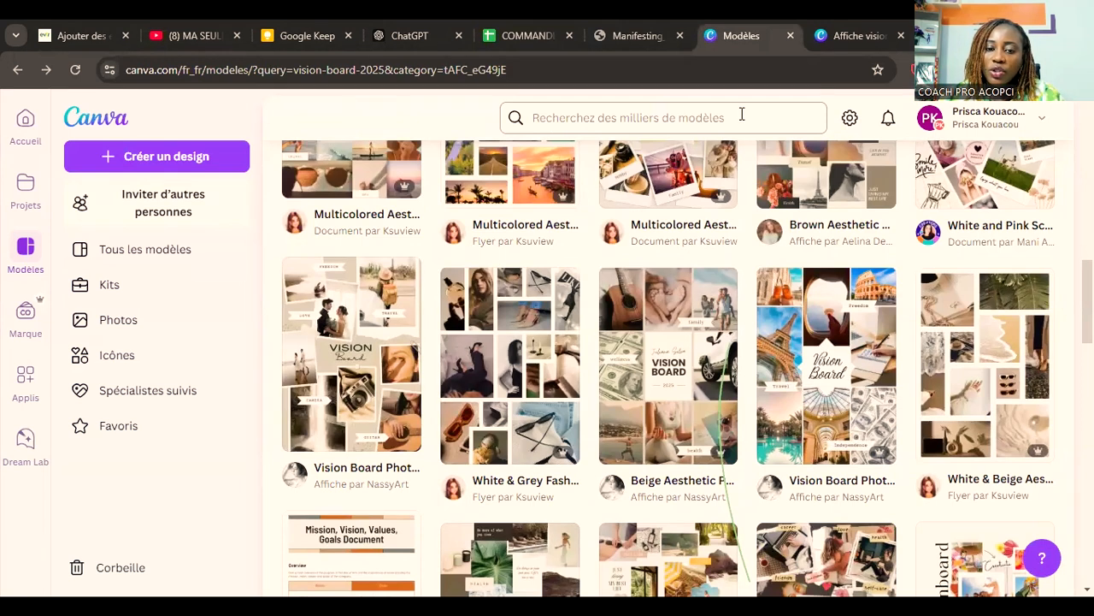
pyautogui.hotkey('ctrl', 'Tab')
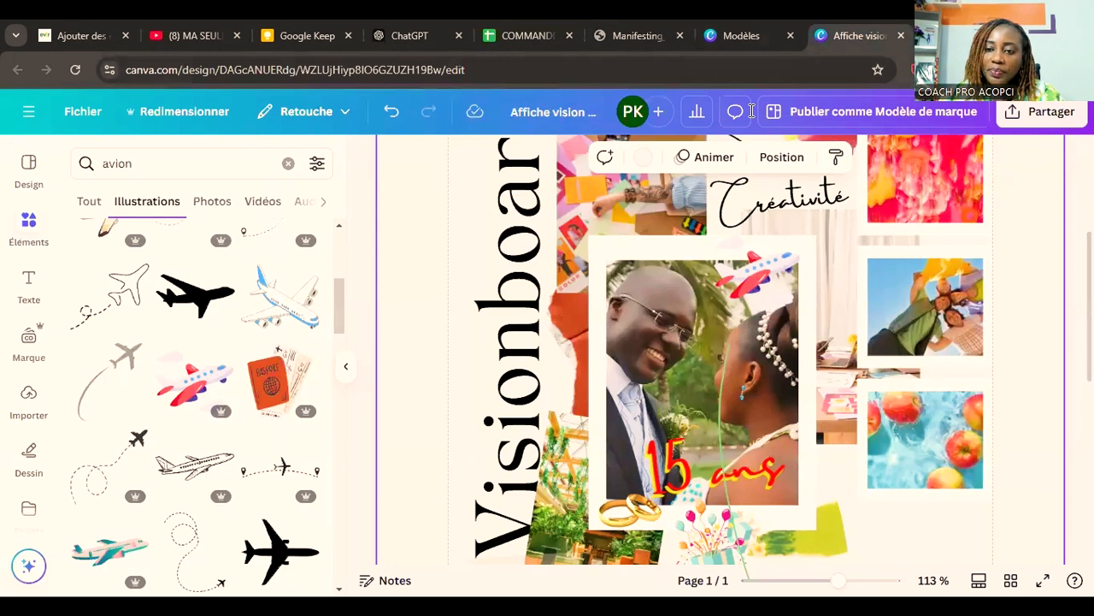
pyautogui.scroll(1, 994, 429)
pyautogui.scroll(-1, 993, 430)
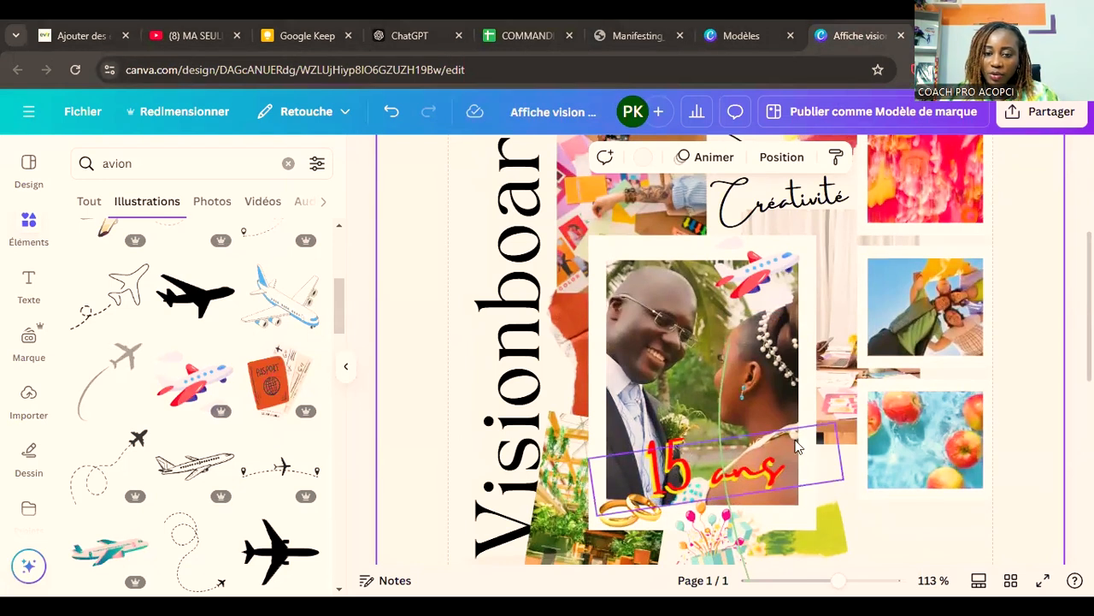
# Step: Tilt the gift box illustration further clockwise and move it up closer to the "15 ans" caption
pyautogui.click(624, 518)
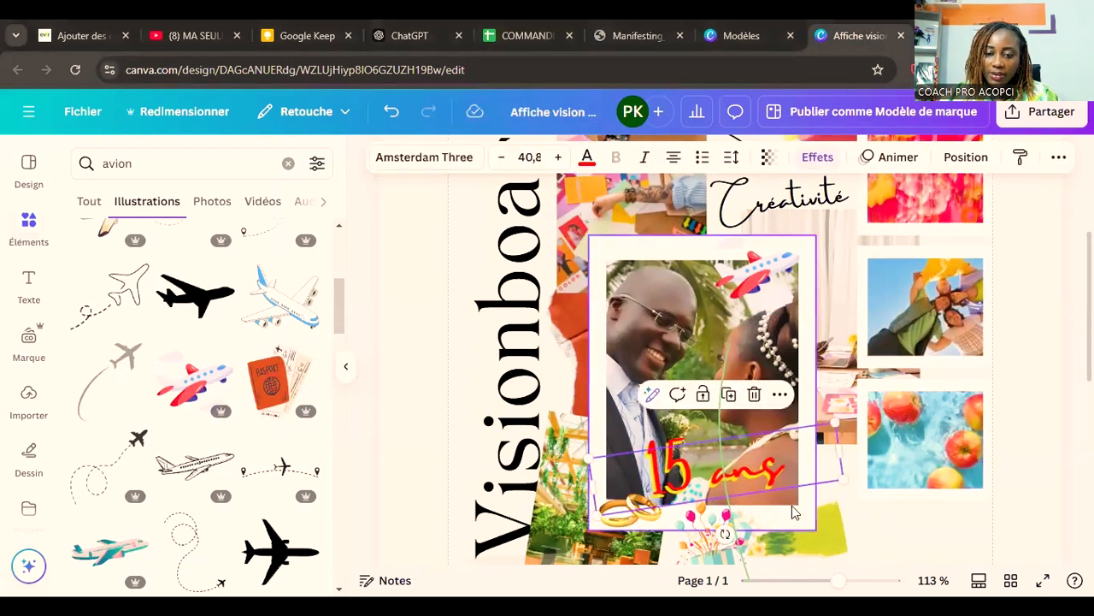
pyautogui.click(725, 533)
pyautogui.scroll(-1, 751, 535)
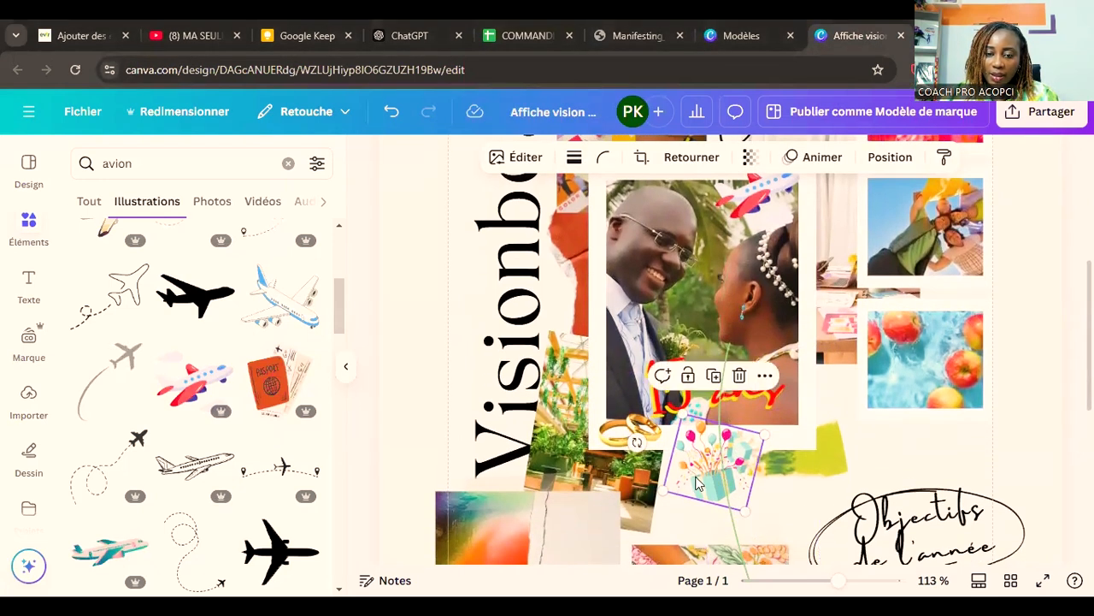
pyautogui.moveTo(636, 442); pyautogui.dragTo(639, 412)
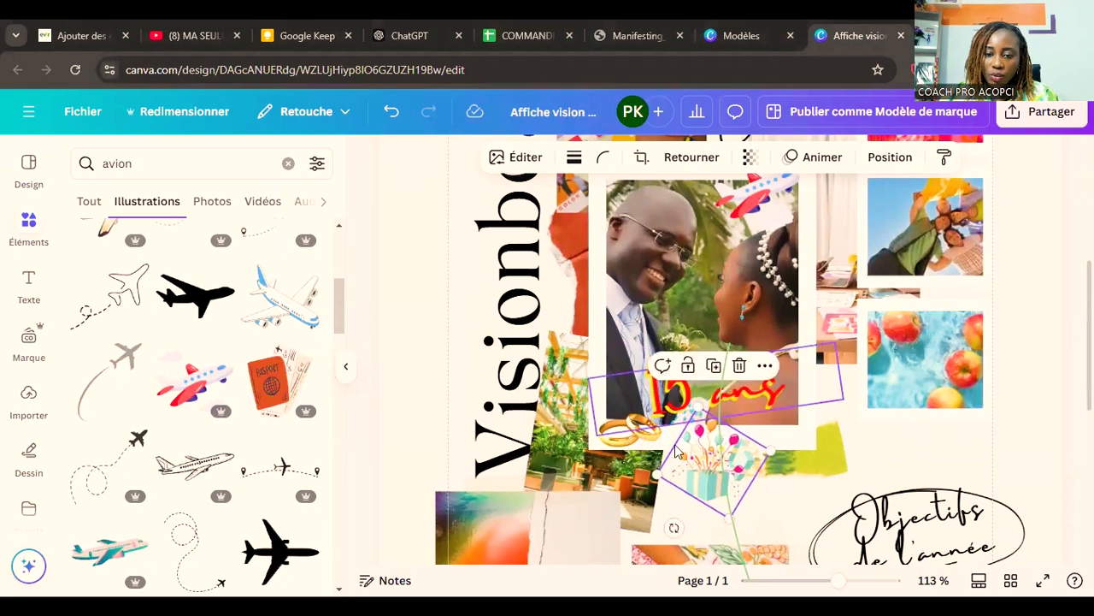
pyautogui.moveTo(699, 463); pyautogui.dragTo(691, 452)
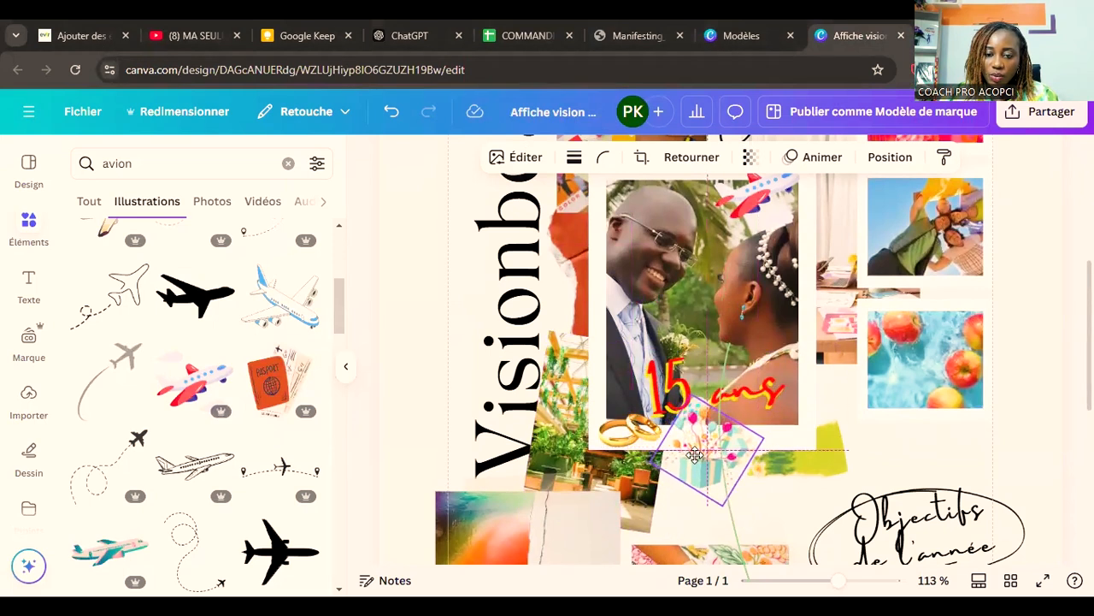
pyautogui.click(994, 451)
# Step: Enlarge the "15 ans" caption to about font size 43.2
pyautogui.scroll(2, 1005, 477)
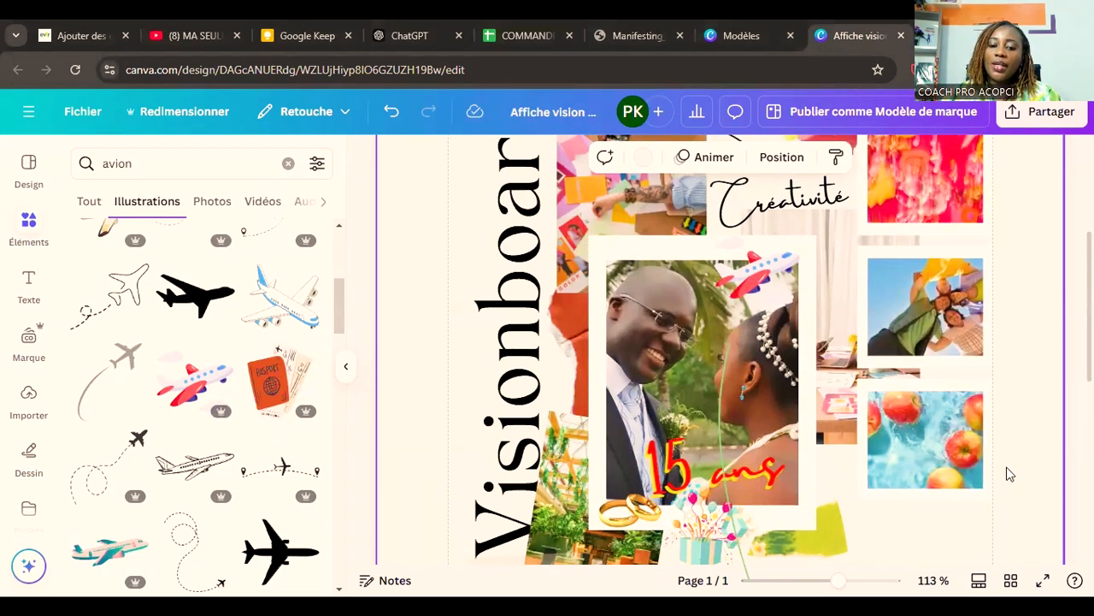
pyautogui.click(682, 466)
pyautogui.moveTo(836, 422); pyautogui.dragTo(847, 415)
# Step: Search the illustrations for "paris" and add the PARIS lettering with the Eiffel Tower, recoloured red, above "Objectifs de l'année"
pyautogui.click(133, 163)
pyautogui.doubleClick(131, 162)
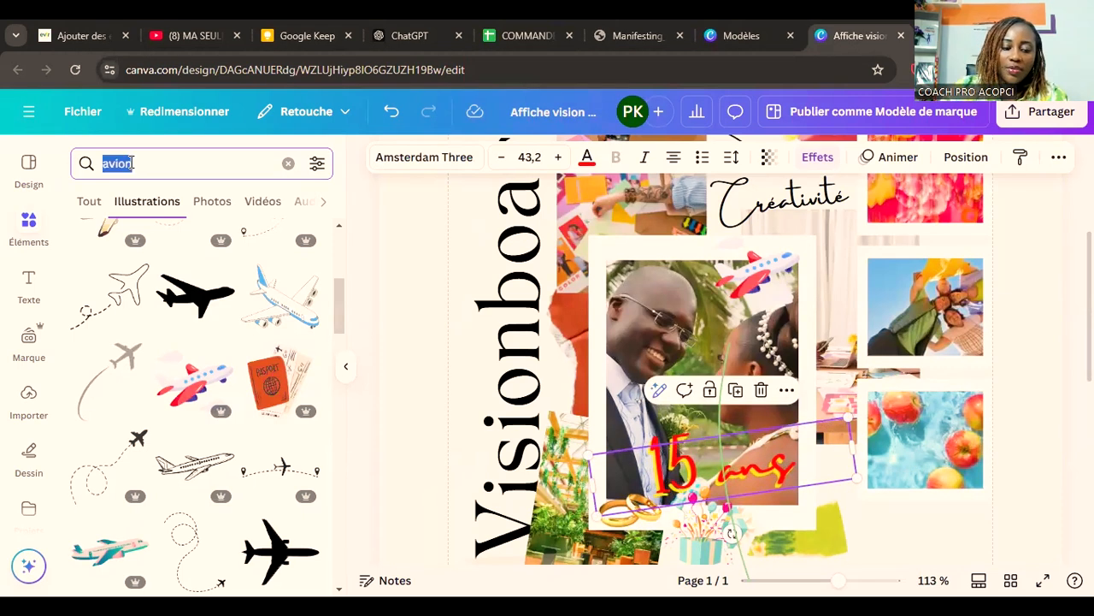
pyautogui.write('paris')
pyautogui.press('Return')
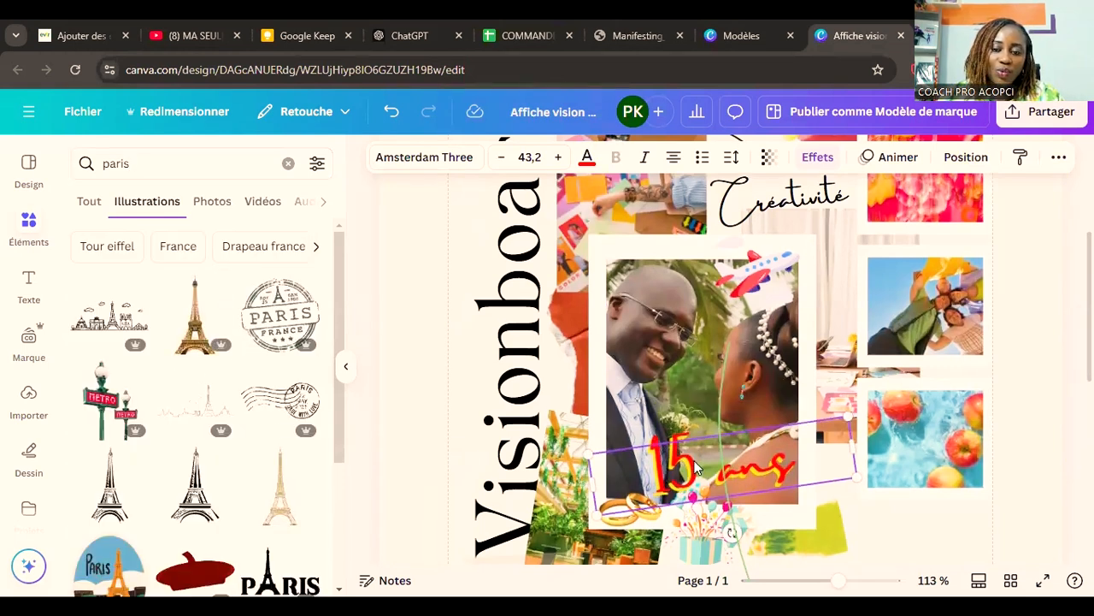
pyautogui.scroll(-2, 697, 466)
pyautogui.scroll(-3, 257, 413)
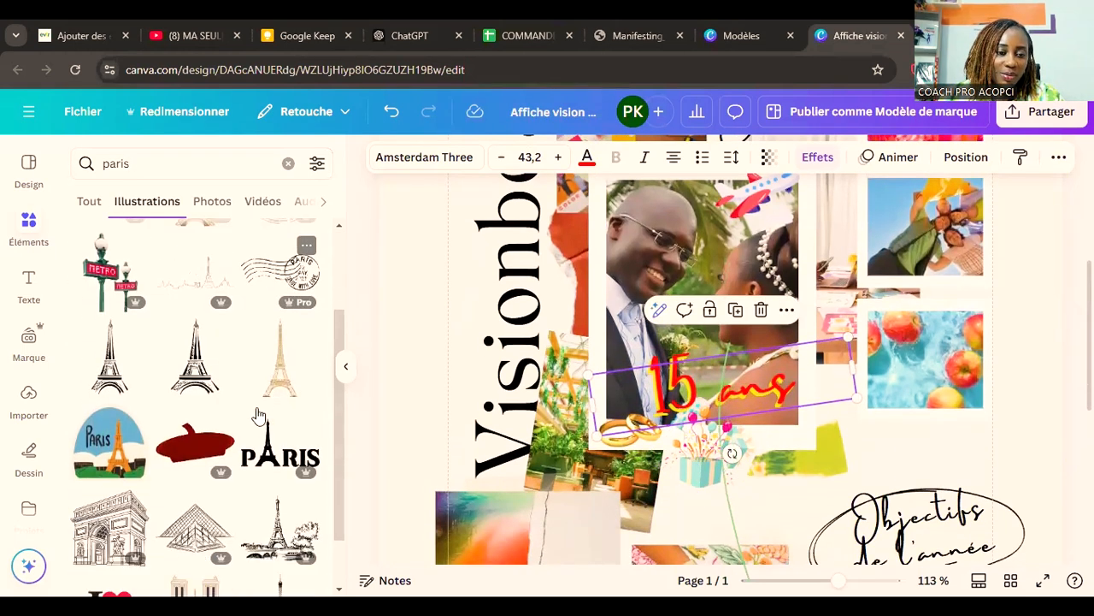
pyautogui.click(263, 417)
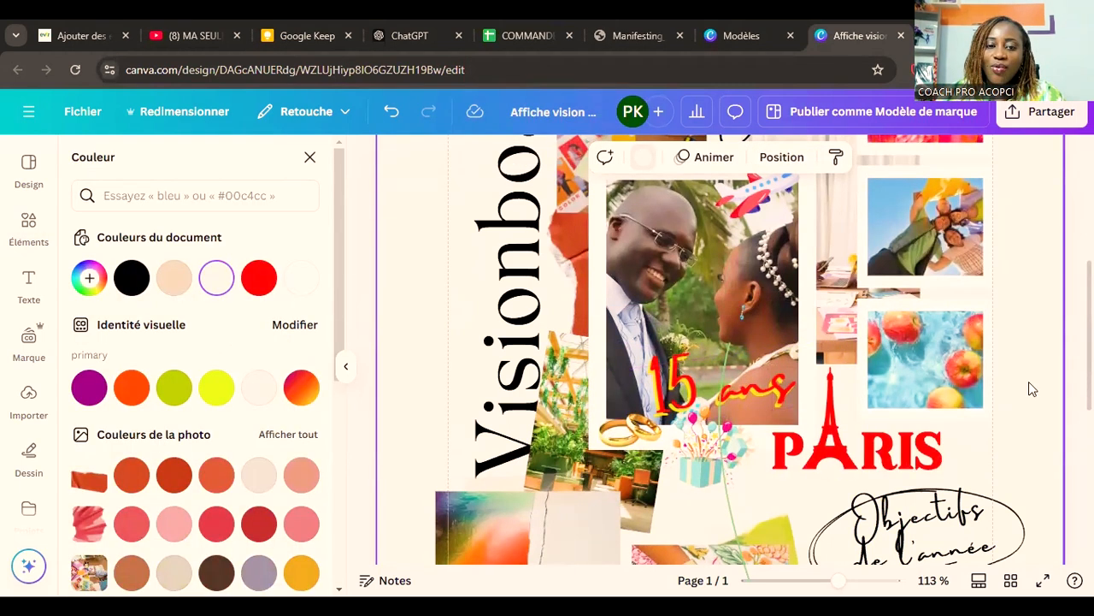
# Step: Shift the vertical "Visionboard" title slightly to the left, away from the photo collage
pyautogui.scroll(3, 1029, 381)
pyautogui.moveTo(514, 299); pyautogui.dragTo(501, 299)
pyautogui.click(1043, 394)
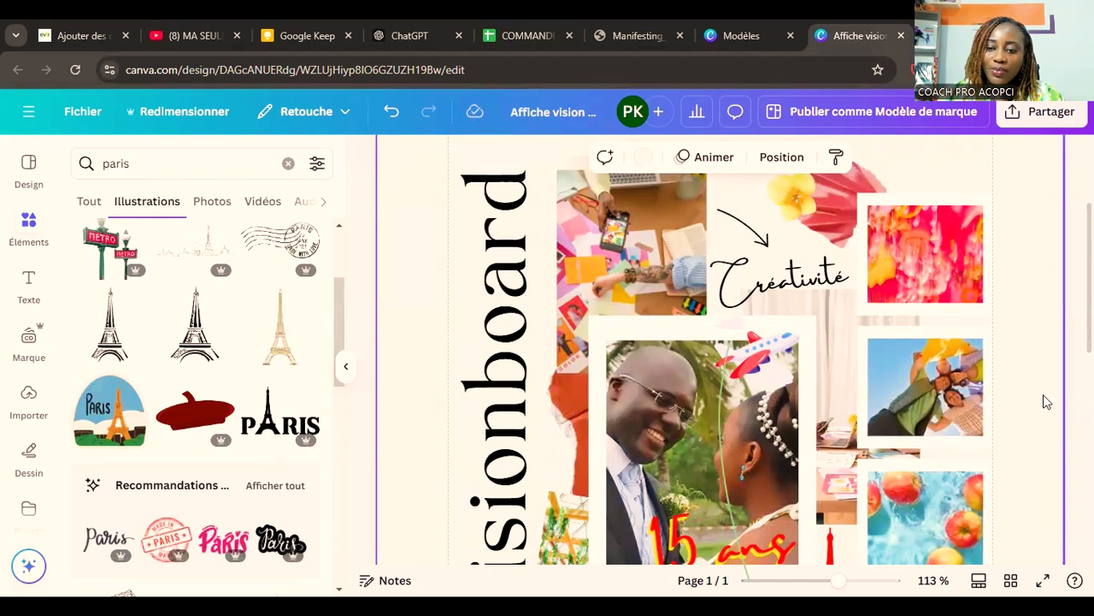
pyautogui.scroll(-5, 1043, 394)
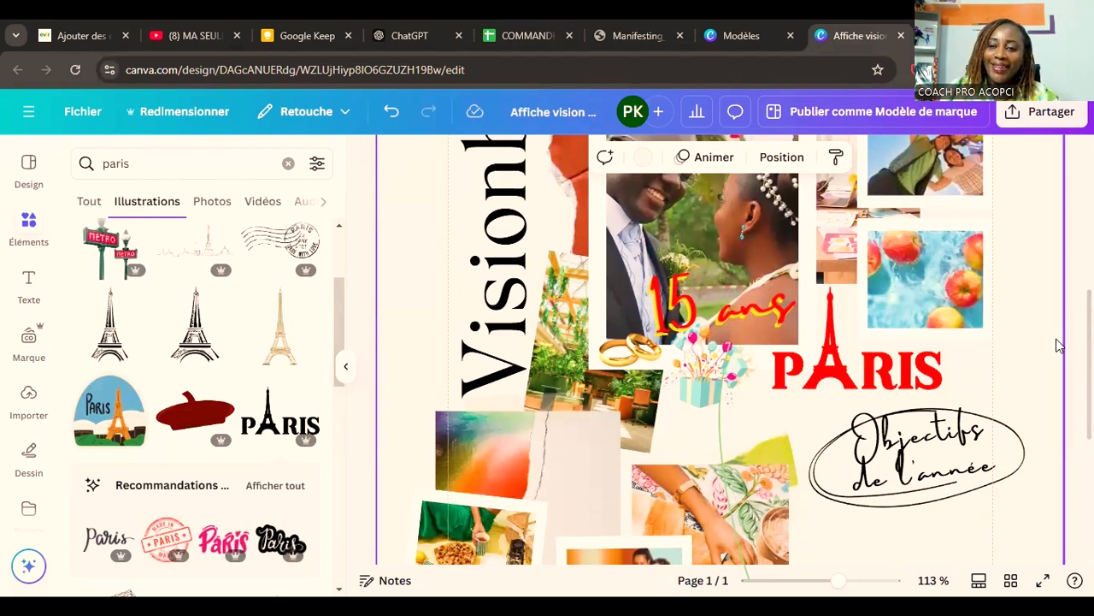
pyautogui.scroll(5, 1051, 347)
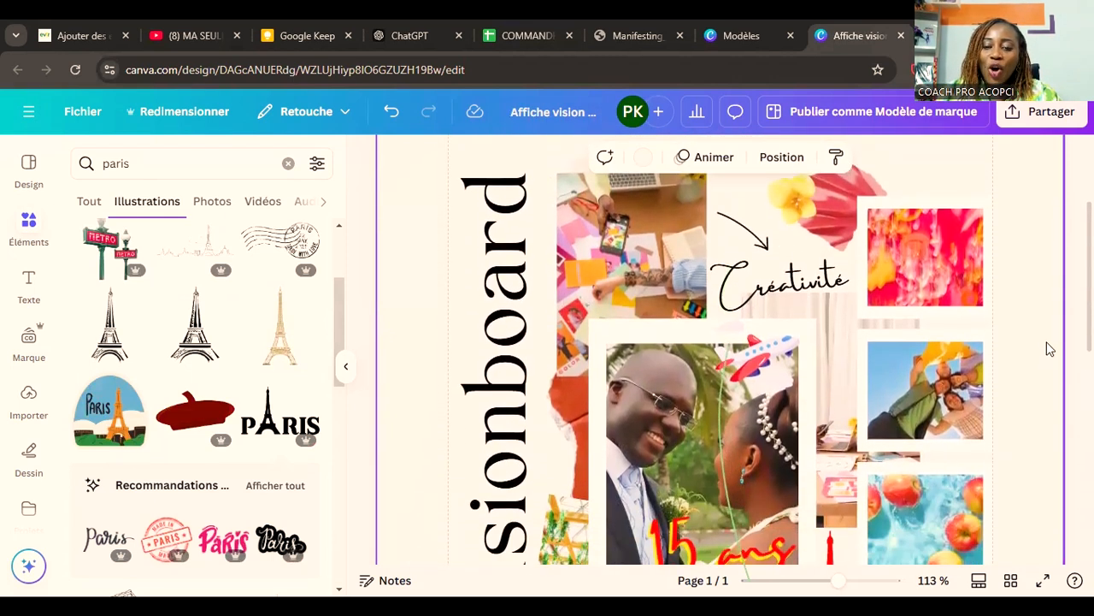
pyautogui.scroll(-5, 1050, 348)
pyautogui.scroll(1, 1050, 349)
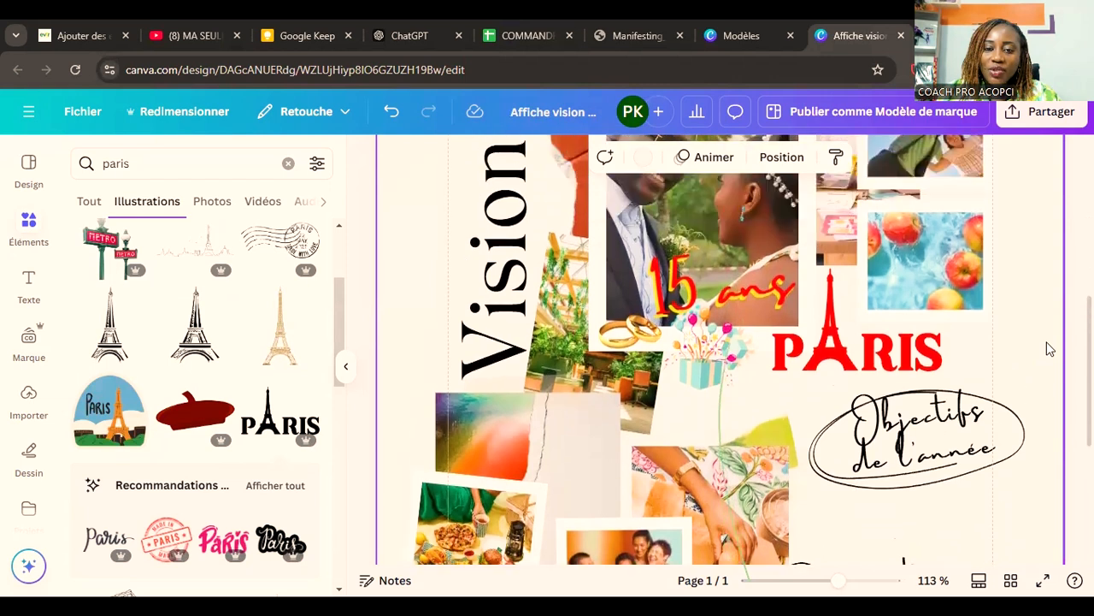
# Step: Replace the craft-desk photo beside the vertical title with the orange Life & Finances Planner 2025 shelf image from the 2024 folder
pyautogui.scroll(4, 1050, 349)
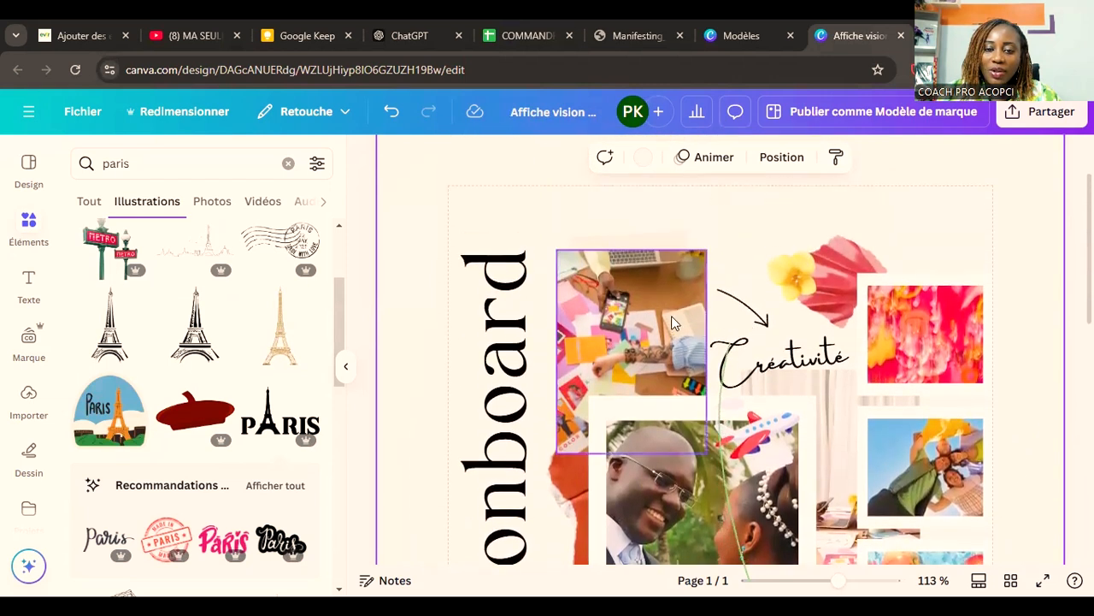
pyautogui.click(633, 320)
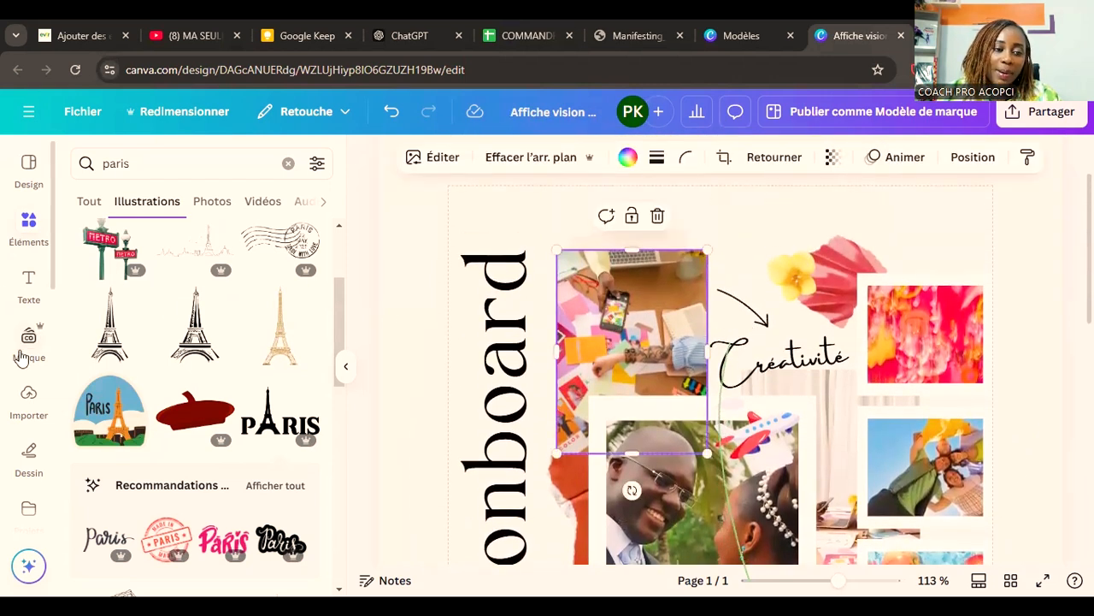
pyautogui.scroll(-4, 18, 401)
pyautogui.scroll(-5, 9, 436)
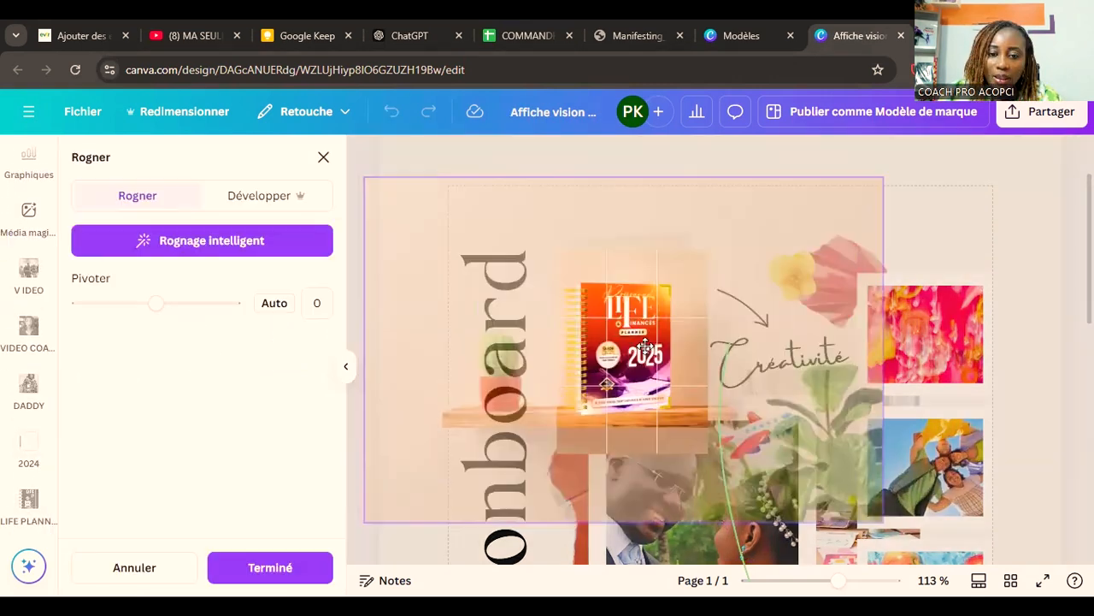
# Step: Enlarge the planner image slightly within its frame and position the crop so the 2025 planner fills the frame
pyautogui.moveTo(647, 344); pyautogui.dragTo(650, 347)
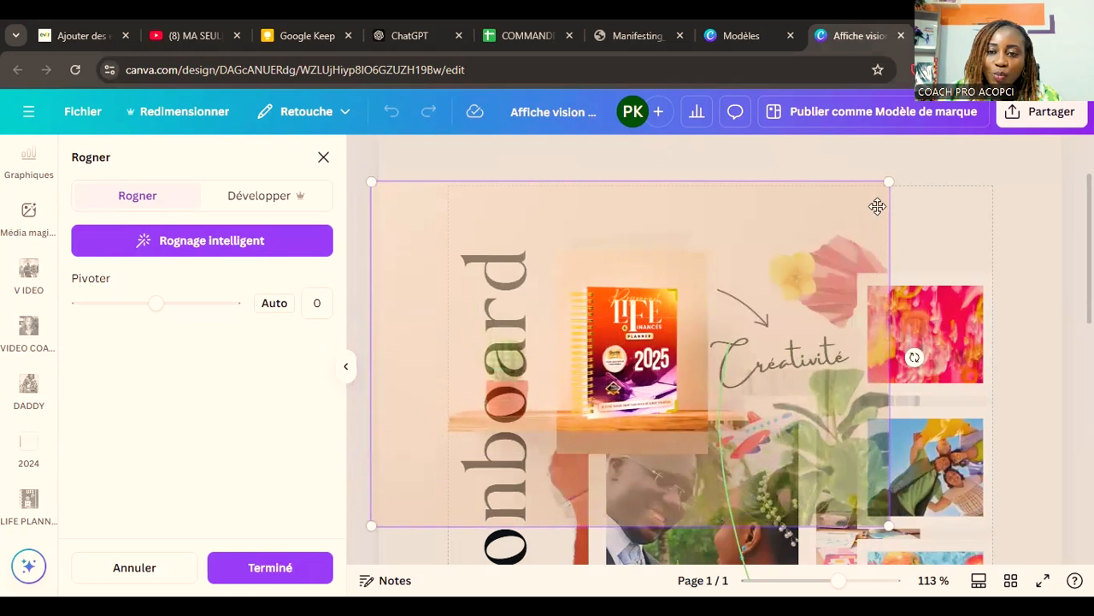
pyautogui.moveTo(885, 530); pyautogui.dragTo(908, 539)
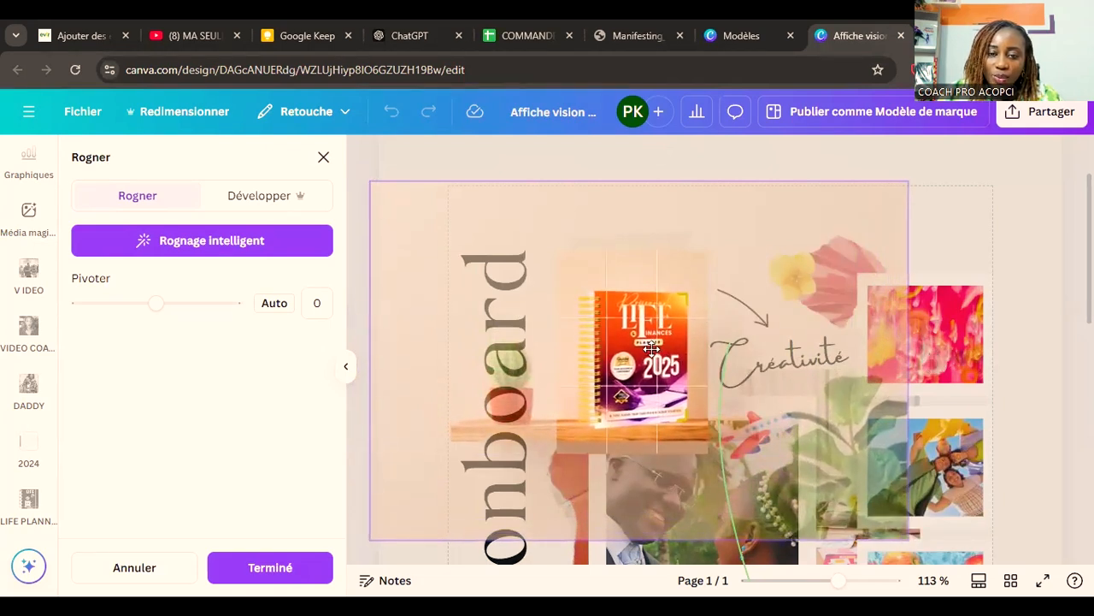
pyautogui.click(301, 568)
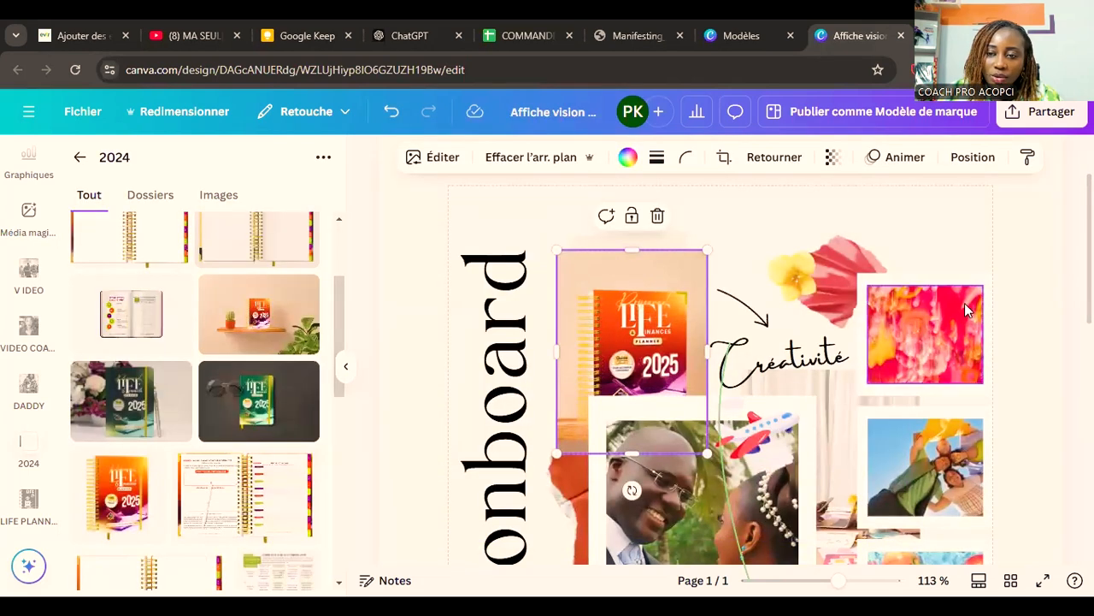
pyautogui.click(988, 261)
pyautogui.moveTo(636, 322)
pyautogui.mouseDown()
pyautogui.moveTo(635, 304)
pyautogui.moveTo(634, 321)
pyautogui.mouseUp()
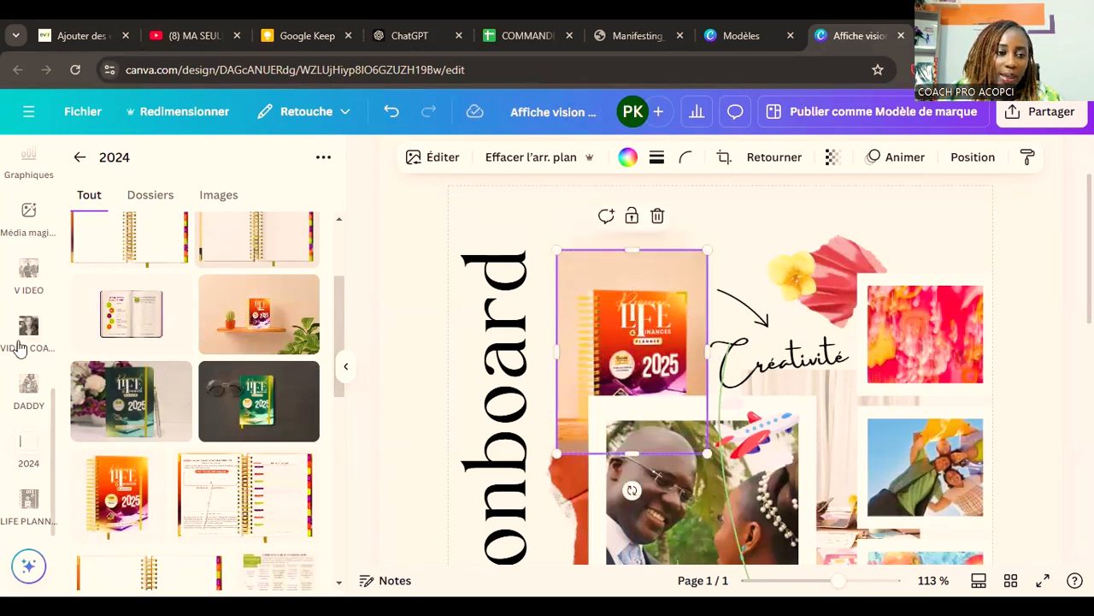
# Step: Add a heading text above the planner photo reading "10 modèles"
pyautogui.scroll(5, 29, 351)
pyautogui.click(28, 282)
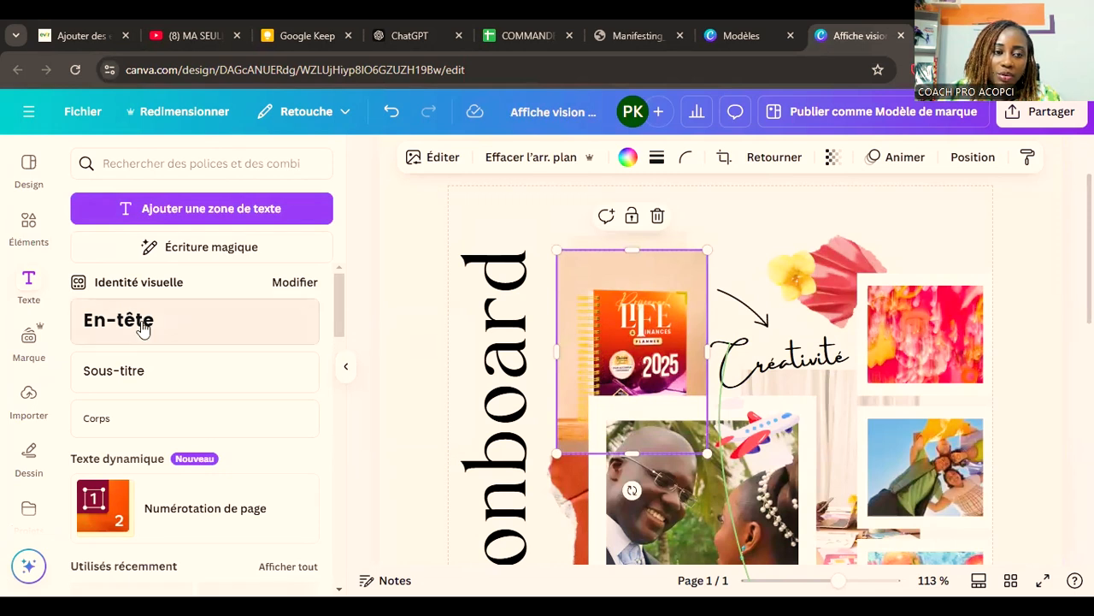
pyautogui.click(143, 329)
pyautogui.moveTo(643, 535); pyautogui.dragTo(620, 286)
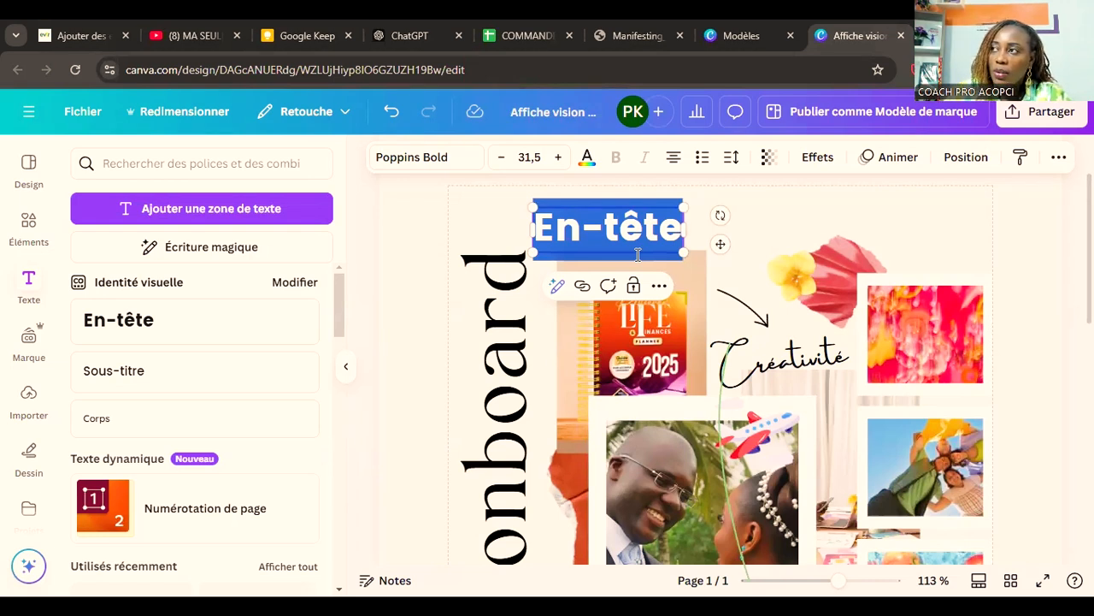
pyautogui.write('+10')
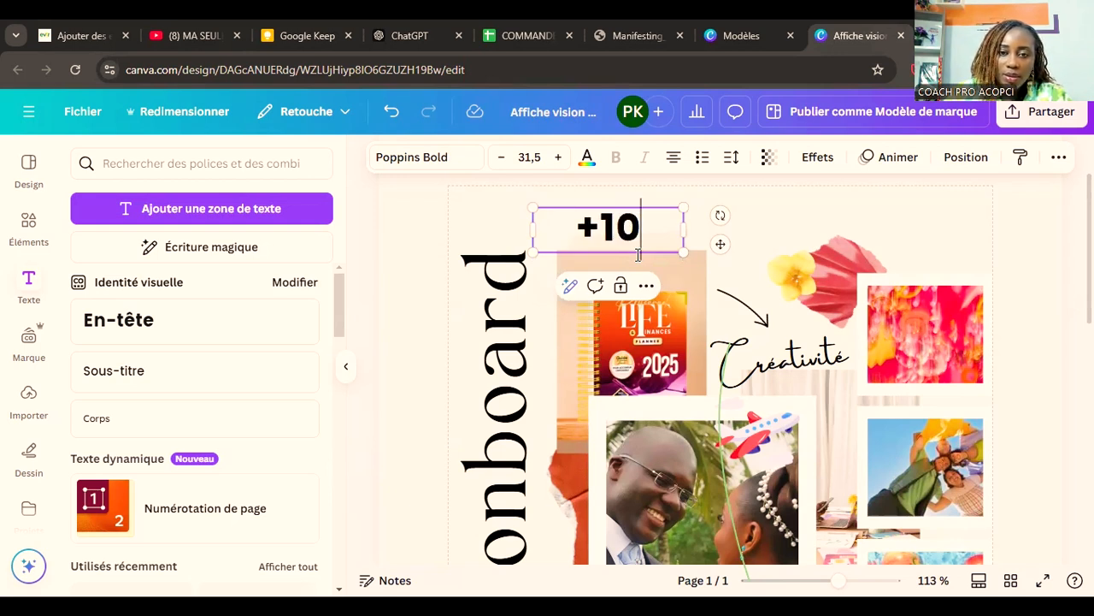
pyautogui.press('BackSpace')
pyautogui.press('BackSpace')
pyautogui.press('BackSpace')
pyautogui.write('10 modè')
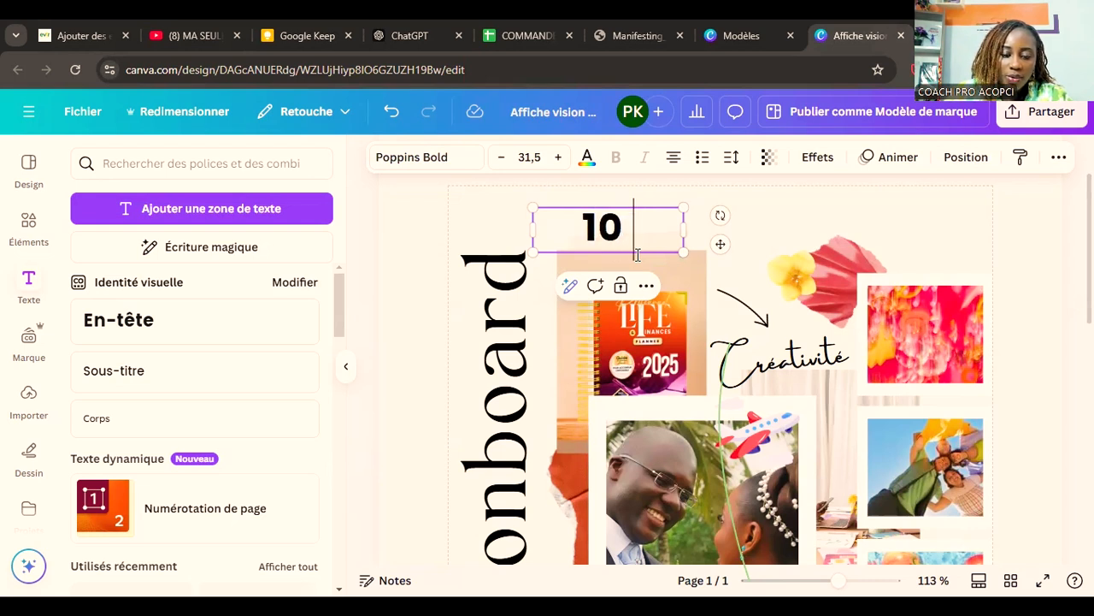
pyautogui.write('les')
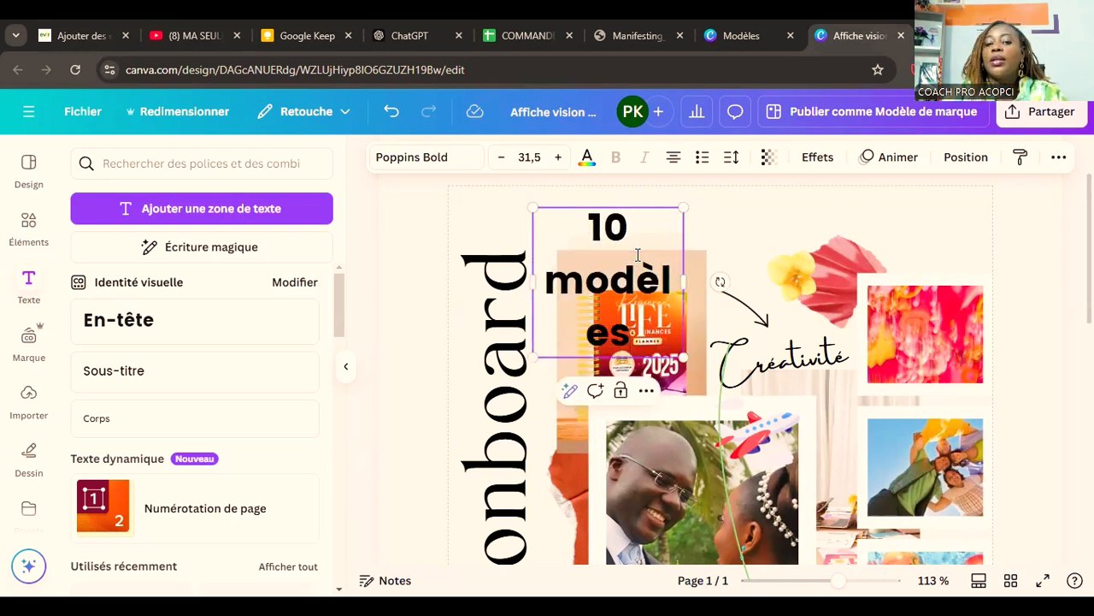
# Step: Scale the "10 modèles" heading down to font size 14 and widen its box so it fits on one line
pyautogui.moveTo(683, 356); pyautogui.dragTo(729, 242)
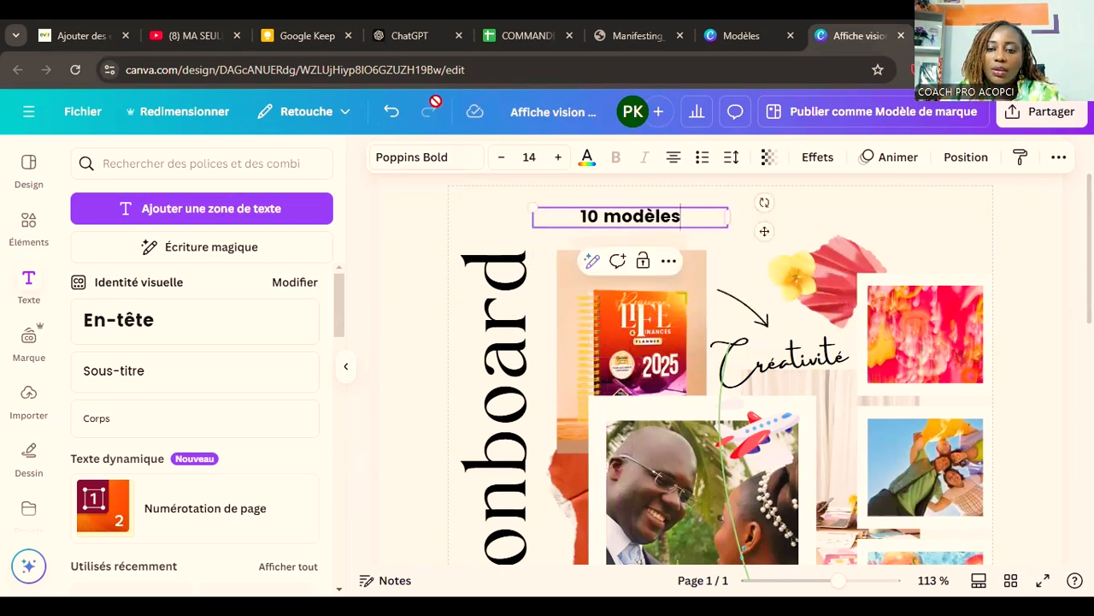
pyautogui.hotkey('alt', 'Tab')
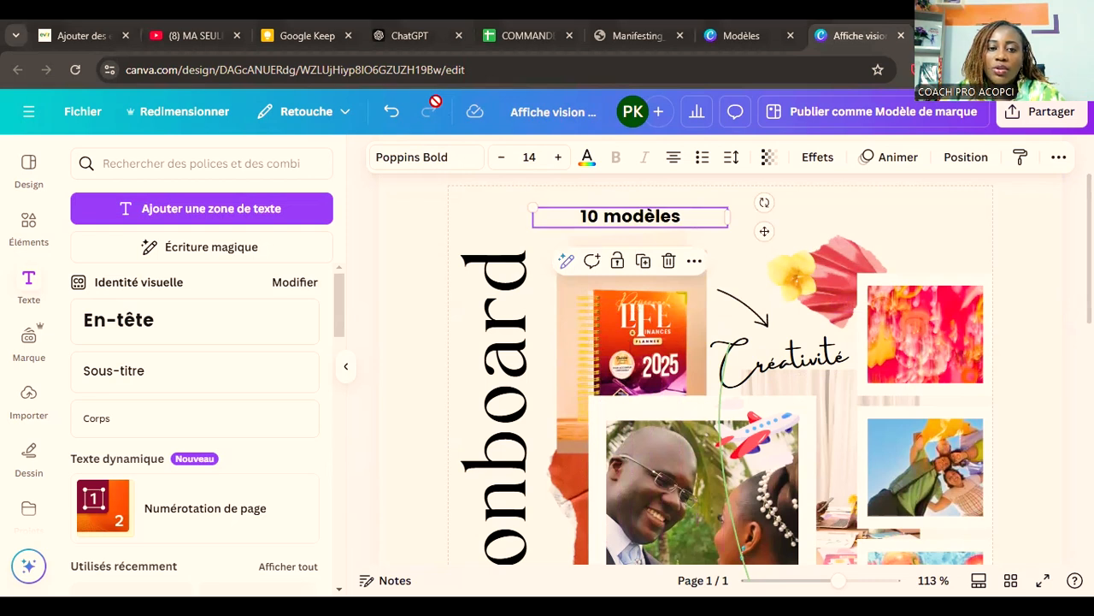
pyautogui.click(418, 242)
pyautogui.scroll(-10, 30, 423)
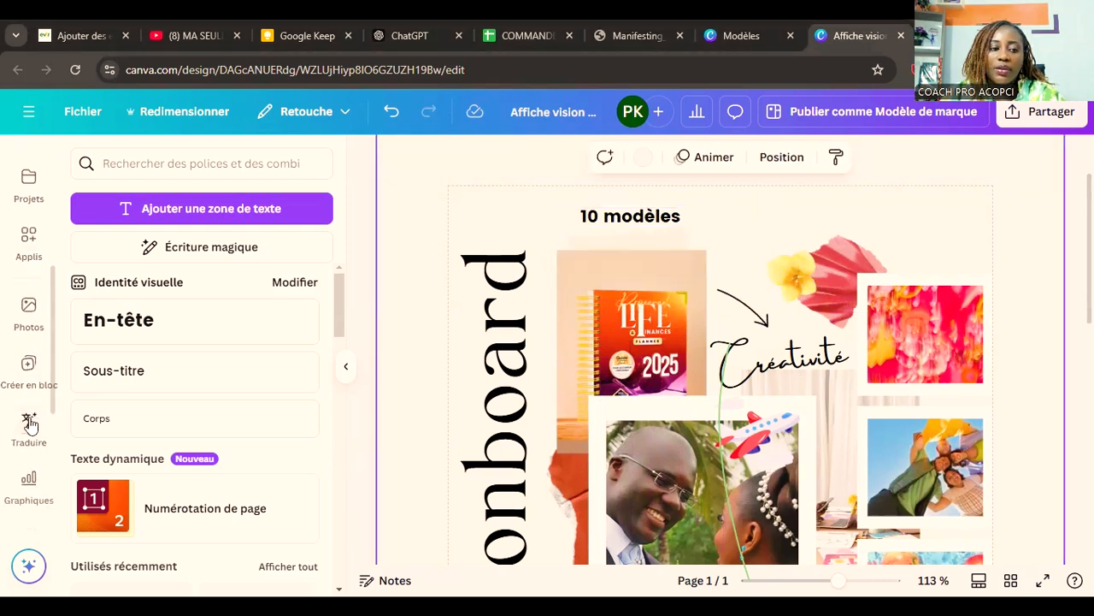
pyautogui.scroll(3, 29, 423)
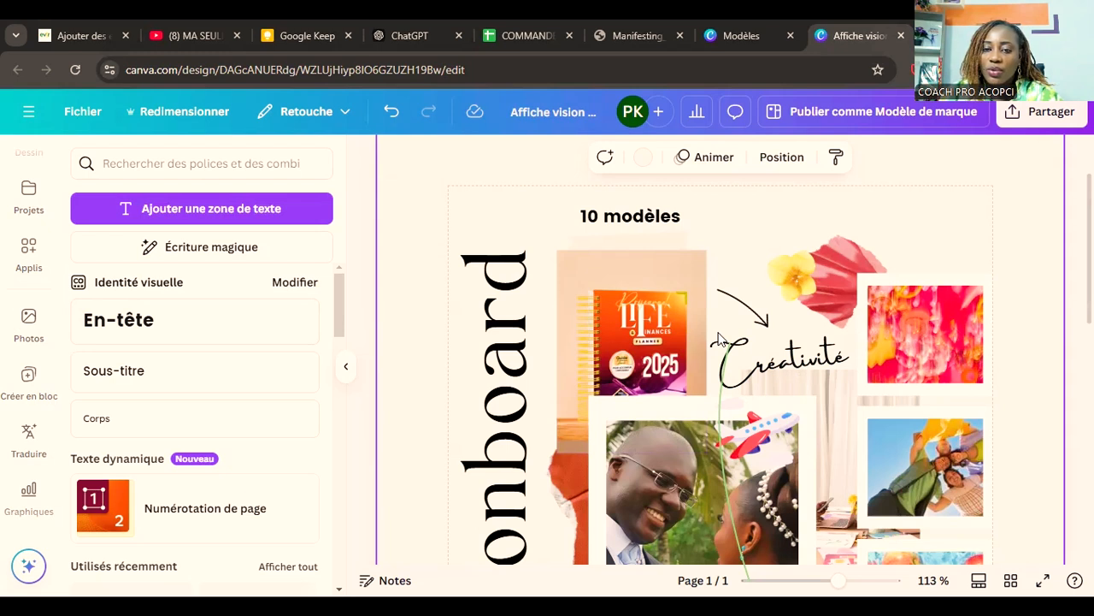
# Step: Place the "10 modèles" caption over the top of the planner photo and give it a bright yellow Arrière-plan effect
pyautogui.moveTo(659, 229); pyautogui.dragTo(655, 265)
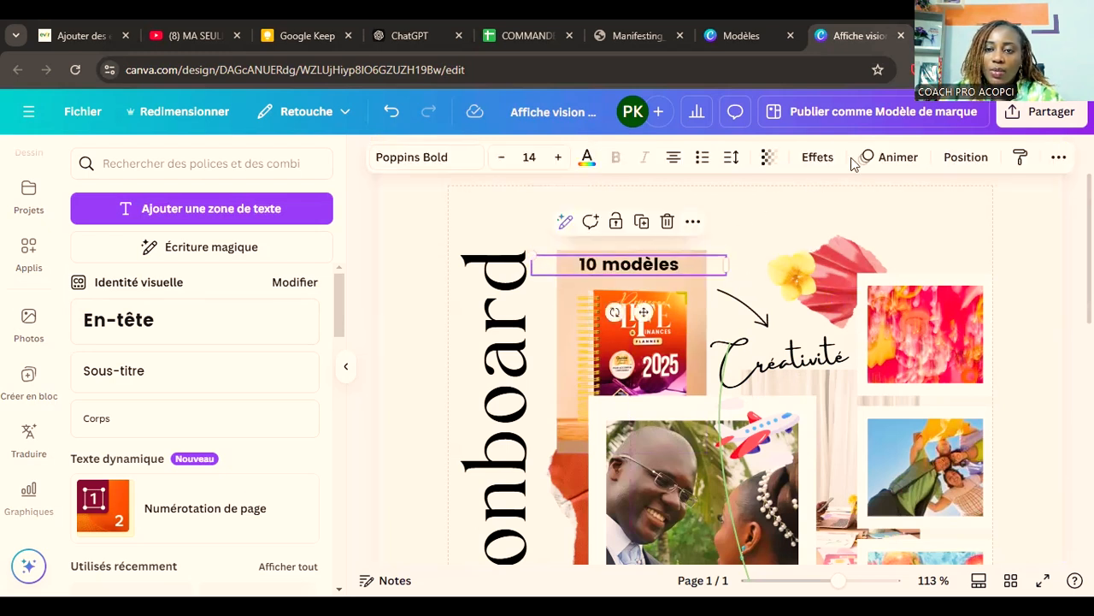
pyautogui.click(818, 158)
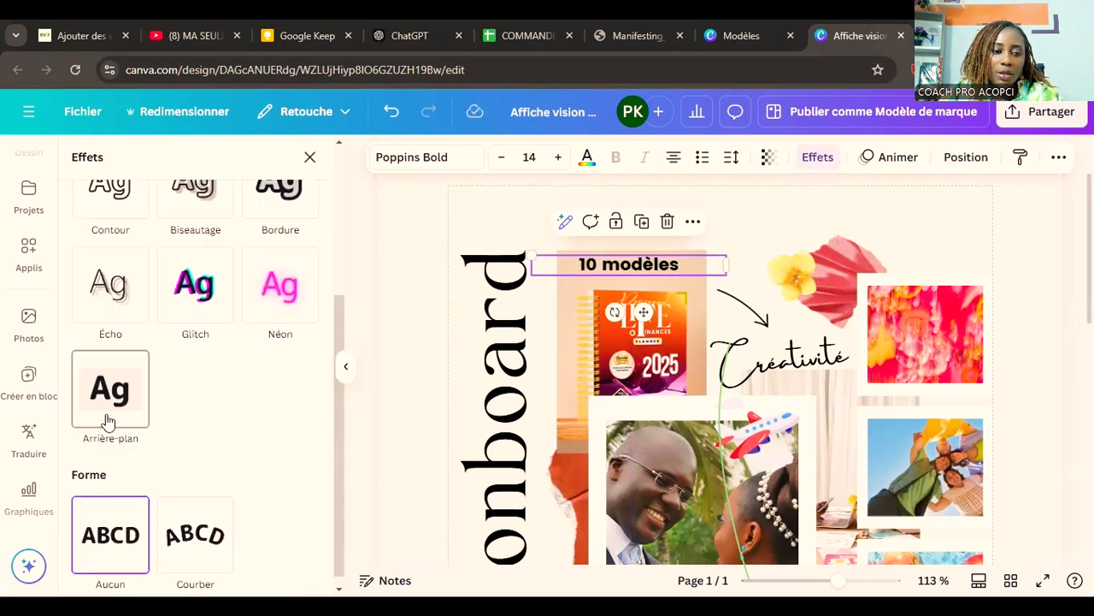
pyautogui.click(108, 419)
pyautogui.scroll(-4, 107, 419)
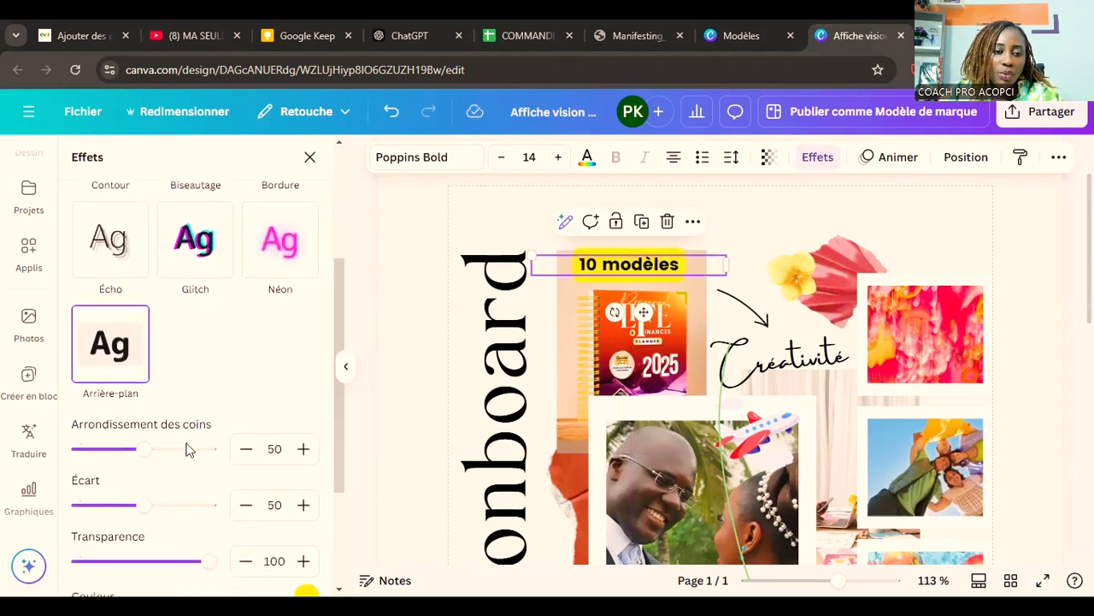
pyautogui.click(306, 418)
pyautogui.click(239, 258)
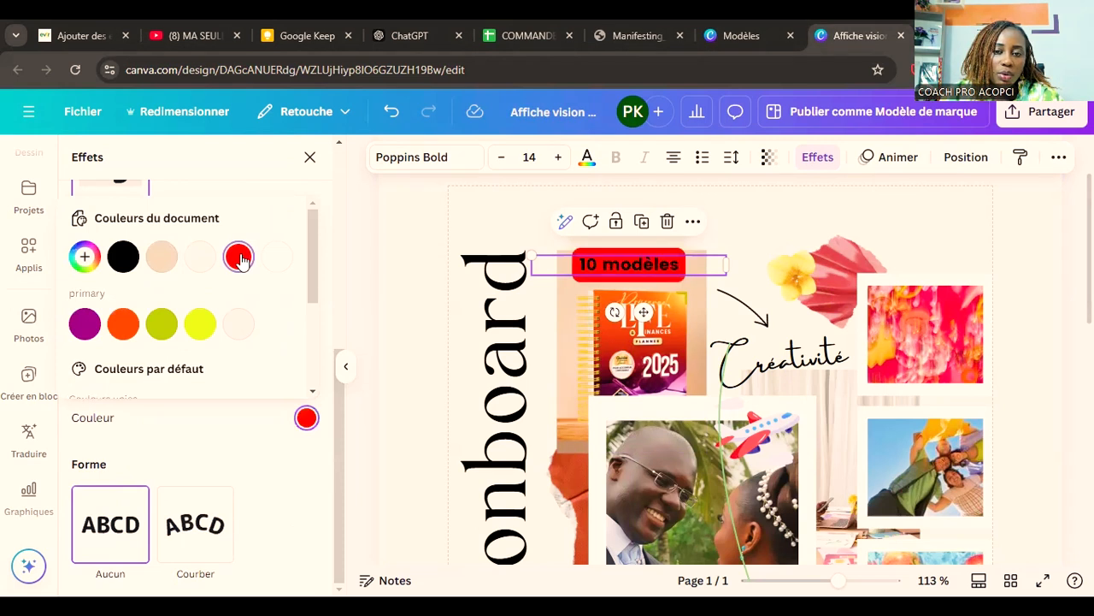
pyautogui.click(202, 334)
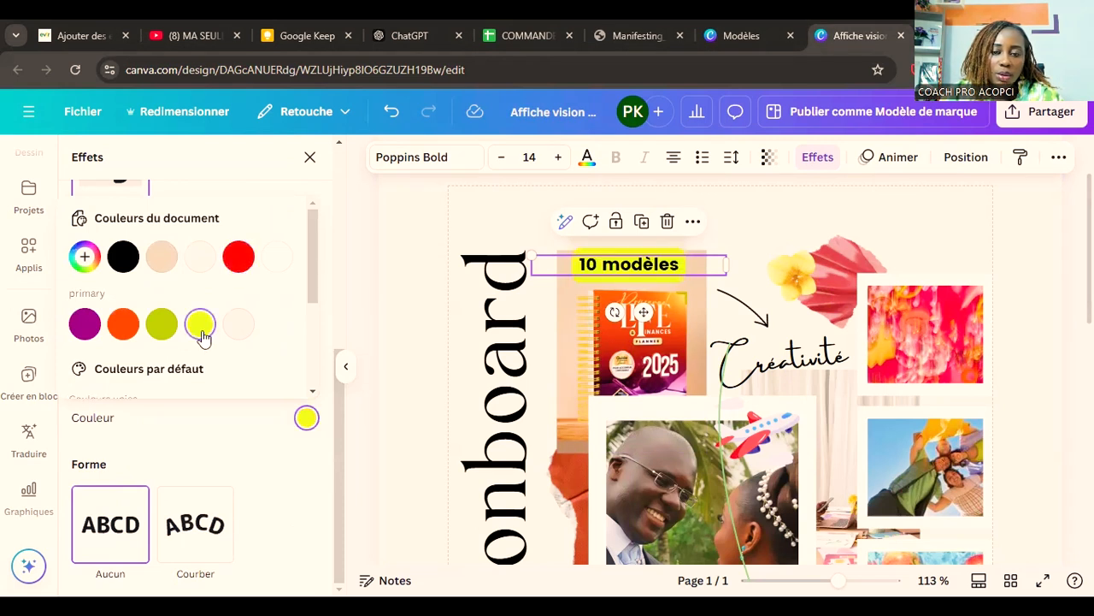
pyautogui.moveTo(644, 279)
pyautogui.mouseDown()
pyautogui.moveTo(650, 249)
pyautogui.moveTo(657, 268)
pyautogui.mouseUp()
pyautogui.click(1036, 339)
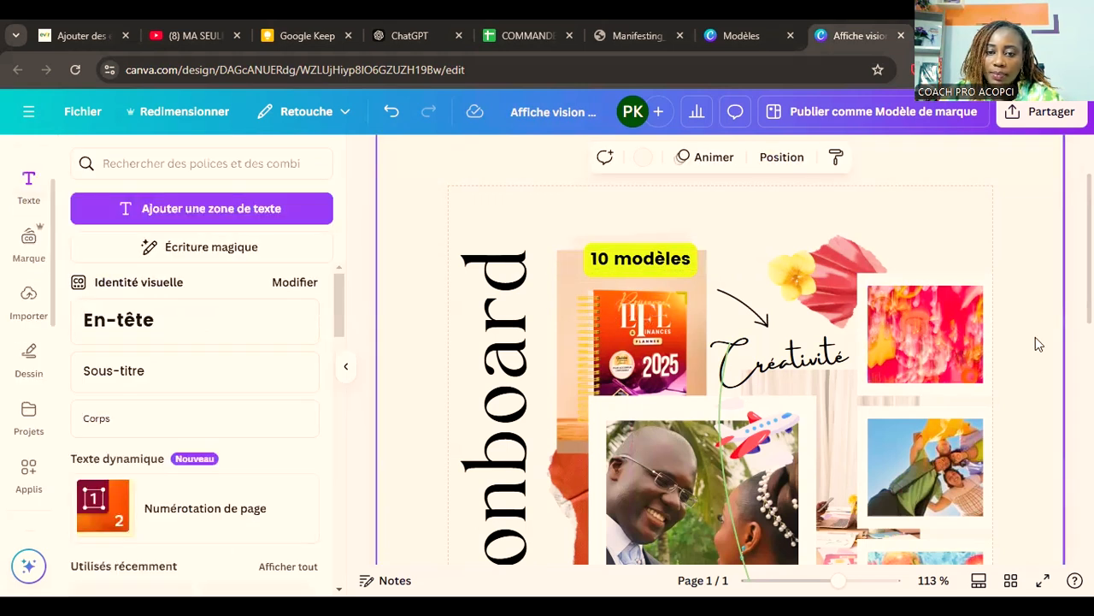
# Step: Nudge the "10 modèles" caption slightly up and left so it straddles the planner photo's top edge
pyautogui.scroll(-3, 1031, 359)
pyautogui.scroll(2, 1028, 365)
pyautogui.scroll(1, 1027, 366)
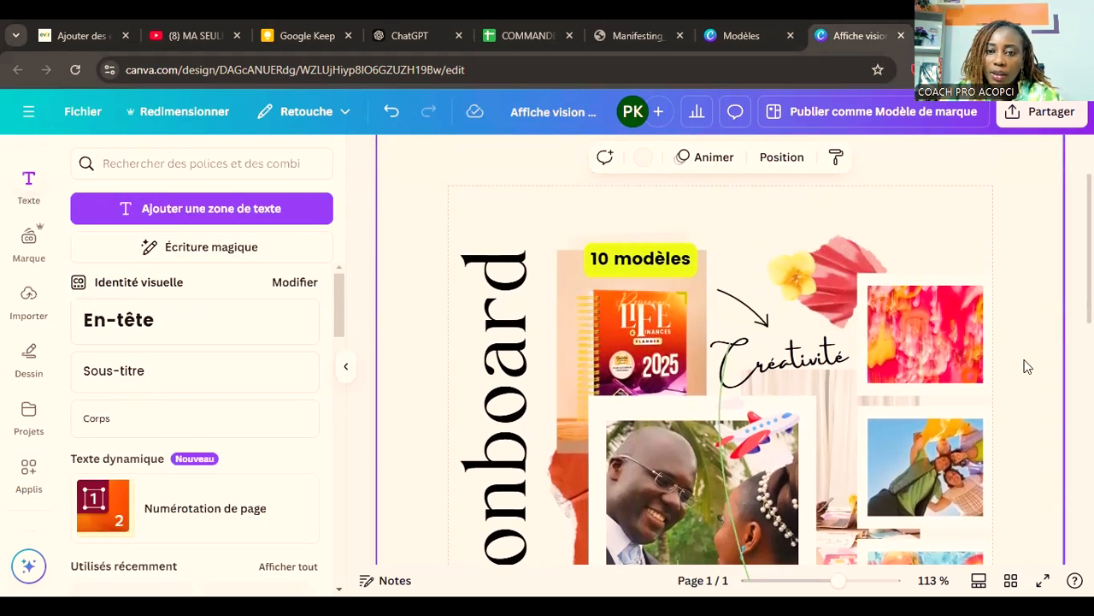
pyautogui.click(621, 264)
pyautogui.moveTo(621, 264); pyautogui.dragTo(614, 255)
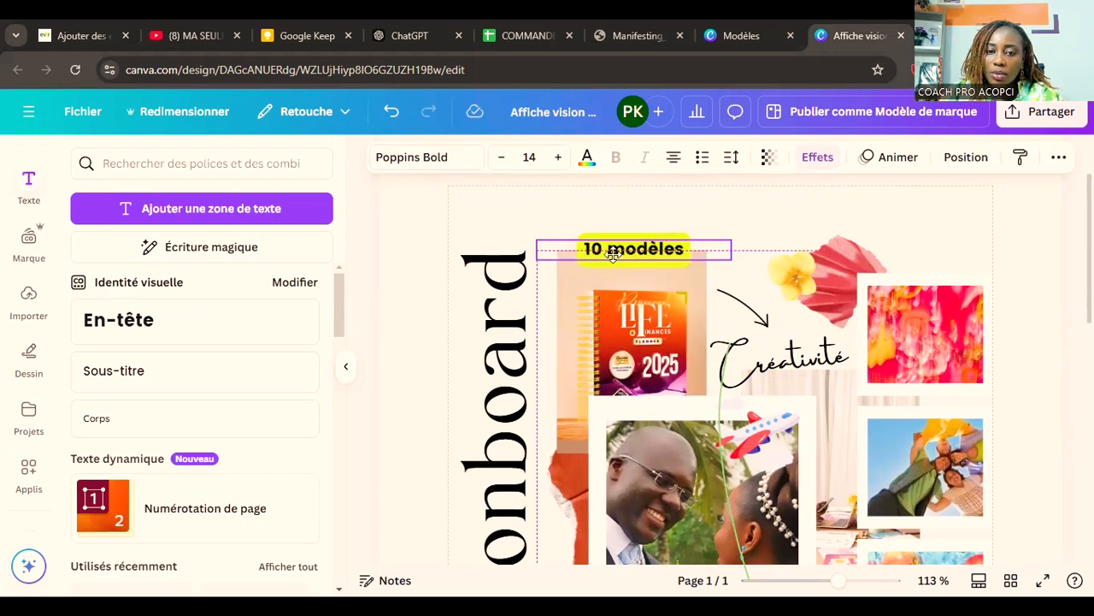
# Step: Search the uploaded files for "evir" and add the green and yellow evir logo to the page
pyautogui.scroll(-5, 30, 449)
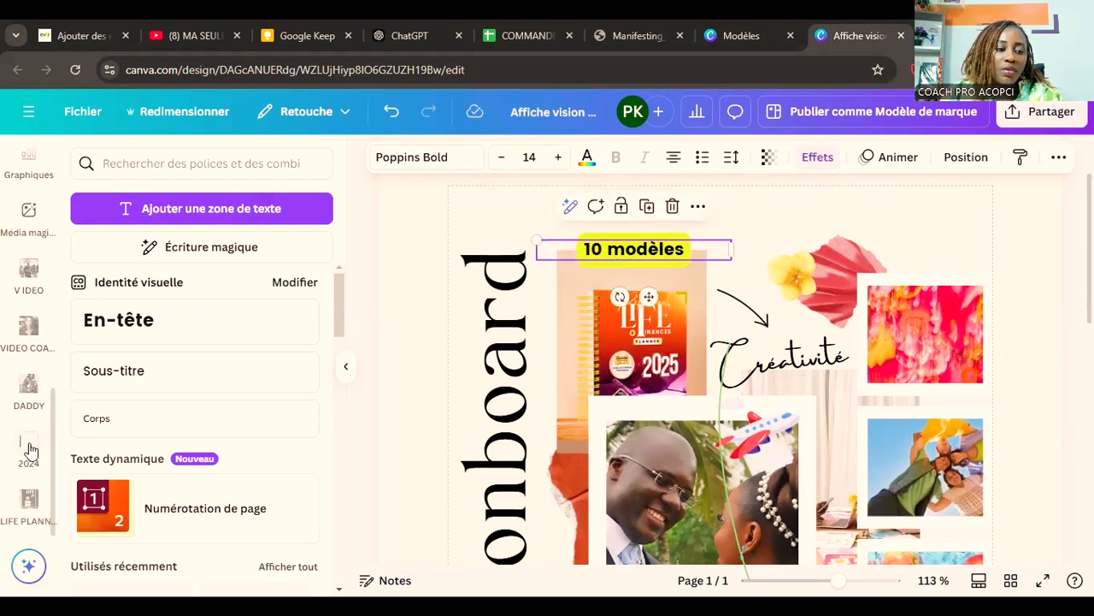
pyautogui.scroll(5, 30, 445)
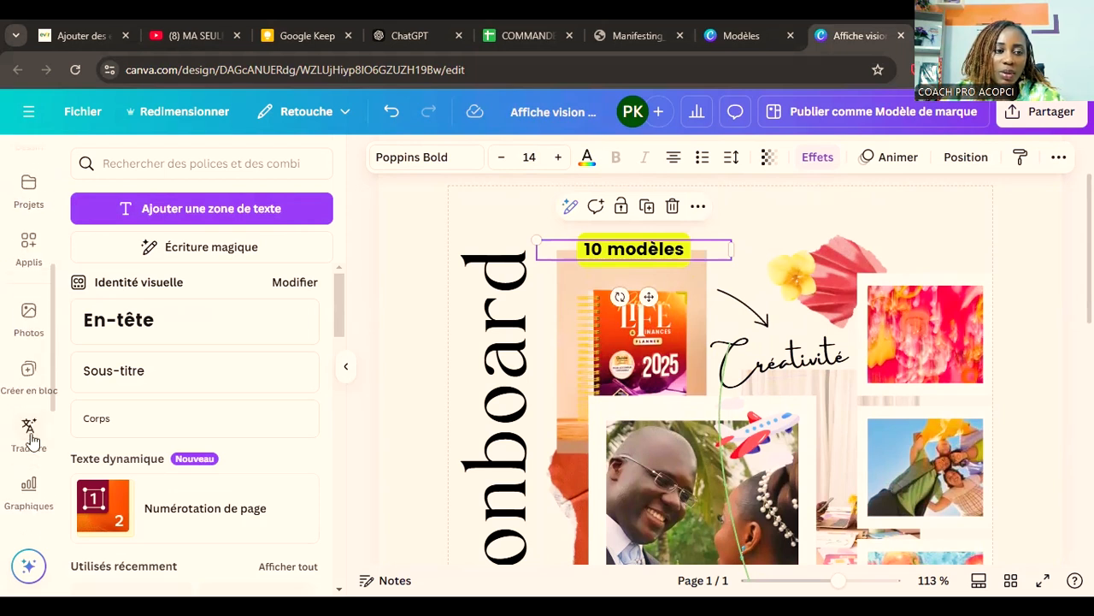
pyautogui.click(26, 477)
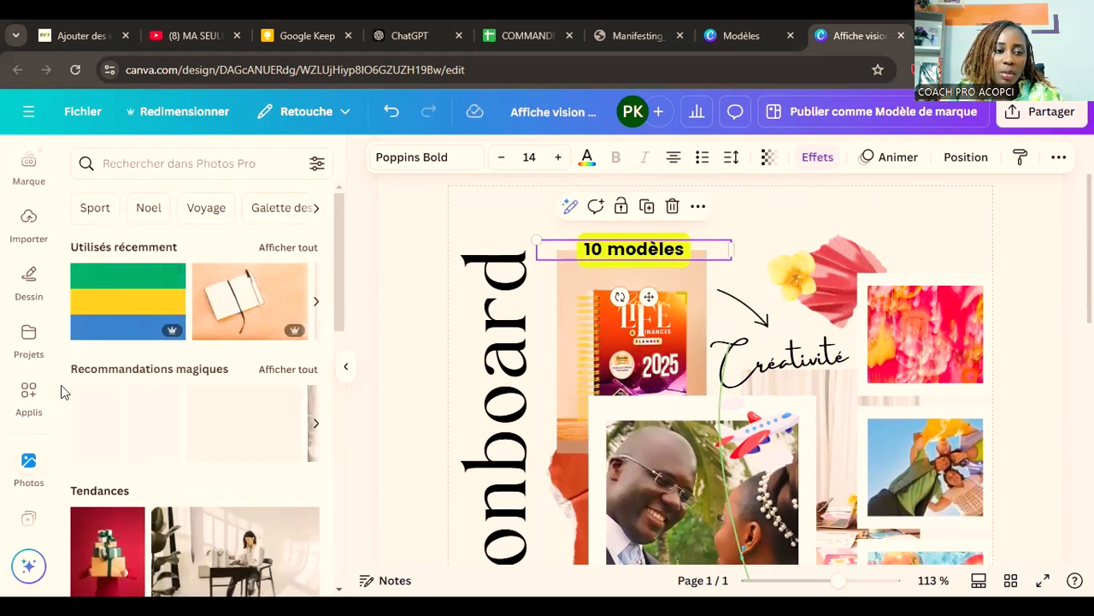
pyautogui.scroll(3, 50, 397)
pyautogui.click(37, 415)
pyautogui.click(174, 163)
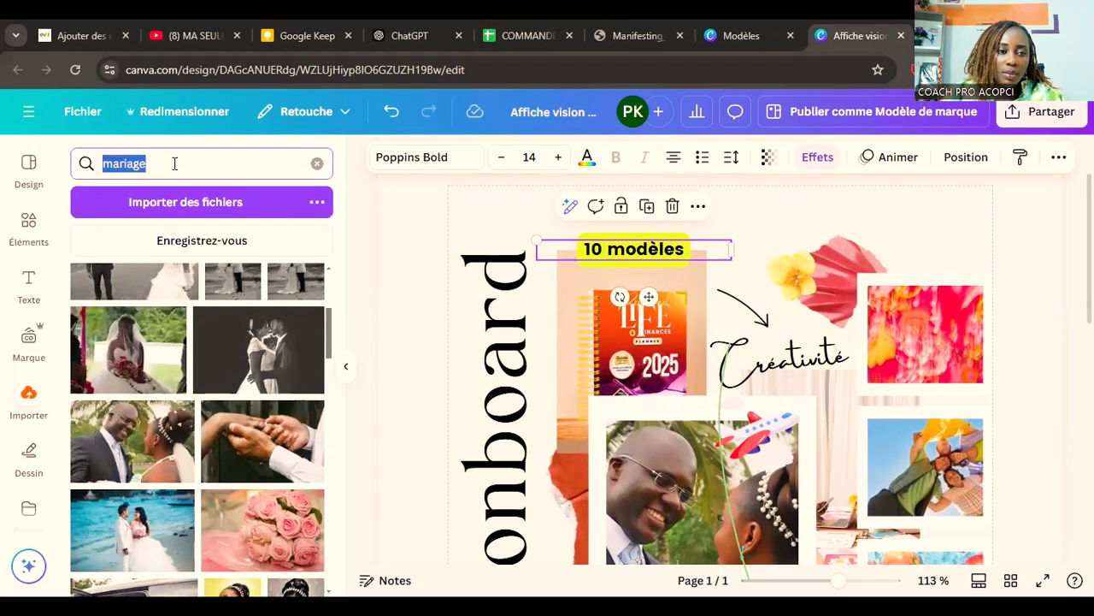
pyautogui.write('evir')
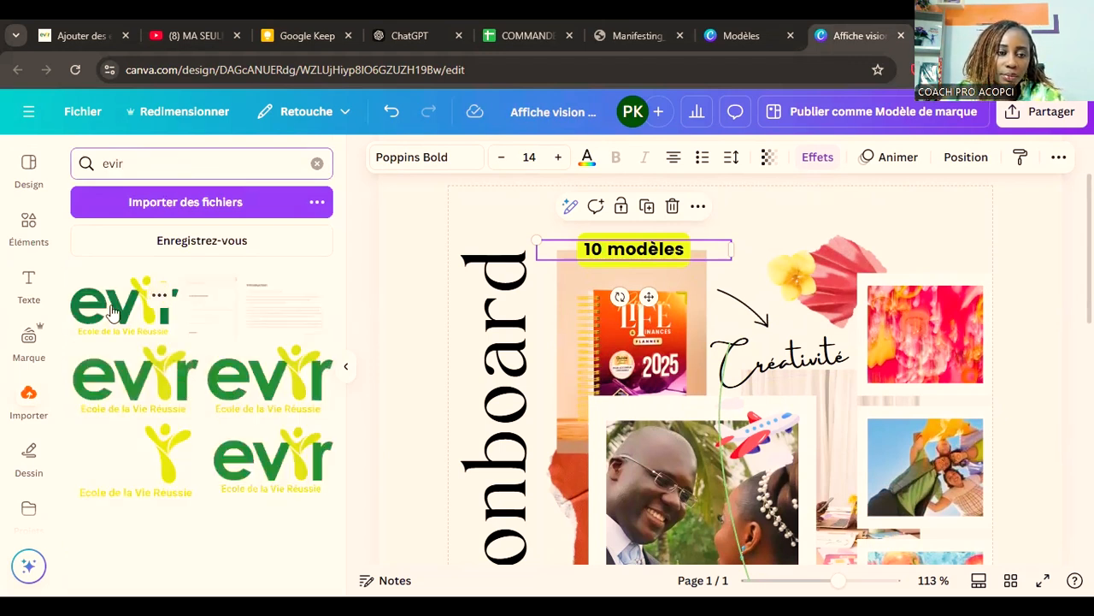
pyautogui.click(111, 310)
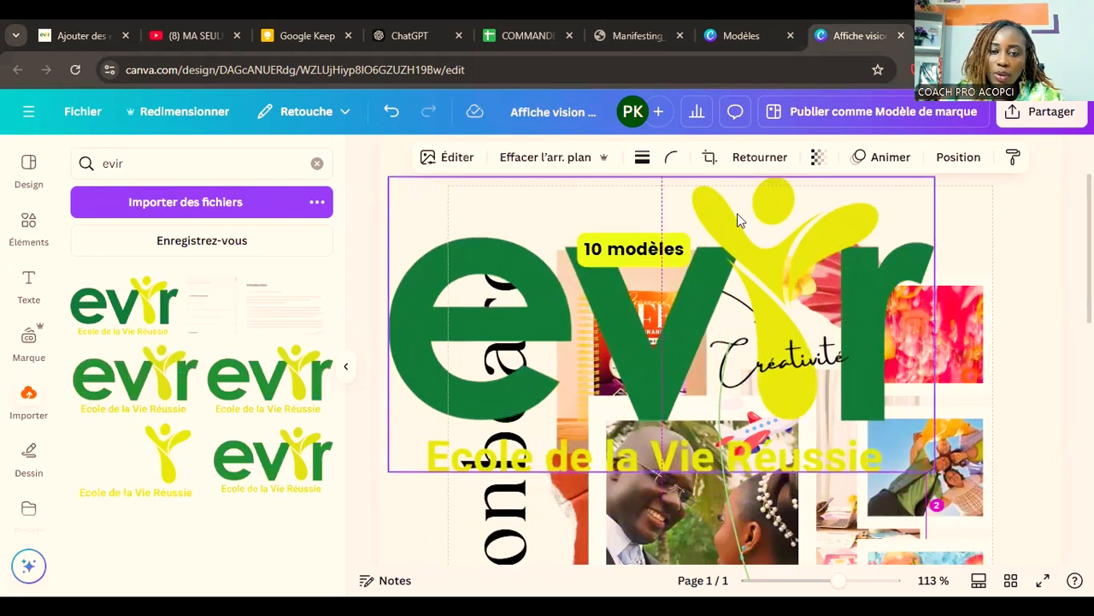
# Step: Shrink the evir logo to about a fifth of its size and place it above the vertical title
pyautogui.moveTo(934, 470); pyautogui.dragTo(523, 198)
pyautogui.scroll(2, 542, 276)
pyautogui.moveTo(459, 282); pyautogui.dragTo(505, 275)
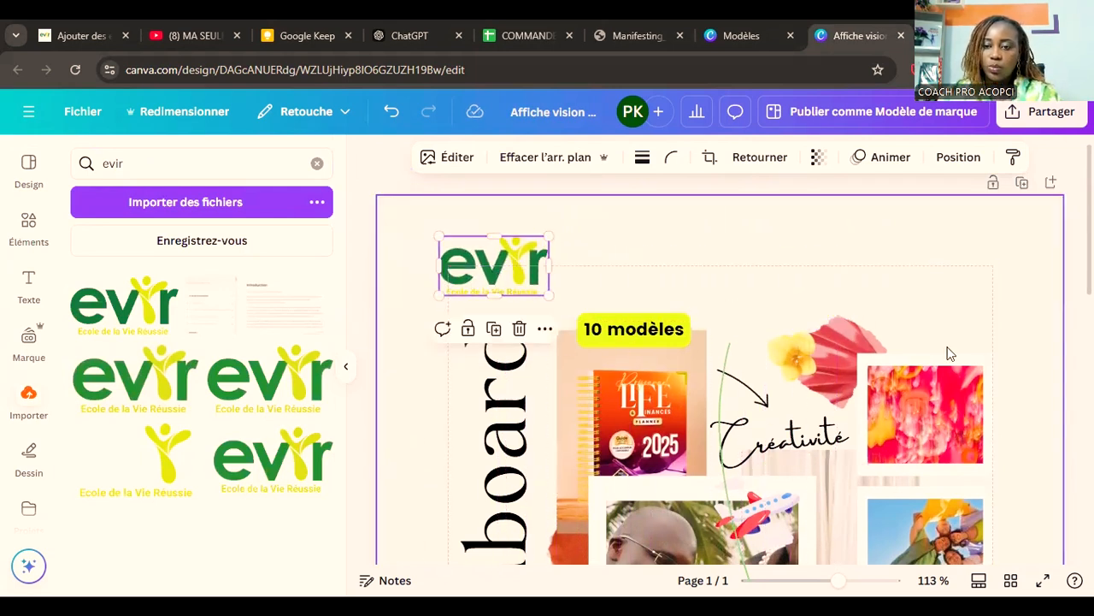
# Step: Move the yellow flower out to the page's right margin and shift the red leaf slightly down and right
pyautogui.click(808, 358)
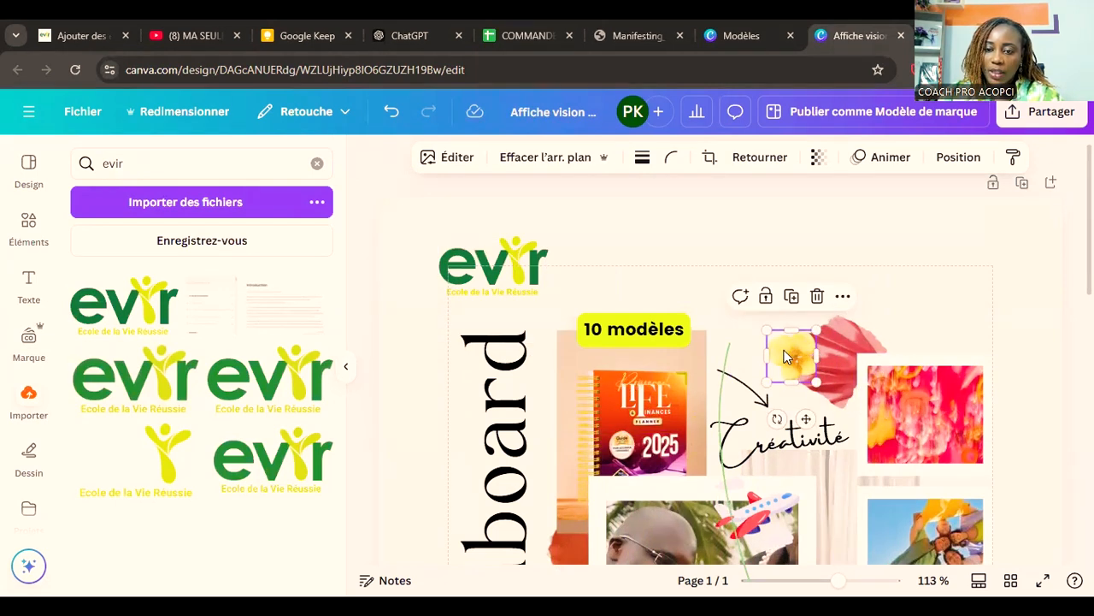
pyautogui.moveTo(790, 365); pyautogui.dragTo(1009, 320)
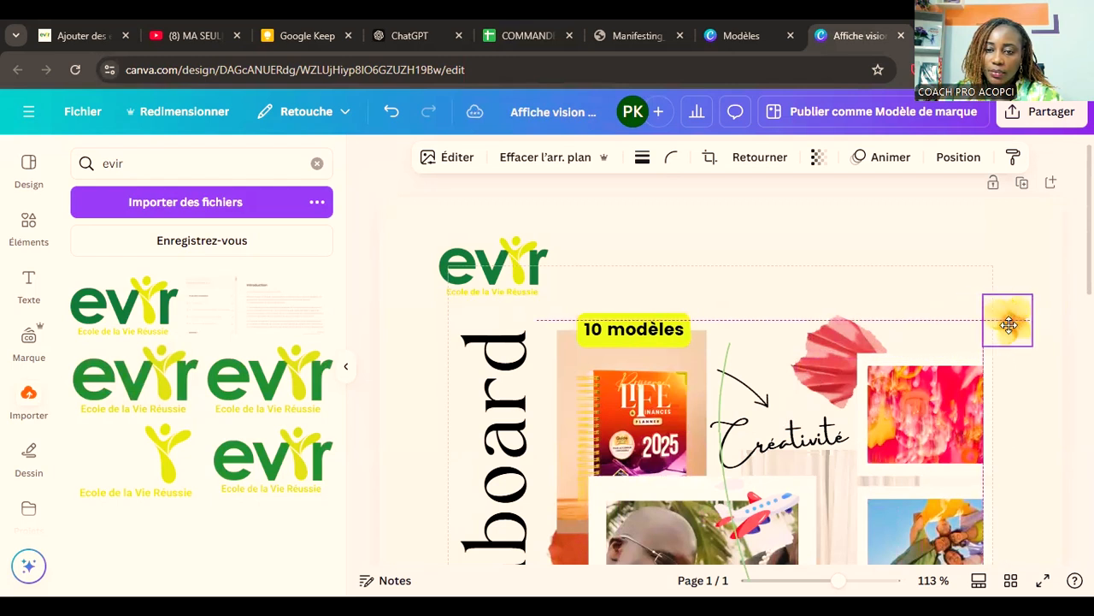
pyautogui.moveTo(849, 343)
pyautogui.mouseDown()
pyautogui.moveTo(865, 365)
pyautogui.moveTo(920, 346)
pyautogui.moveTo(870, 337)
pyautogui.moveTo(847, 351)
pyautogui.moveTo(857, 353)
pyautogui.mouseUp()
# Step: Move the evir logo to the free space above "Créativité", between the "10 modèles" caption and the red leaf
pyautogui.moveTo(508, 282); pyautogui.dragTo(776, 297)
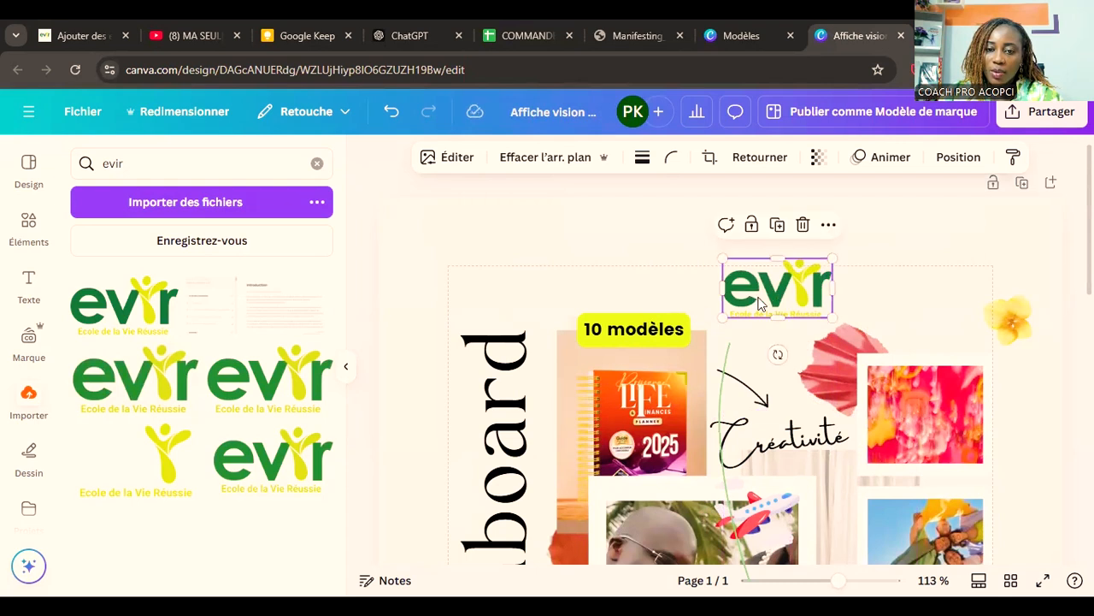
pyautogui.click(632, 329)
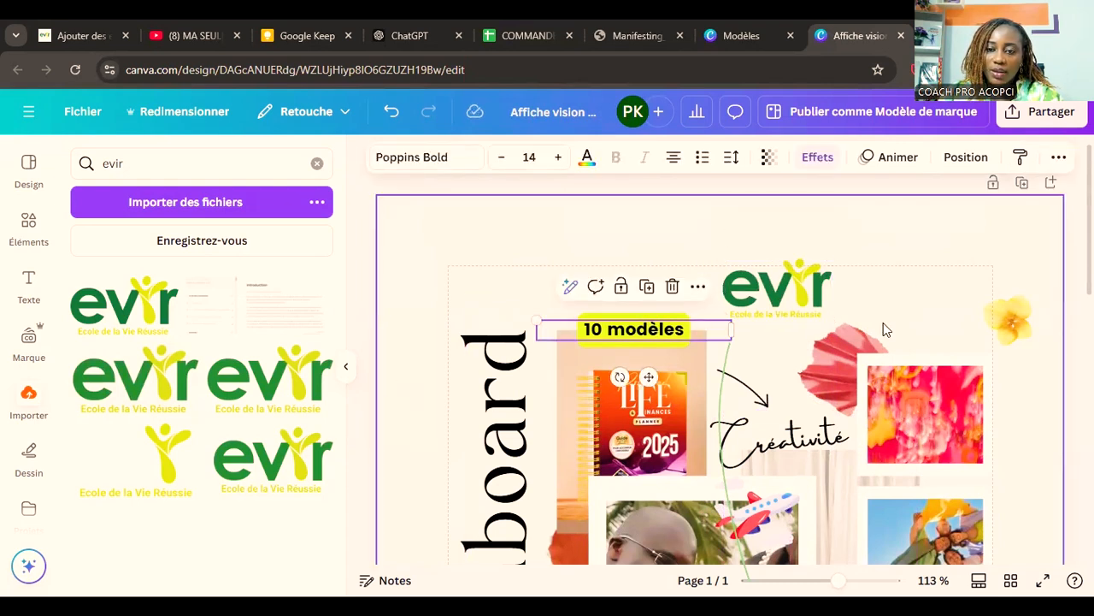
# Step: Tilt the evir logo counterclockwise and place it just above the "Créativité" caption, beside the planner photo
pyautogui.click(816, 291)
pyautogui.moveTo(817, 290); pyautogui.dragTo(558, 267)
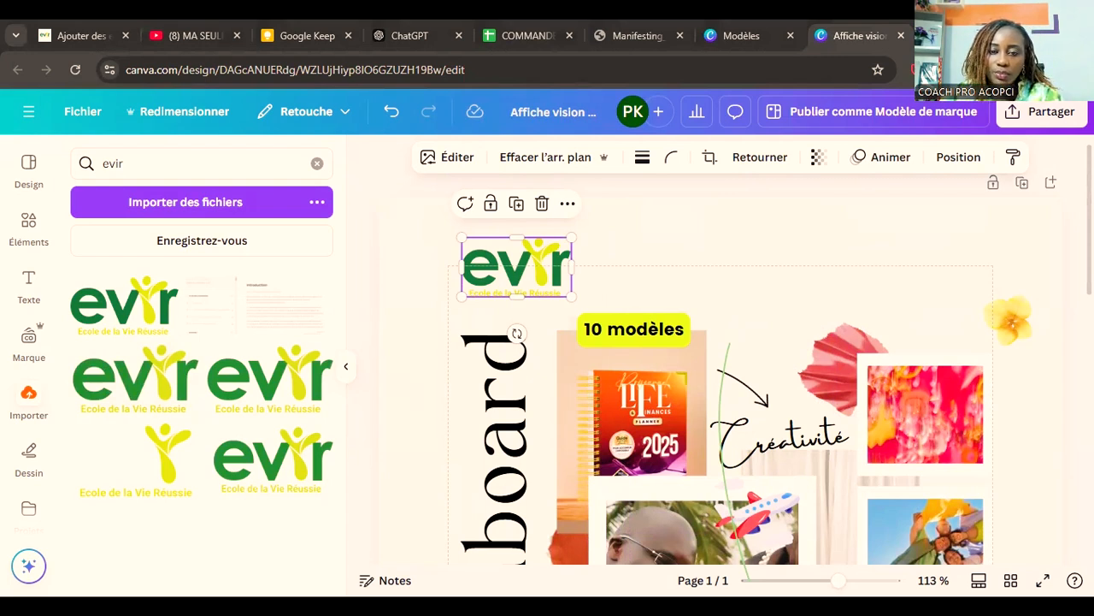
pyautogui.moveTo(536, 266); pyautogui.dragTo(785, 326)
pyautogui.moveTo(765, 391); pyautogui.dragTo(804, 381)
pyautogui.moveTo(767, 338)
pyautogui.mouseDown()
pyautogui.moveTo(735, 364)
pyautogui.moveTo(772, 353)
pyautogui.mouseUp()
# Step: Replace the "Créativité" caption with "coaching VIP" on two lines
pyautogui.doubleClick(808, 438)
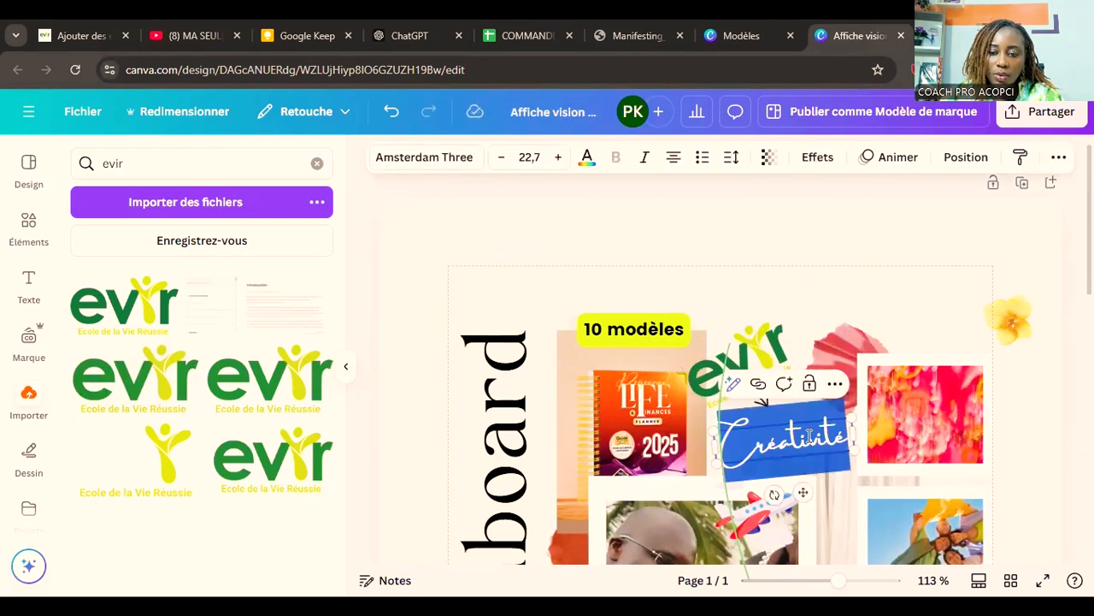
pyautogui.write('coaching')
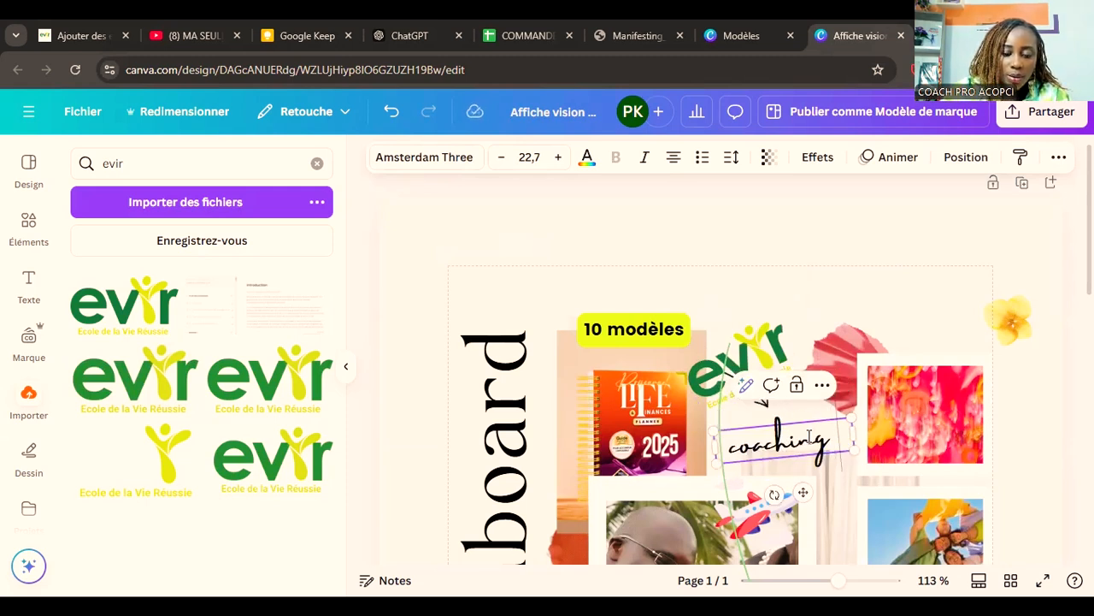
pyautogui.press('Return')
pyautogui.write('VIP')
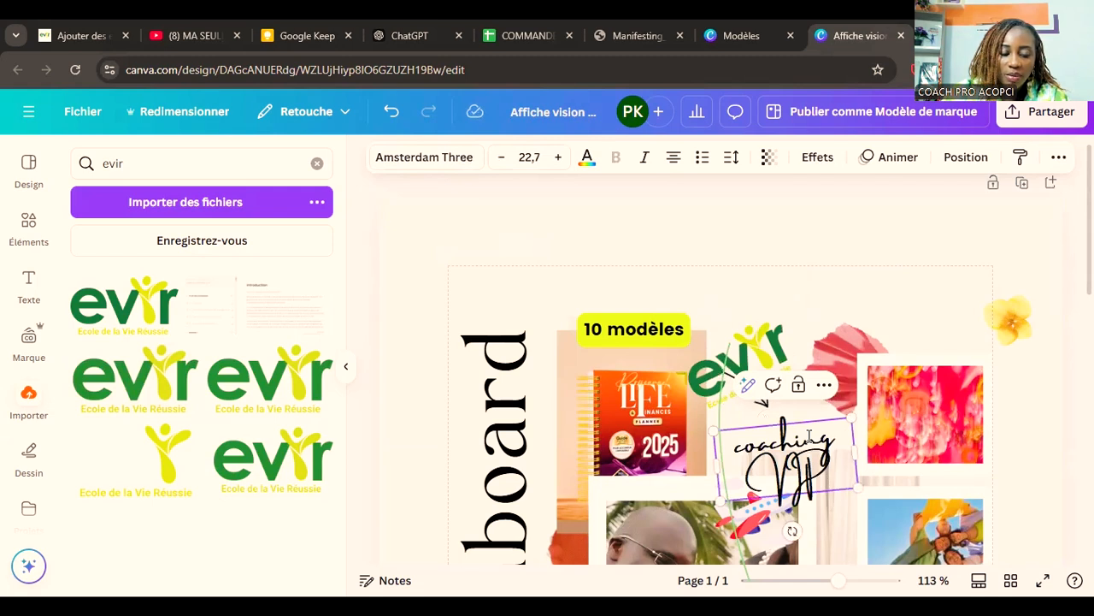
pyautogui.click(921, 311)
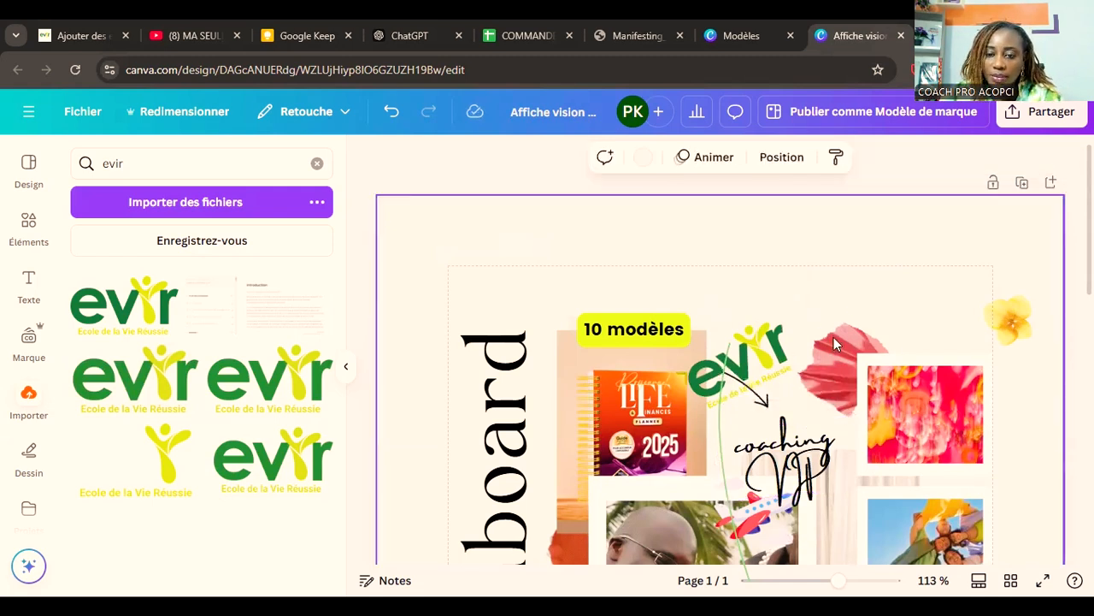
# Step: Reduce the evir logo's tilt slightly, shift it a little to the right, and nudge the "coaching VIP" caption up beneath it
pyautogui.click(770, 405)
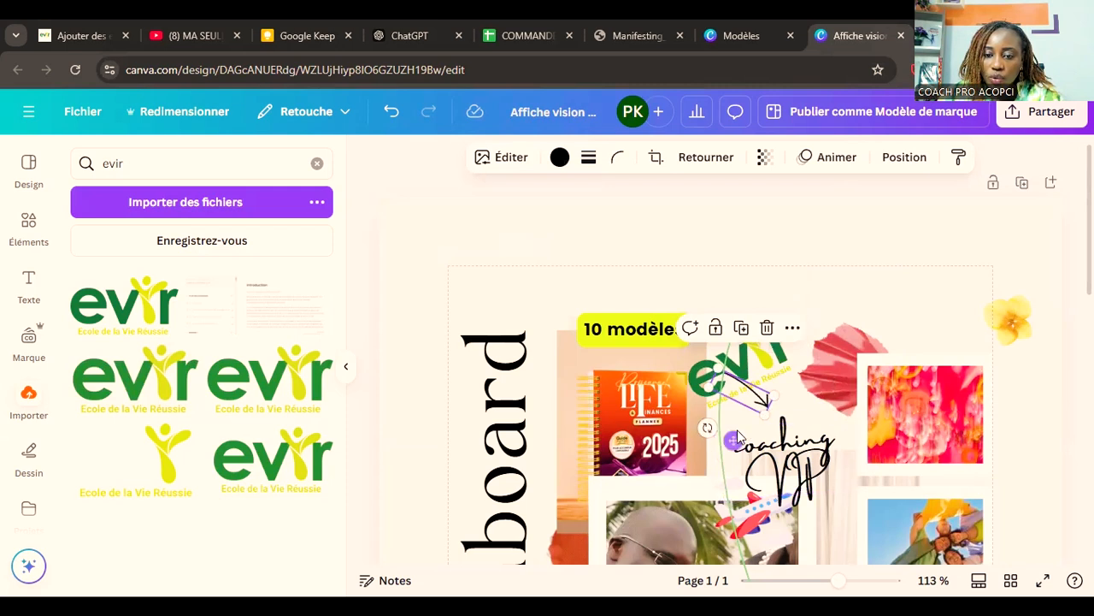
pyautogui.click(767, 358)
pyautogui.moveTo(767, 357); pyautogui.dragTo(765, 349)
pyautogui.moveTo(766, 405); pyautogui.dragTo(749, 411)
pyautogui.moveTo(755, 356); pyautogui.dragTo(766, 368)
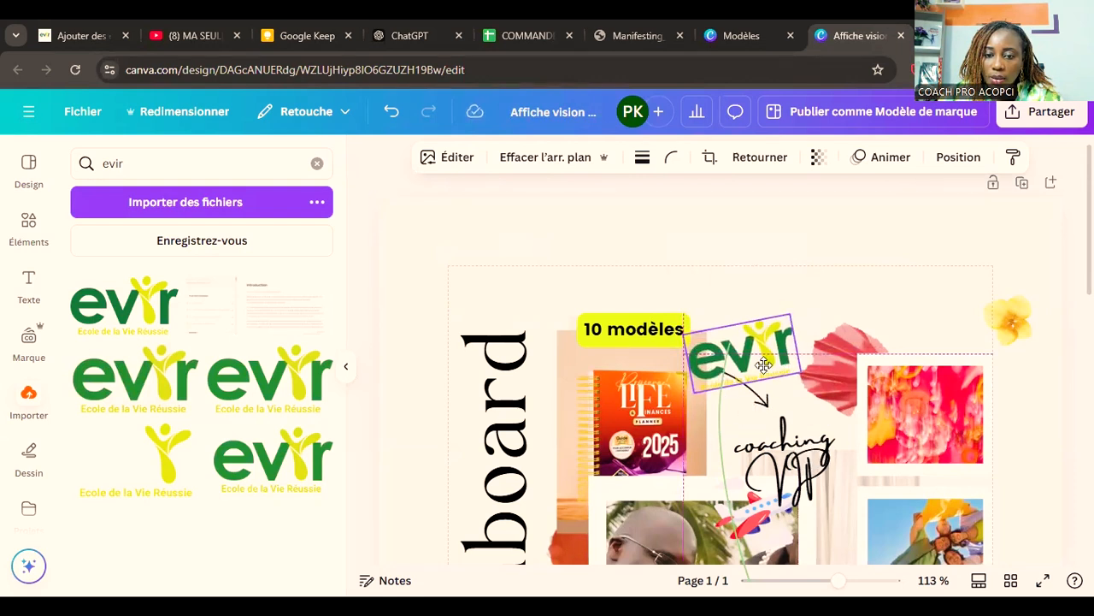
pyautogui.click(817, 416)
pyautogui.moveTo(816, 417); pyautogui.dragTo(818, 413)
pyautogui.click(848, 283)
pyautogui.scroll(-2, 997, 366)
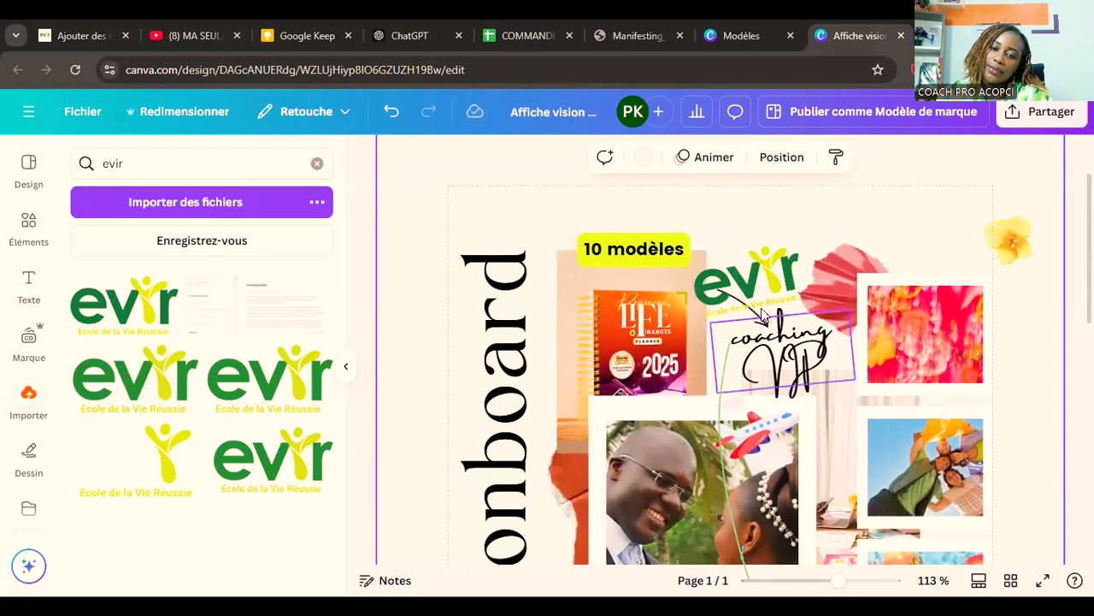
pyautogui.click(733, 296)
pyautogui.click(1005, 356)
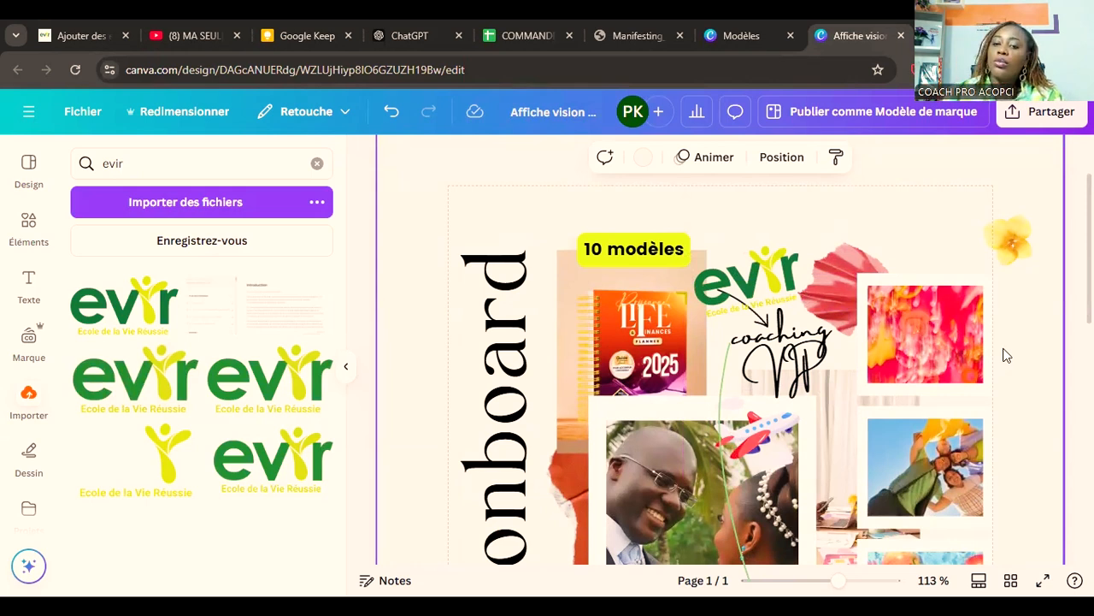
# Step: Search the Photos library for "livre"
pyautogui.scroll(-1, 1006, 356)
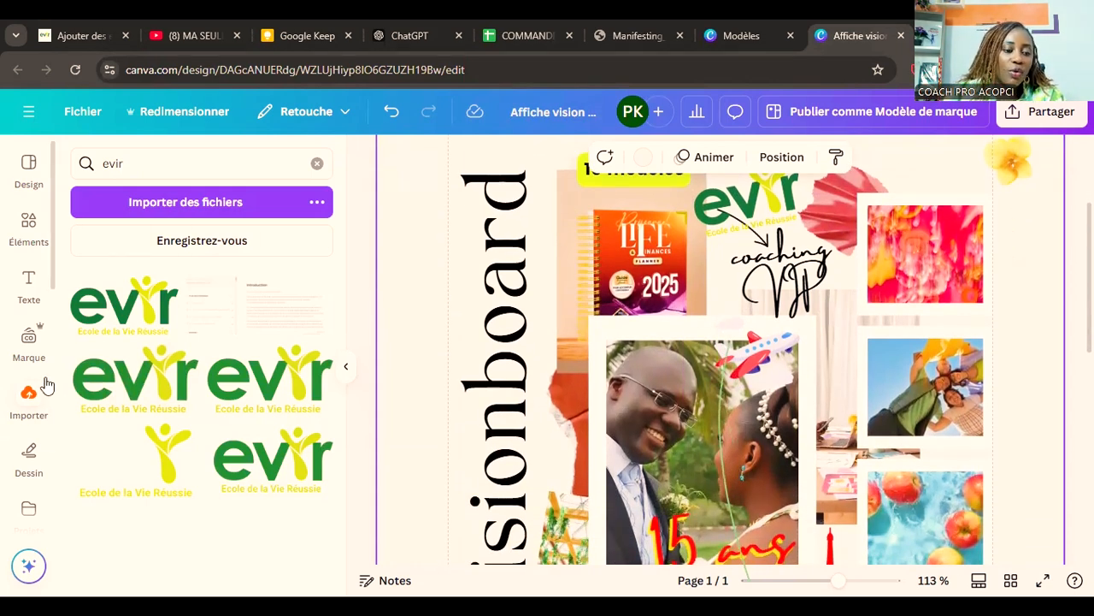
pyautogui.scroll(-2, 34, 394)
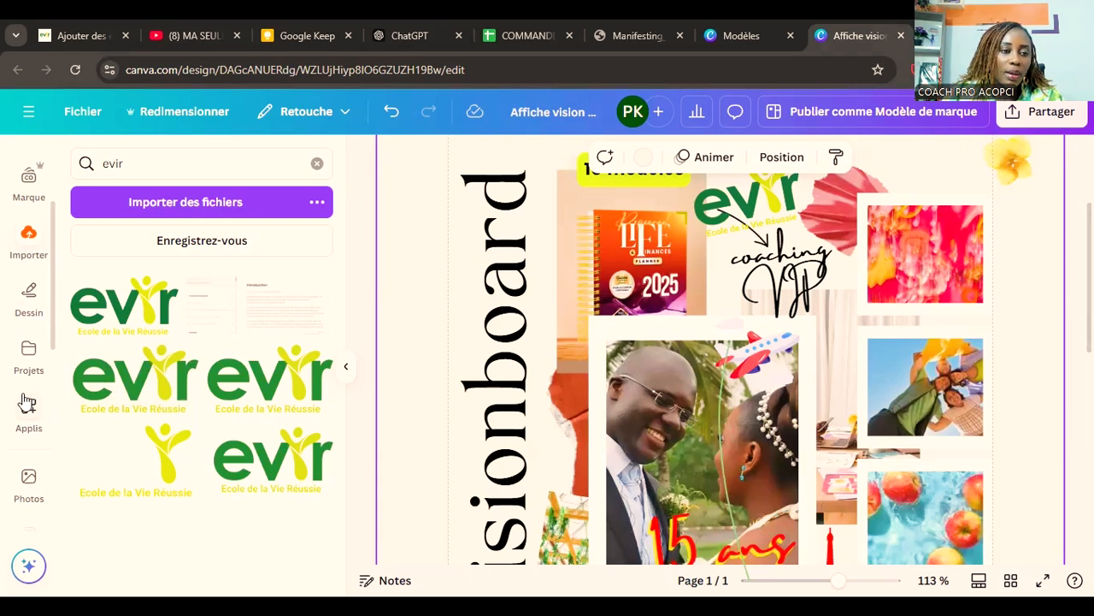
pyautogui.scroll(-3, 19, 320)
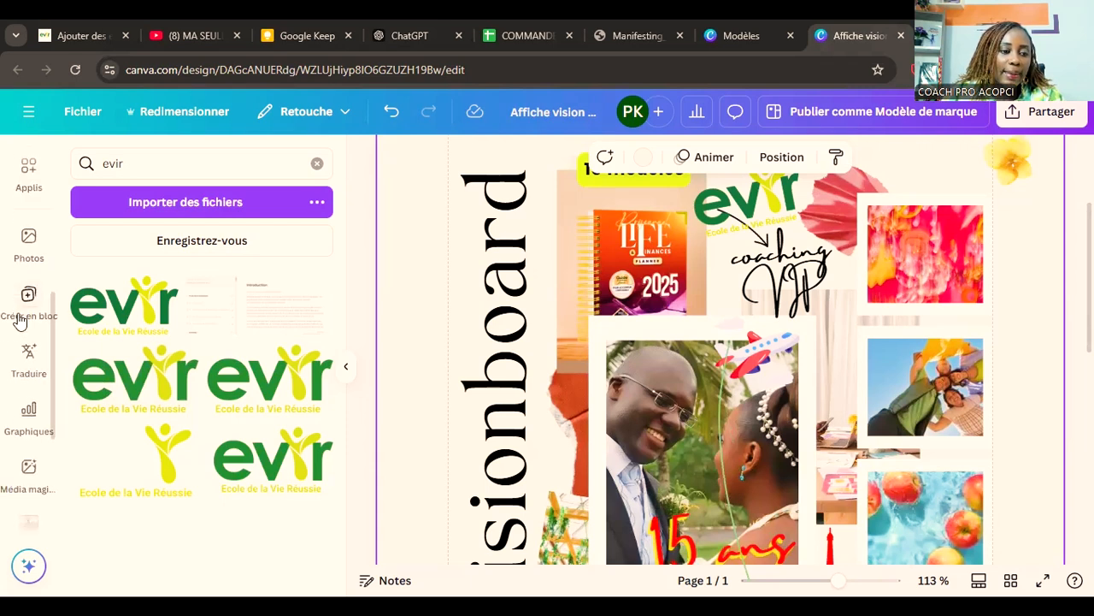
pyautogui.click(28, 248)
pyautogui.click(173, 163)
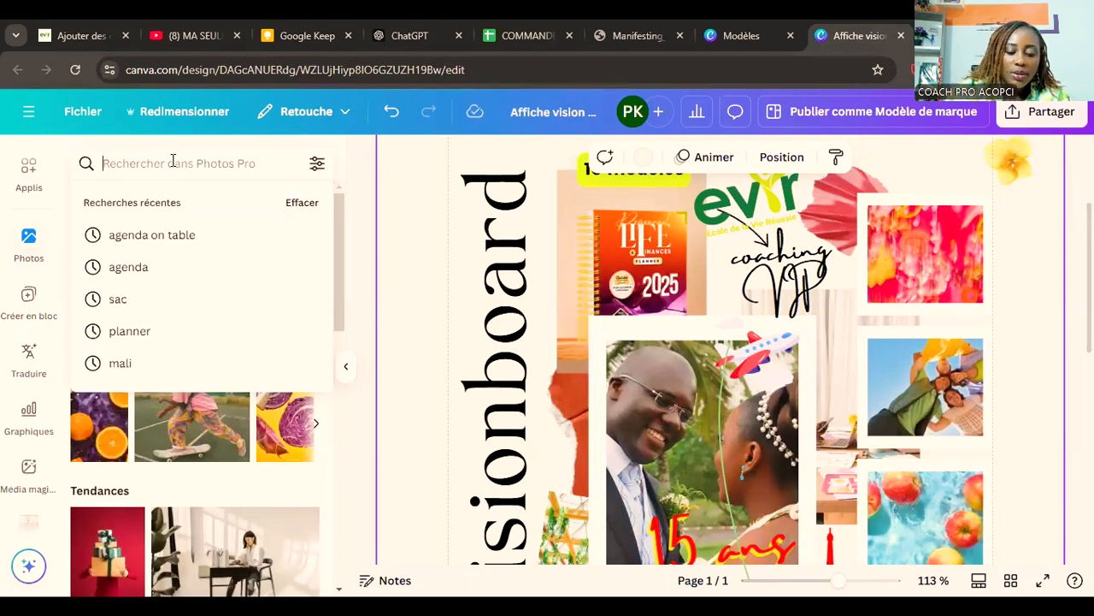
pyautogui.write('livre')
pyautogui.press('Return')
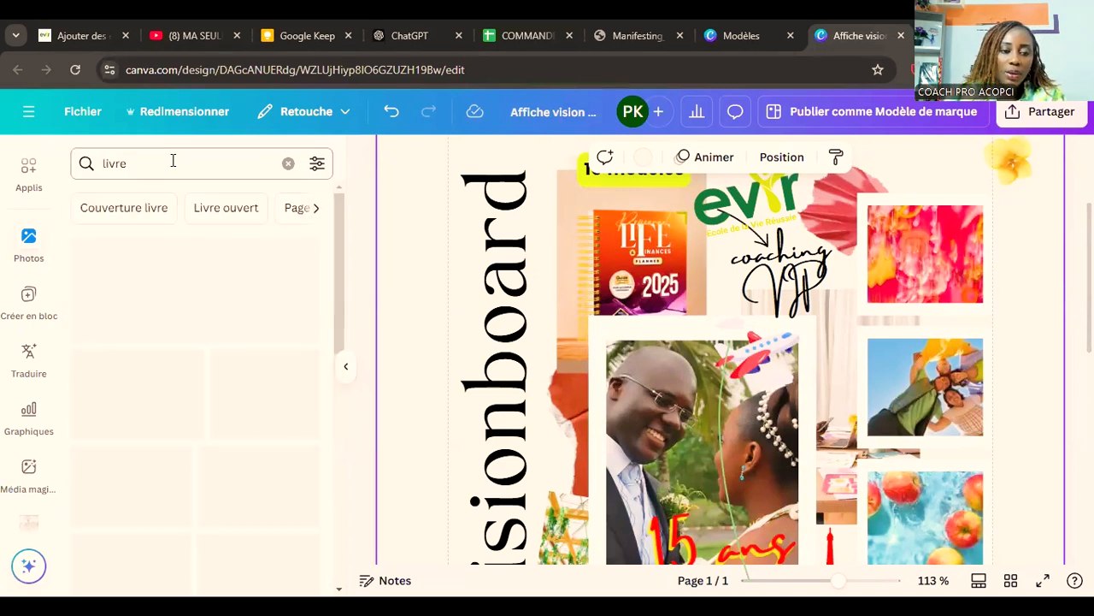
# Step: Put the photo of stacked books with a pink rose into the frame holding the red abstract painting
pyautogui.scroll(2, 924, 313)
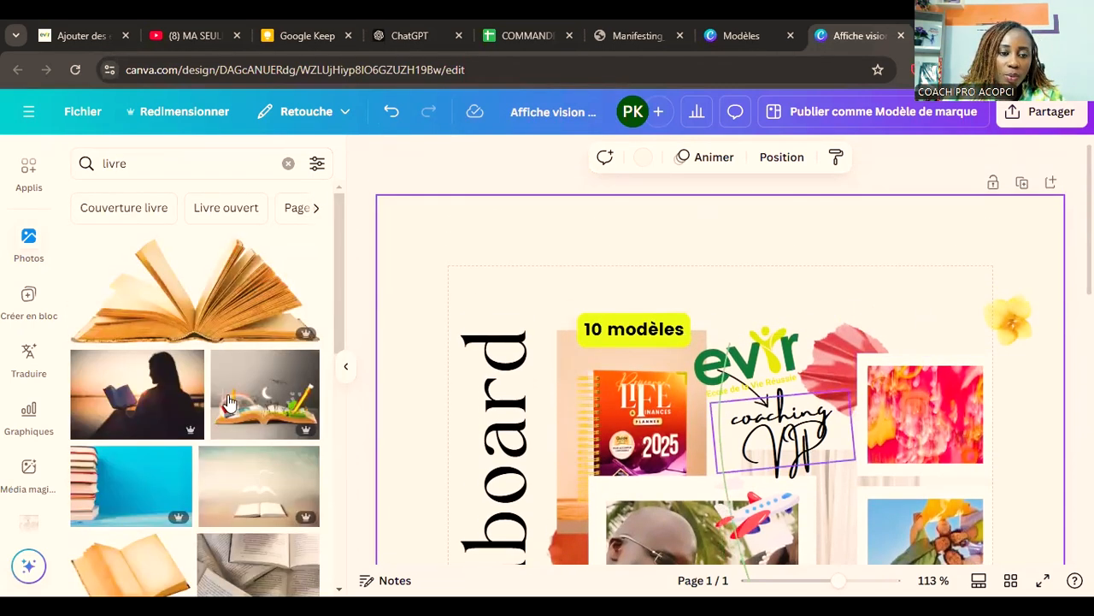
pyautogui.scroll(-1, 633, 329)
pyautogui.scroll(-3, 257, 401)
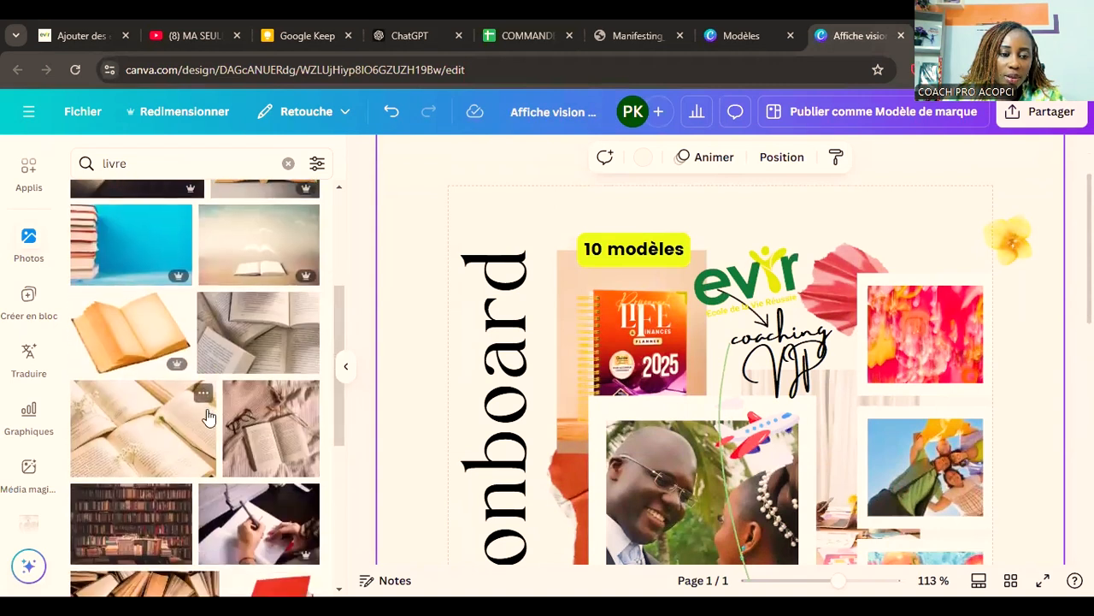
pyautogui.scroll(-6, 207, 415)
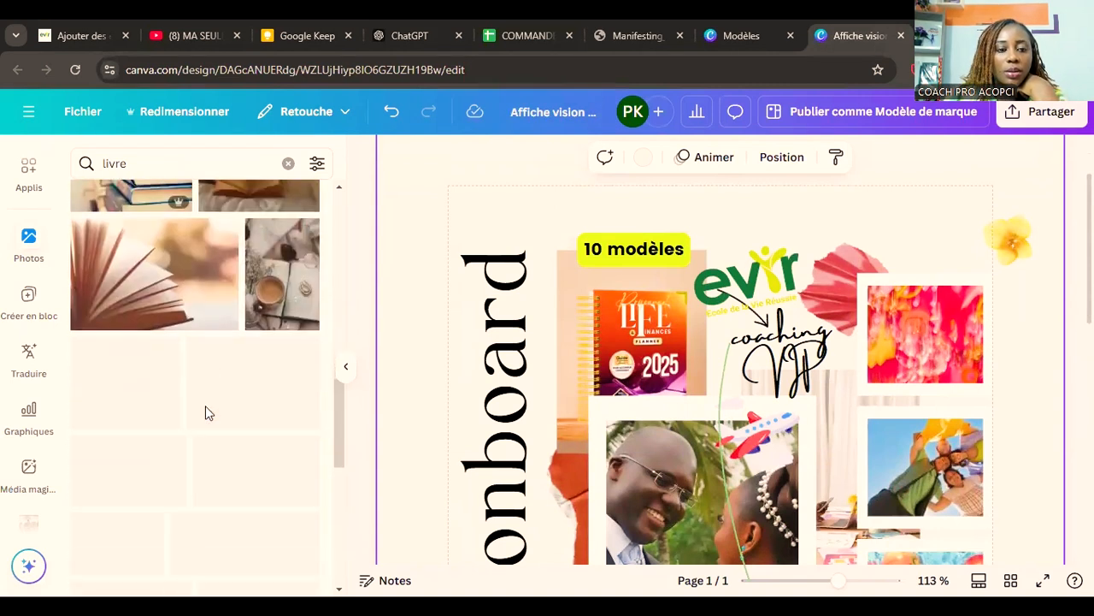
pyautogui.scroll(-3, 205, 405)
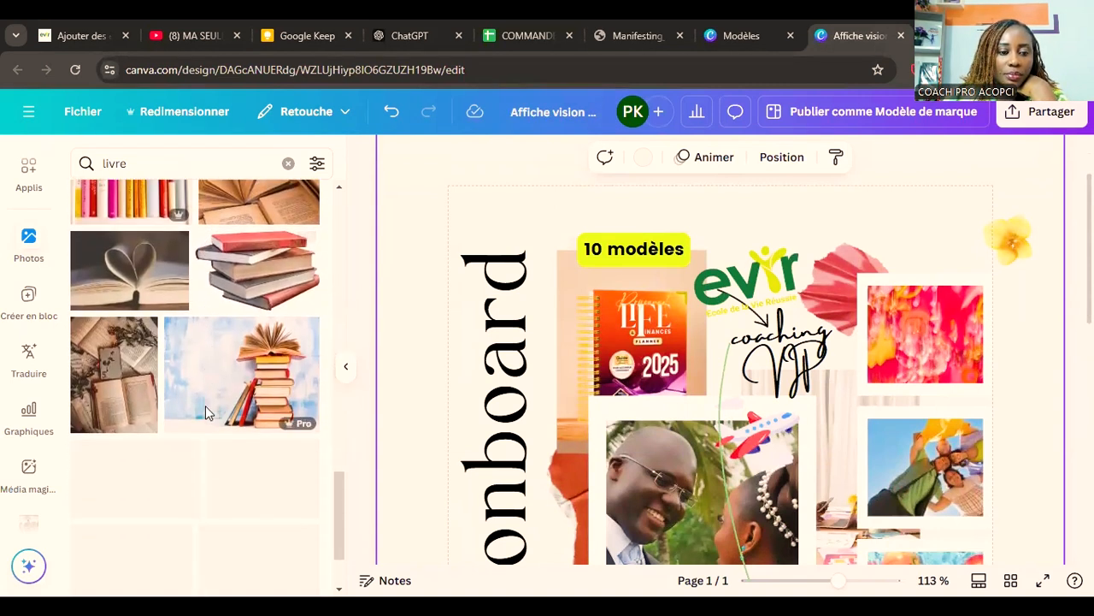
pyautogui.scroll(-10, 205, 406)
pyautogui.scroll(-10, 206, 416)
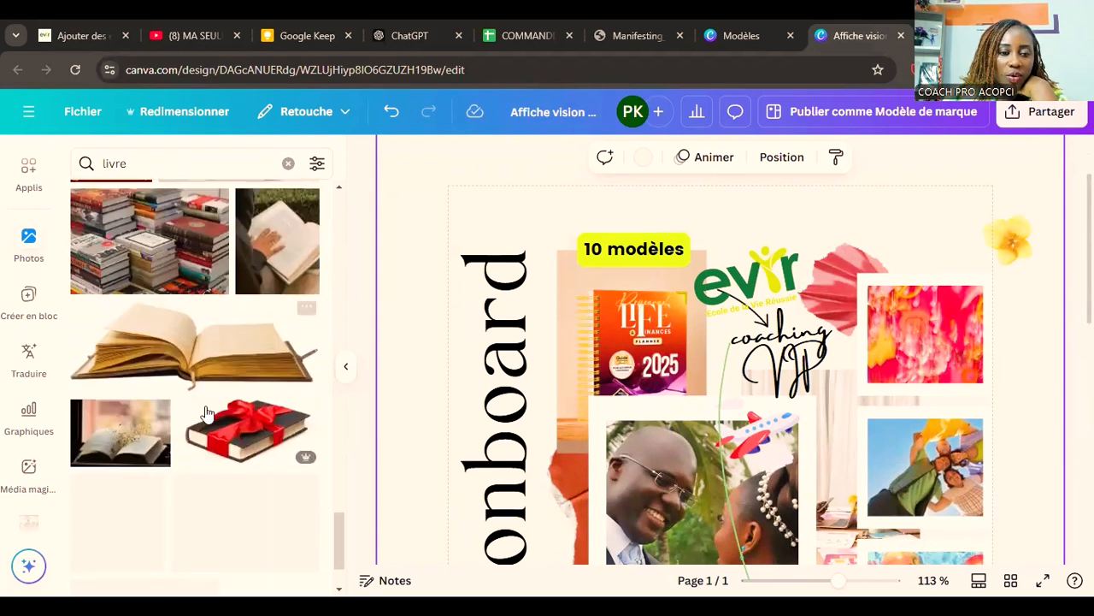
pyautogui.scroll(-2, 207, 415)
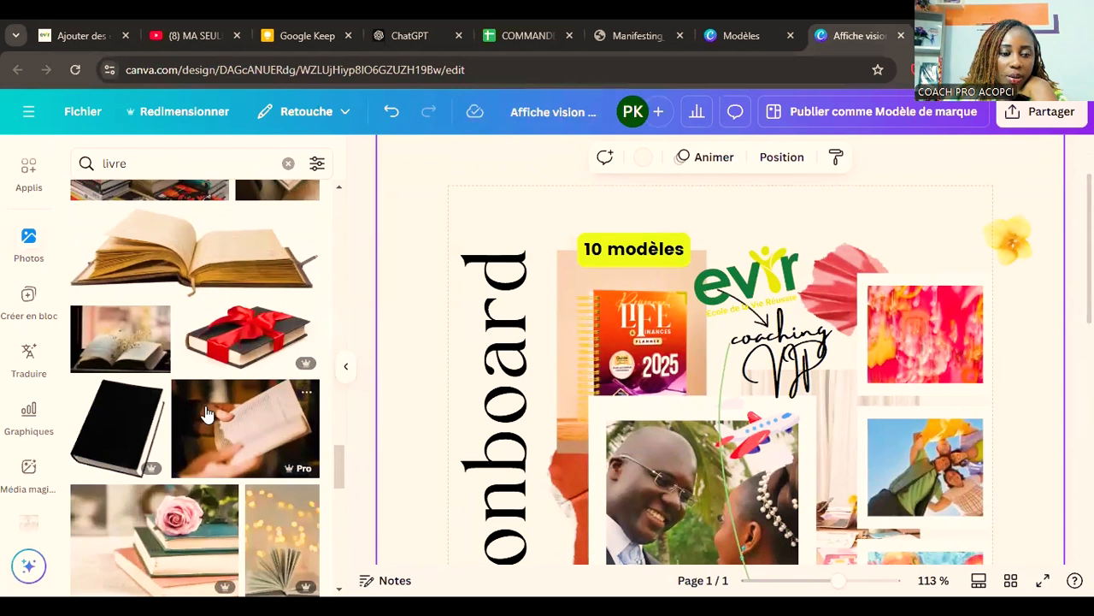
pyautogui.scroll(-3, 206, 414)
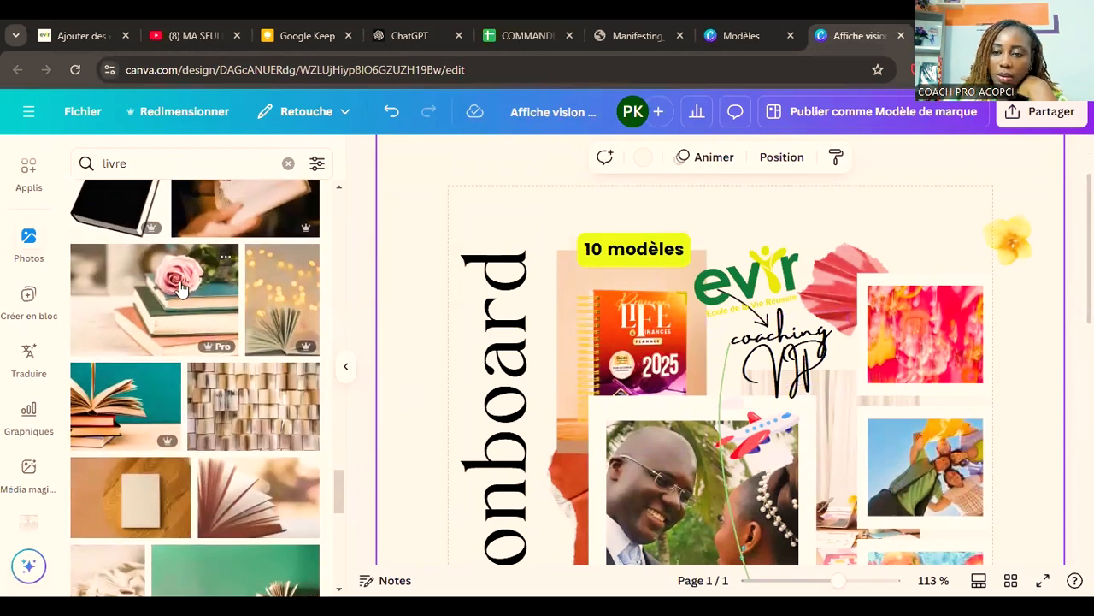
pyautogui.moveTo(898, 312); pyautogui.dragTo(896, 302)
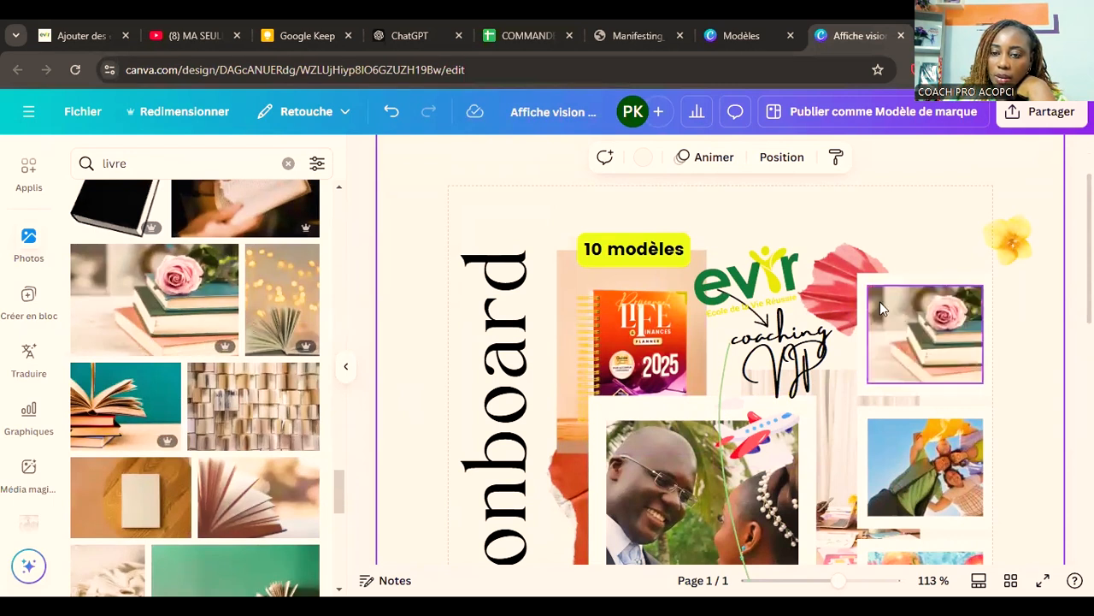
# Step: Enlarge the frame of the books photo up and to the left, and extend its picture area slightly downward
pyautogui.moveTo(889, 265); pyautogui.dragTo(852, 224)
pyautogui.click(926, 318)
pyautogui.moveTo(858, 274); pyautogui.dragTo(826, 245)
pyautogui.moveTo(915, 315); pyautogui.dragTo(919, 308)
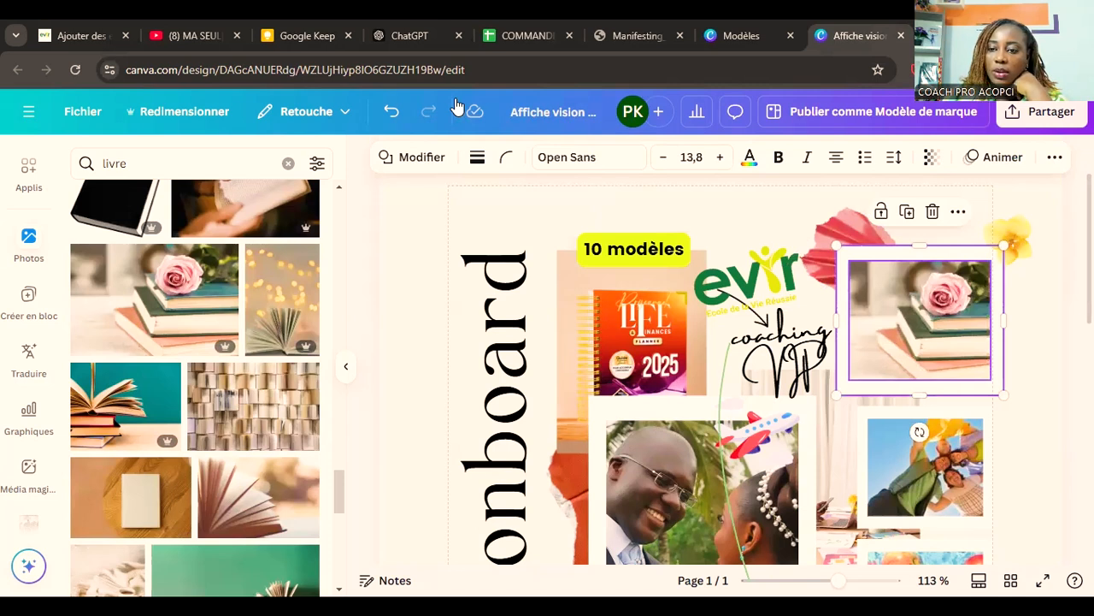
pyautogui.click(959, 337)
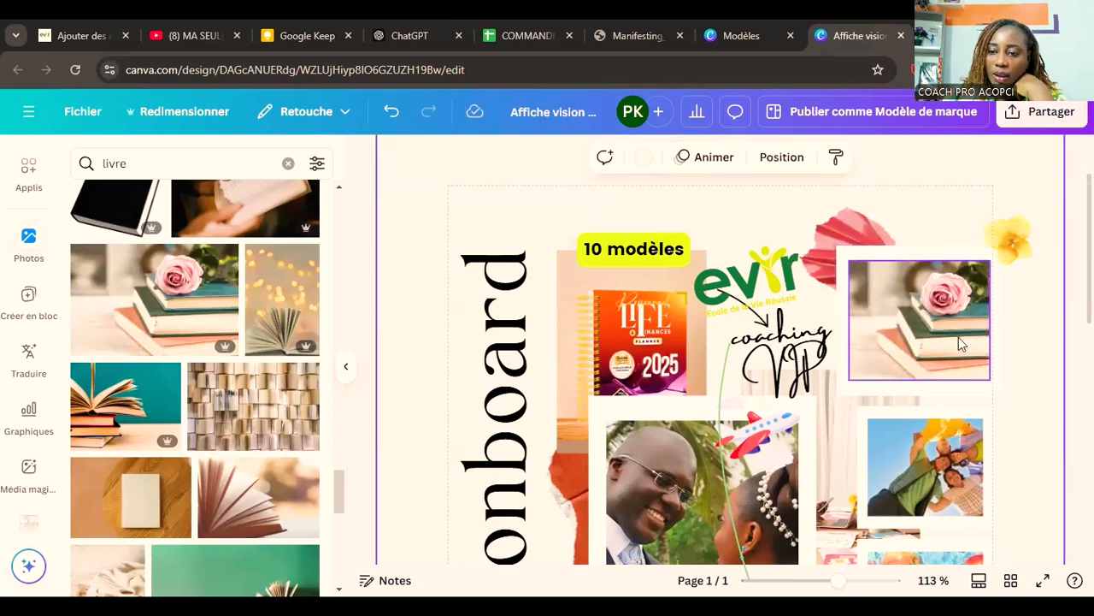
pyautogui.moveTo(926, 382); pyautogui.dragTo(926, 390)
pyautogui.click(1019, 347)
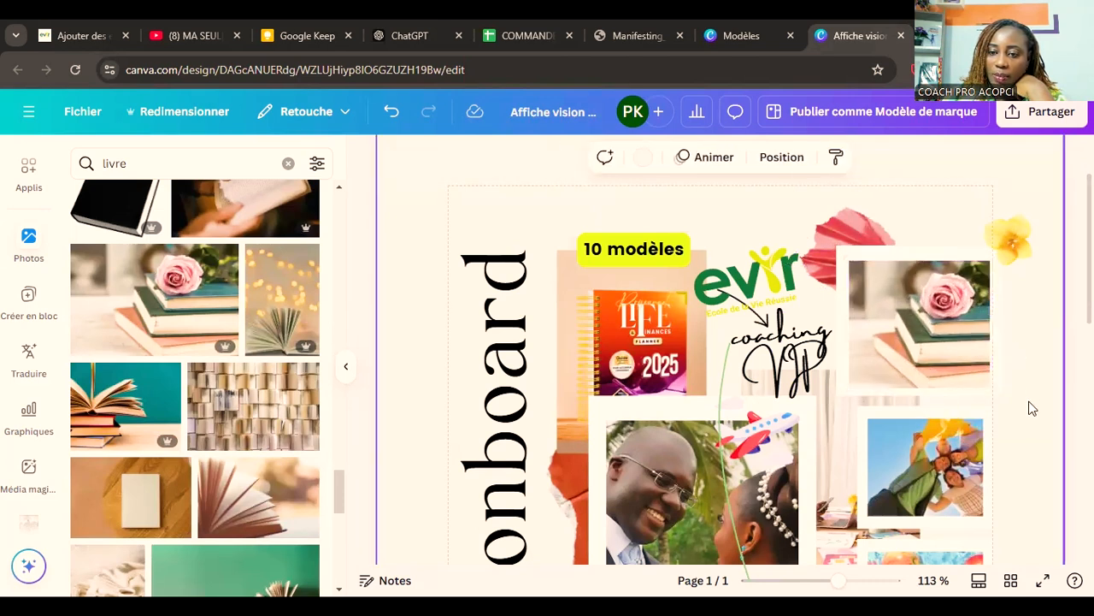
# Step: Search the Photos library for "lecture"
pyautogui.scroll(2, 1032, 407)
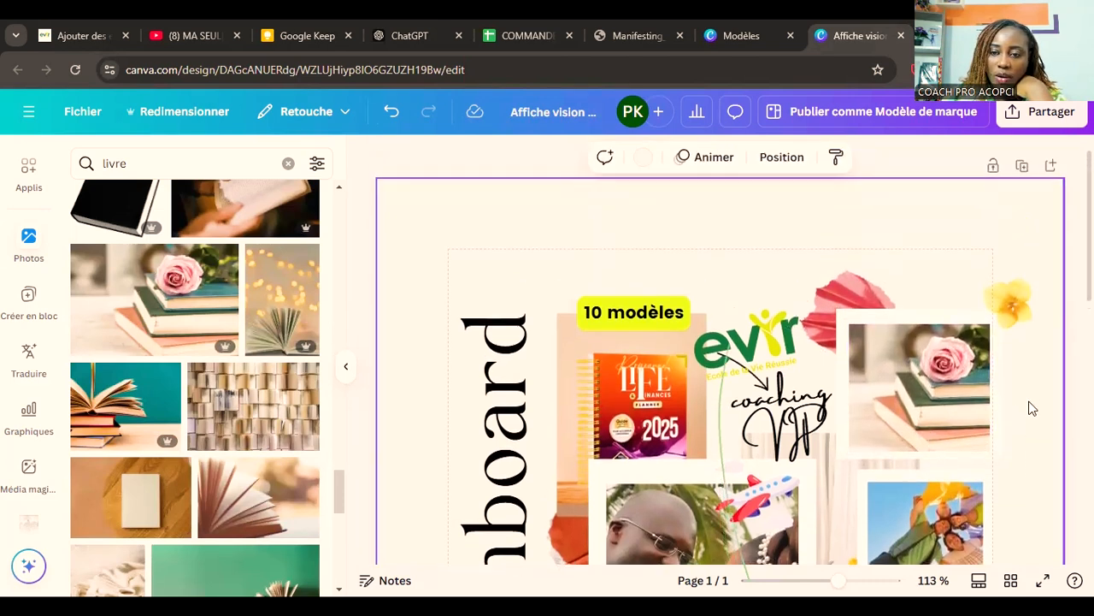
pyautogui.scroll(-5, 1031, 408)
pyautogui.scroll(10, 225, 342)
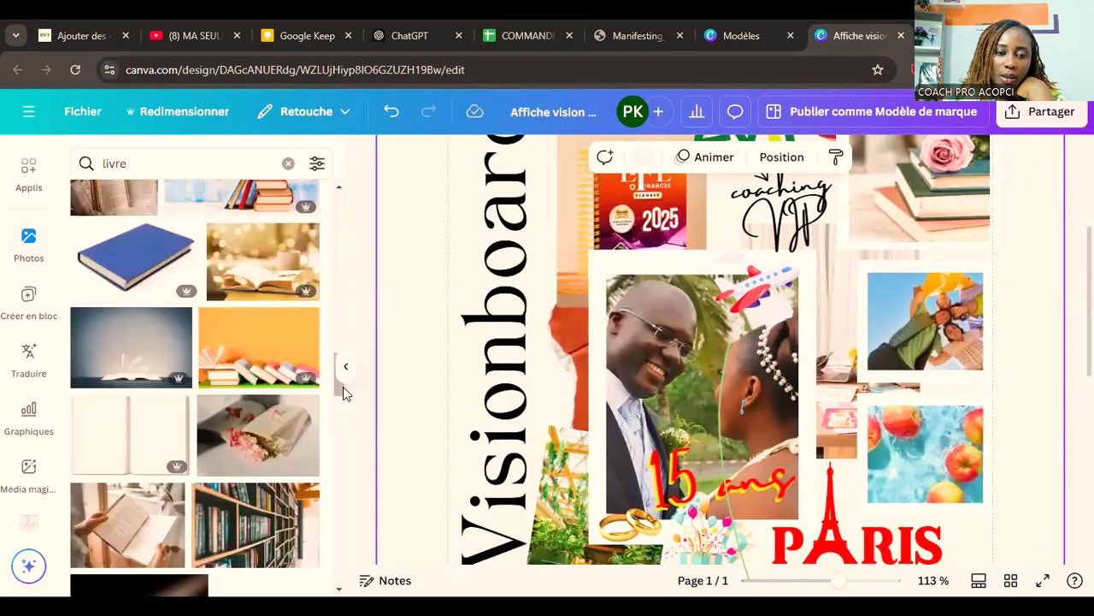
pyautogui.moveTo(340, 391); pyautogui.dragTo(349, 201)
pyautogui.click(165, 165)
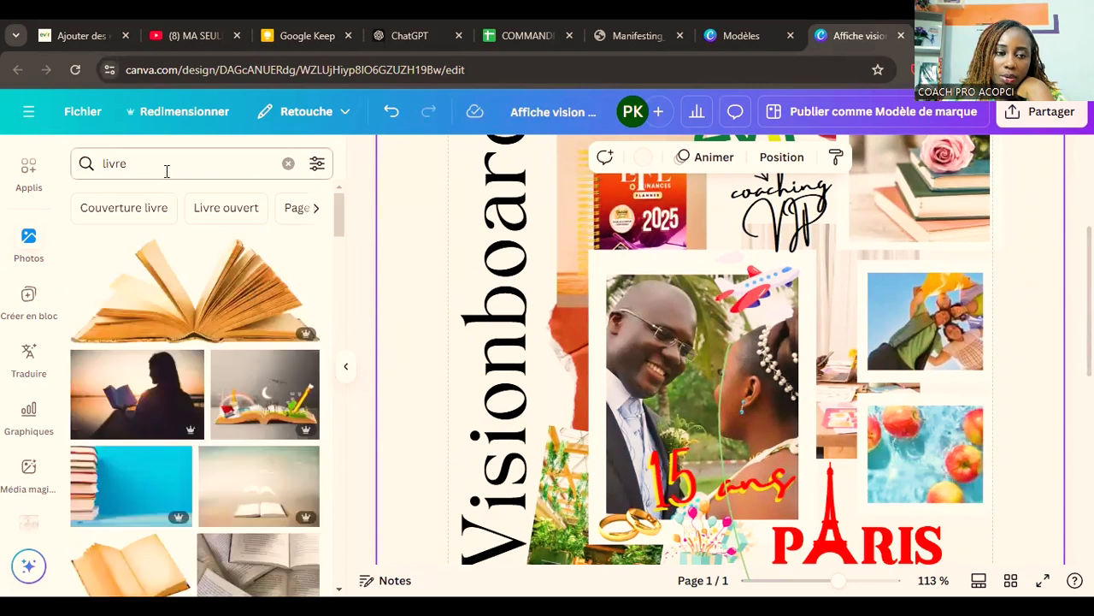
pyautogui.write('lecyur')
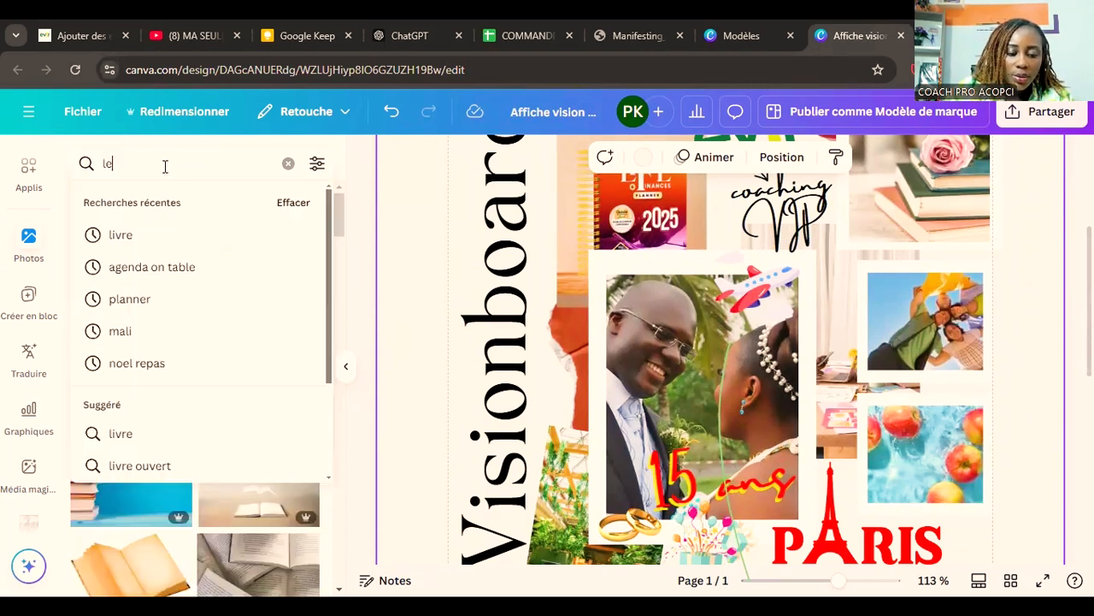
pyautogui.press('BackSpace')
pyautogui.write('ture')
pyautogui.press('Return')
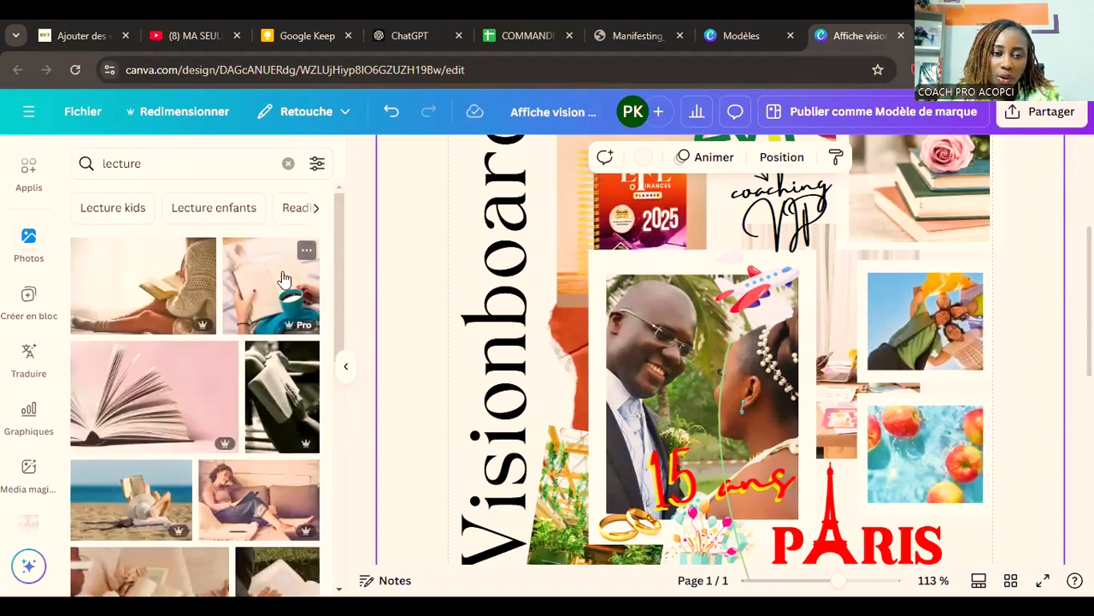
# Step: Put the photo of the curly-haired woman reading a teal book into the frame holding the group of friends
pyautogui.scroll(-3, 262, 366)
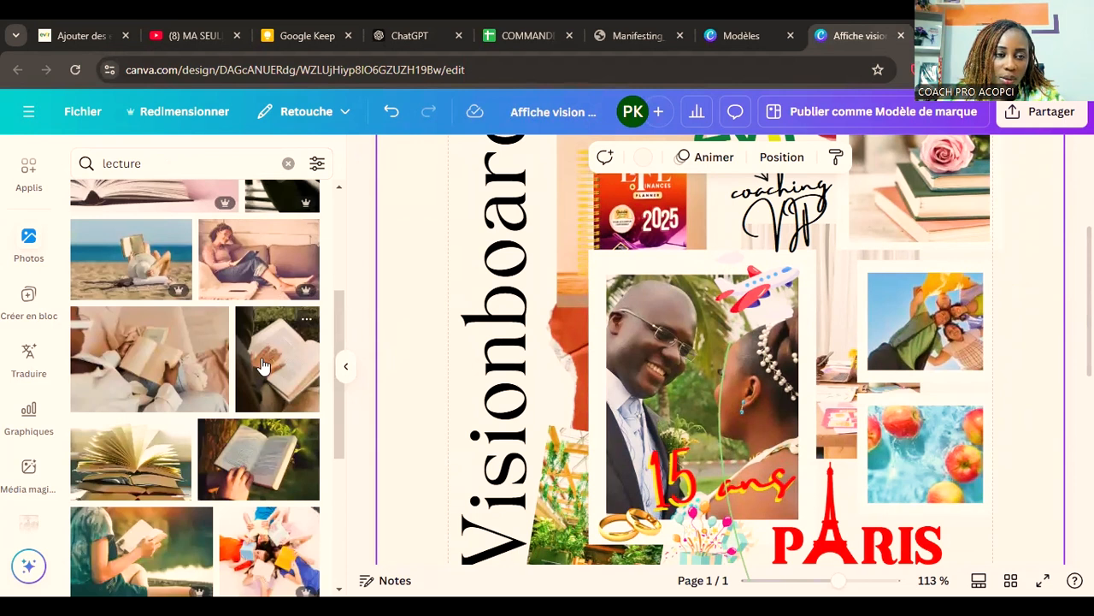
pyautogui.scroll(-3, 262, 366)
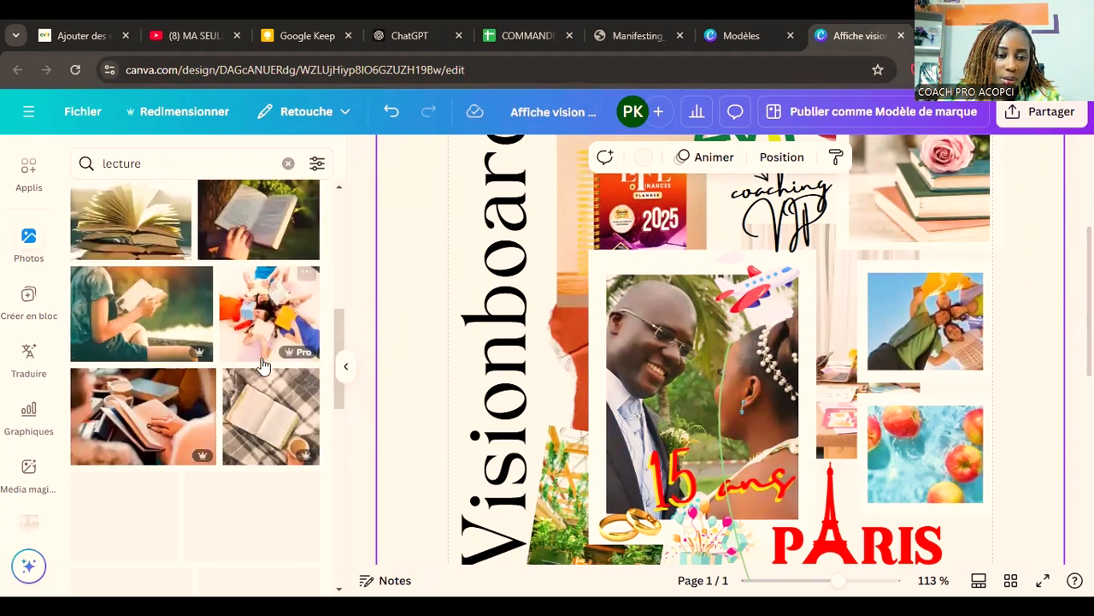
pyautogui.scroll(-3, 263, 366)
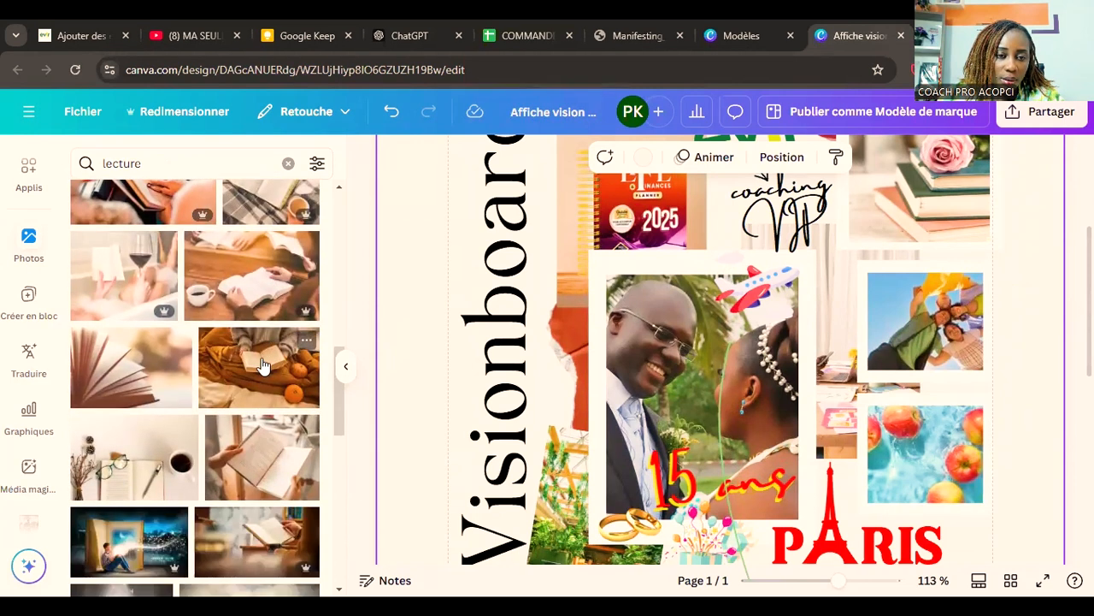
pyautogui.scroll(-3, 263, 366)
pyautogui.scroll(-3, 263, 366)
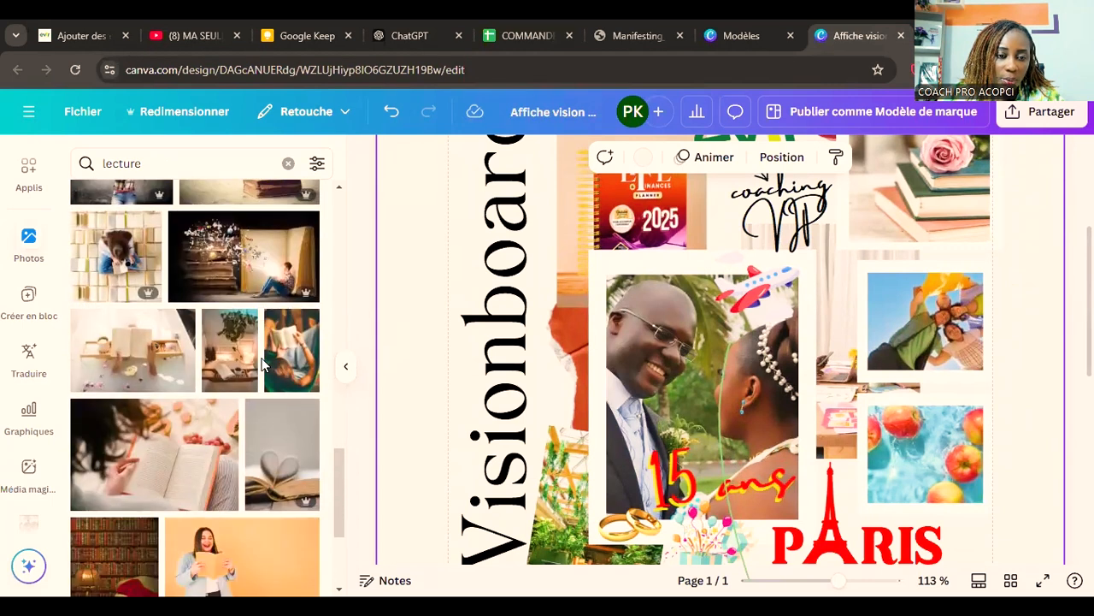
pyautogui.scroll(-8, 263, 366)
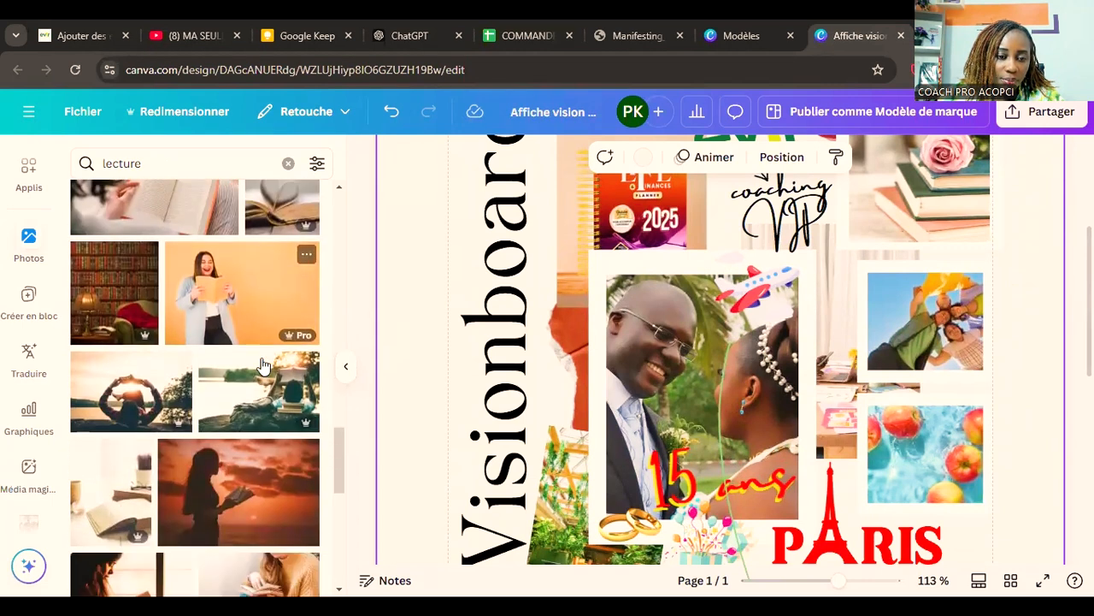
pyautogui.scroll(-2, 263, 366)
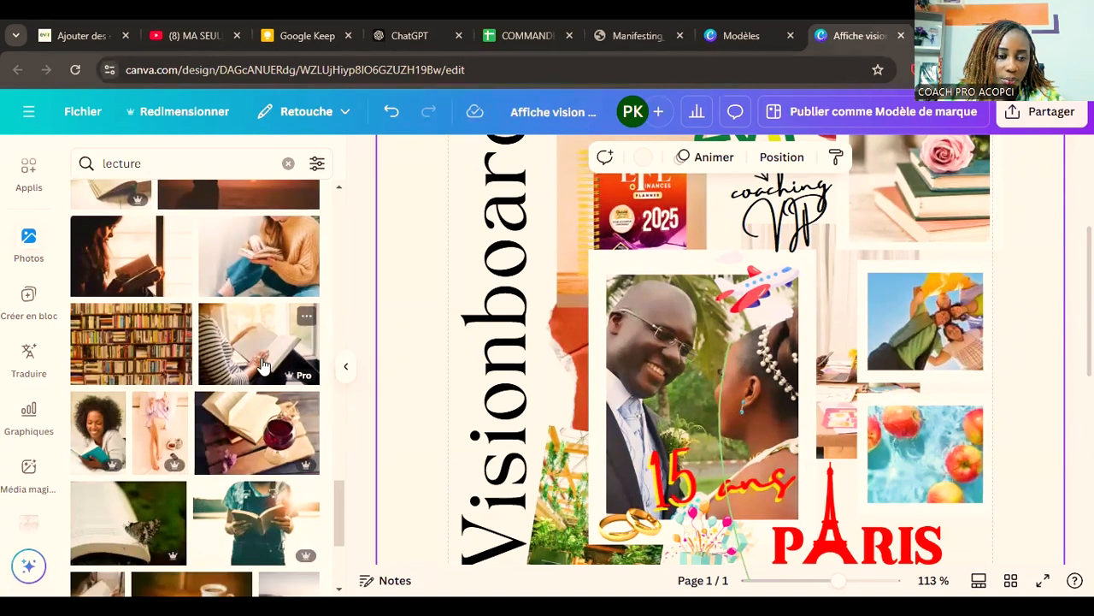
pyautogui.click(105, 440)
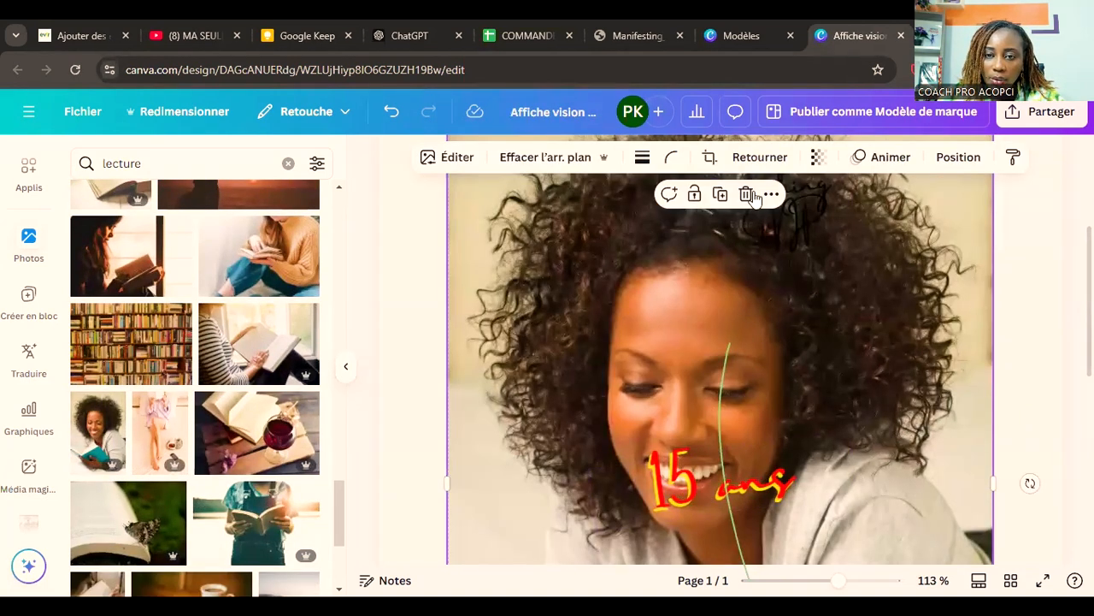
pyautogui.click(749, 194)
pyautogui.scroll(3, 993, 453)
pyautogui.scroll(-5, 1038, 440)
pyautogui.scroll(-2, 1038, 444)
pyautogui.scroll(3, 1038, 445)
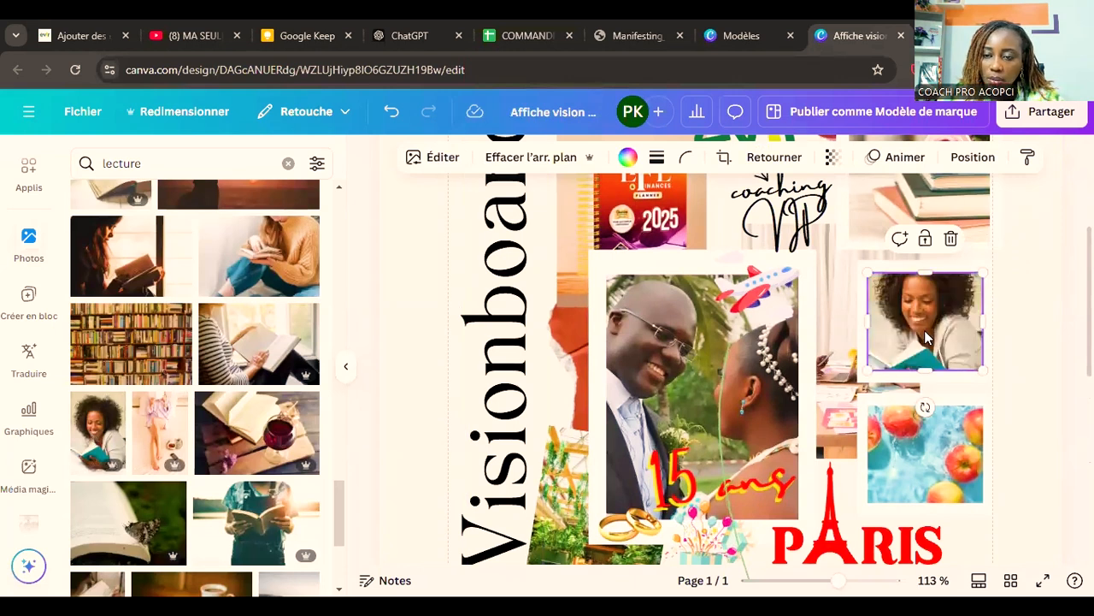
# Step: Enlarge the white frame of the reading woman's photo down and to the left
pyautogui.click(1007, 277)
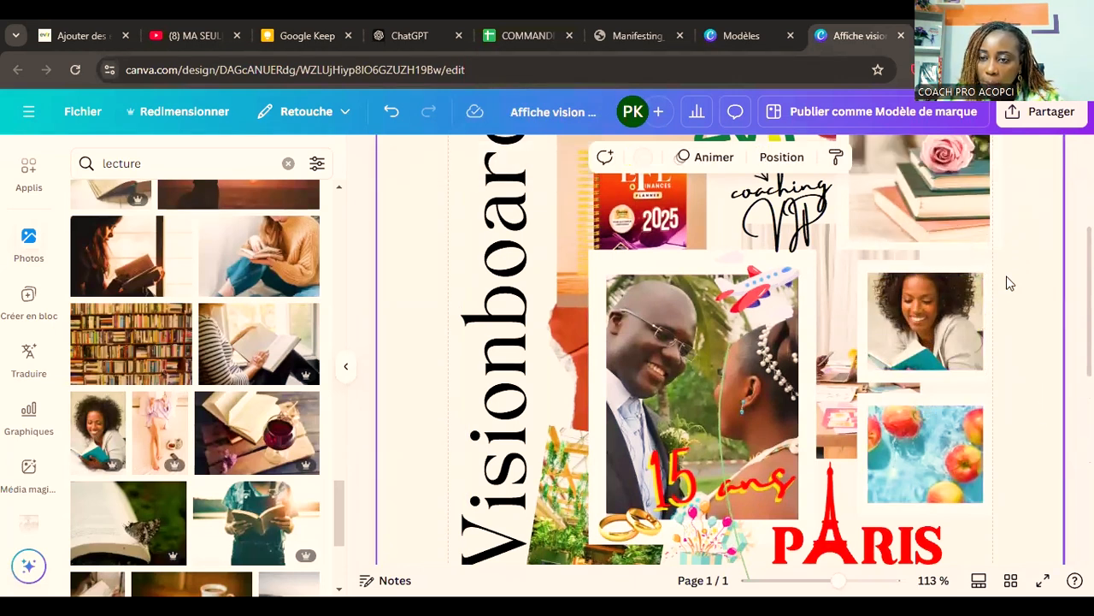
pyautogui.click(958, 301)
pyautogui.moveTo(858, 381); pyautogui.dragTo(829, 386)
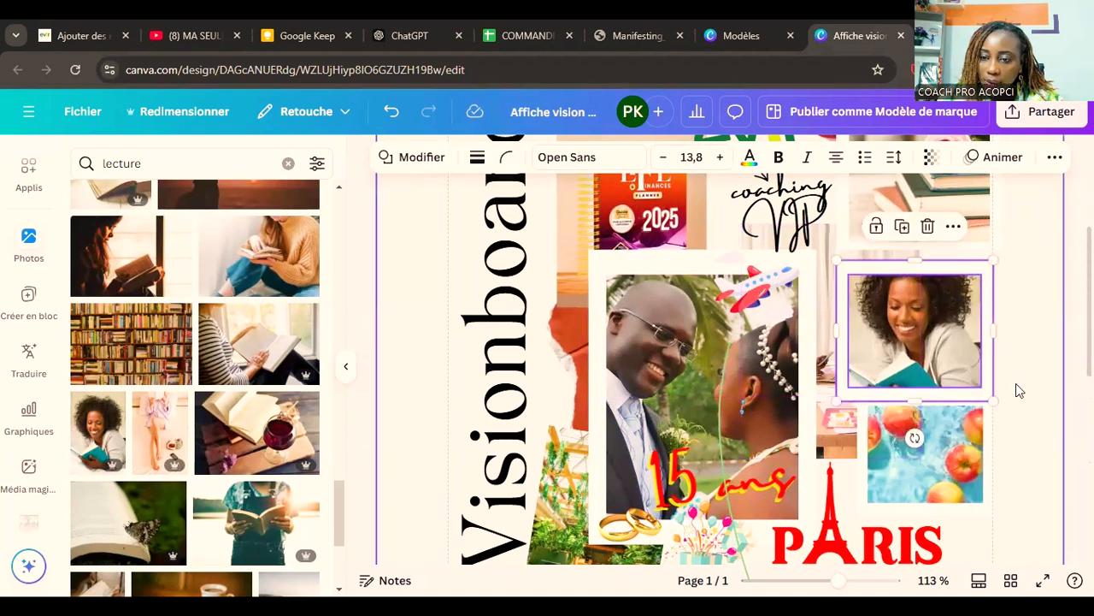
pyautogui.click(1015, 383)
# Step: Nudge the photo of apples in water slightly down and left, and extend its white frame slightly downward
pyautogui.scroll(-1, 951, 374)
pyautogui.moveTo(951, 374); pyautogui.dragTo(950, 382)
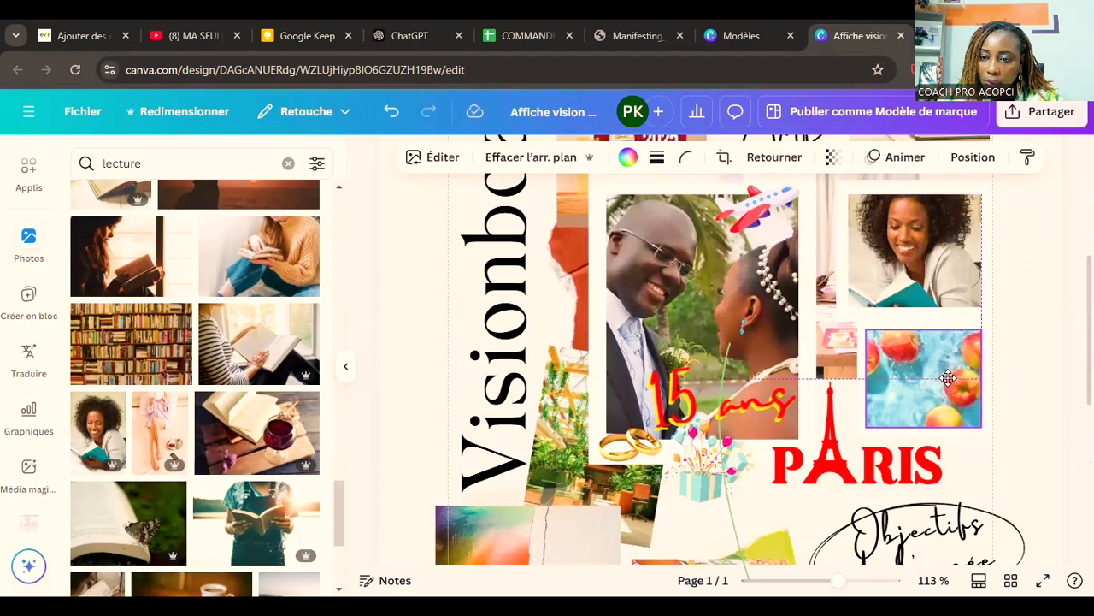
pyautogui.click(946, 392)
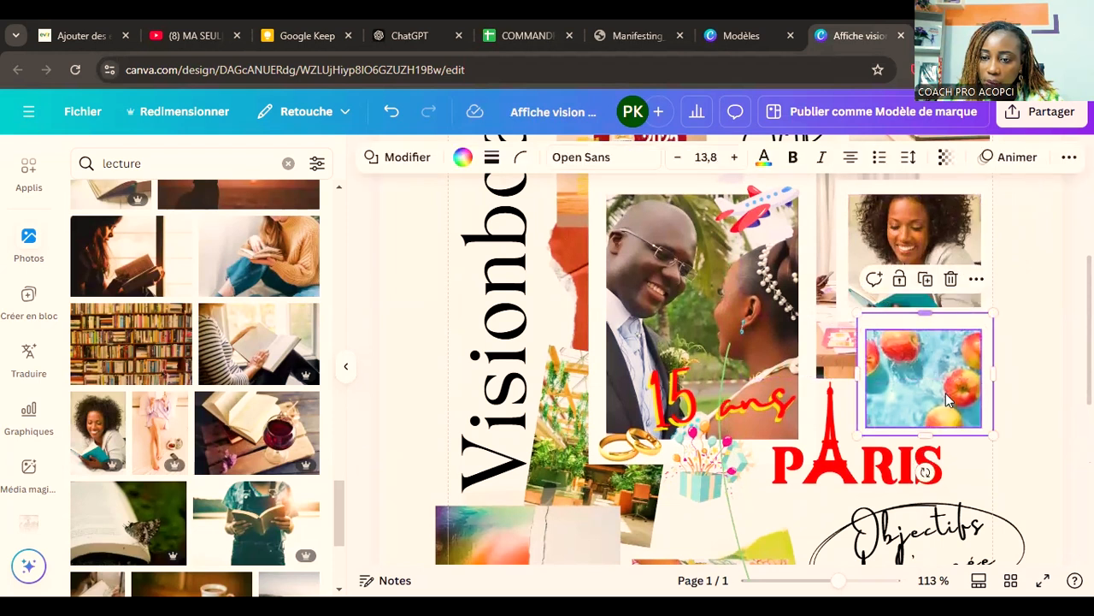
pyautogui.moveTo(923, 438); pyautogui.dragTo(924, 447)
pyautogui.click(1032, 399)
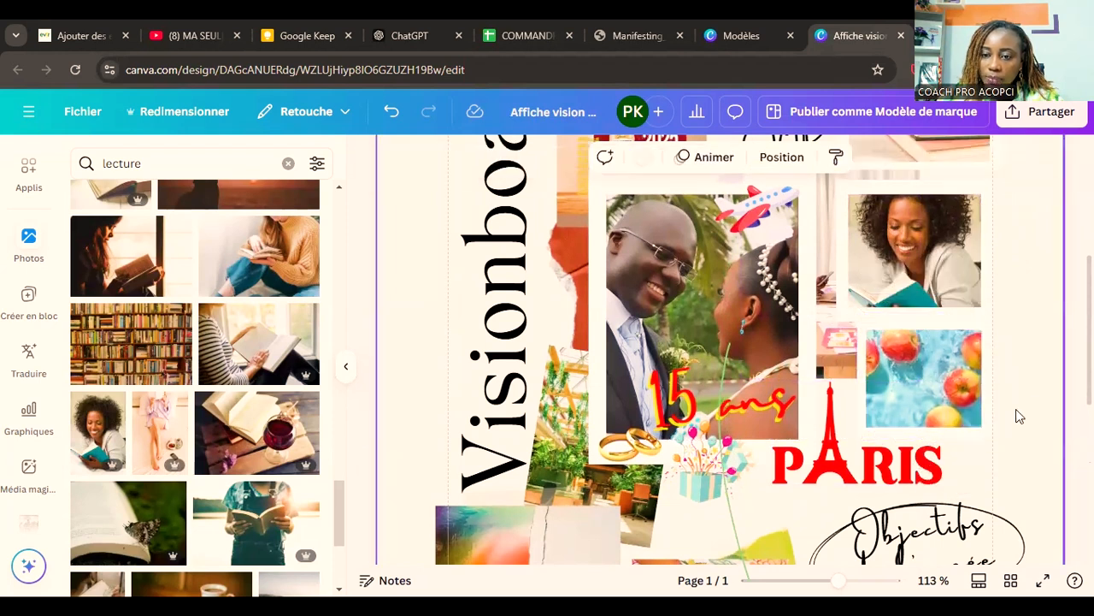
# Step: Delete the photo of the curtained room partly hidden behind the wedding couple's photo
pyautogui.scroll(2, 1016, 408)
pyautogui.scroll(2, 1016, 409)
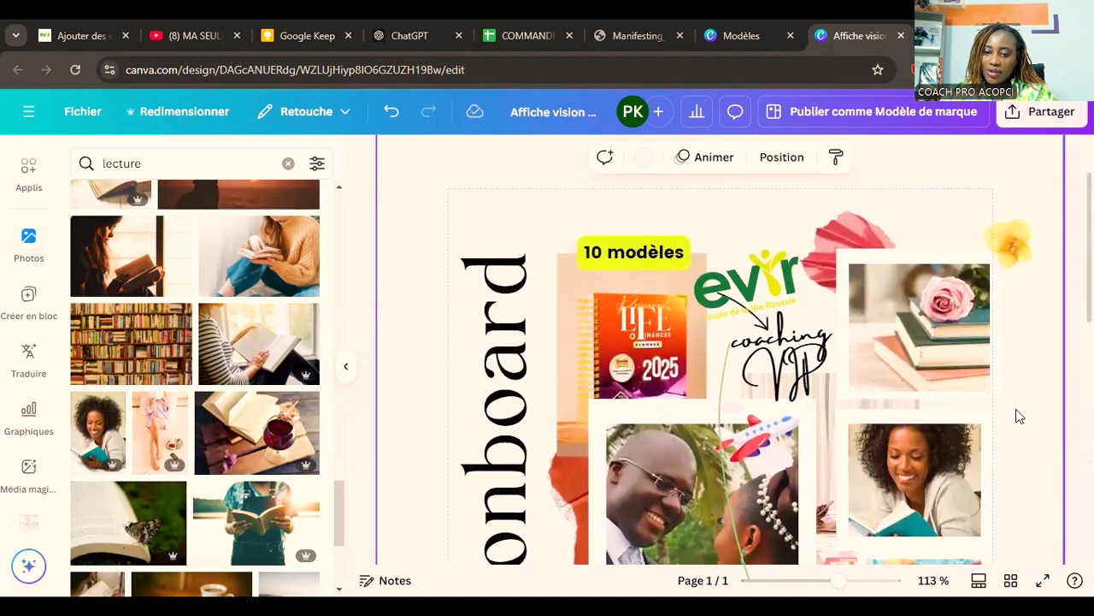
pyautogui.scroll(-2, 1016, 409)
pyautogui.click(826, 345)
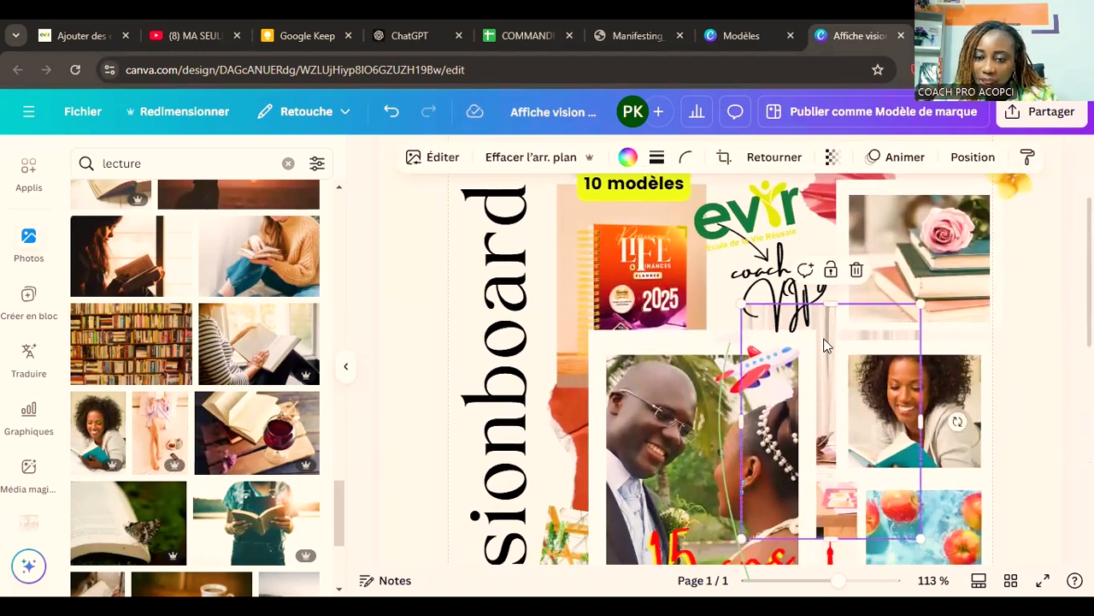
pyautogui.moveTo(826, 356); pyautogui.dragTo(828, 319)
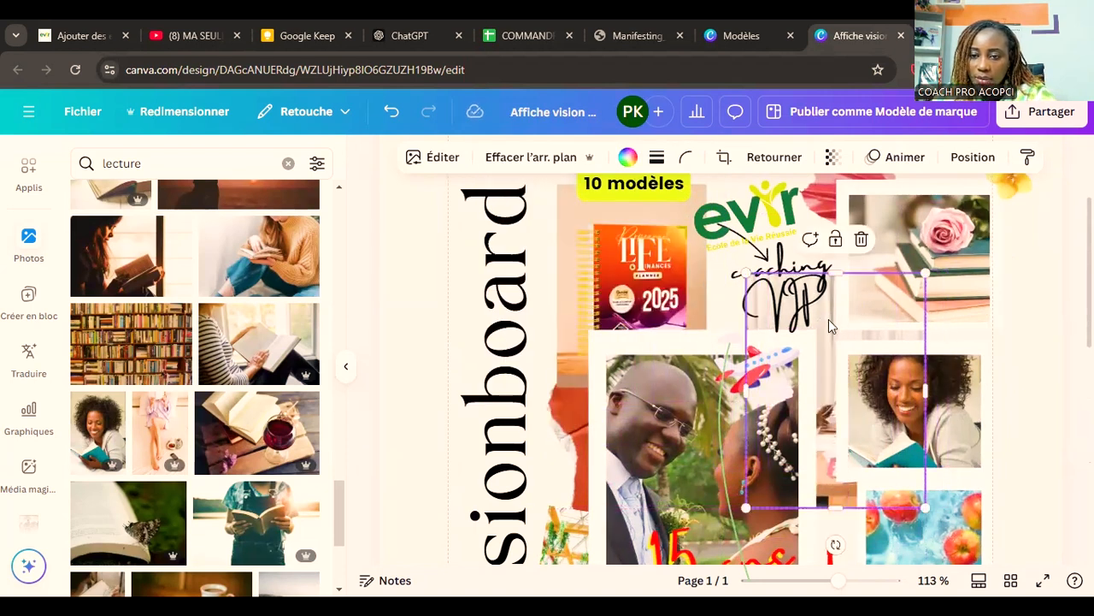
pyautogui.press('Escape')
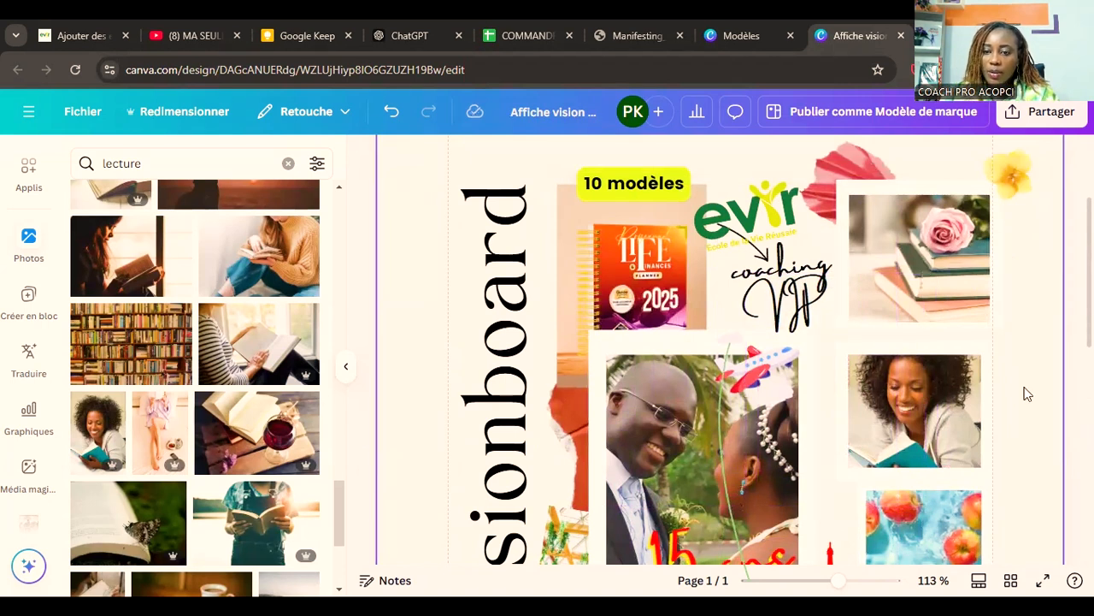
# Step: Enlarge the frame of the reading woman's photo further up and to the left
pyautogui.click(904, 399)
pyautogui.moveTo(835, 343); pyautogui.dragTo(819, 340)
pyautogui.scroll(2, 942, 392)
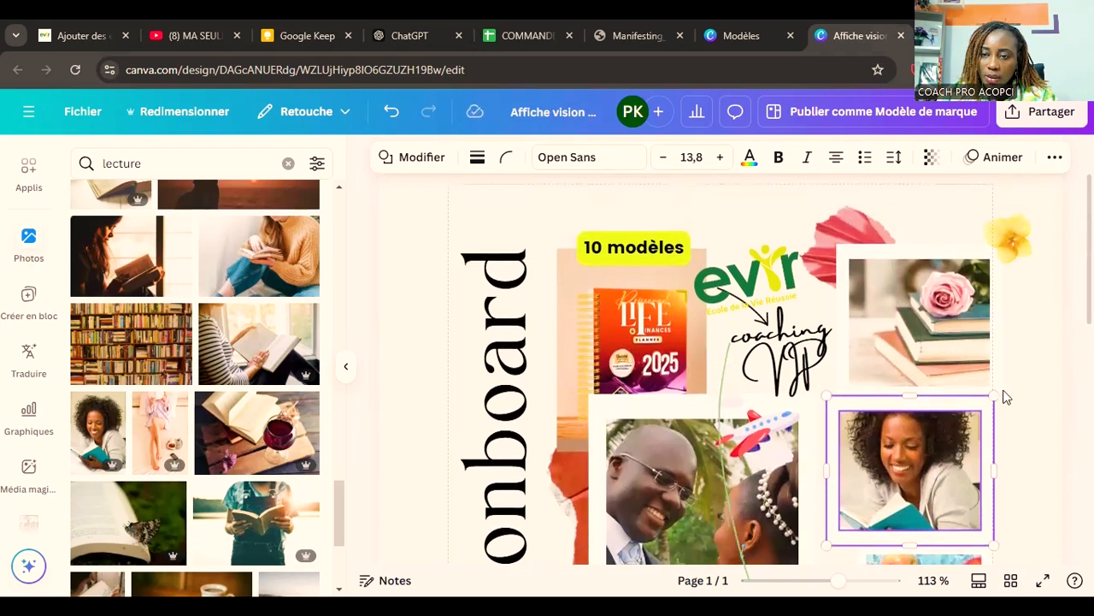
pyautogui.click(1032, 374)
# Step: Move the yellow flower down onto the upper-right corner of the reading woman's photo
pyautogui.moveTo(1006, 272); pyautogui.dragTo(1001, 418)
pyautogui.click(1046, 347)
pyautogui.click(1060, 439)
pyautogui.click(1051, 408)
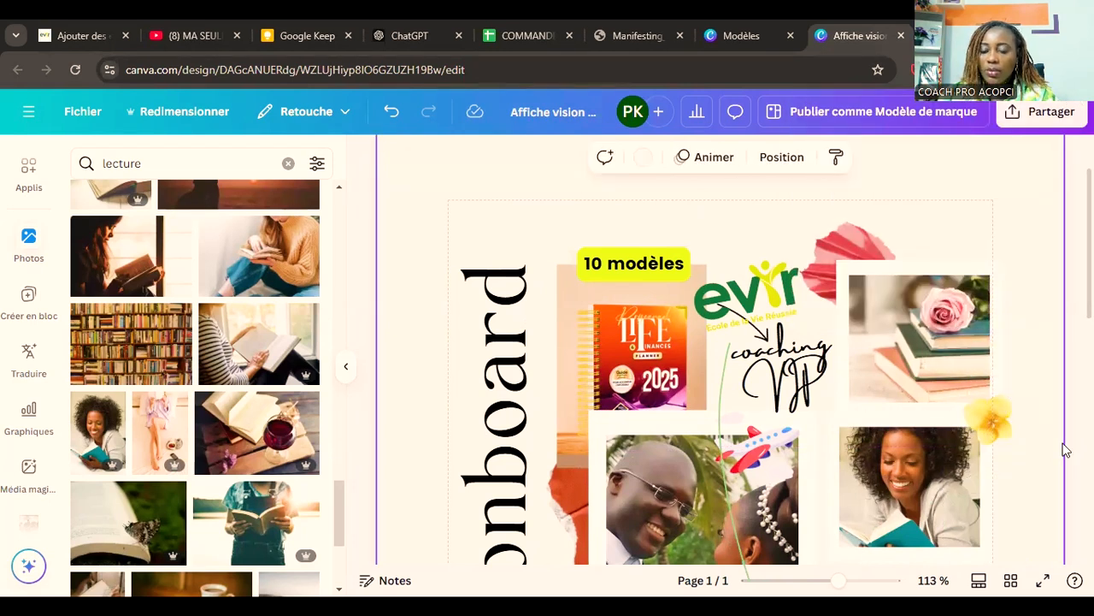
# Step: Extend the picture area of the reading woman's photo slightly downward, upward and to the left within its frame
pyautogui.scroll(-3, 1066, 450)
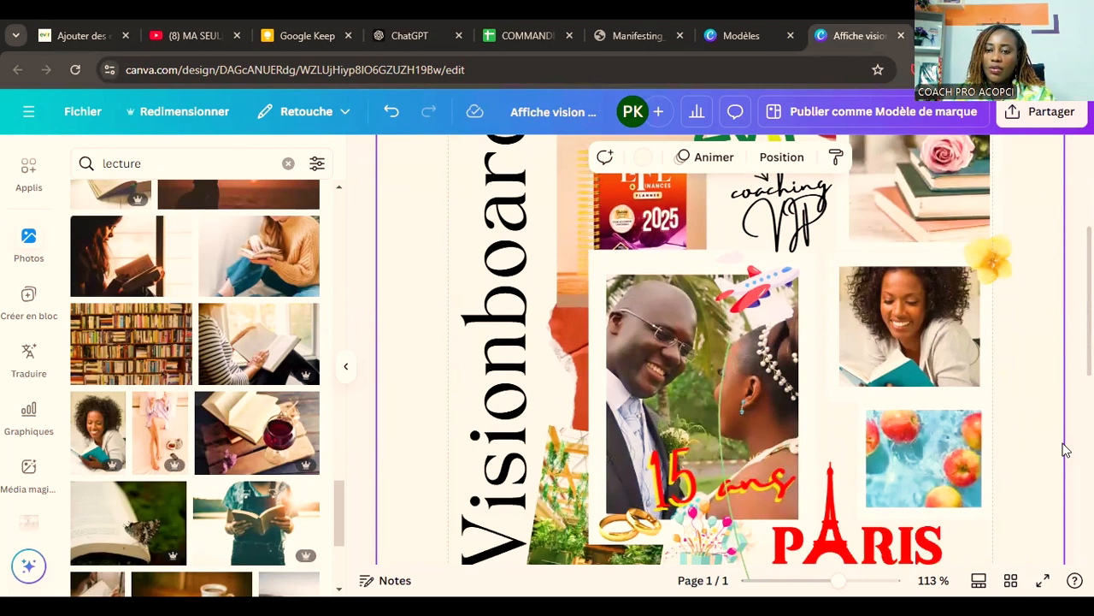
pyautogui.click(932, 366)
pyautogui.moveTo(911, 389); pyautogui.dragTo(911, 392)
pyautogui.moveTo(910, 270); pyautogui.dragTo(910, 260)
pyautogui.moveTo(838, 326); pyautogui.dragTo(835, 326)
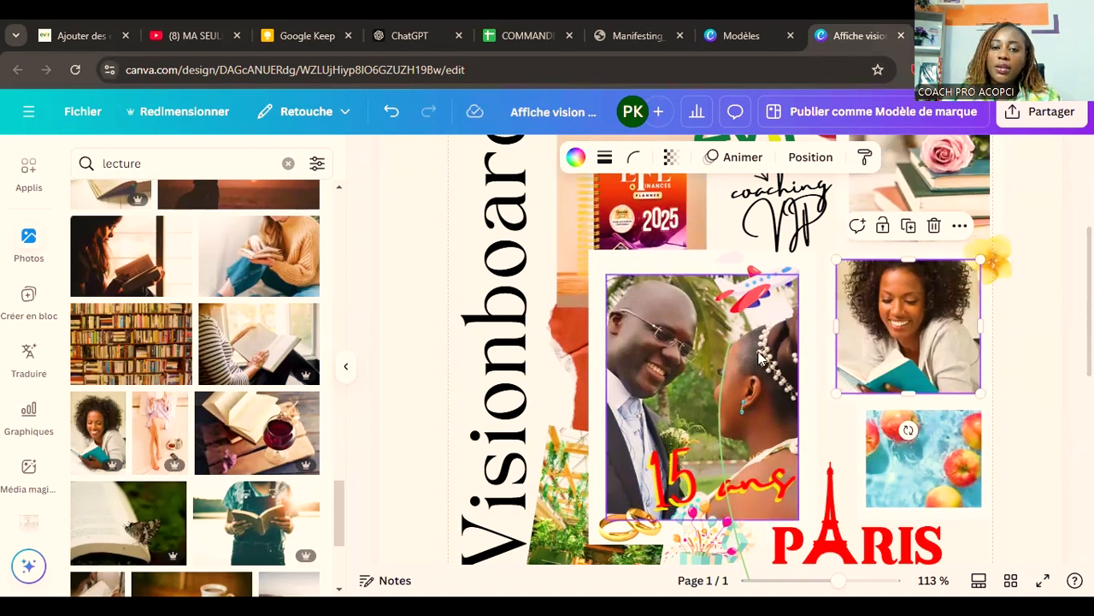
# Step: Move the "10 modèles" caption down to just above the 2025 planner cover
pyautogui.scroll(2, 663, 318)
pyautogui.click(662, 318)
pyautogui.scroll(2, 663, 318)
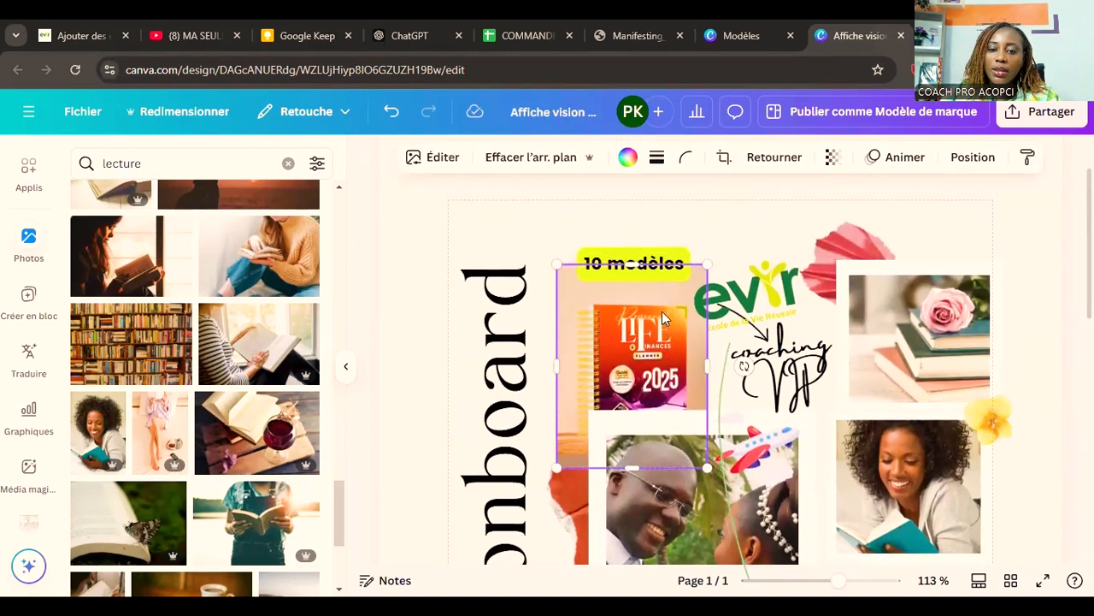
pyautogui.click(648, 264)
pyautogui.moveTo(648, 264); pyautogui.dragTo(640, 291)
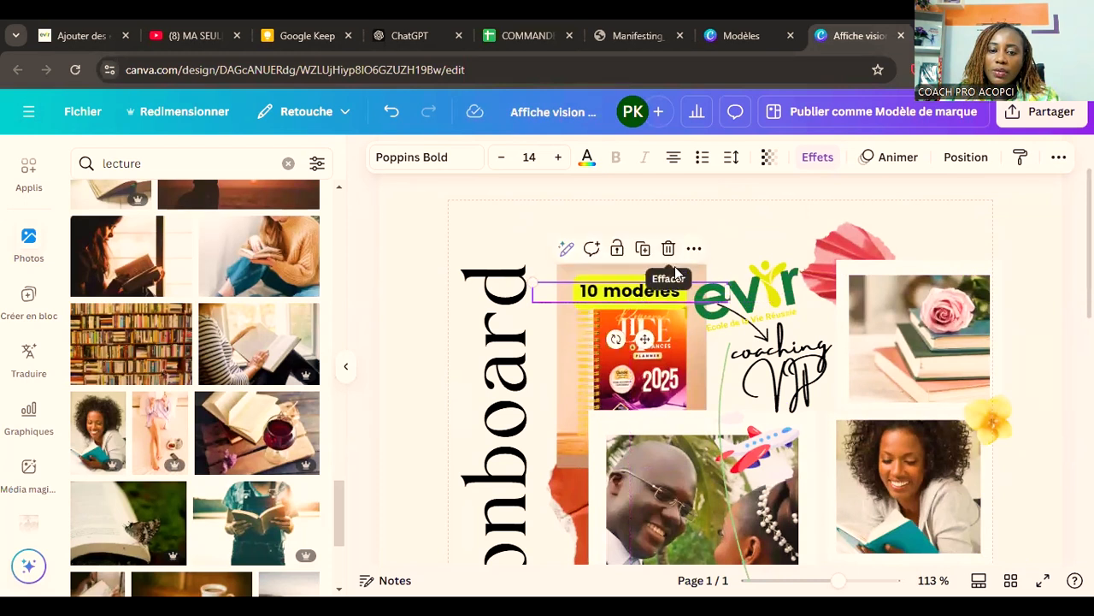
# Step: Bring the beige rectangle just above the "10 modèles" caption one layer forward
pyautogui.click(662, 269)
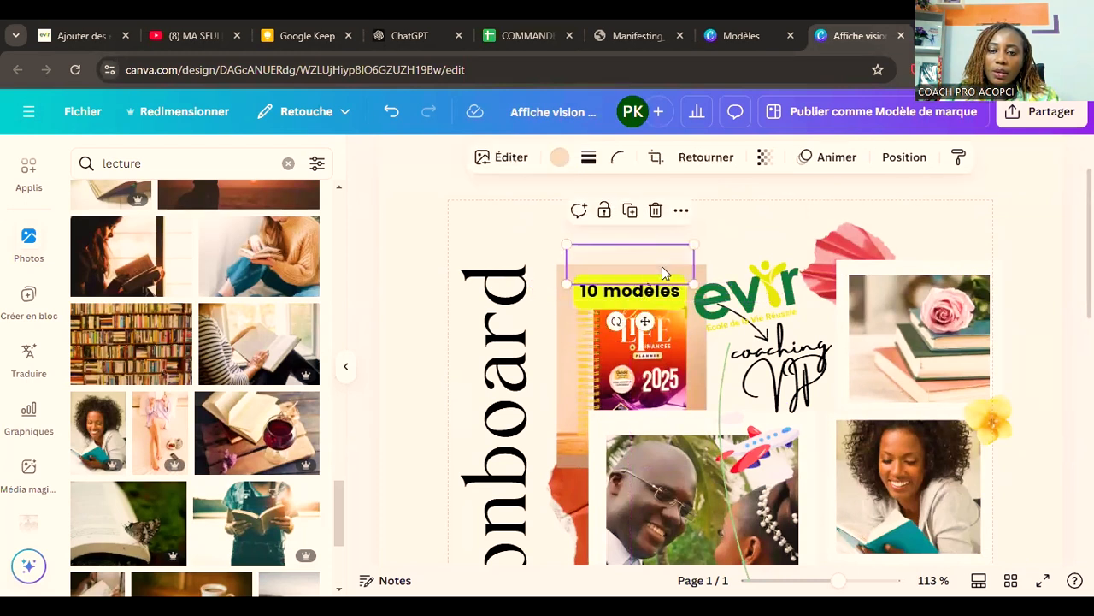
pyautogui.rightClick(664, 272)
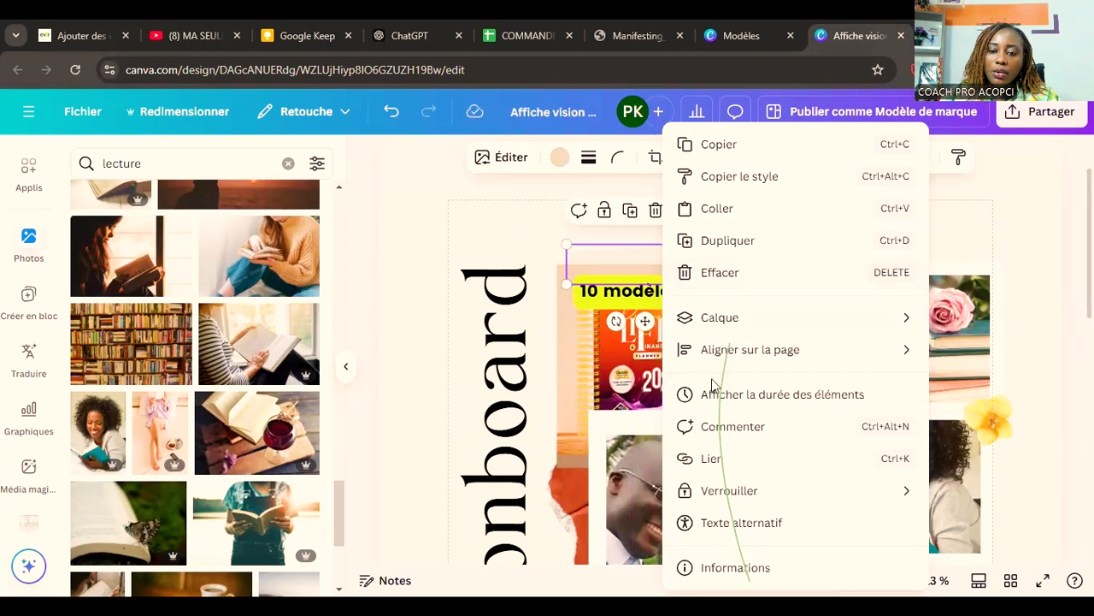
pyautogui.click(632, 261)
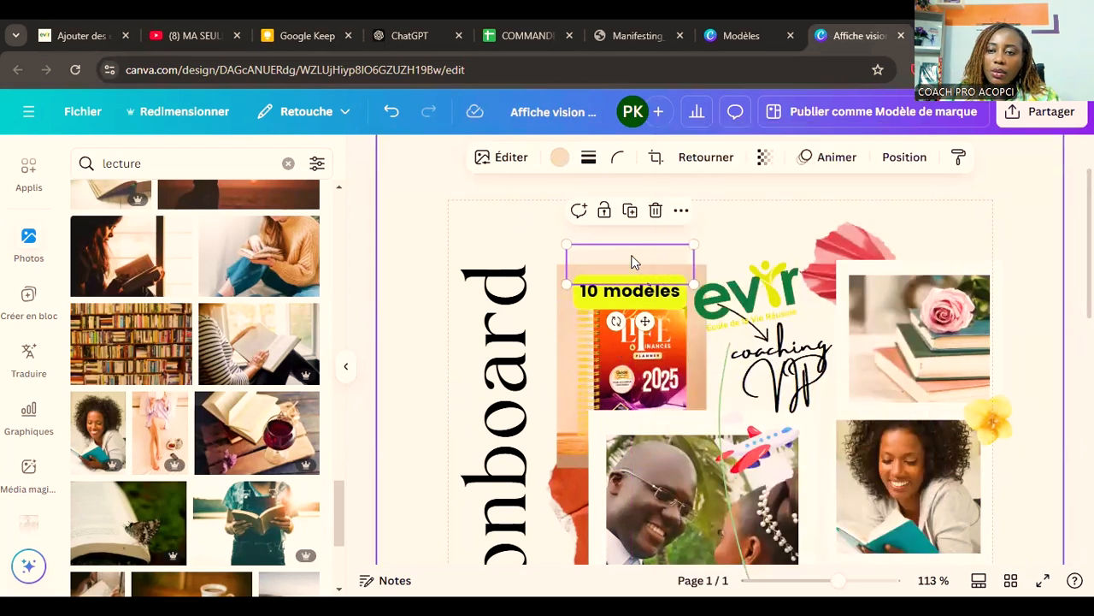
pyautogui.click(909, 161)
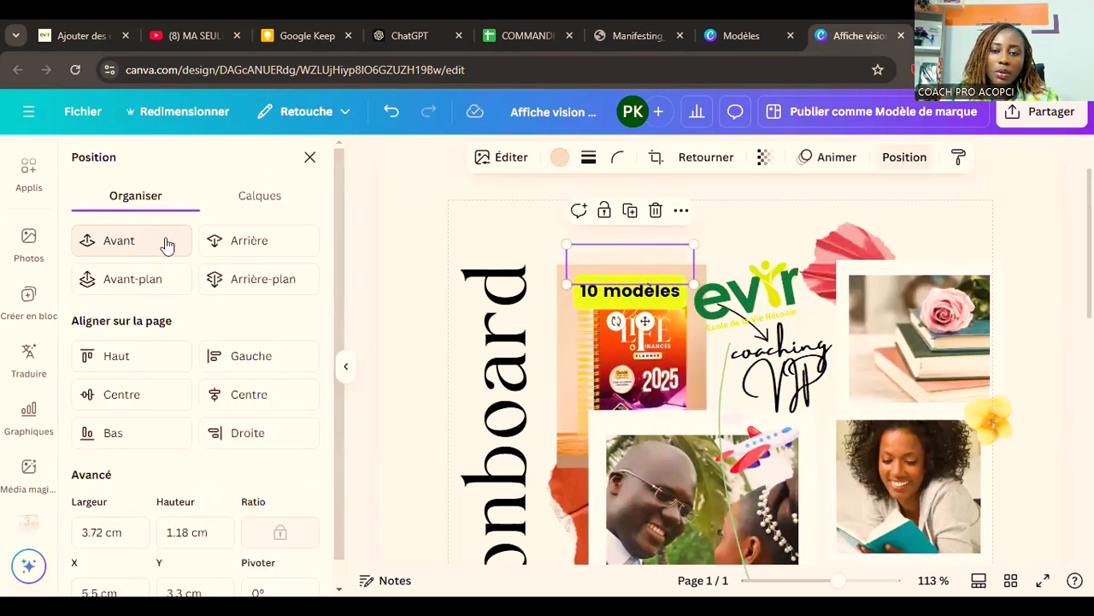
pyautogui.click(128, 241)
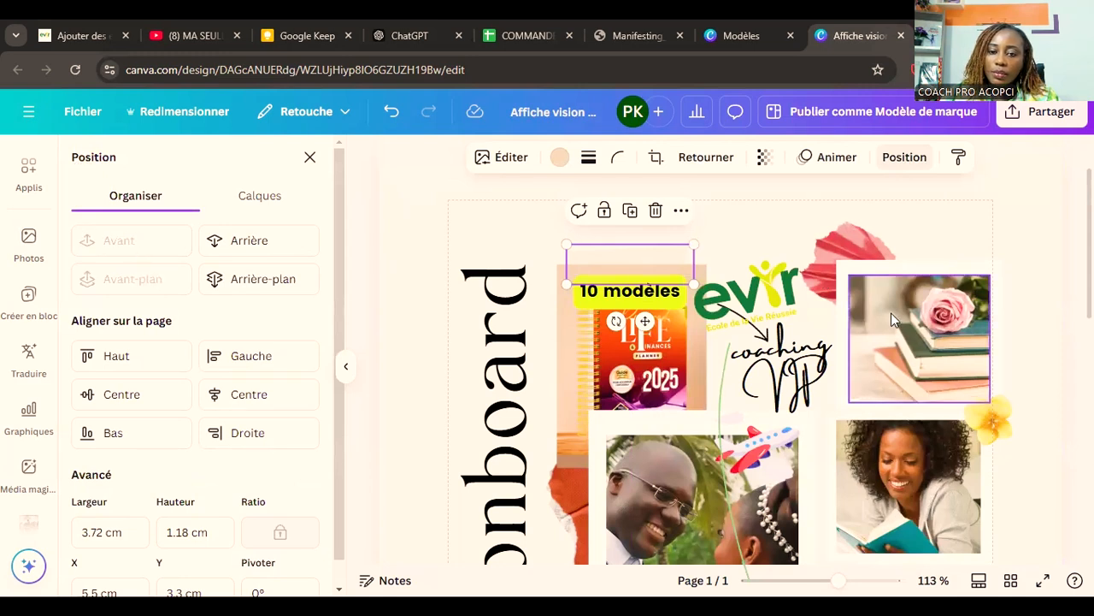
pyautogui.moveTo(640, 295); pyautogui.dragTo(639, 263)
pyautogui.click(781, 245)
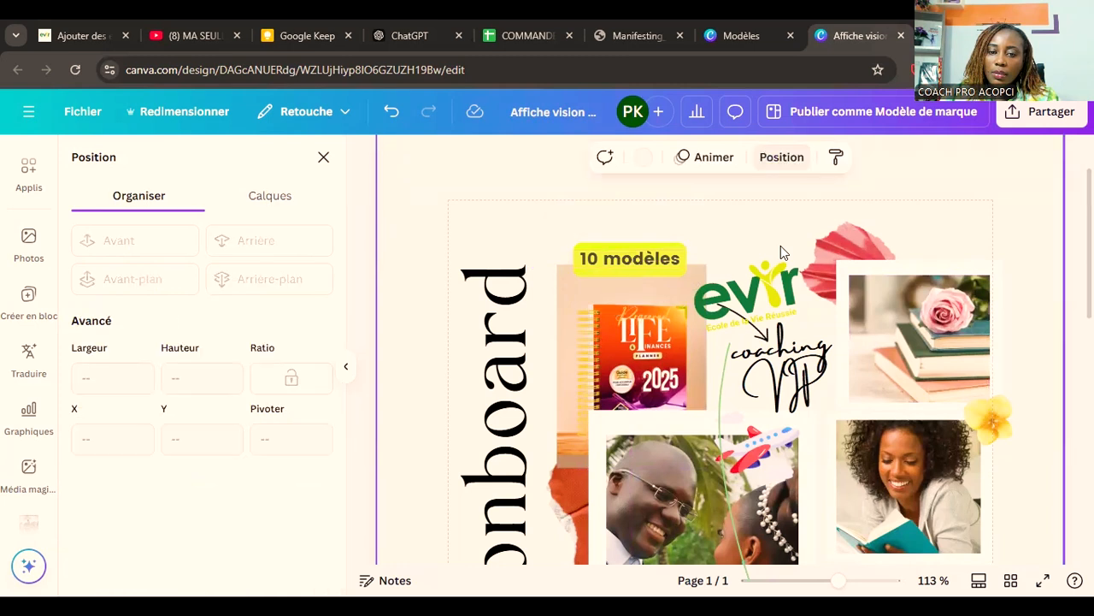
pyautogui.click(636, 267)
pyautogui.hotkey('ctrl', 'z')
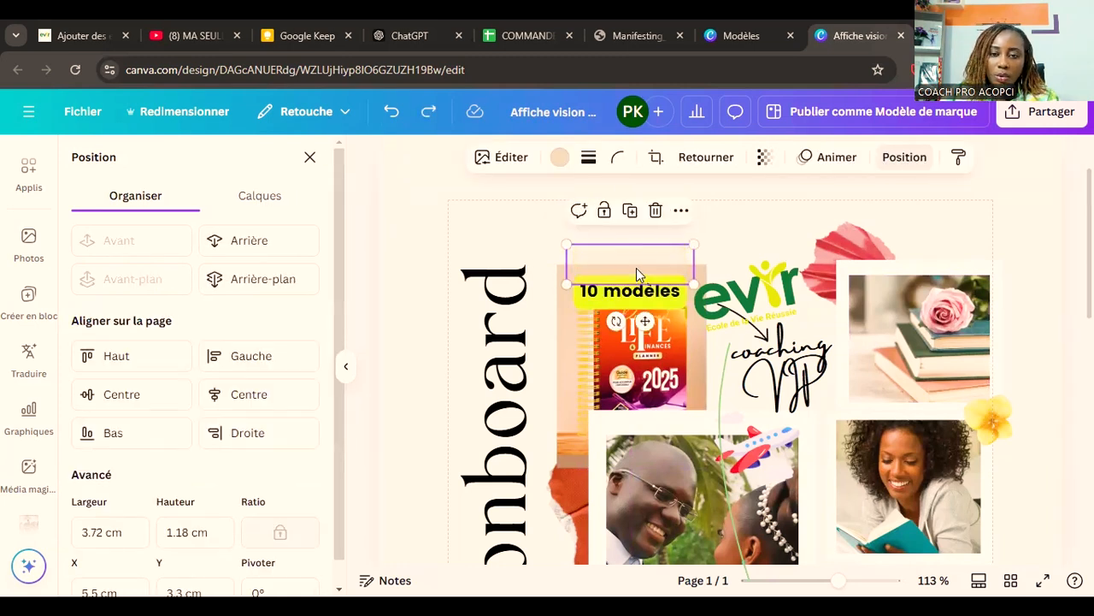
# Step: Move the "10 modèles" caption up to the top edge of the 2025 planner picture, clear of the planner cover
pyautogui.moveTo(665, 298); pyautogui.dragTo(665, 268)
pyautogui.click(768, 236)
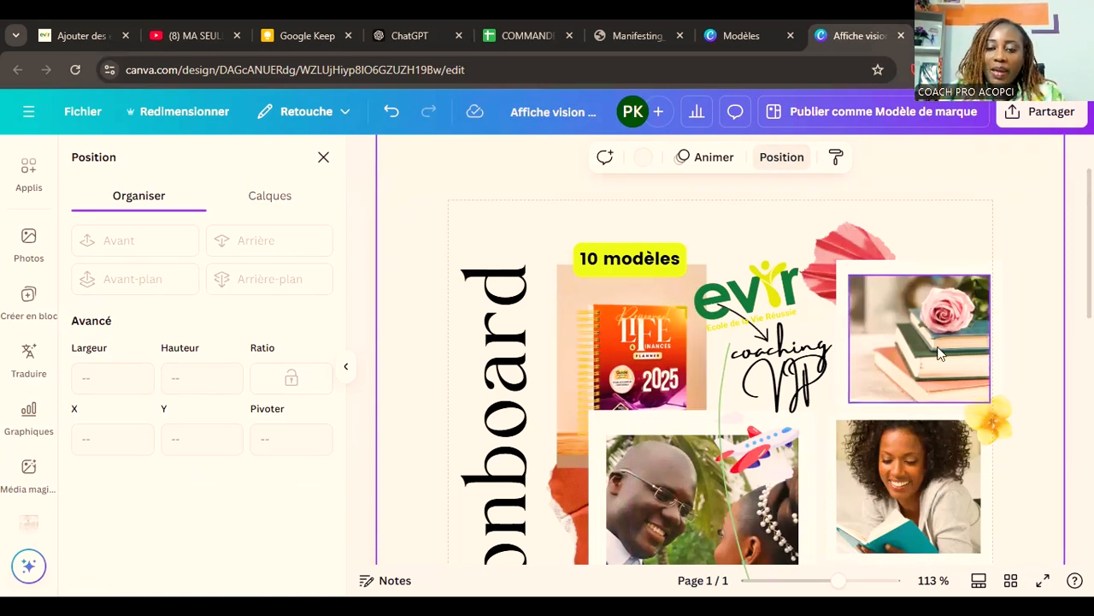
# Step: Slightly enlarge the gift box with balloons illustration beside the wedding rings
pyautogui.scroll(-3, 1054, 392)
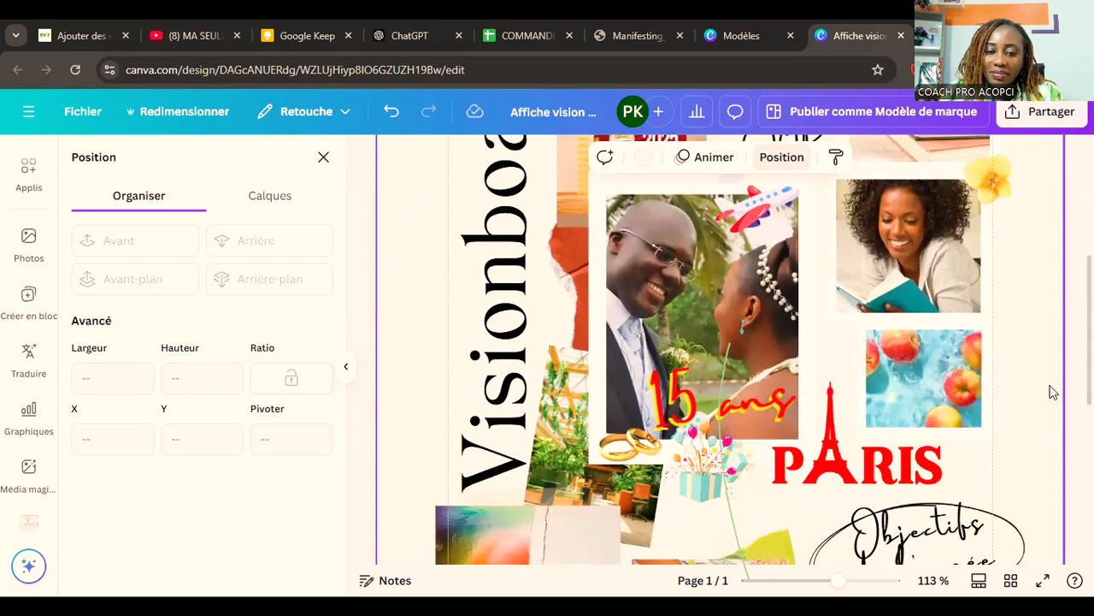
pyautogui.scroll(-2, 1053, 391)
pyautogui.scroll(-1, 1053, 392)
pyautogui.scroll(-2, 1054, 392)
pyautogui.scroll(3, 1054, 391)
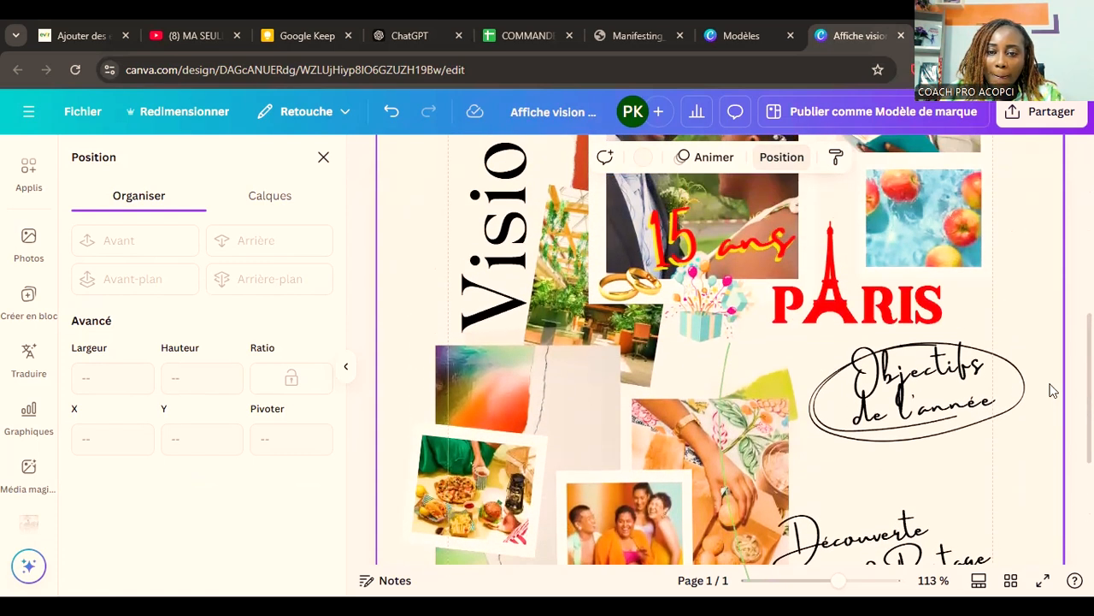
pyautogui.click(728, 323)
pyautogui.moveTo(722, 360); pyautogui.dragTo(780, 383)
pyautogui.click(999, 310)
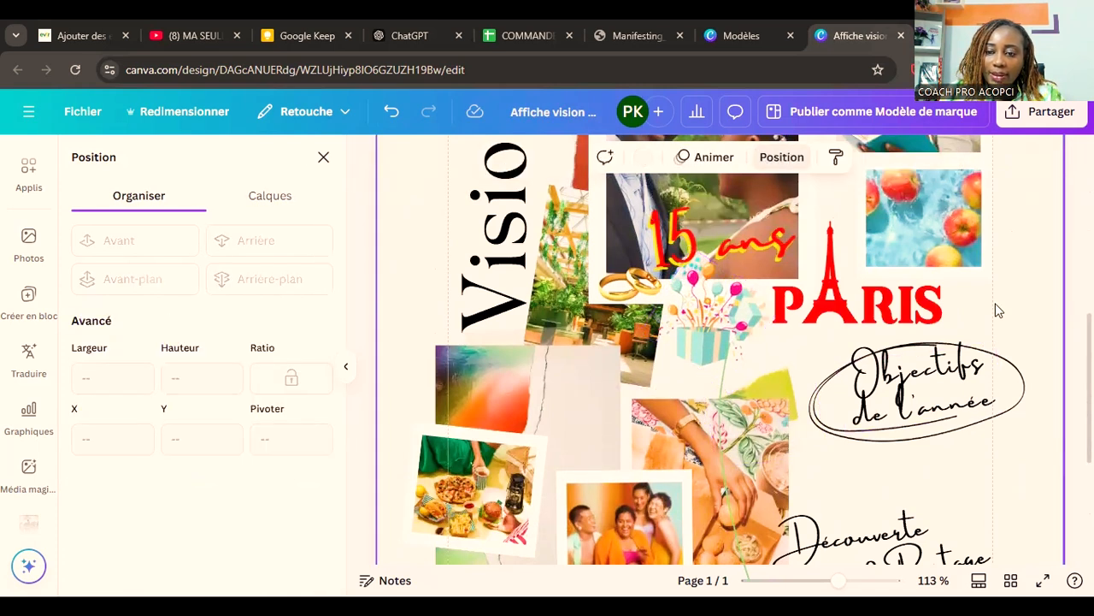
# Step: Search the stock photos for "Fitness" and place the smiling woman with a towel on turquoise in the large frame behind the meal and friends photos
pyautogui.scroll(-2, 999, 310)
pyautogui.scroll(-2, 999, 311)
pyautogui.scroll(10, 999, 310)
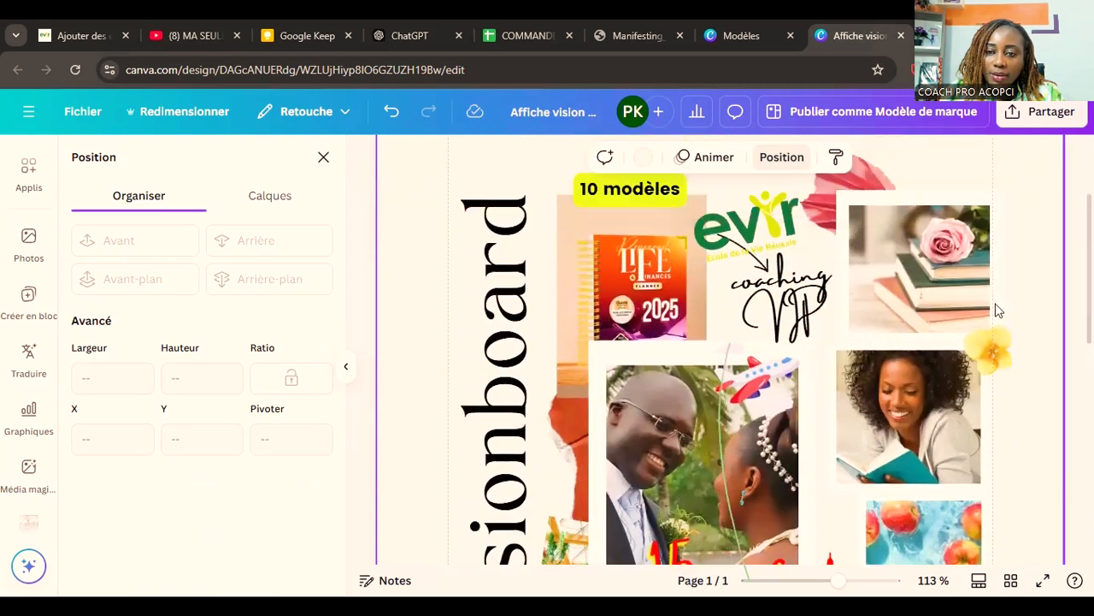
pyautogui.scroll(-12, 994, 310)
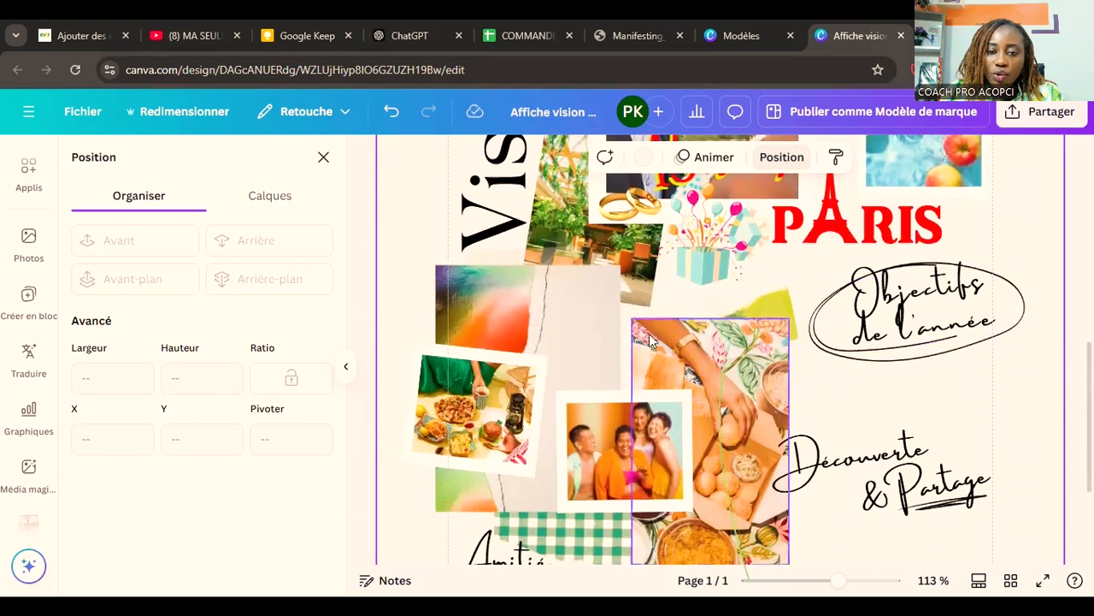
pyautogui.scroll(1, 31, 327)
pyautogui.scroll(3, 31, 326)
pyautogui.scroll(-2, 26, 410)
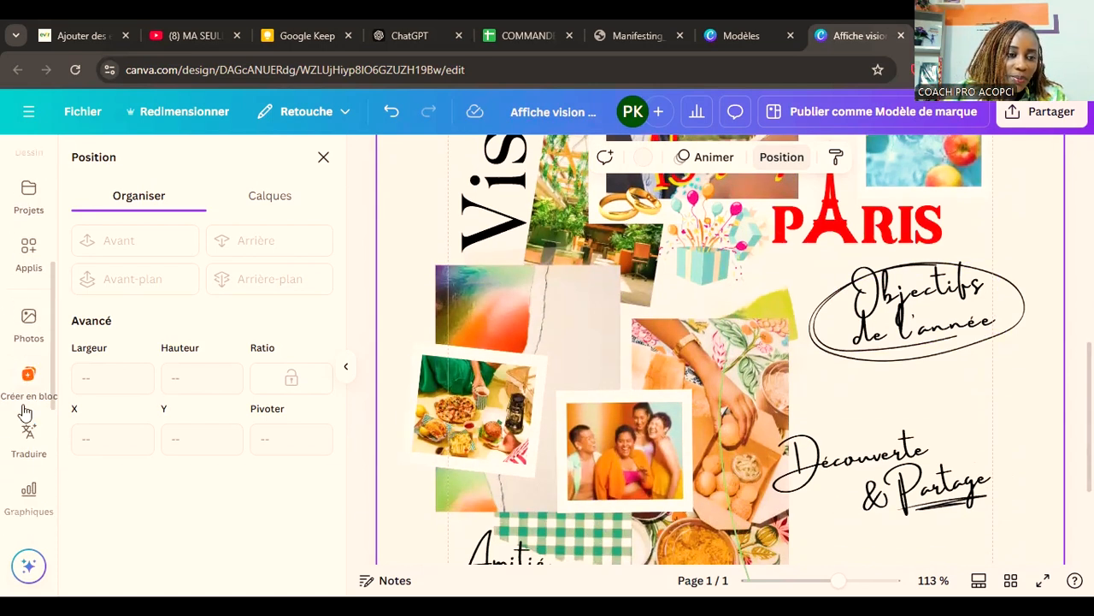
pyautogui.click(29, 332)
pyautogui.click(175, 167)
pyautogui.write('fintess')
pyautogui.press('Return')
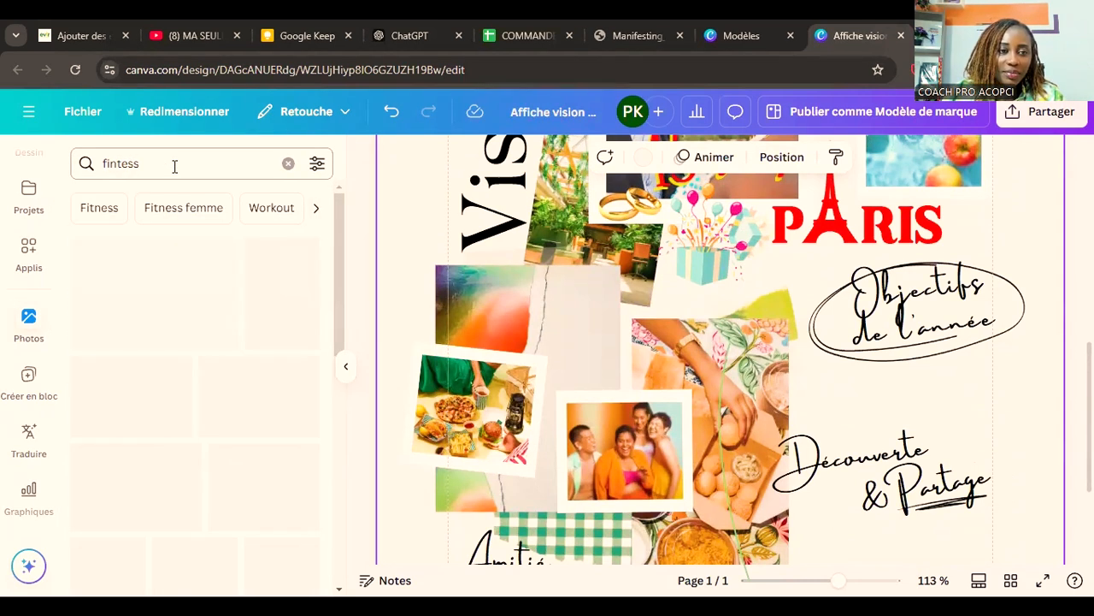
pyautogui.click(94, 208)
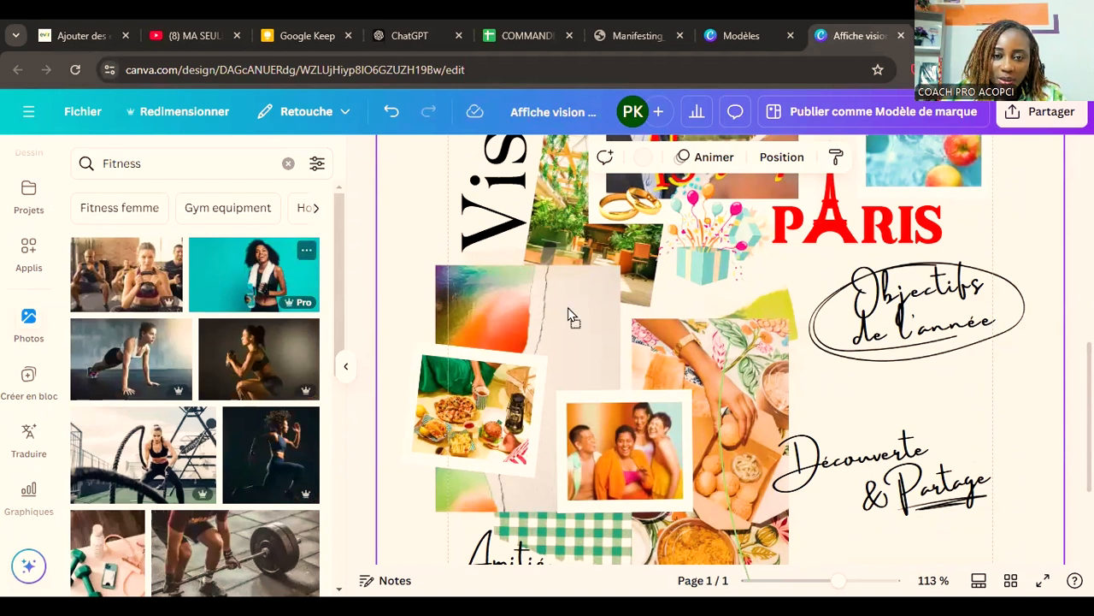
pyautogui.moveTo(565, 306); pyautogui.dragTo(552, 317)
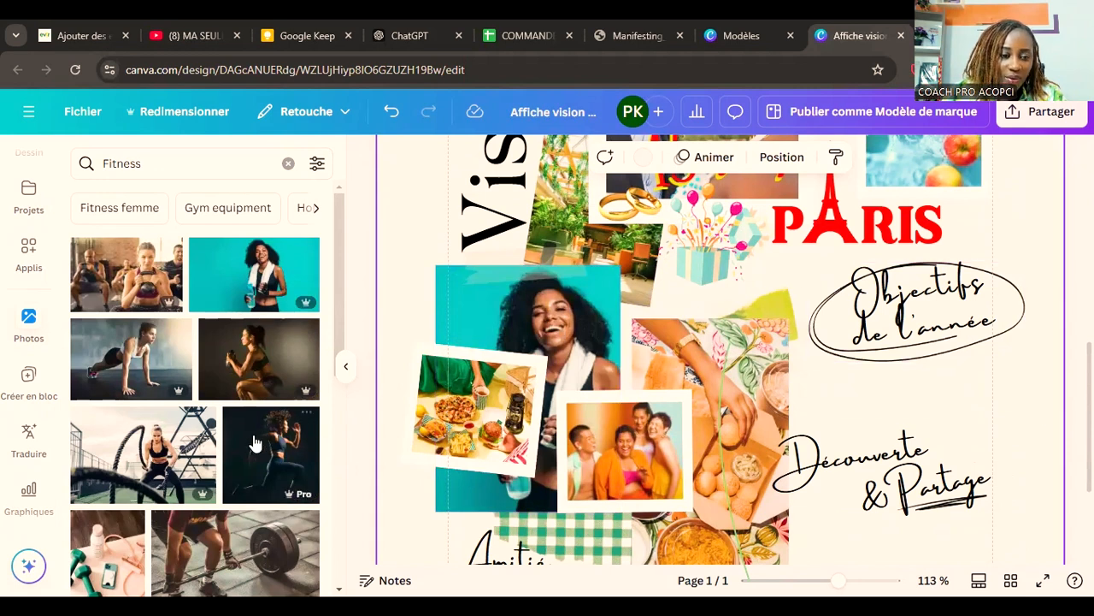
# Step: Search the stock photos for "menu" and browse the results
pyautogui.scroll(-10, 165, 219)
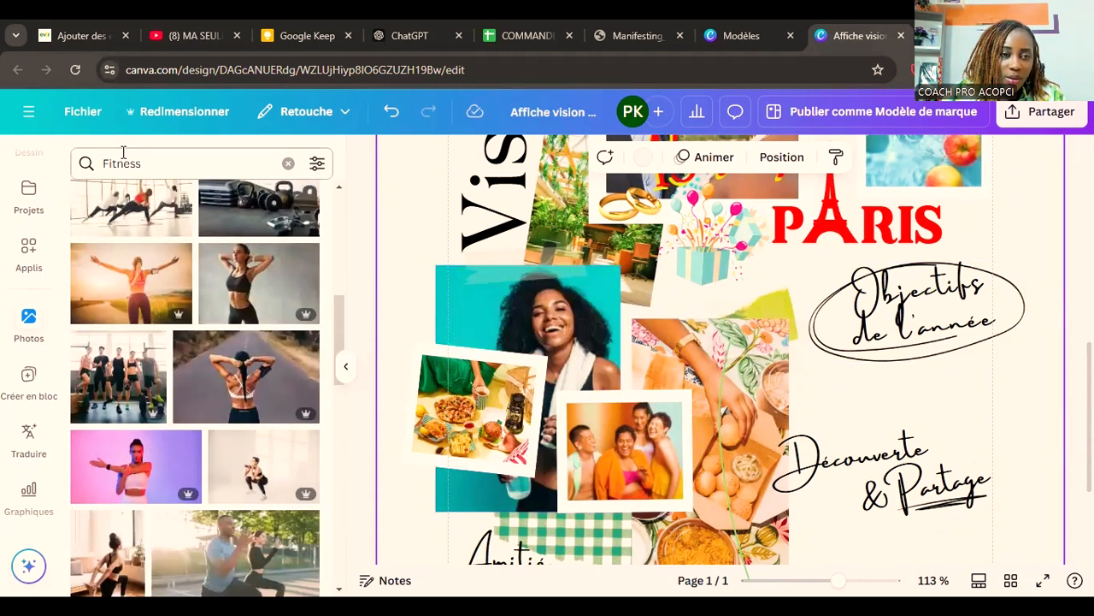
pyautogui.doubleClick(123, 160)
pyautogui.write('menu')
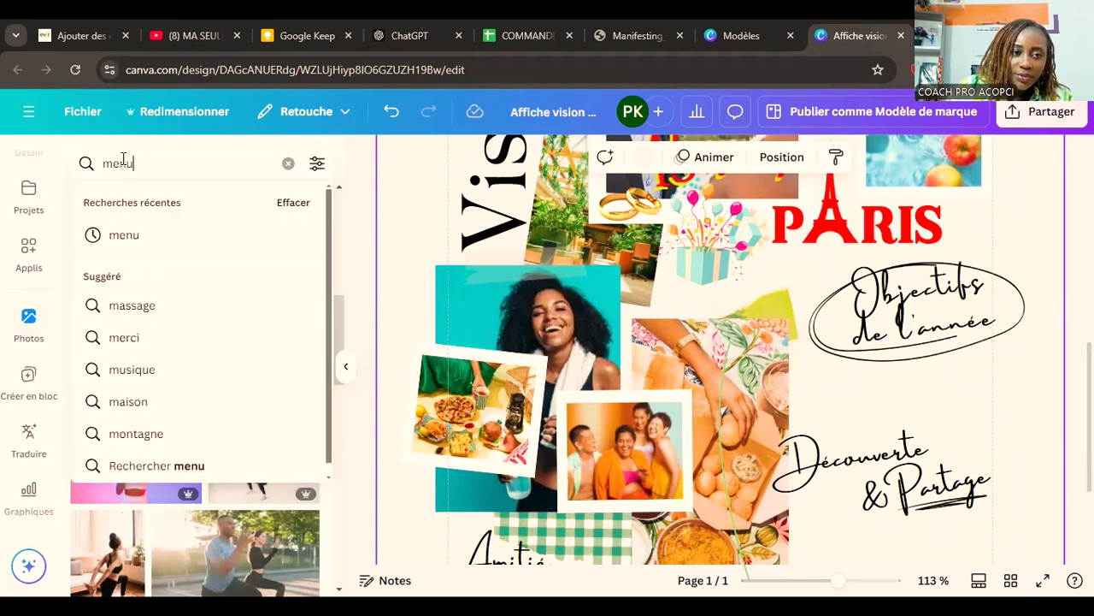
pyautogui.press('Return')
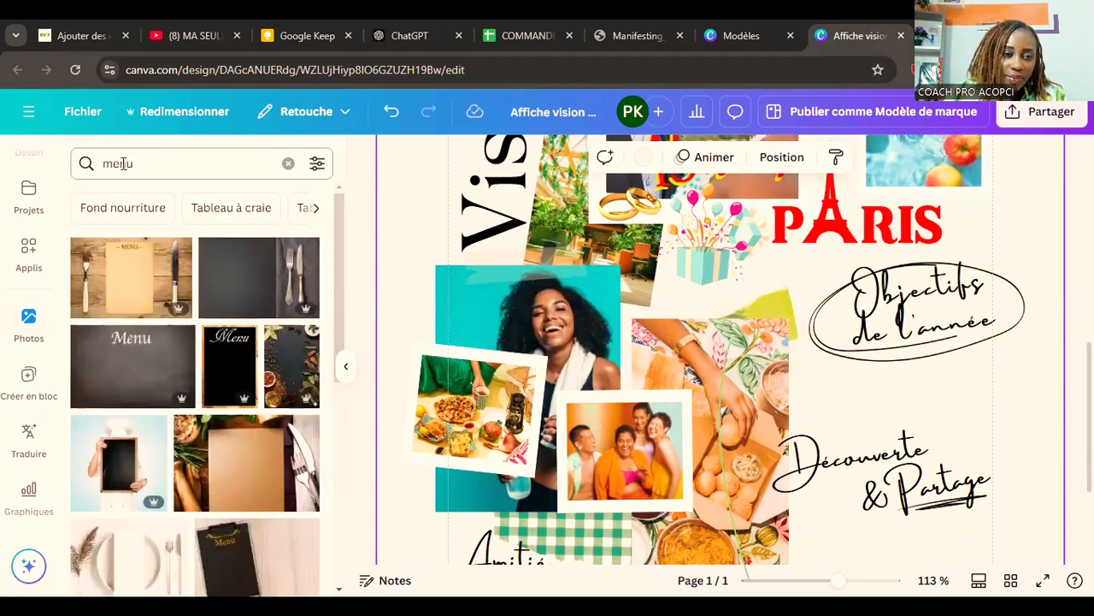
pyautogui.scroll(-5, 134, 188)
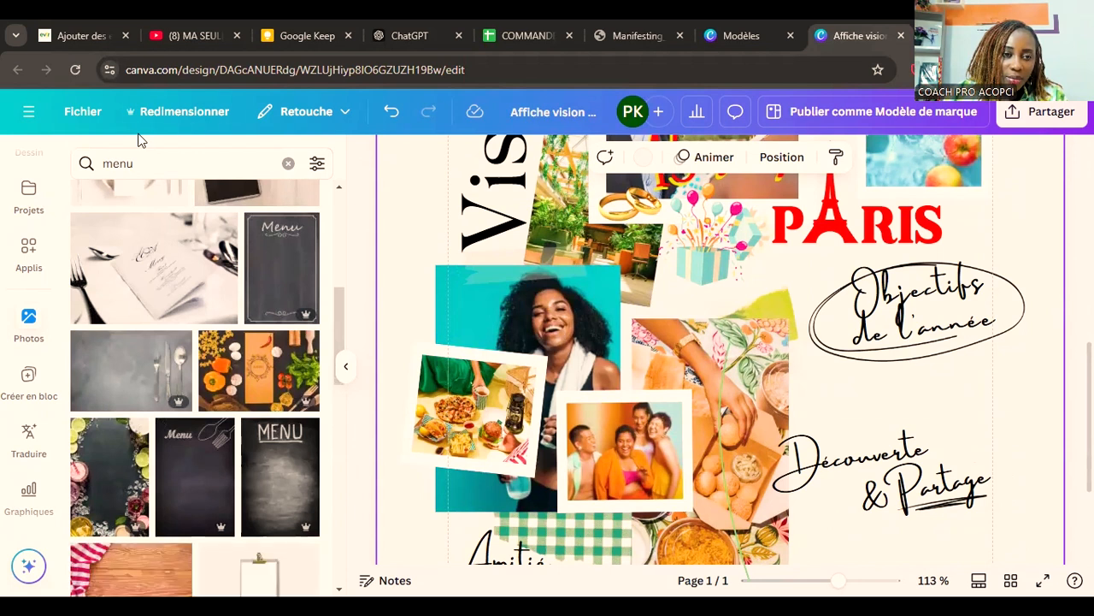
# Step: Search the stock photos for "legumes" and find a photo of assorted vegetables on a white background
pyautogui.click(124, 158)
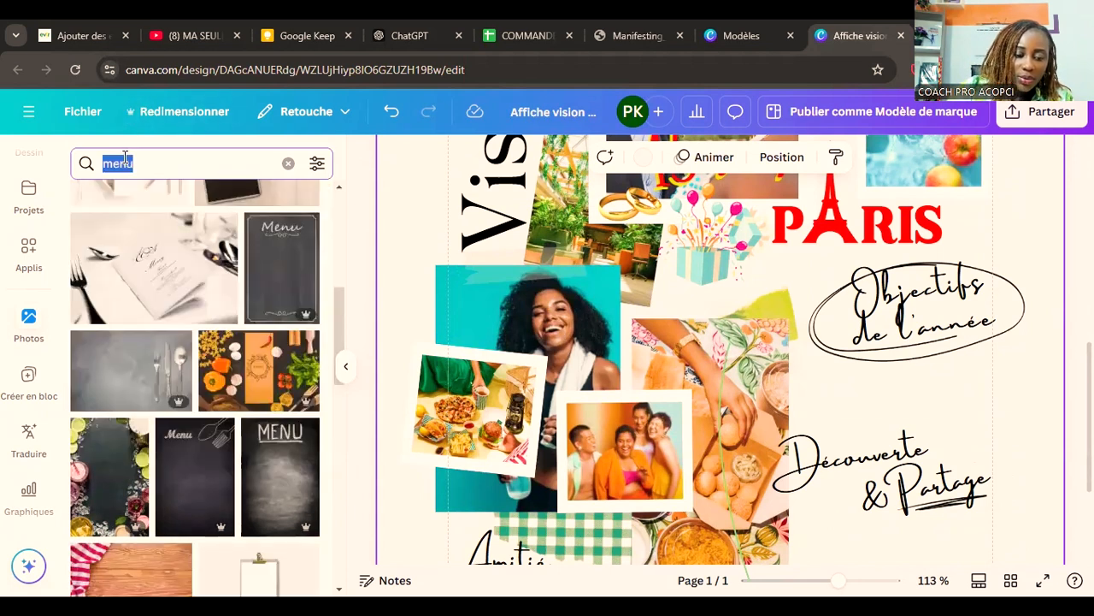
pyautogui.write('foo')
pyautogui.press('BackSpace')
pyautogui.press('BackSpace')
pyautogui.press('BackSpace')
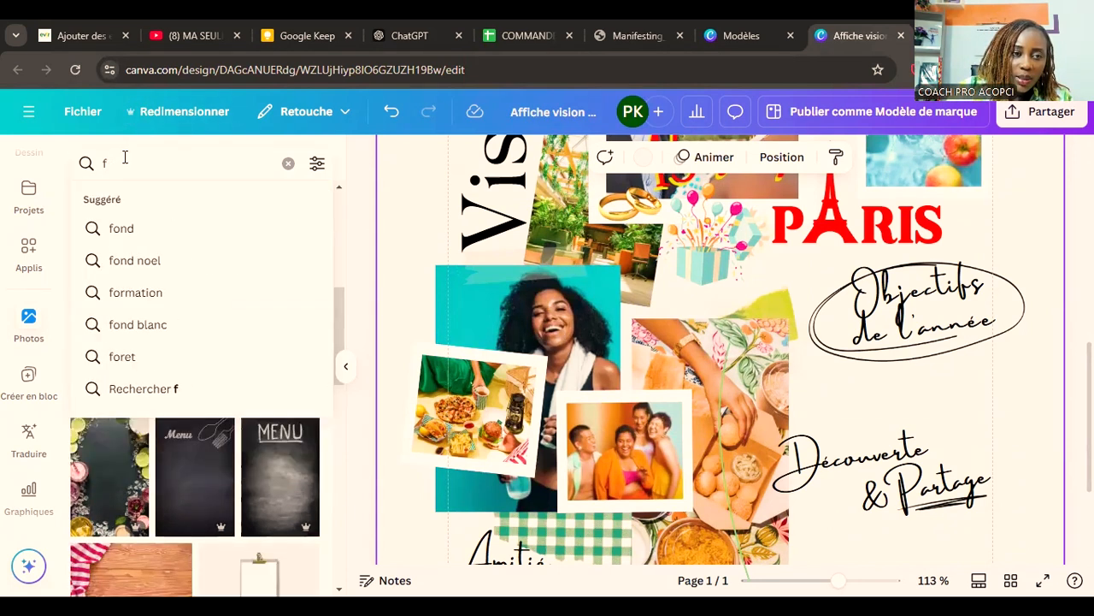
pyautogui.write('legumes')
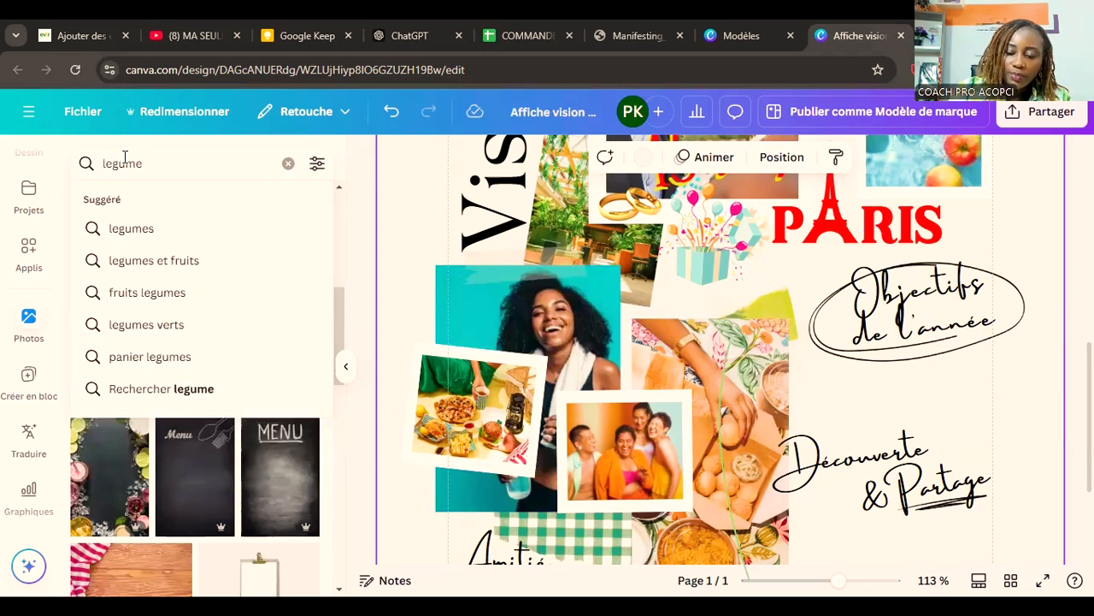
pyautogui.press('Return')
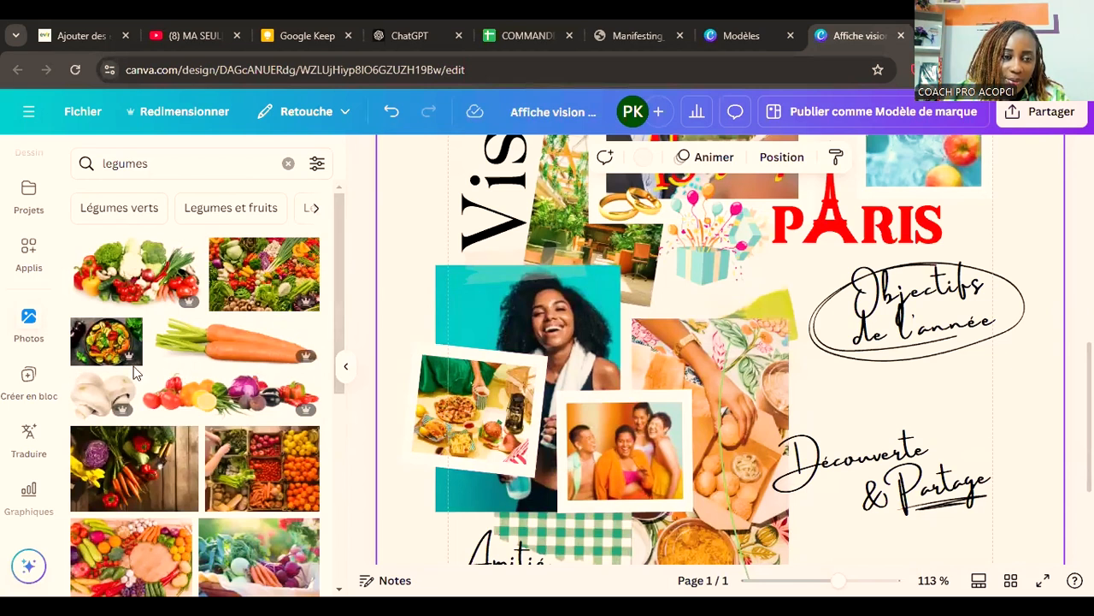
pyautogui.scroll(-1, 134, 366)
pyautogui.scroll(-3, 133, 366)
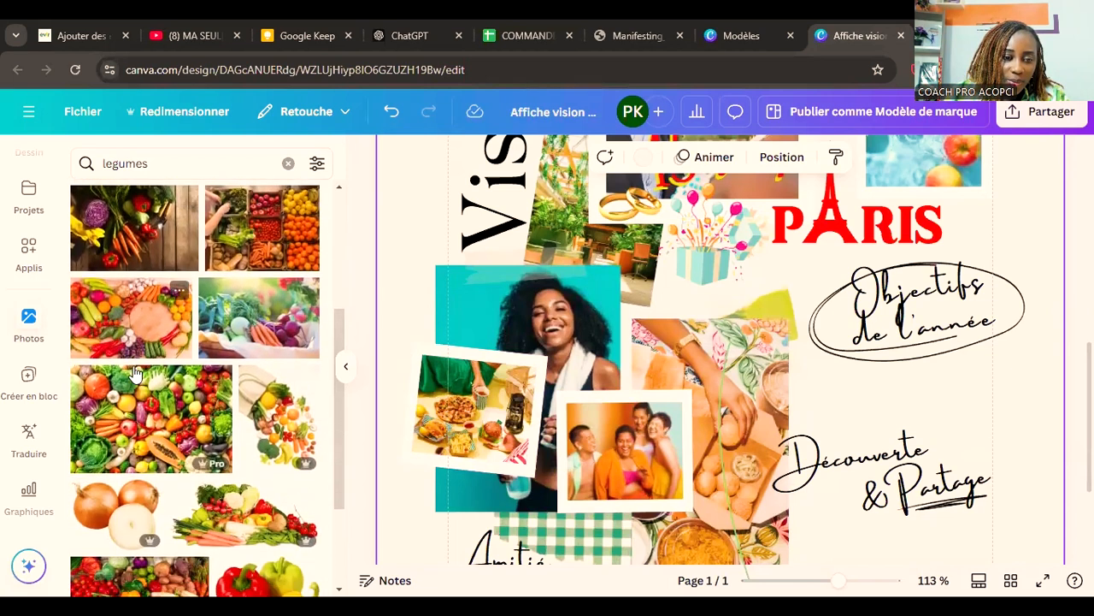
pyautogui.scroll(-2, 133, 372)
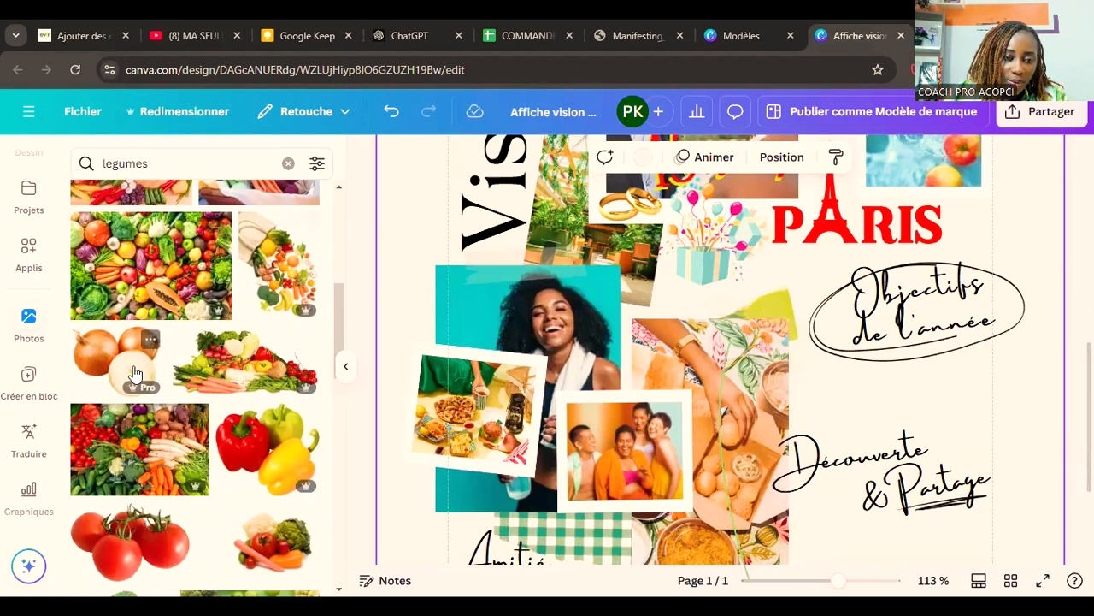
pyautogui.scroll(-2, 133, 373)
pyautogui.scroll(1, 227, 298)
pyautogui.moveTo(227, 296); pyautogui.dragTo(563, 202)
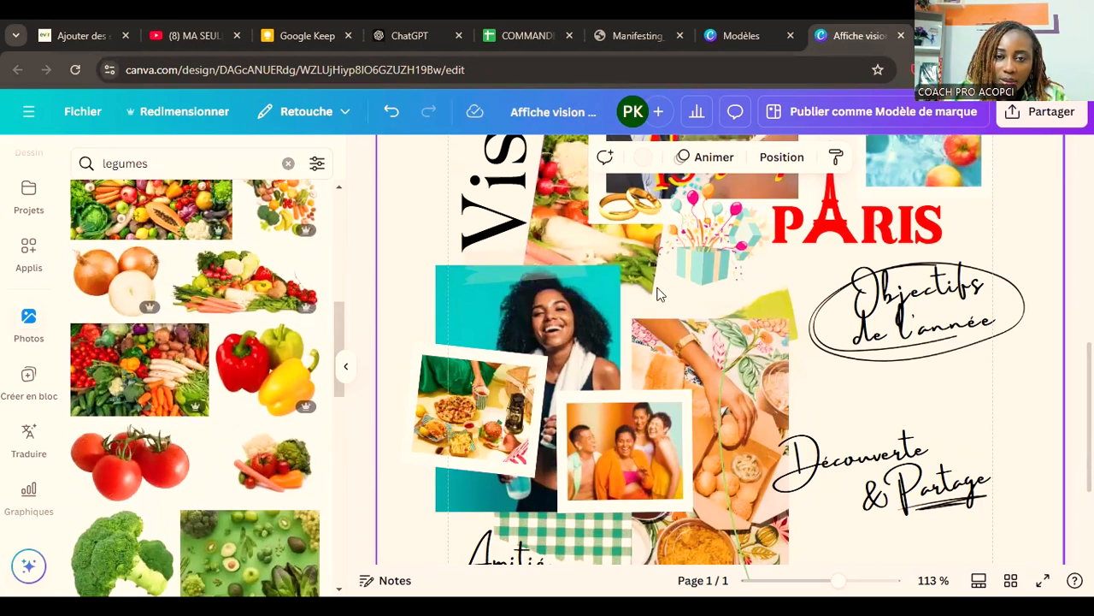
pyautogui.scroll(2, 628, 305)
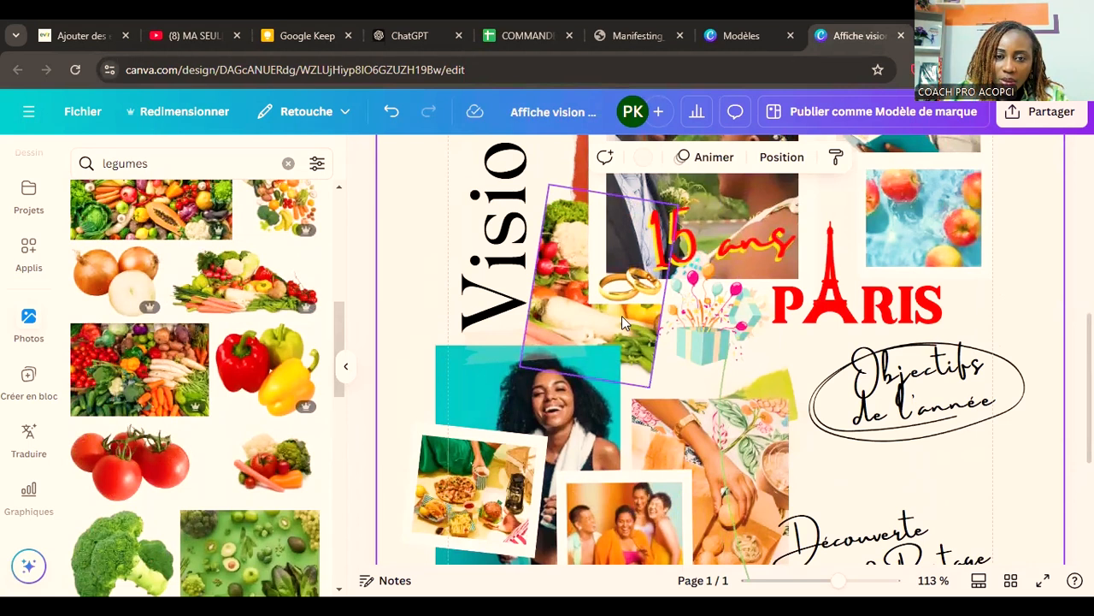
pyautogui.hotkey('ctrl', 'z')
# Step: Replace the food preparation photo beside the friends photo with the assorted vegetables photo and widen its frame to the right
pyautogui.scroll(-2, 559, 365)
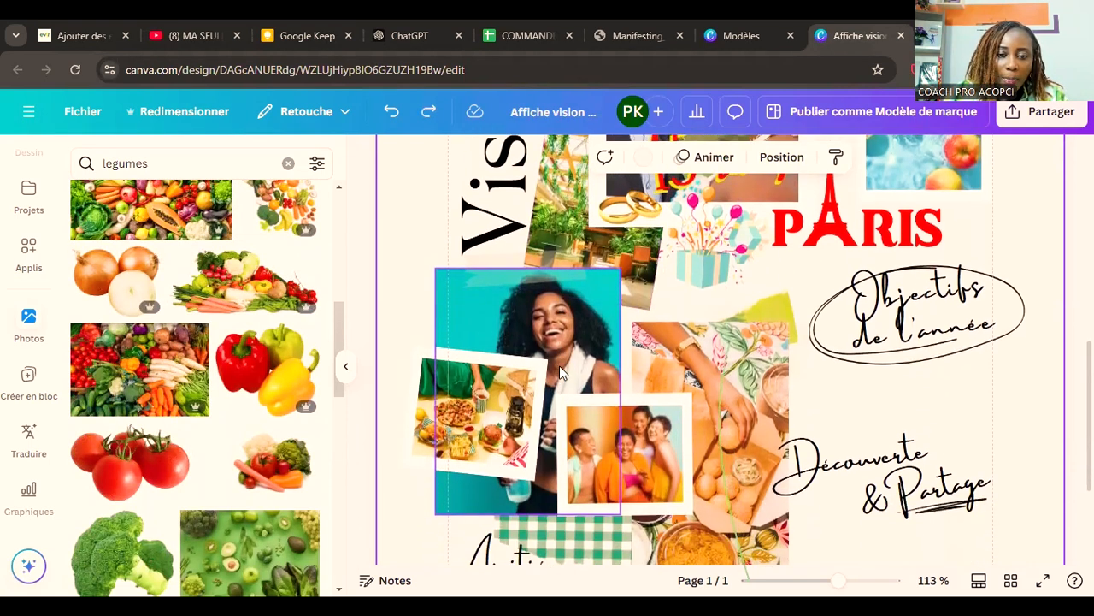
pyautogui.moveTo(238, 284); pyautogui.dragTo(697, 355)
pyautogui.moveTo(781, 317); pyautogui.dragTo(742, 314)
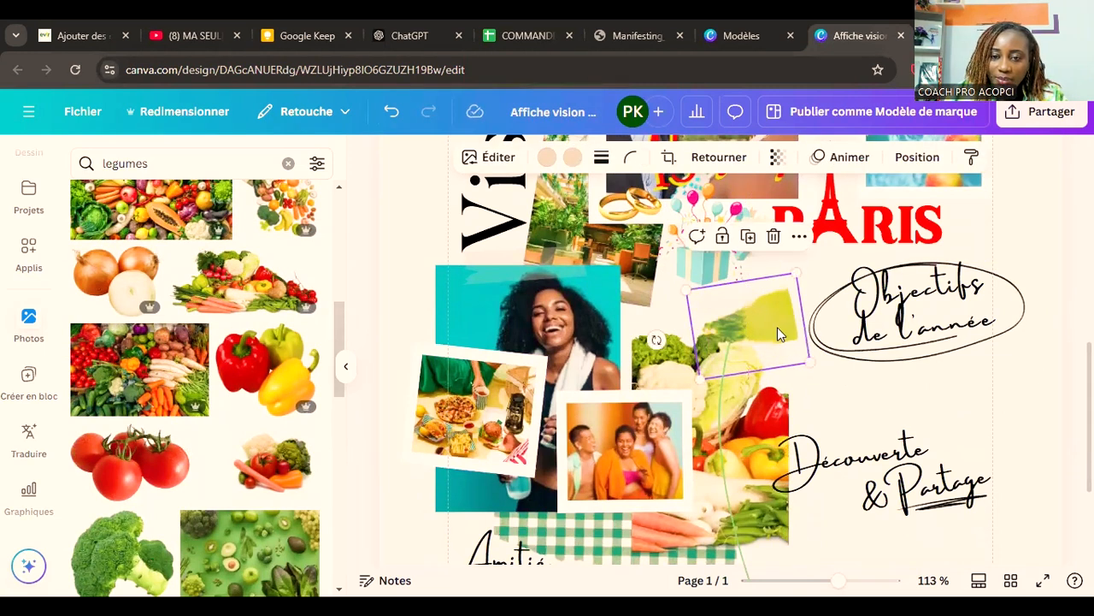
pyautogui.scroll(-2, 955, 377)
pyautogui.click(761, 330)
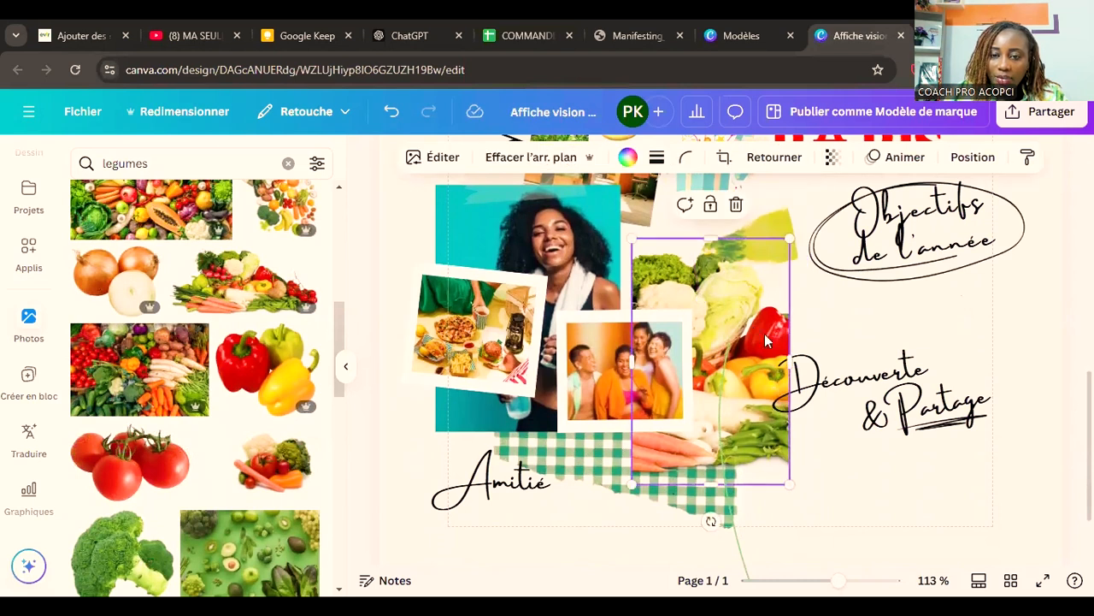
pyautogui.moveTo(789, 350); pyautogui.dragTo(814, 348)
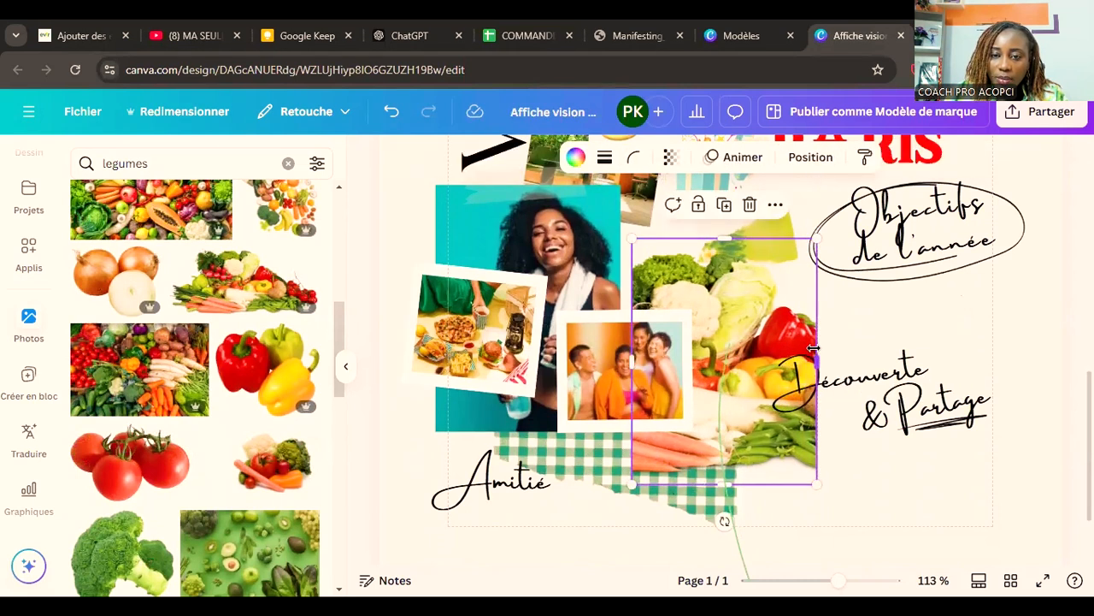
# Step: Move the "Découverte" caption off the vegetables photo, up and to the right, and change its text to "Objectif"
pyautogui.click(895, 432)
pyautogui.moveTo(851, 399); pyautogui.dragTo(898, 365)
pyautogui.doubleClick(898, 363)
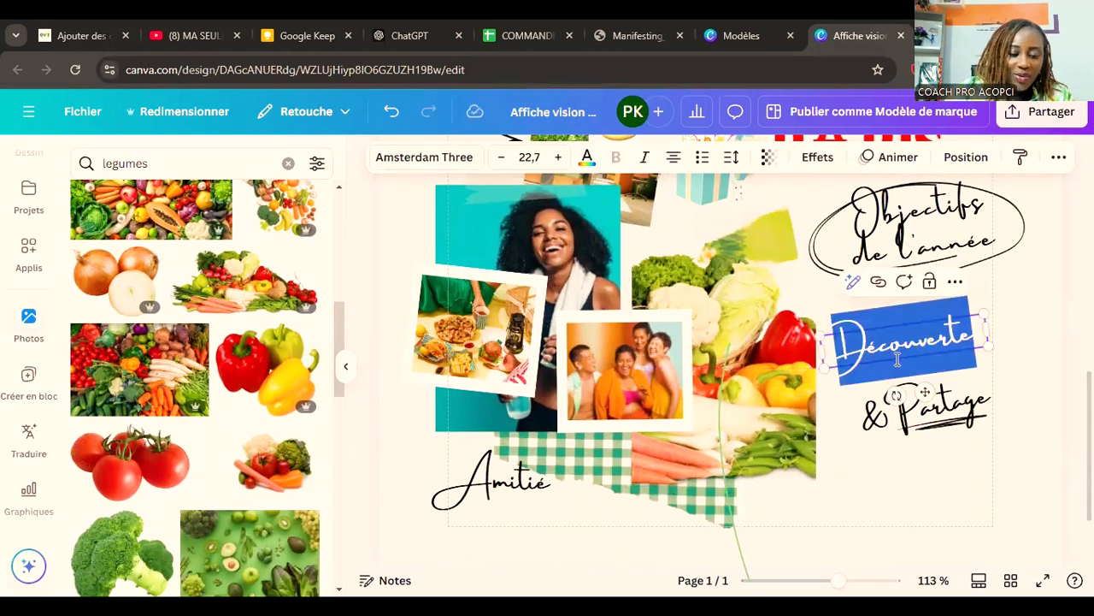
pyautogui.write('Objecti')
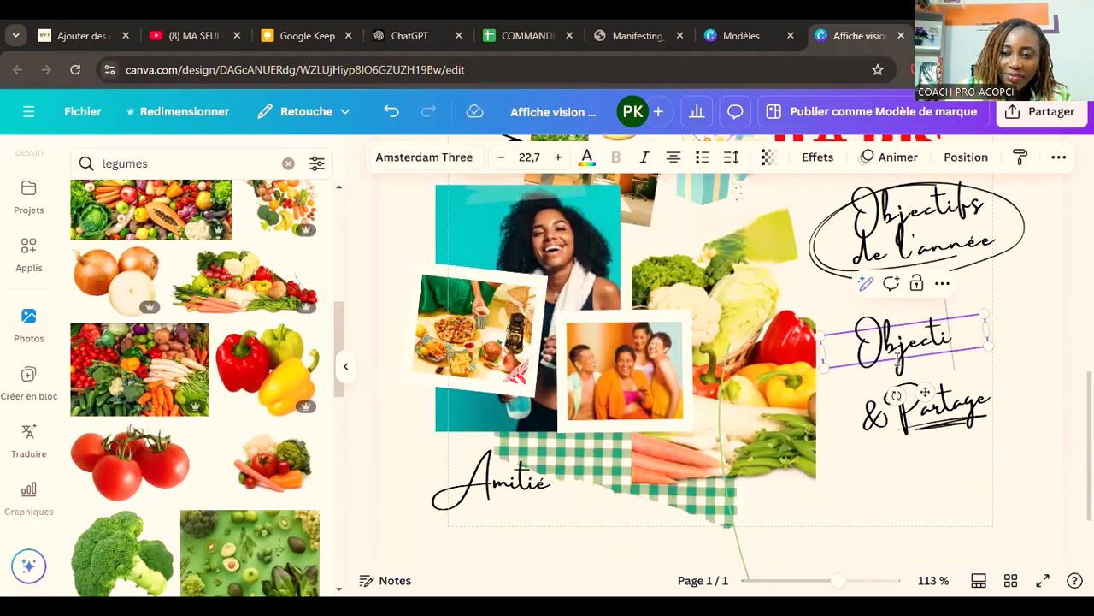
pyautogui.write('f')
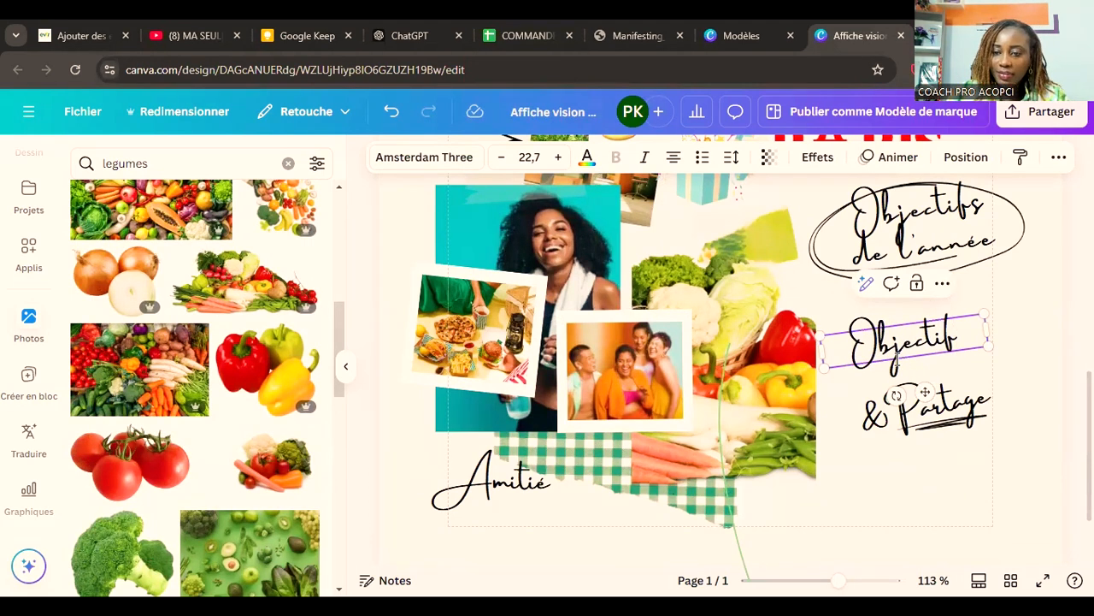
# Step: Replace the "& Partage" caption text with "90kg"
pyautogui.click(924, 411)
pyautogui.doubleClick(924, 414)
pyautogui.write('90kg')
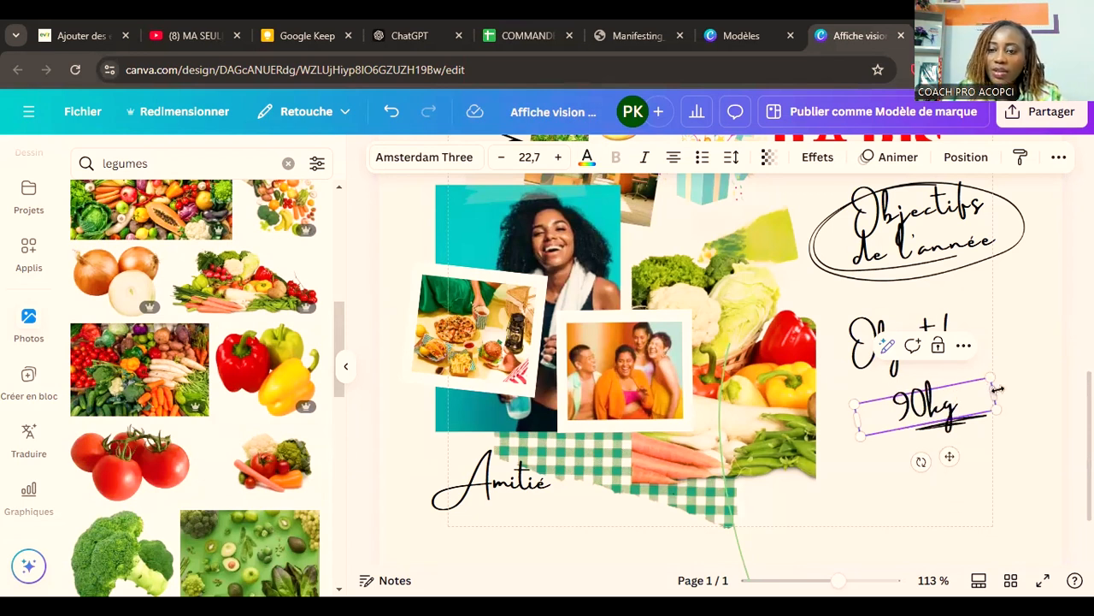
# Step: Group the goal caption tightly by shifting "Objectif" left, "90kg" up beneath it and the underline stroke directly under "90kg"
pyautogui.click(862, 335)
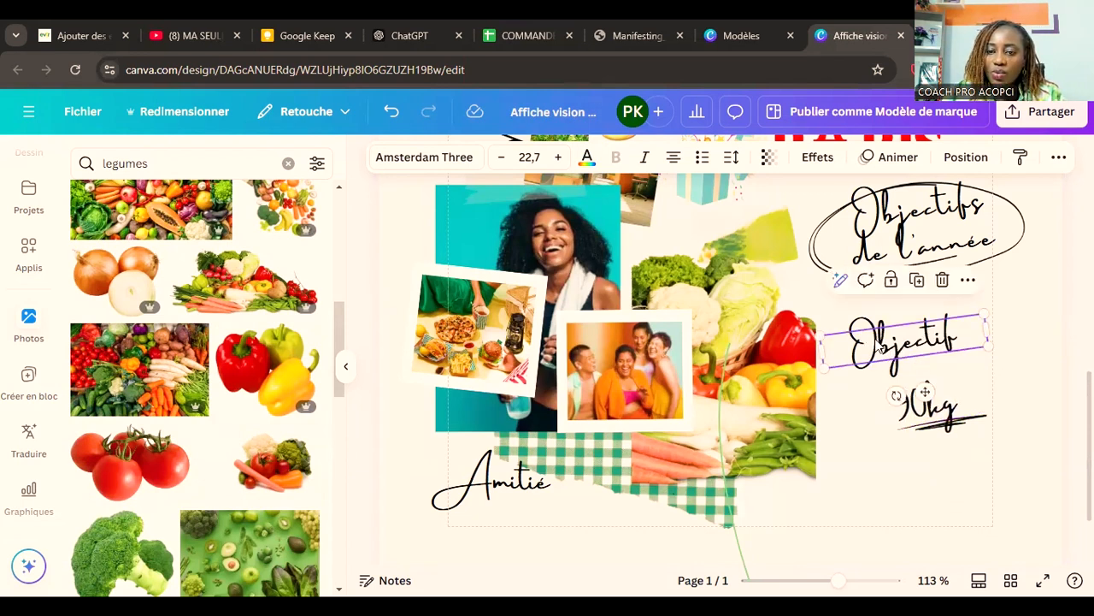
pyautogui.moveTo(880, 344); pyautogui.dragTo(856, 345)
pyautogui.moveTo(919, 399); pyautogui.dragTo(910, 375)
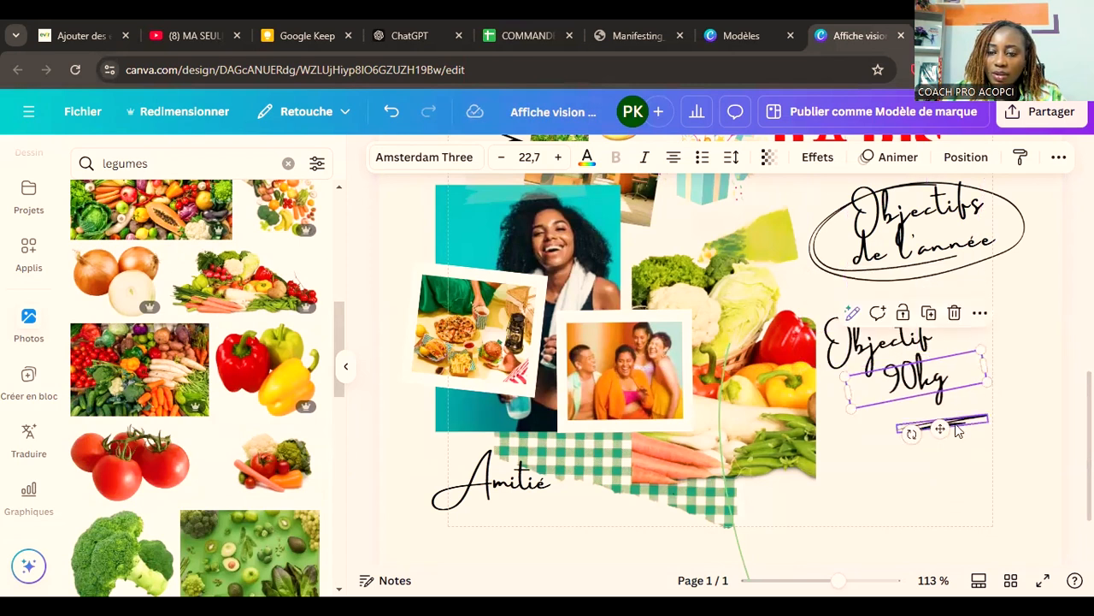
pyautogui.moveTo(956, 427); pyautogui.dragTo(939, 395)
pyautogui.click(1000, 434)
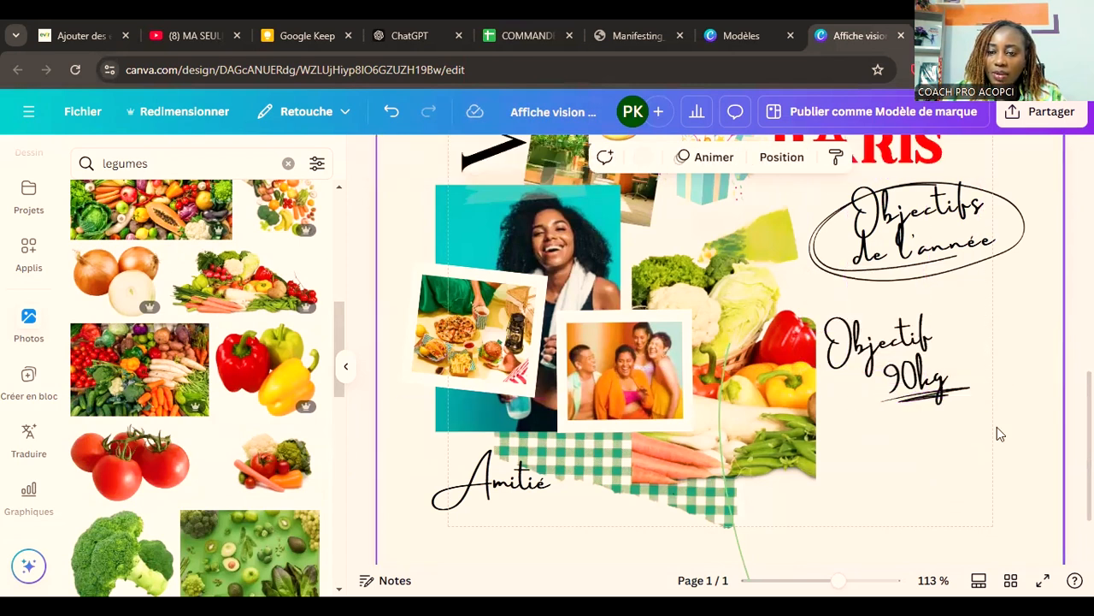
# Step: Move "Objectif", "90kg" and the underline together onto the lower right part of the vegetables photo
pyautogui.moveTo(985, 415); pyautogui.dragTo(816, 313)
pyautogui.moveTo(893, 349)
pyautogui.mouseDown()
pyautogui.moveTo(784, 406)
pyautogui.moveTo(776, 452)
pyautogui.mouseUp()
pyautogui.click(911, 413)
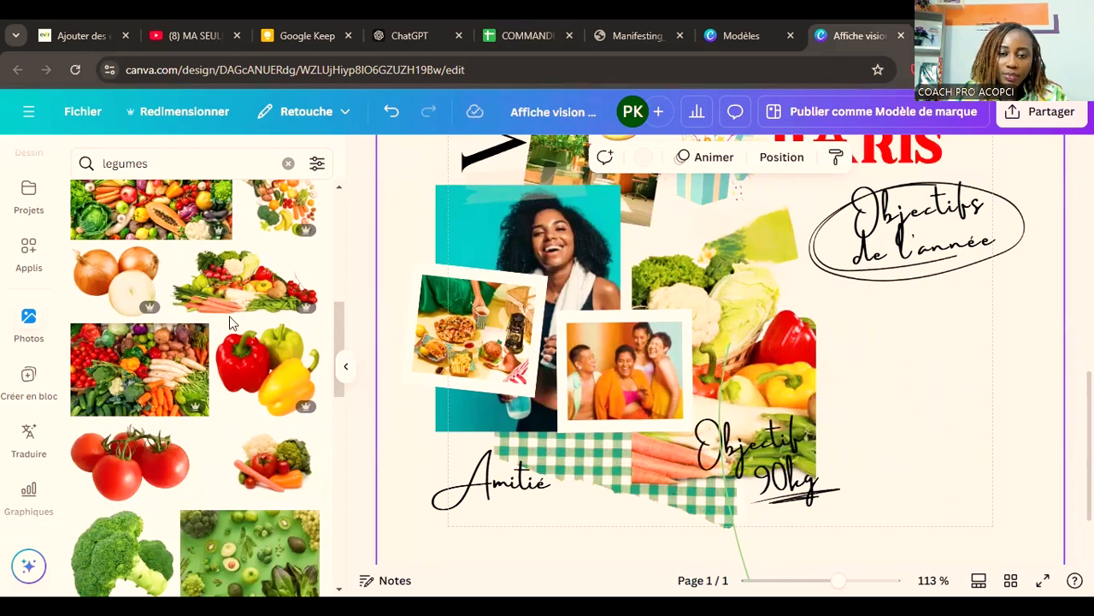
# Step: Search the stock photos for "natation"
pyautogui.scroll(-4, 141, 264)
pyautogui.click(119, 169)
pyautogui.doubleClick(119, 168)
pyautogui.write('atation')
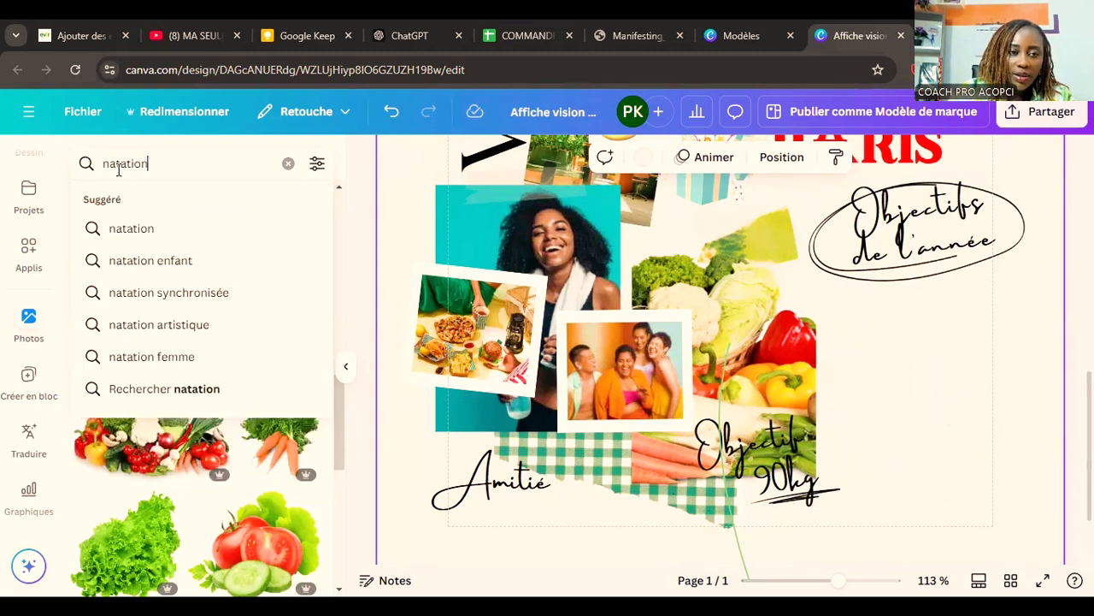
pyautogui.press('Return')
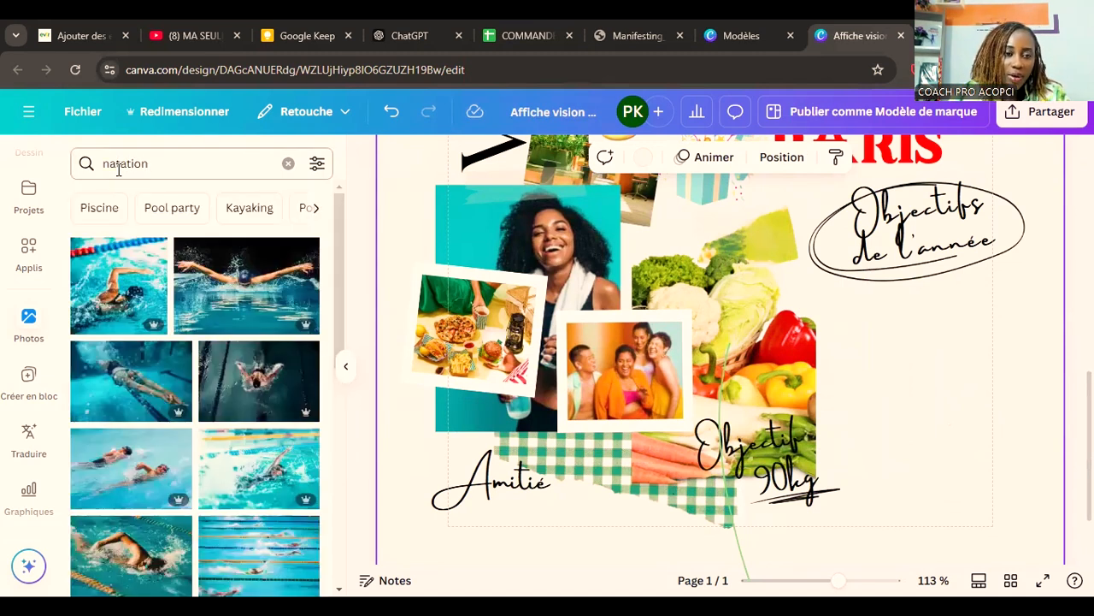
# Step: Replace the food photo in the tilted frame with the photo of a woman and two girls in yellow swimsuits, and adjust its crop
pyautogui.scroll(-3, 223, 334)
pyautogui.scroll(-5, 223, 340)
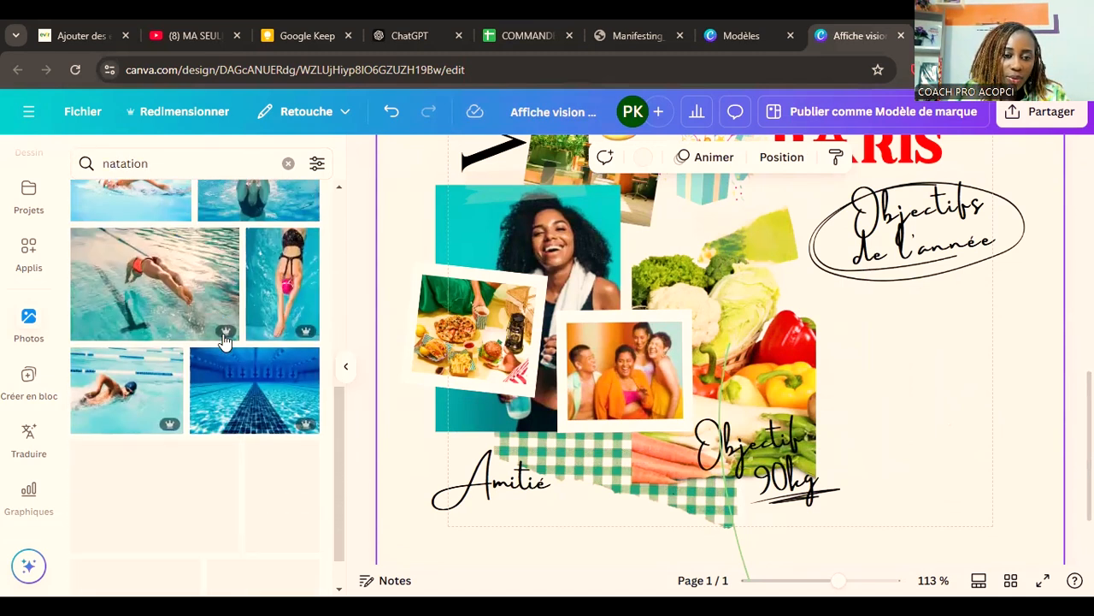
pyautogui.scroll(-5, 224, 340)
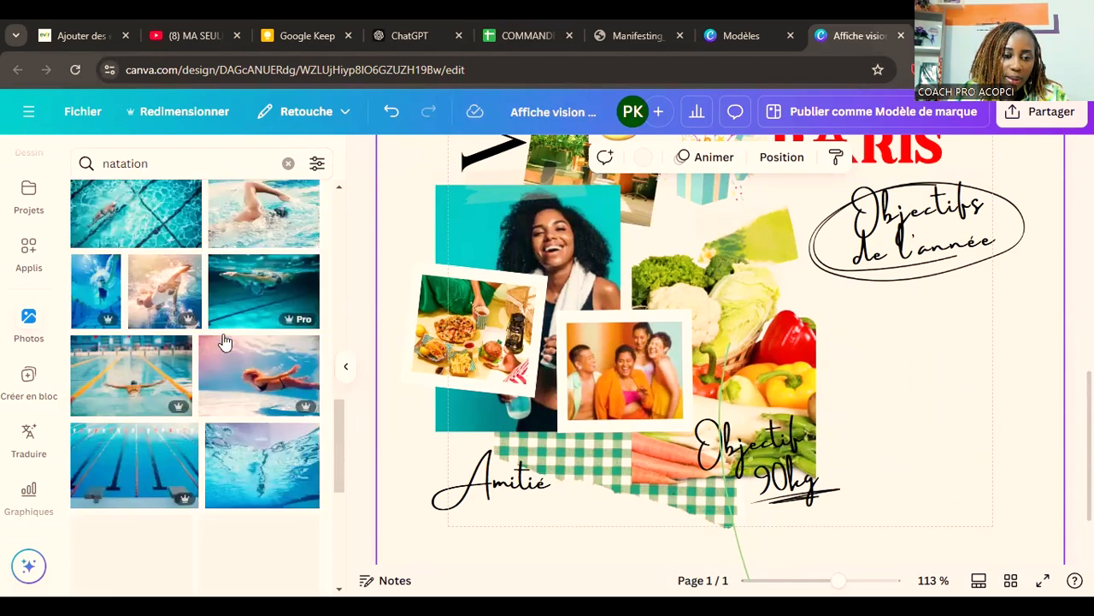
pyautogui.scroll(-3, 223, 340)
pyautogui.scroll(-5, 223, 340)
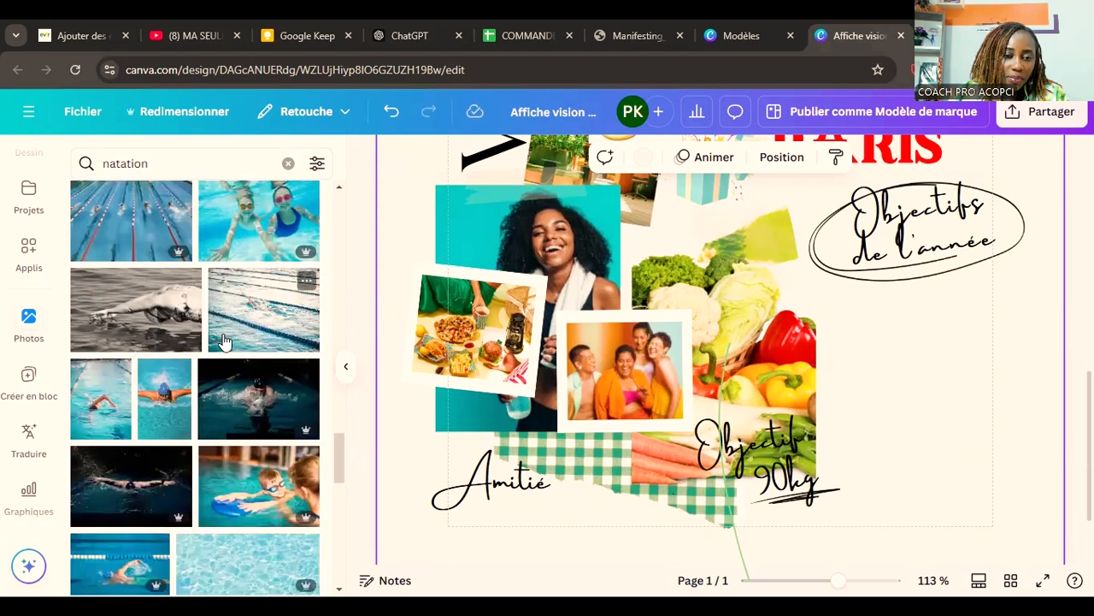
pyautogui.scroll(-3, 224, 341)
pyautogui.scroll(-3, 224, 340)
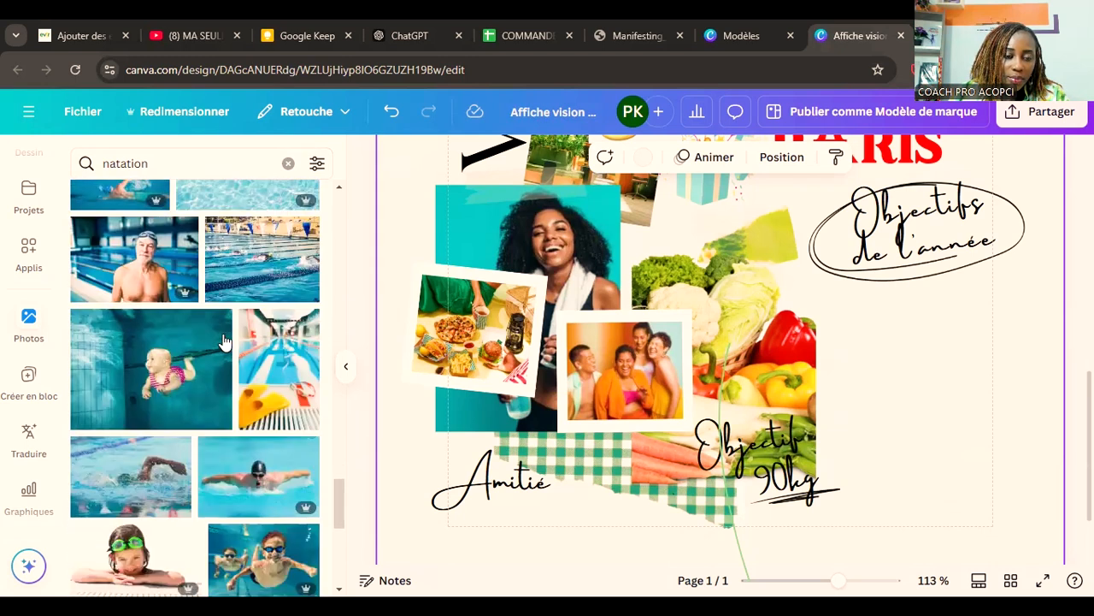
pyautogui.scroll(-5, 223, 340)
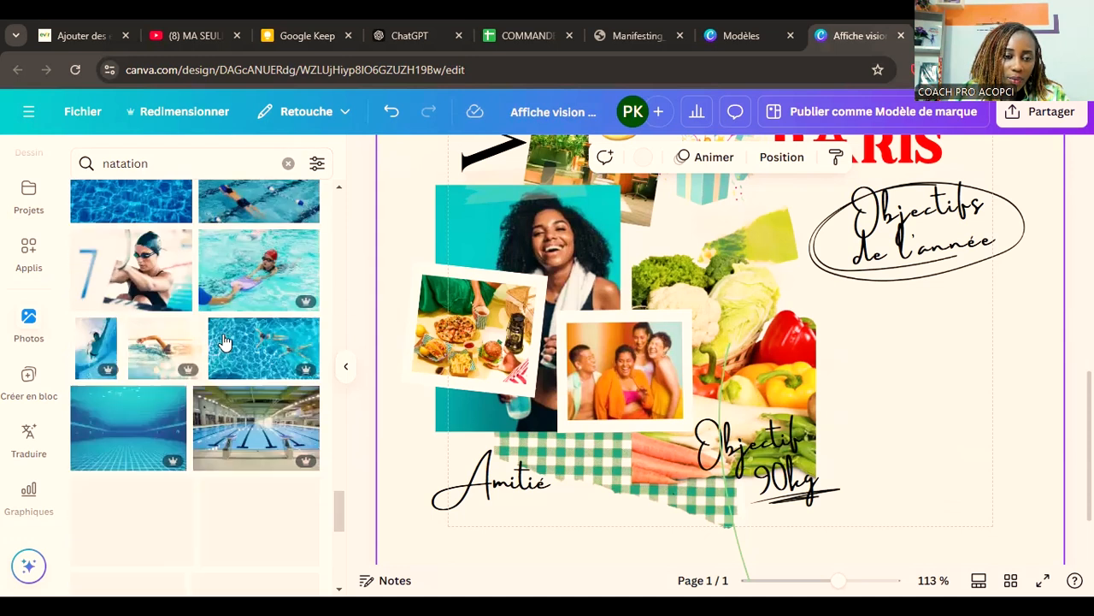
pyautogui.scroll(-3, 223, 340)
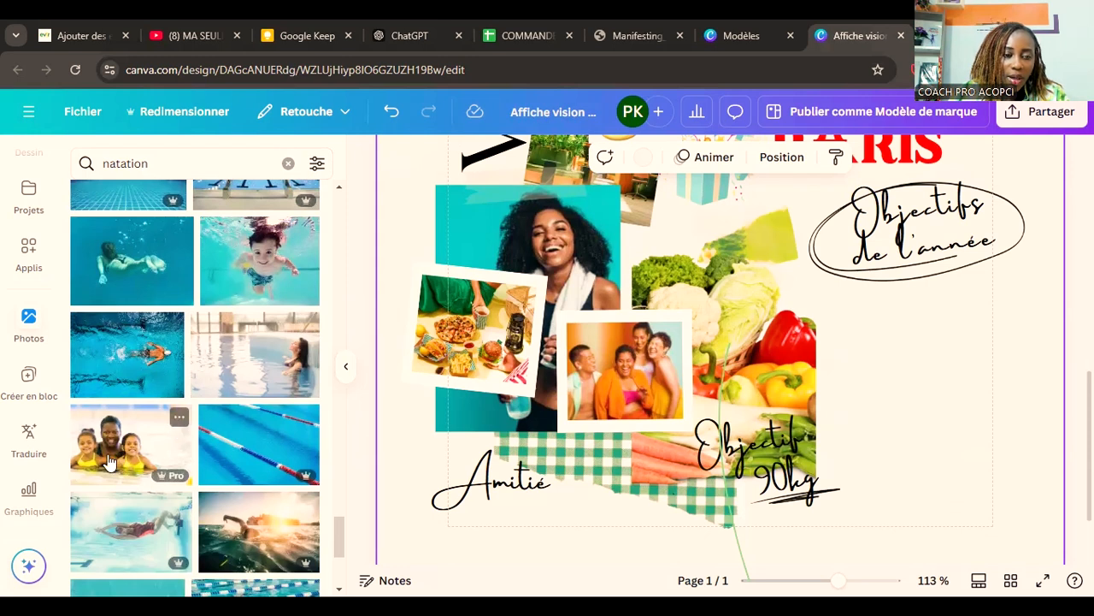
pyautogui.moveTo(463, 350); pyautogui.dragTo(624, 444)
pyautogui.doubleClick(482, 310)
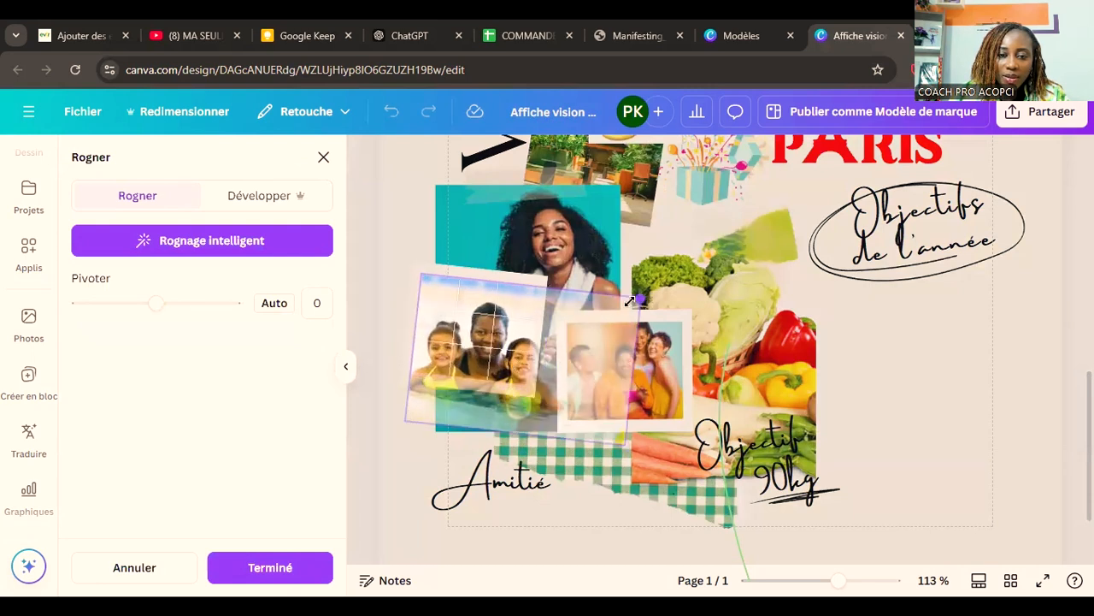
pyautogui.click(906, 396)
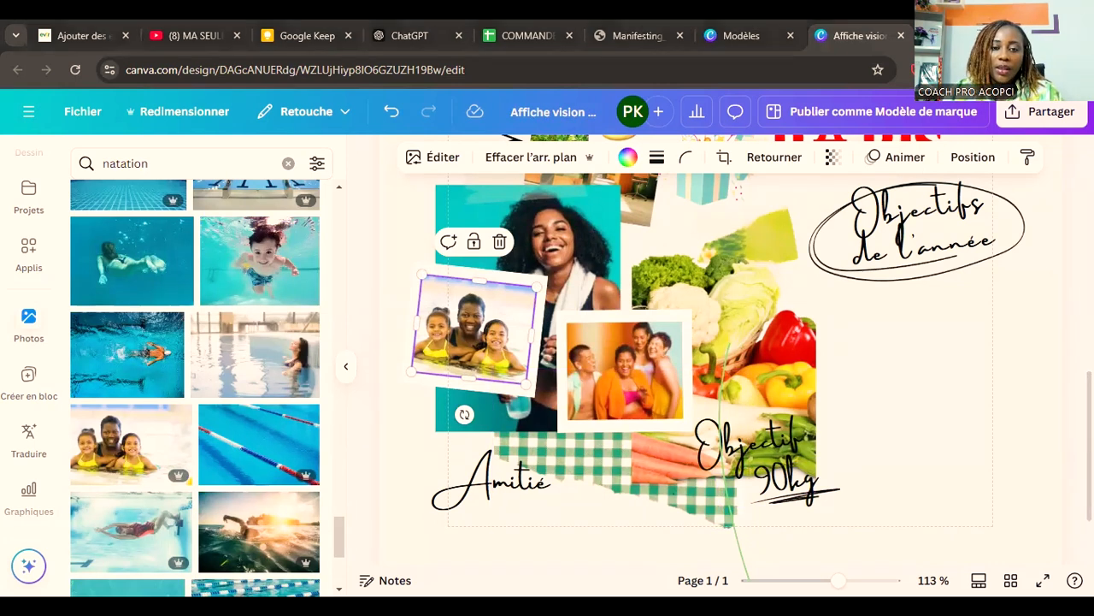
pyautogui.click(874, 384)
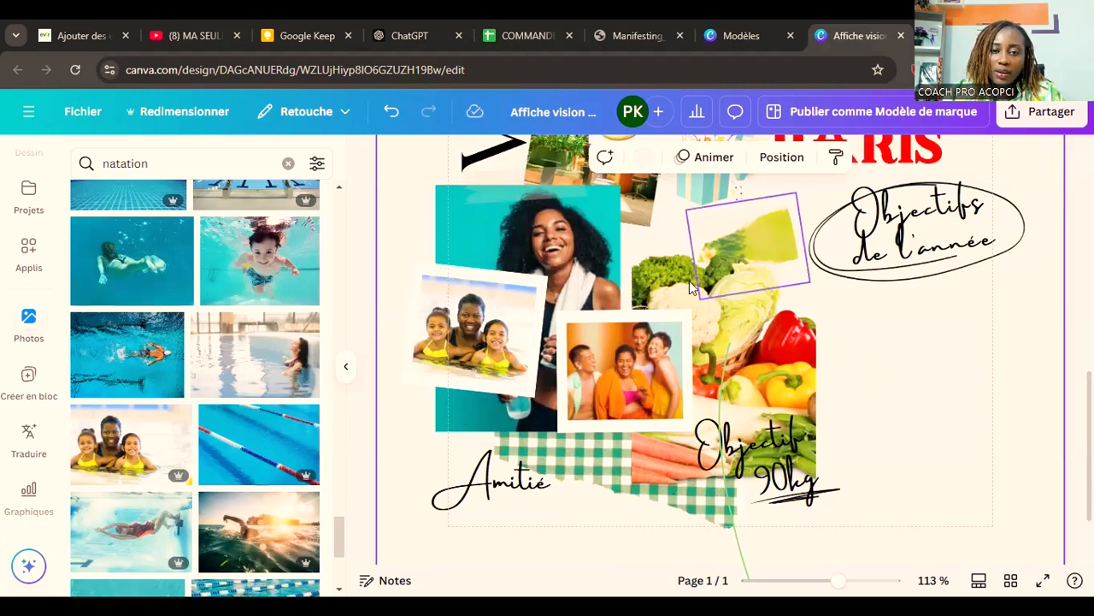
# Step: Move the circled "Objectifs de l'année" caption slightly left, inside the page margin
pyautogui.click(546, 203)
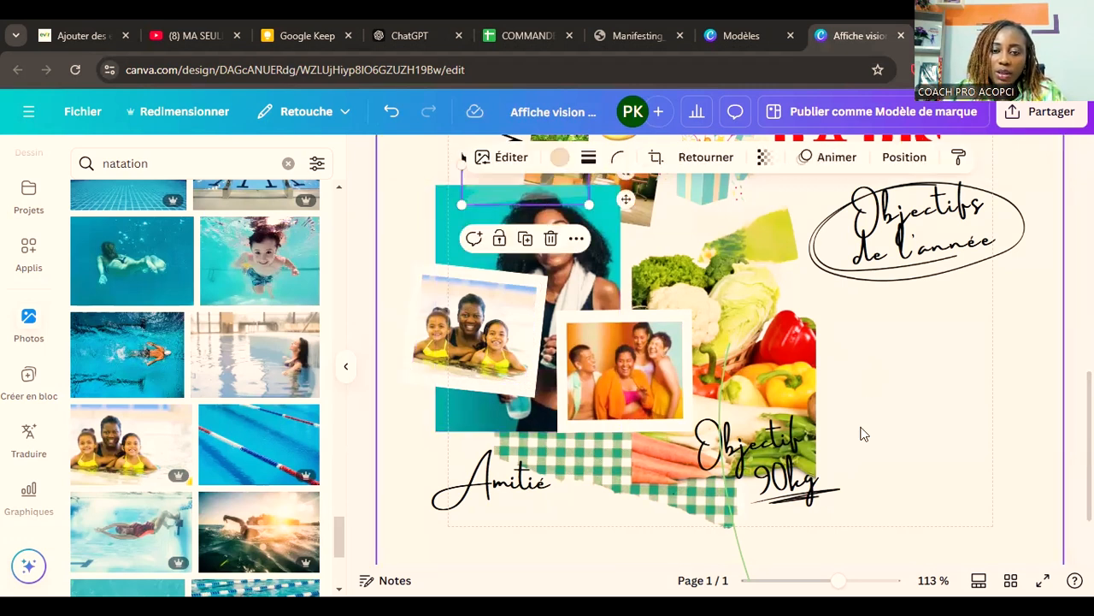
pyautogui.click(885, 477)
pyautogui.scroll(-1, 887, 479)
pyautogui.scroll(2, 887, 479)
pyautogui.scroll(3, 887, 479)
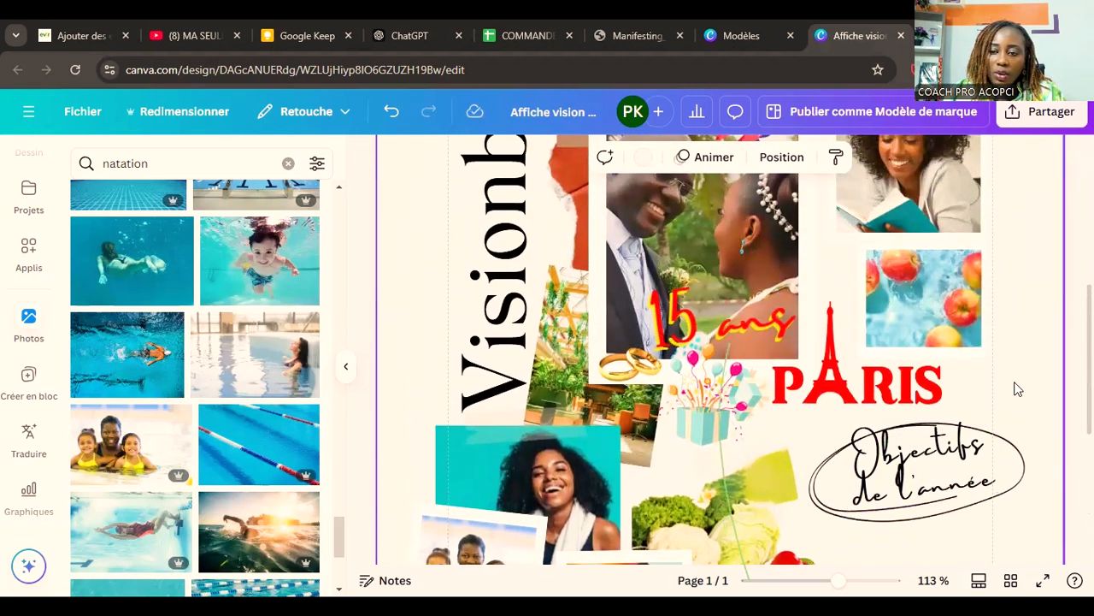
pyautogui.click(917, 469)
pyautogui.moveTo(917, 469); pyautogui.dragTo(876, 477)
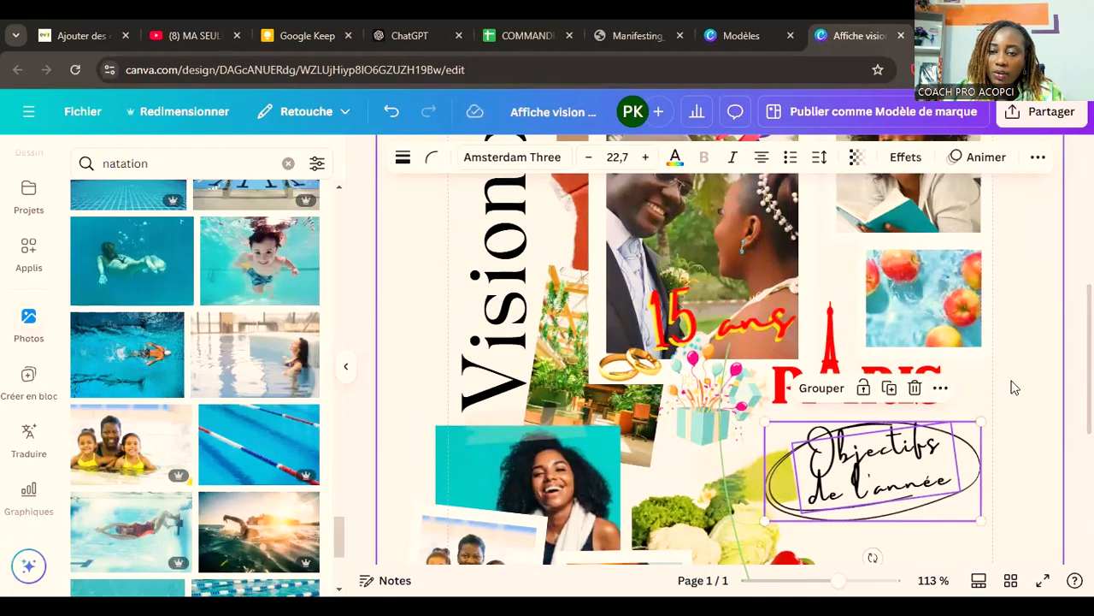
pyautogui.click(987, 415)
# Step: Search the stock photos for "eau"
pyautogui.scroll(2, 988, 415)
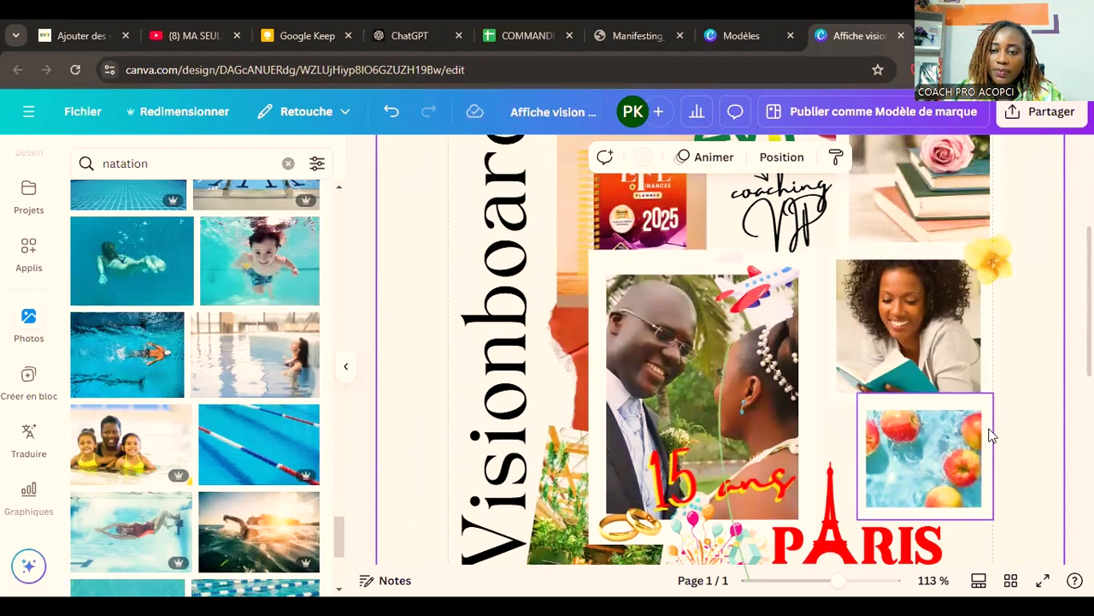
pyautogui.scroll(-5, 989, 435)
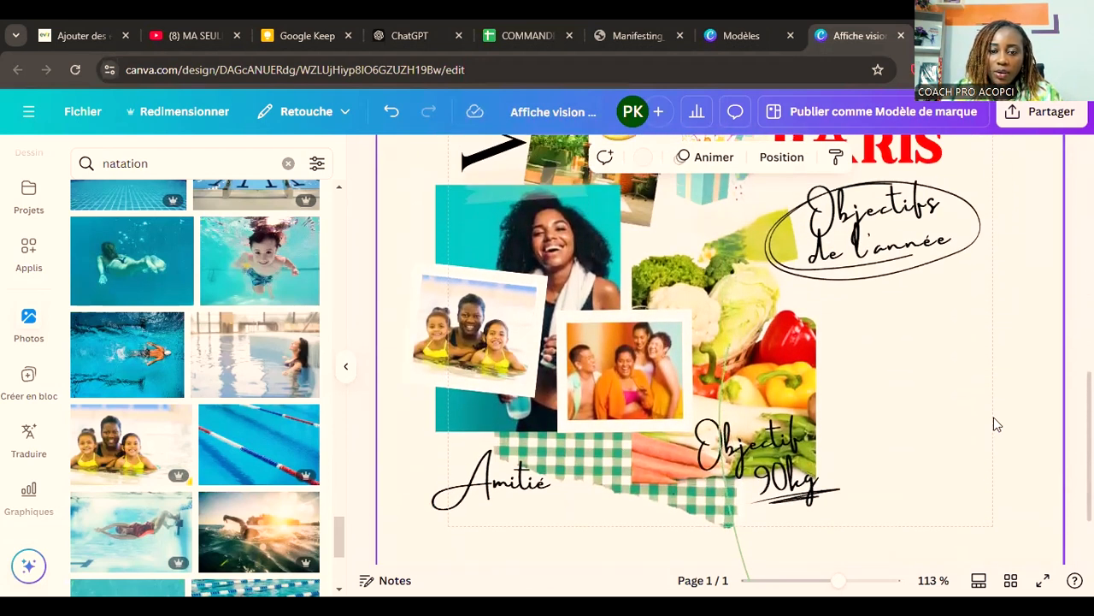
pyautogui.doubleClick(113, 165)
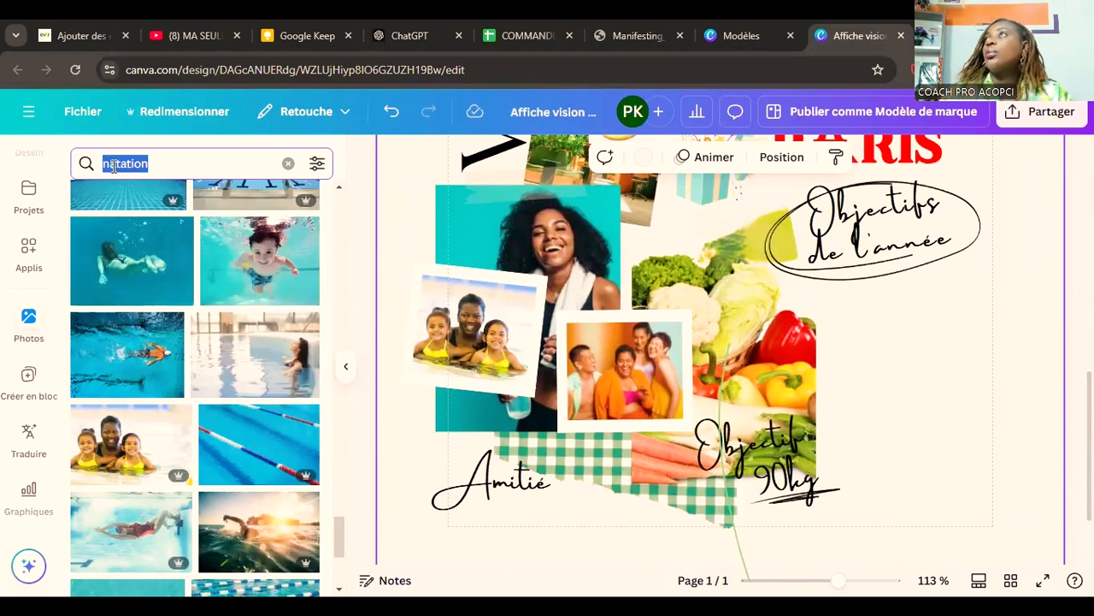
pyautogui.write('eau')
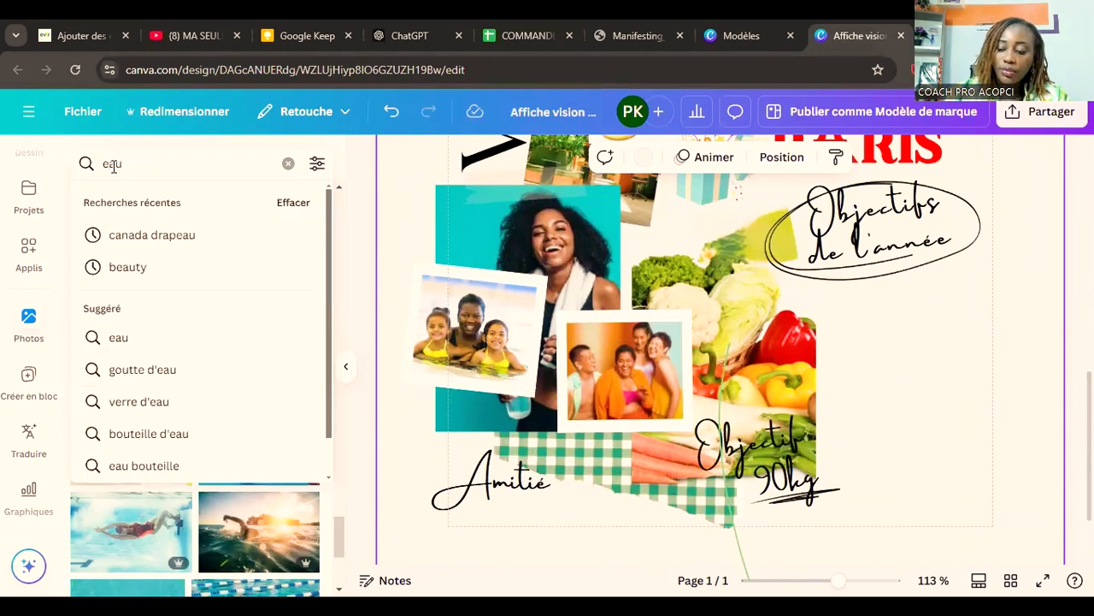
pyautogui.press('Return')
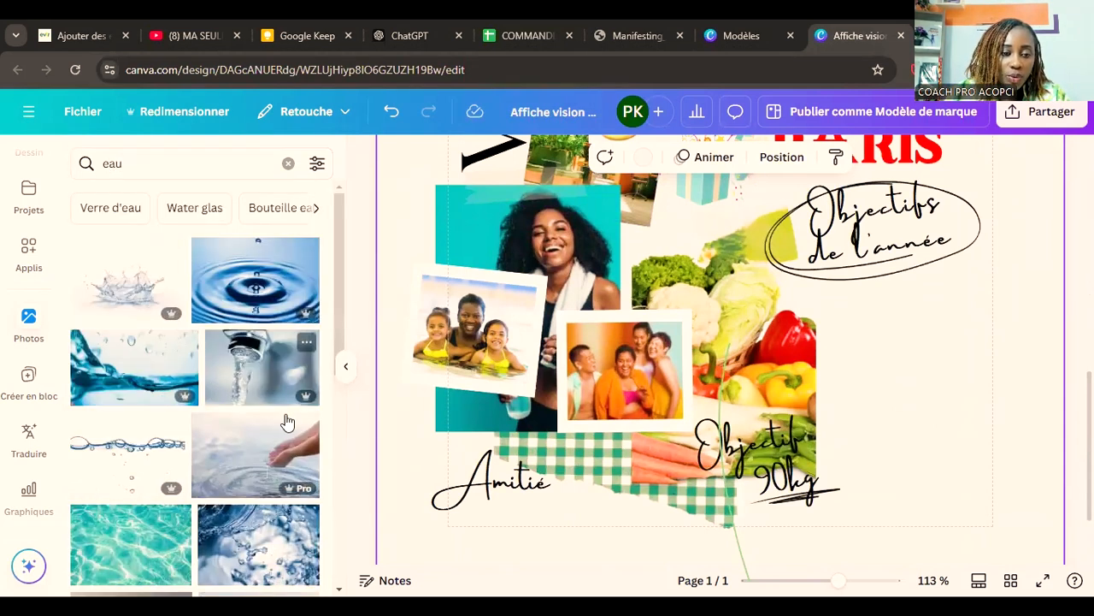
# Step: Replace the photo of three laughing friends with the blue water bottle and splashing glass photo
pyautogui.scroll(-10, 288, 422)
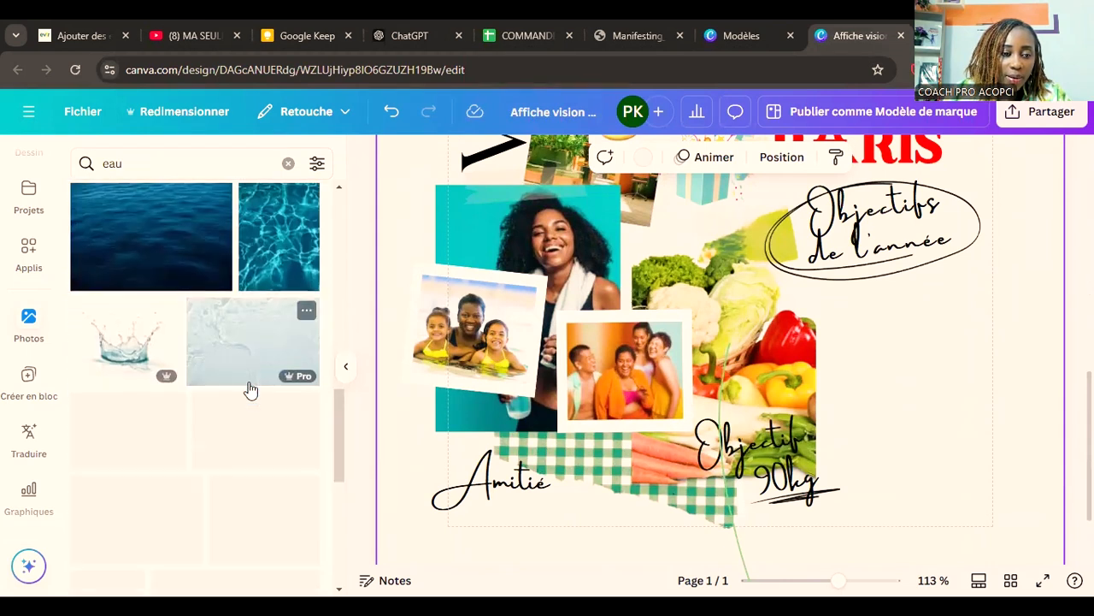
pyautogui.scroll(-3, 250, 389)
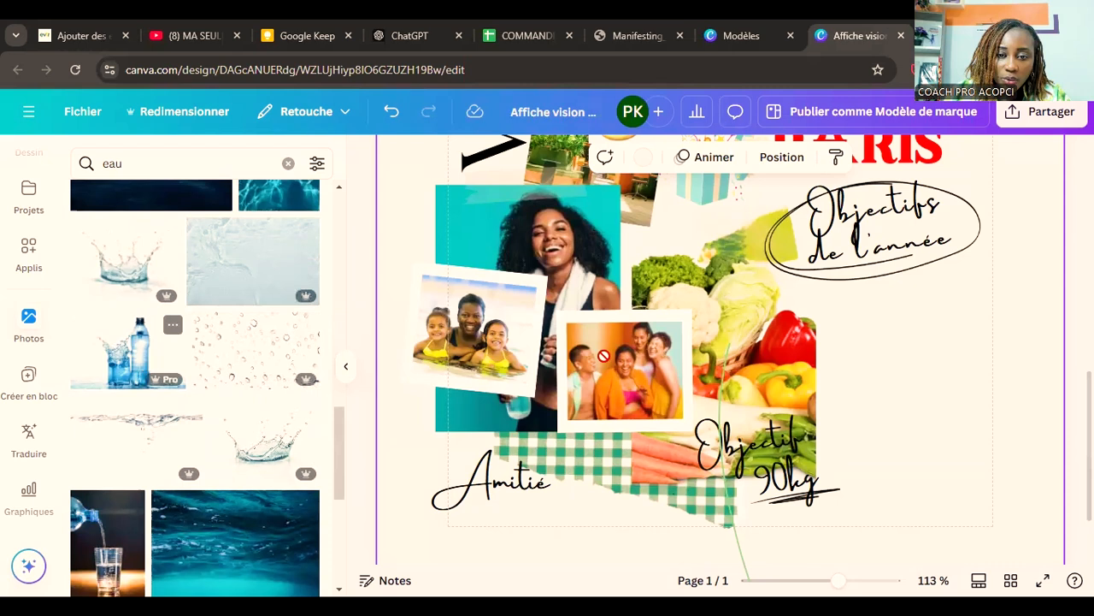
pyautogui.moveTo(128, 351); pyautogui.dragTo(611, 363)
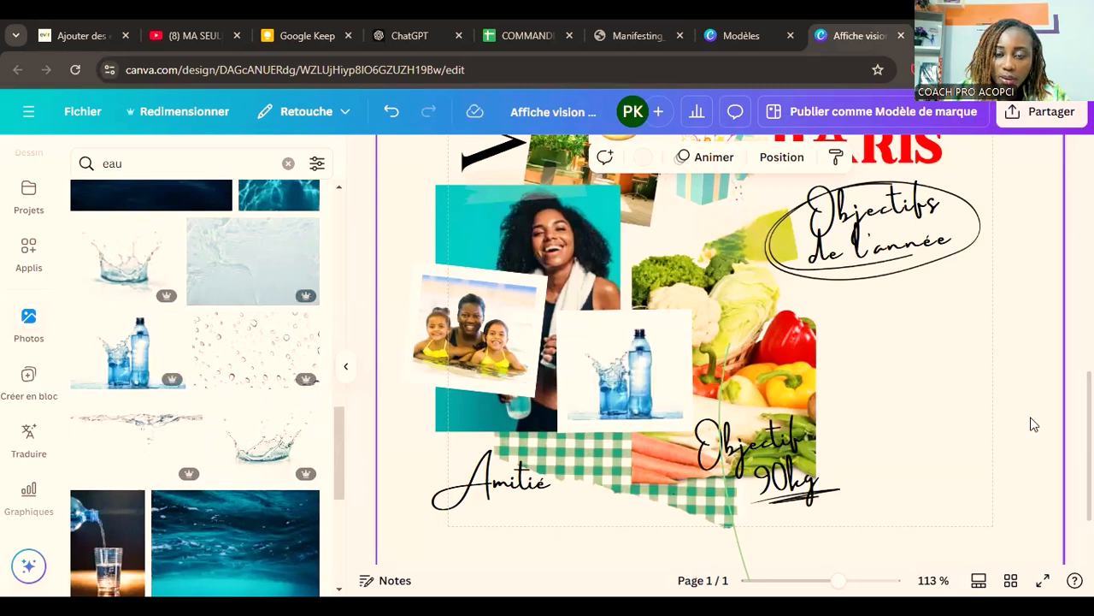
pyautogui.click(688, 390)
pyautogui.click(476, 335)
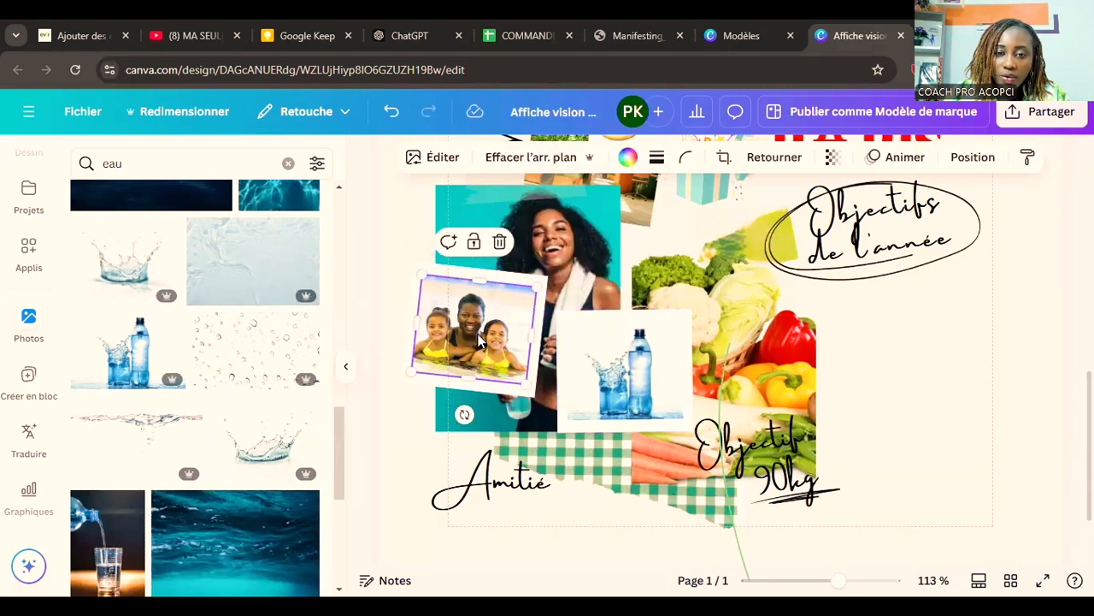
pyautogui.click(579, 263)
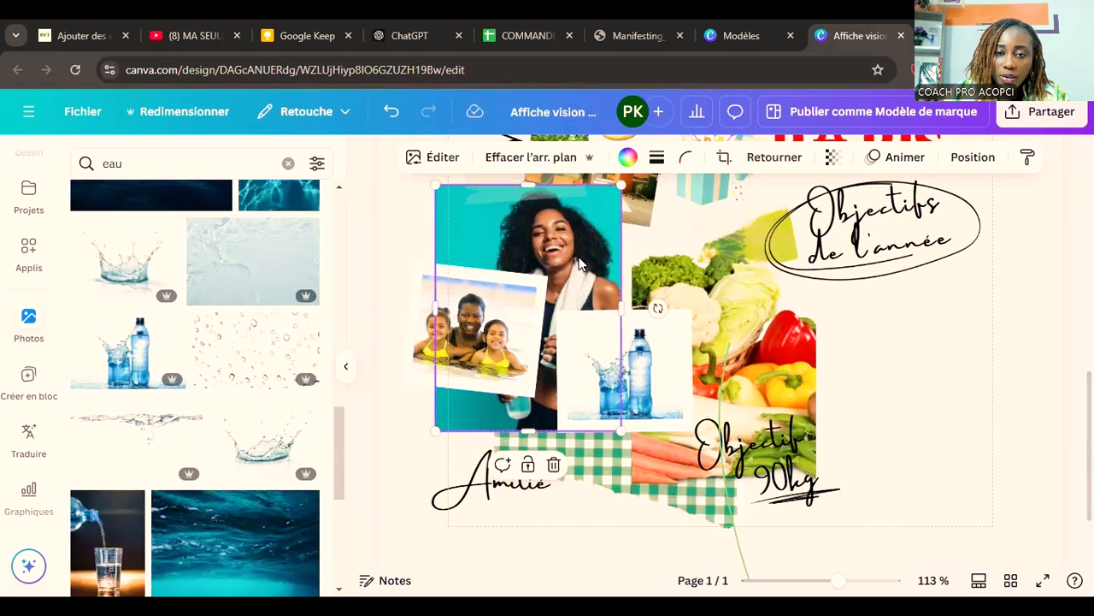
pyautogui.click(714, 282)
pyautogui.click(673, 283)
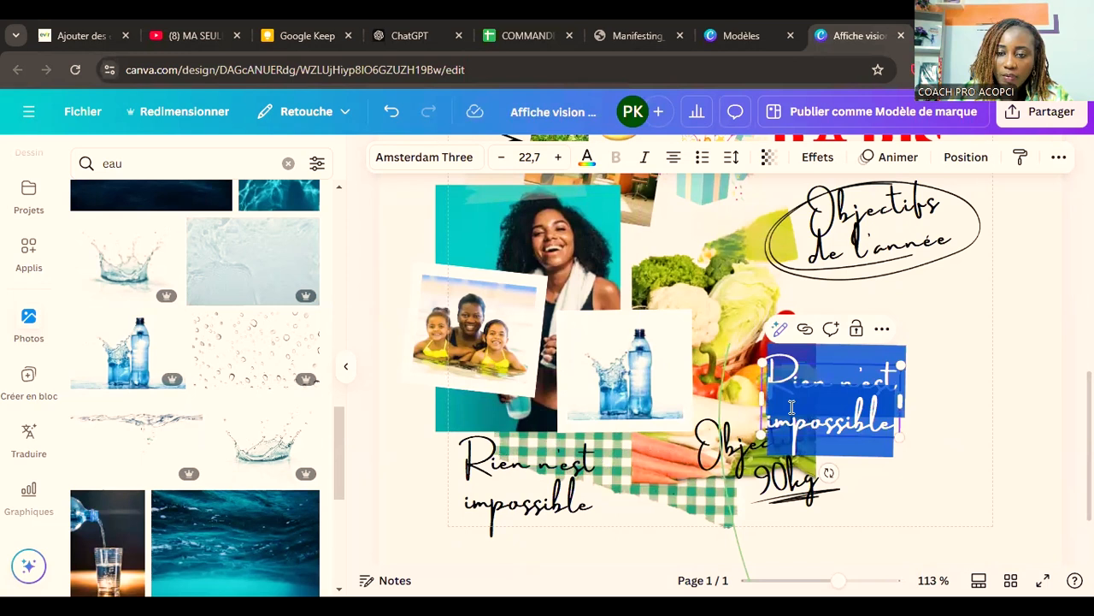
# Step: Change the "Amitié" caption to "Rien n'est impossible" and reduce a duplicate of it to the word "impossible"
pyautogui.press('Escape')
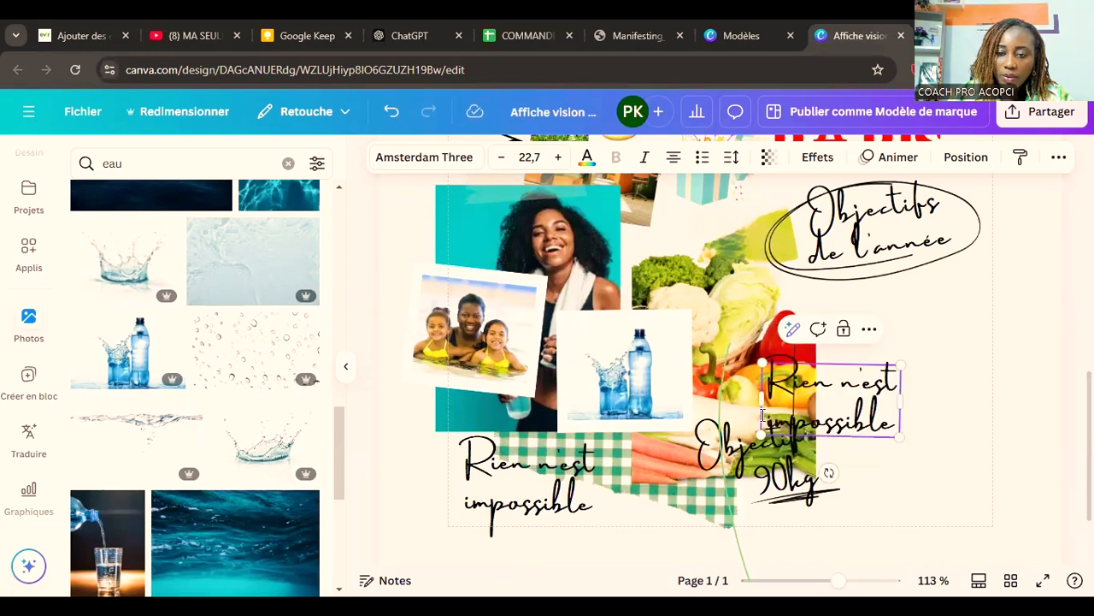
pyautogui.moveTo(767, 420); pyautogui.dragTo(765, 376)
pyautogui.press('BackSpace')
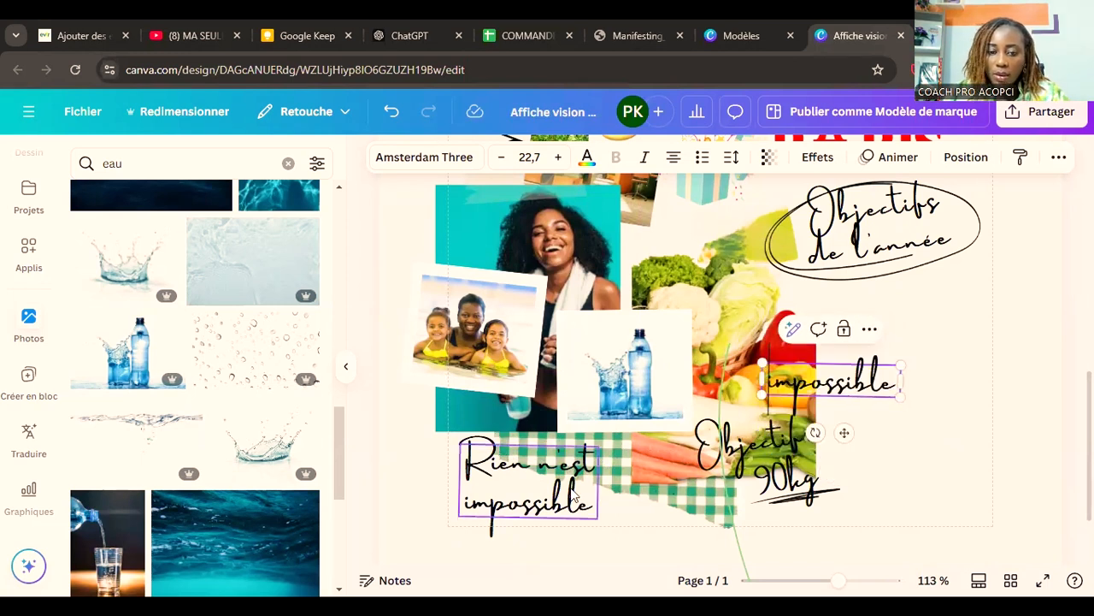
# Step: Delete the word "impossible" from the original caption under the photos, keeping only "Rien n'est"
pyautogui.click(529, 491)
pyautogui.click(528, 492)
pyautogui.moveTo(591, 469); pyautogui.dragTo(597, 506)
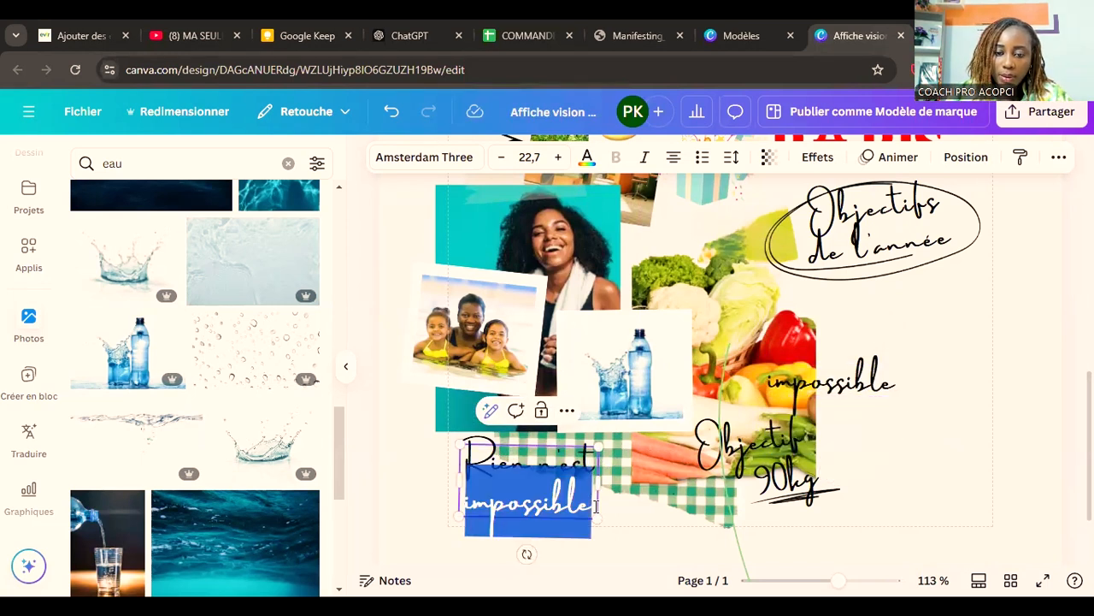
pyautogui.press('BackSpace')
# Step: Move the separate "impossible" caption directly beneath "Rien n'est", shifted slightly to the left
pyautogui.click(909, 371)
pyautogui.moveTo(881, 380); pyautogui.dragTo(562, 486)
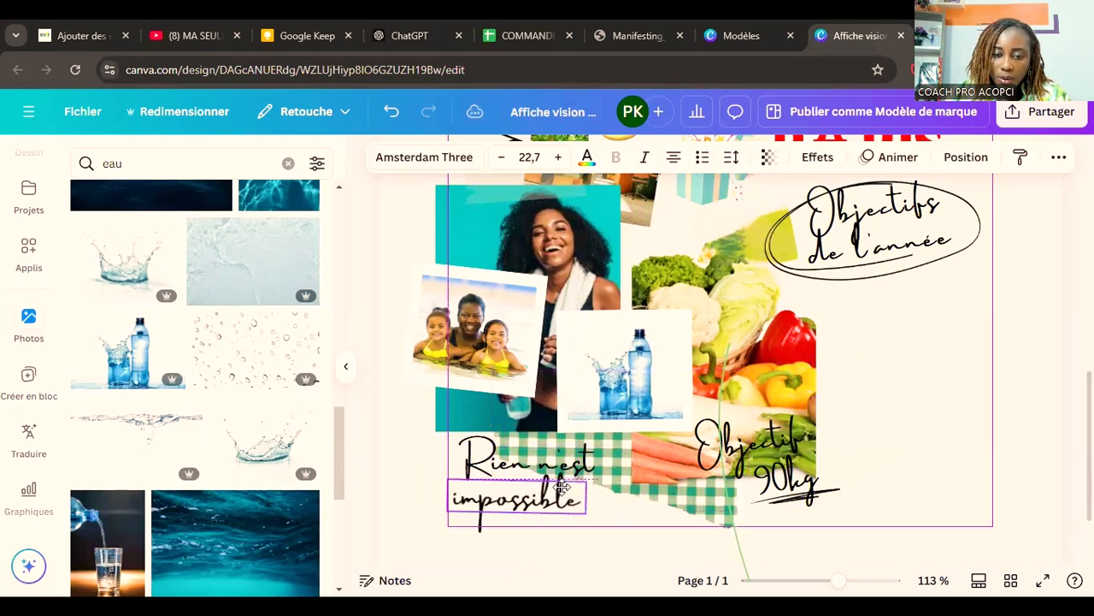
pyautogui.click(916, 446)
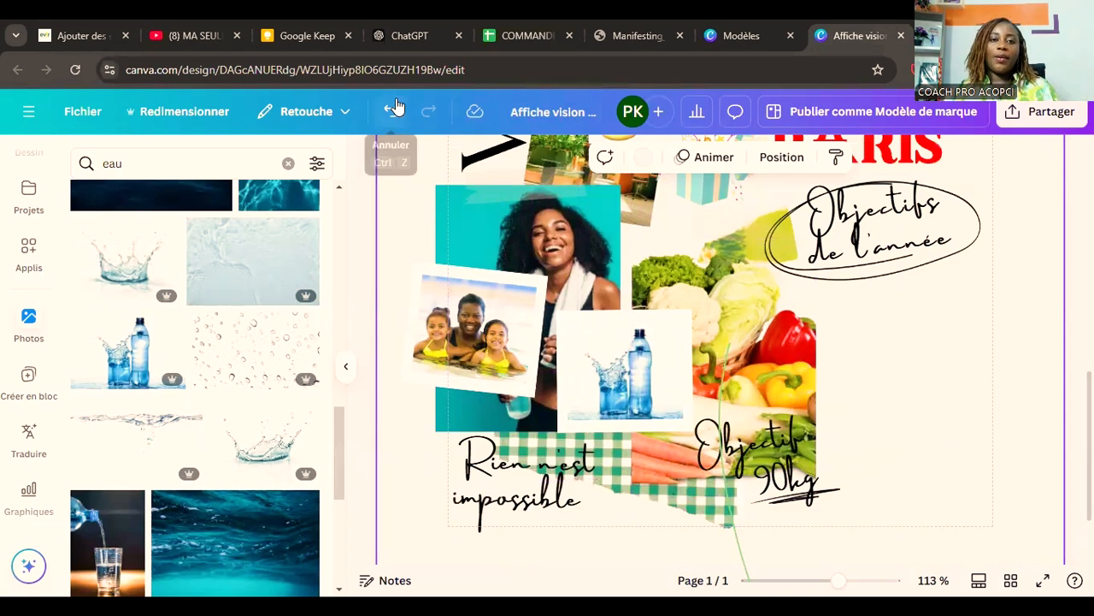
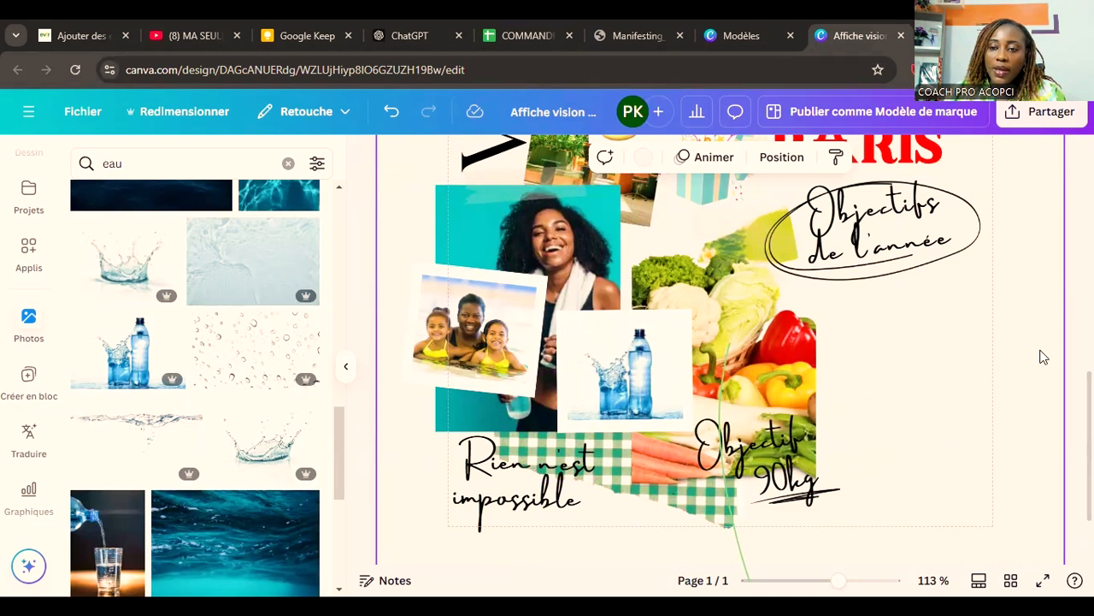
# Step: Slightly enlarge the photo of apples in blue water below the reading woman
pyautogui.scroll(6, 967, 374)
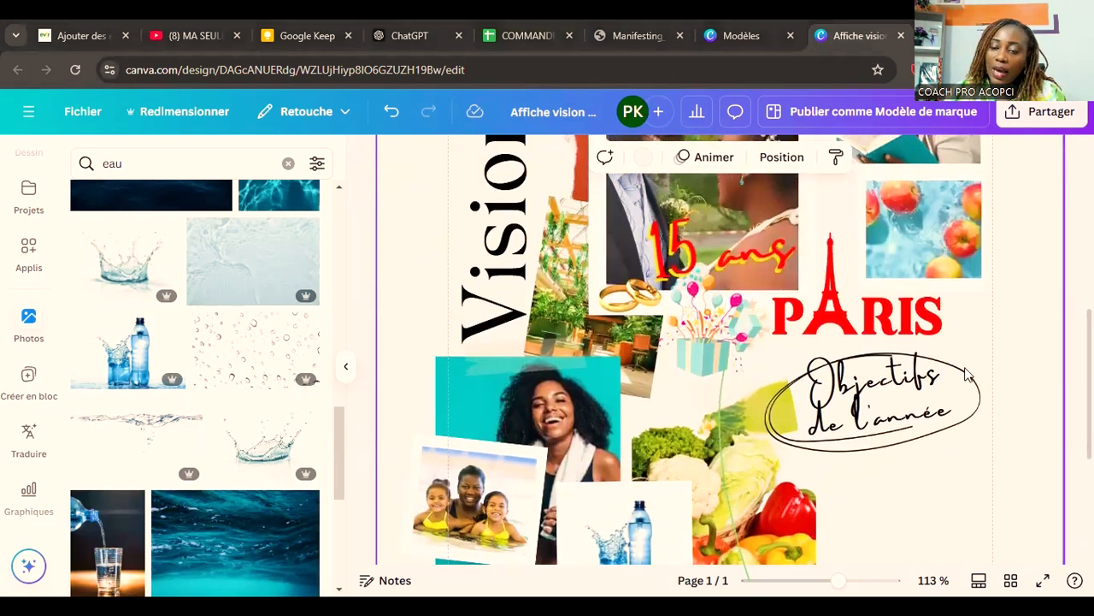
pyautogui.scroll(4, 967, 374)
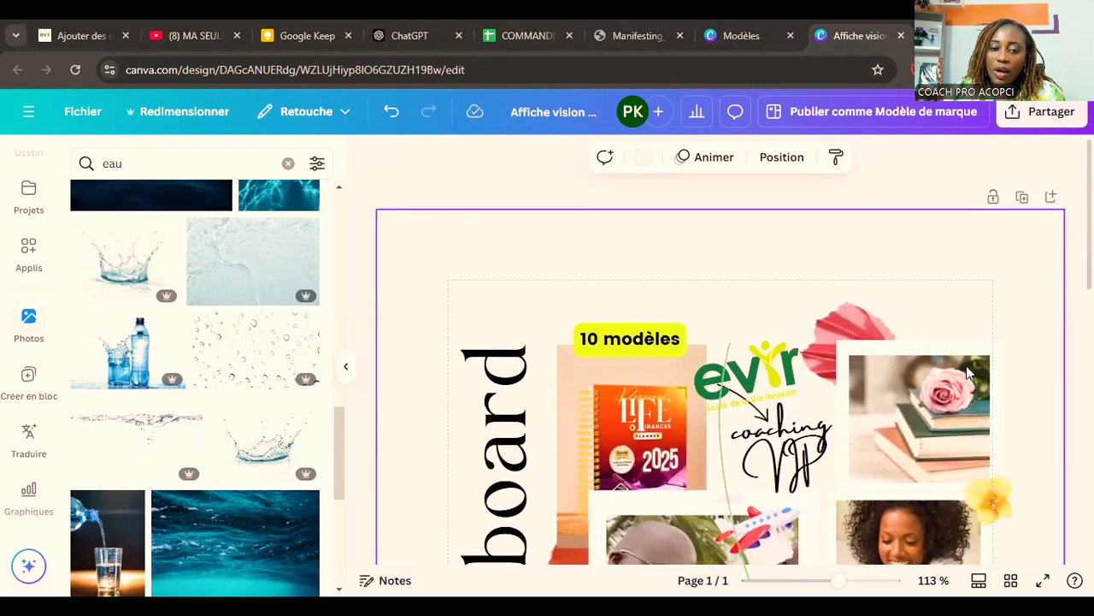
pyautogui.scroll(-3, 967, 374)
pyautogui.scroll(-1, 967, 373)
pyautogui.scroll(1, 967, 373)
pyautogui.scroll(-4, 941, 342)
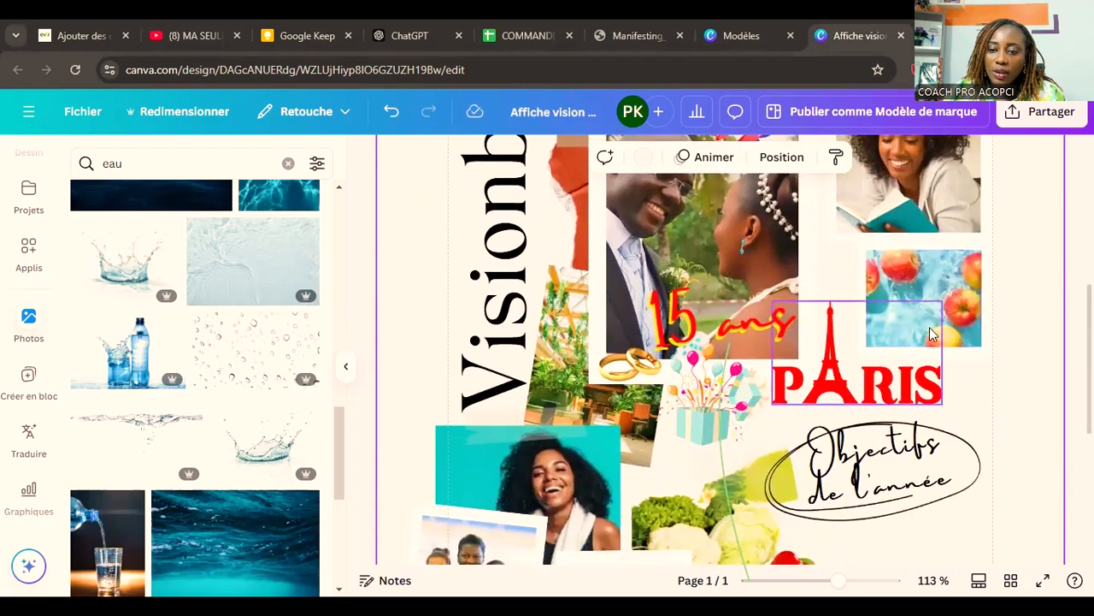
pyautogui.scroll(1, 984, 391)
pyautogui.click(867, 341)
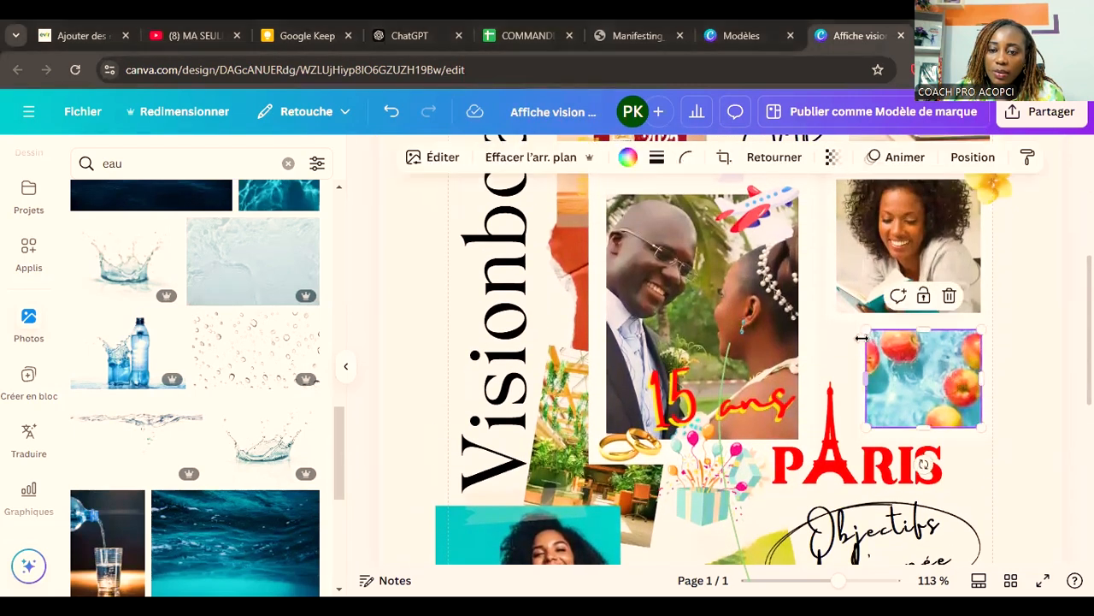
pyautogui.moveTo(865, 330); pyautogui.dragTo(858, 324)
# Step: Move the apples-in-water photo below the "Objectifs de l'année" caption, beside the vegetables, and enlarge it there
pyautogui.scroll(-4, 940, 391)
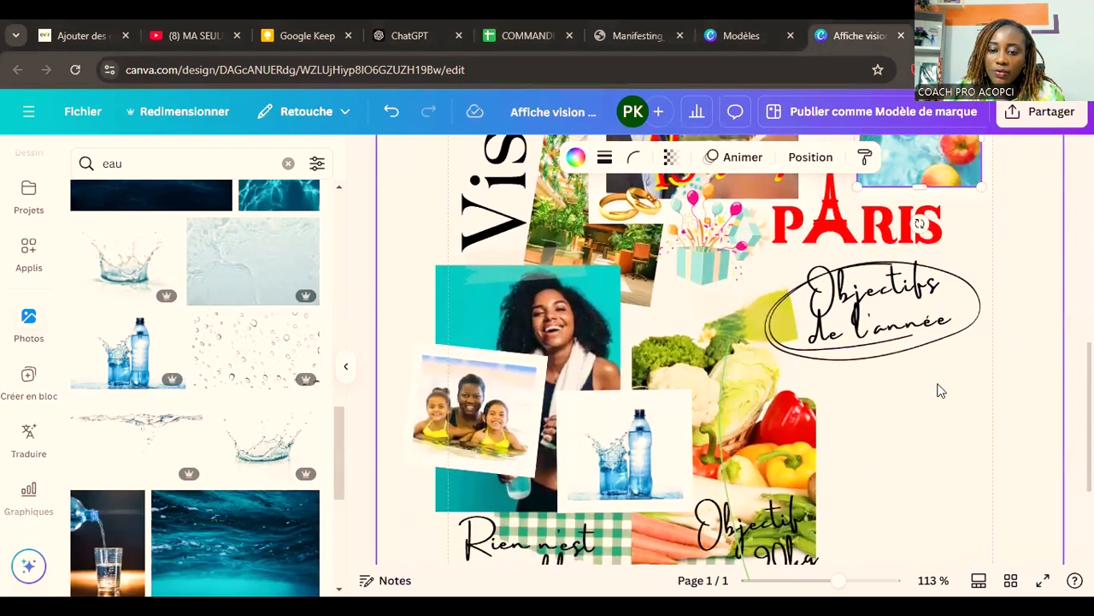
pyautogui.scroll(3, 940, 391)
pyautogui.moveTo(942, 308); pyautogui.dragTo(903, 433)
pyautogui.moveTo(952, 480); pyautogui.dragTo(982, 498)
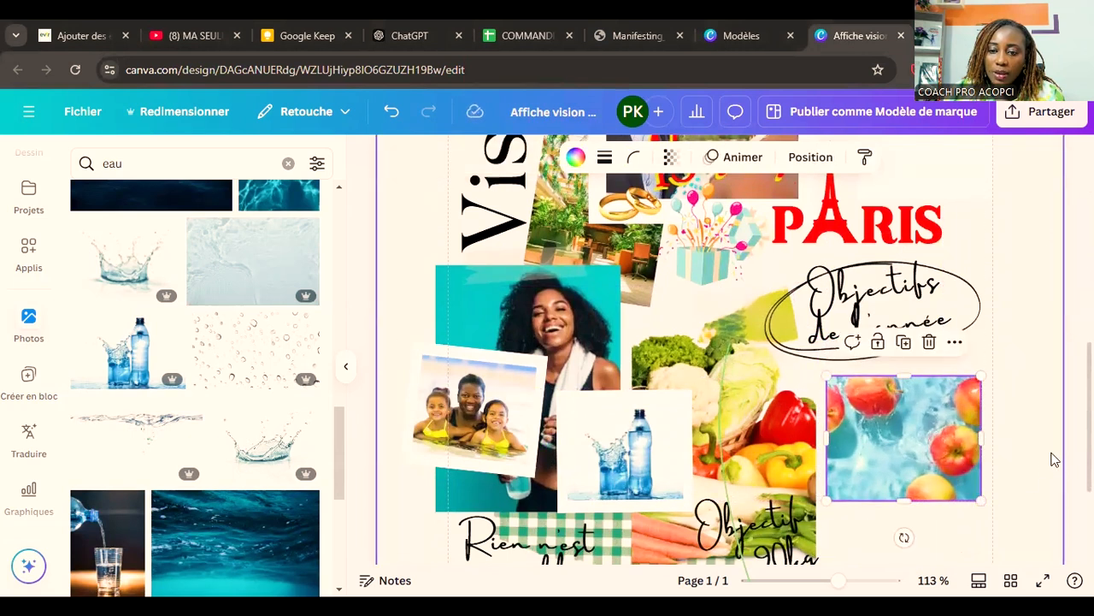
pyautogui.scroll(-1, 1017, 442)
pyautogui.scroll(1, 1017, 442)
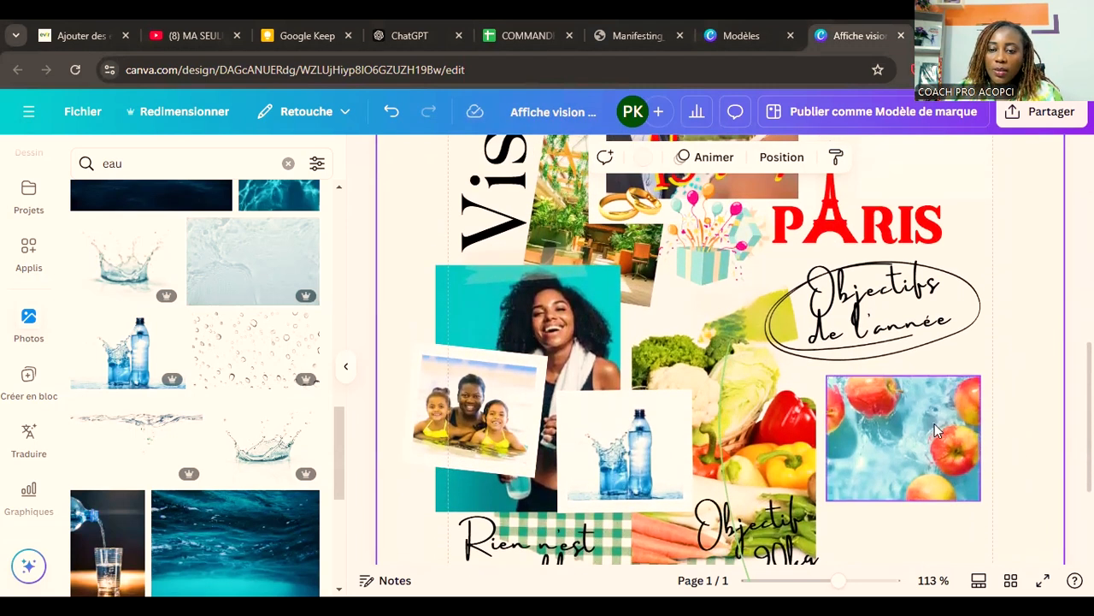
pyautogui.moveTo(932, 423); pyautogui.dragTo(932, 419)
pyautogui.click(1031, 394)
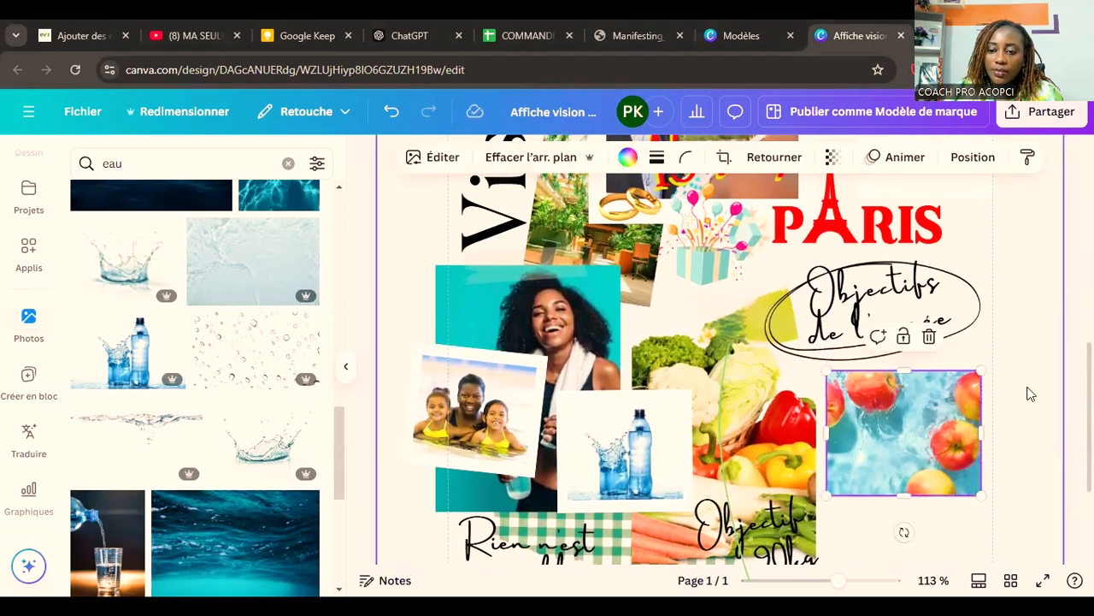
# Step: Search the photo library for "team"
pyautogui.scroll(-2, 1022, 402)
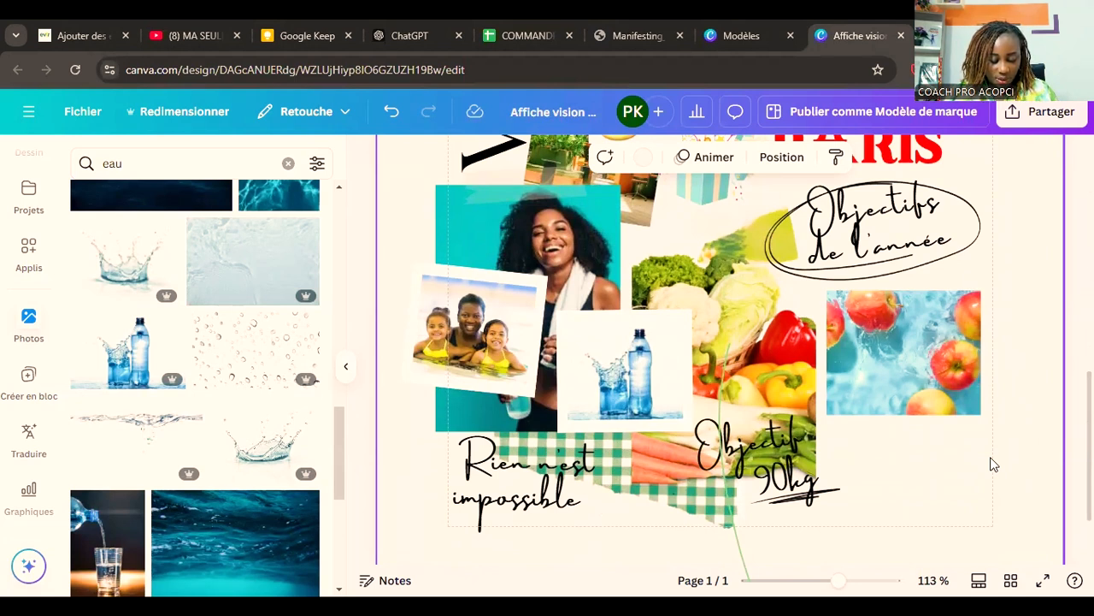
pyautogui.scroll(5, 992, 464)
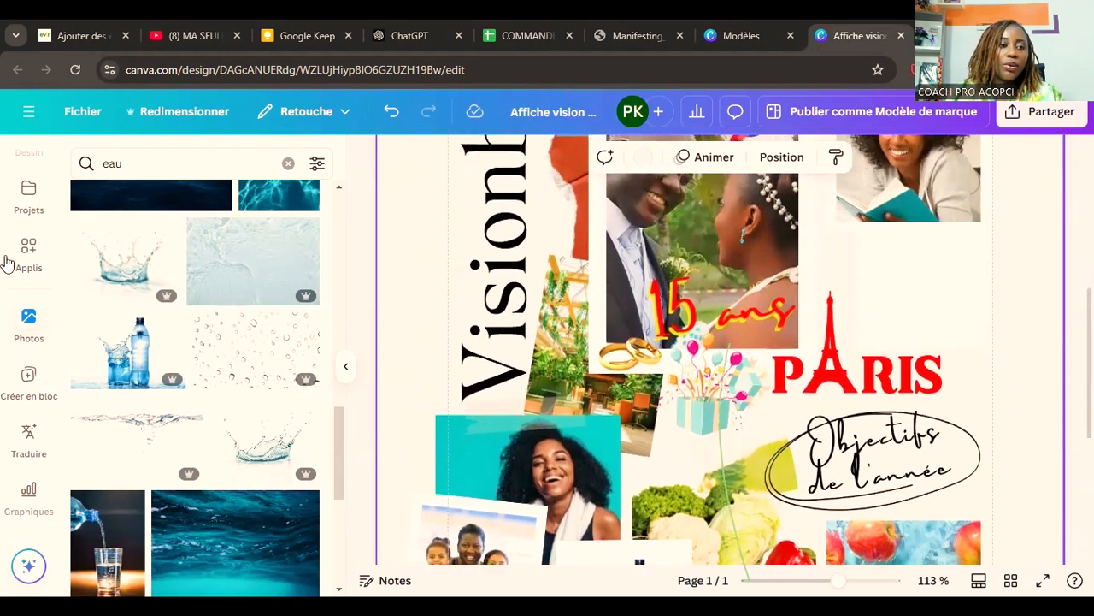
pyautogui.click(30, 333)
pyautogui.doubleClick(123, 174)
pyautogui.write('team')
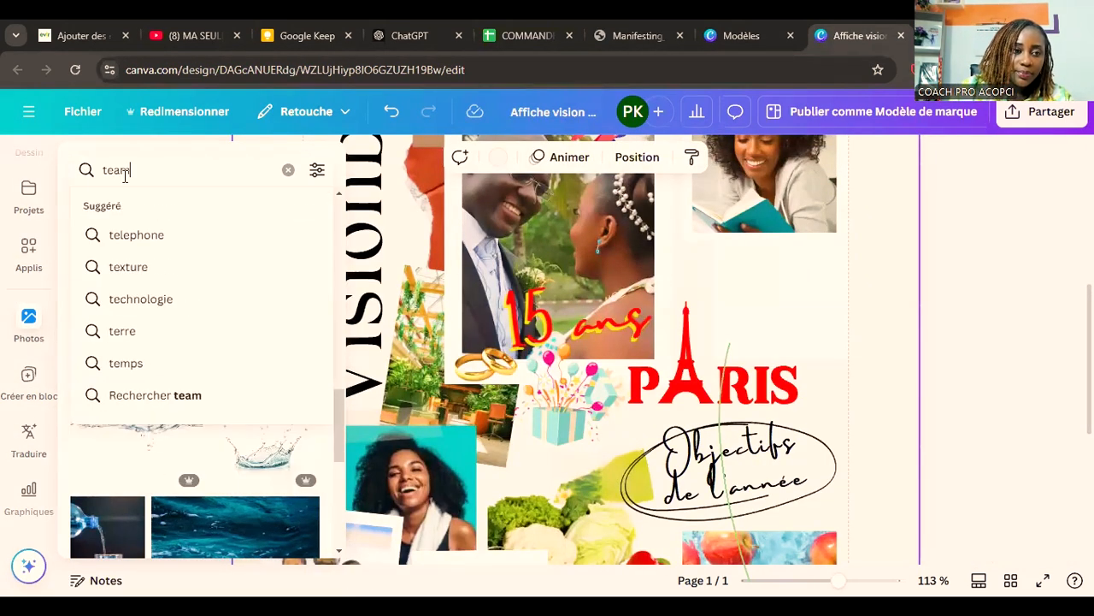
pyautogui.press('Return')
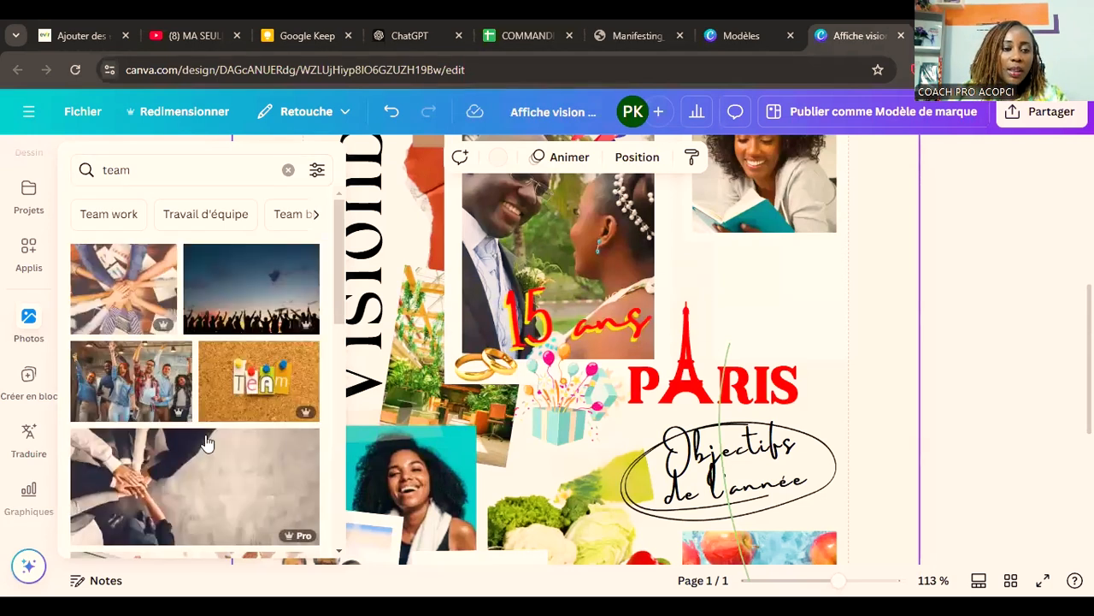
# Step: Browse the team photos and add the one of three smiling colleagues at a computer screen to the page
pyautogui.scroll(-4, 208, 403)
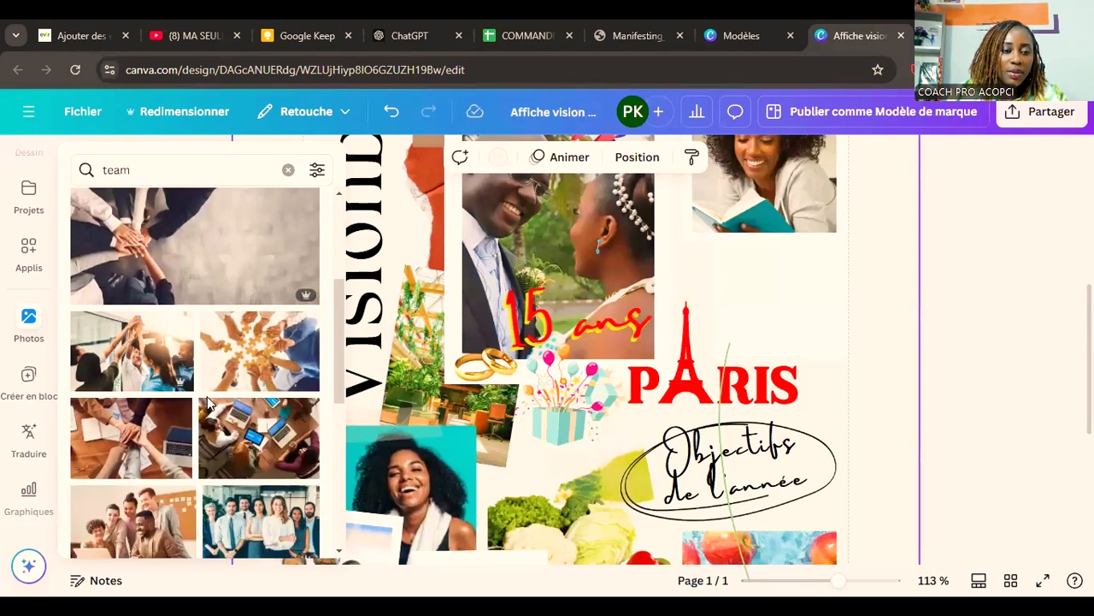
pyautogui.scroll(-1, 707, 404)
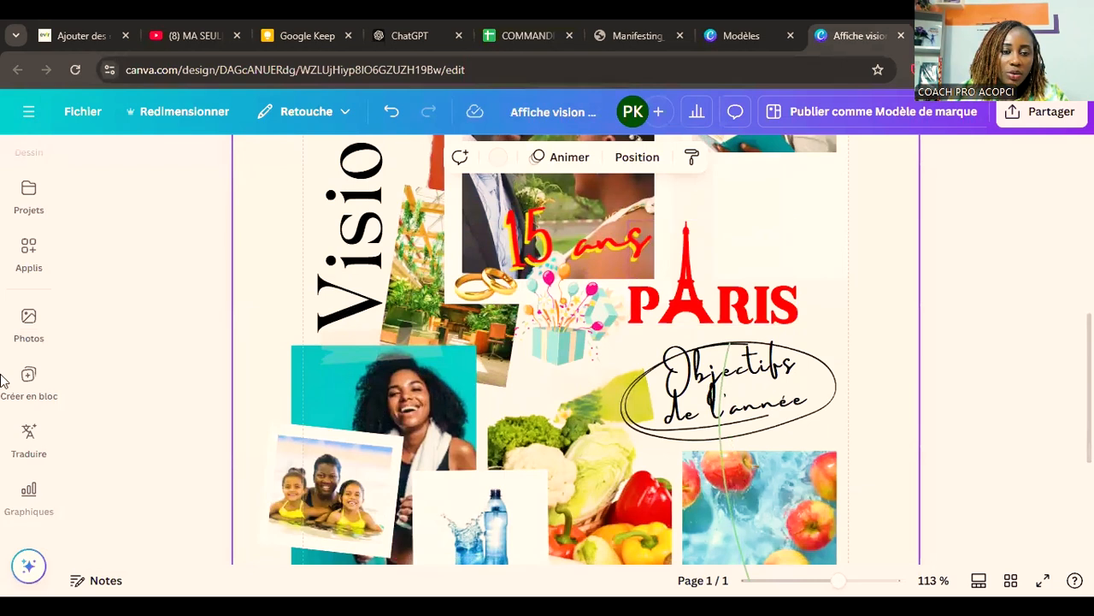
pyautogui.click(25, 329)
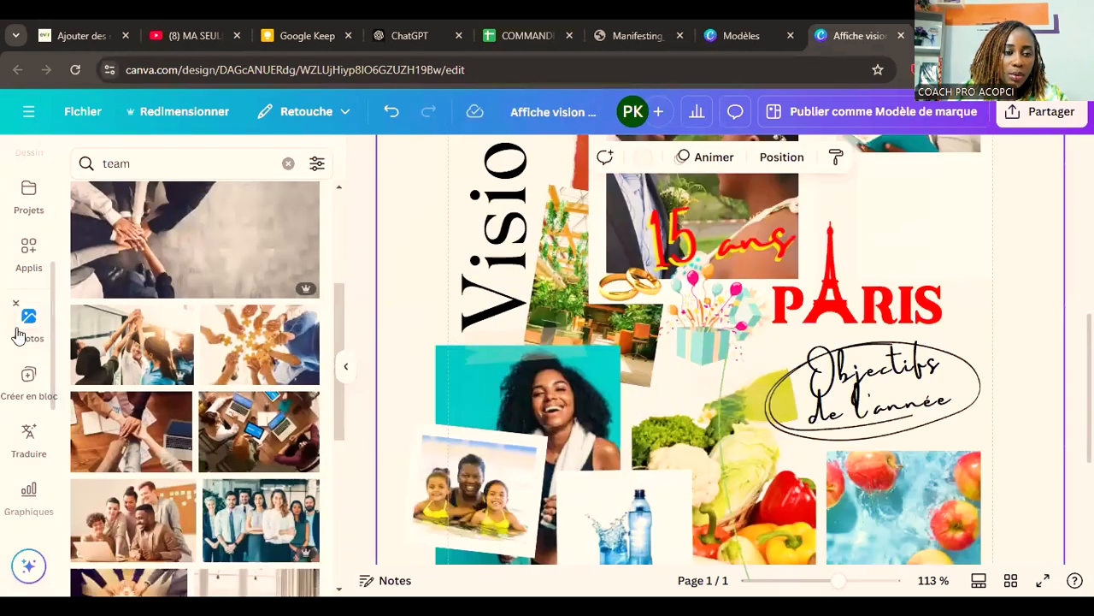
pyautogui.scroll(-1, 214, 345)
pyautogui.scroll(-2, 213, 345)
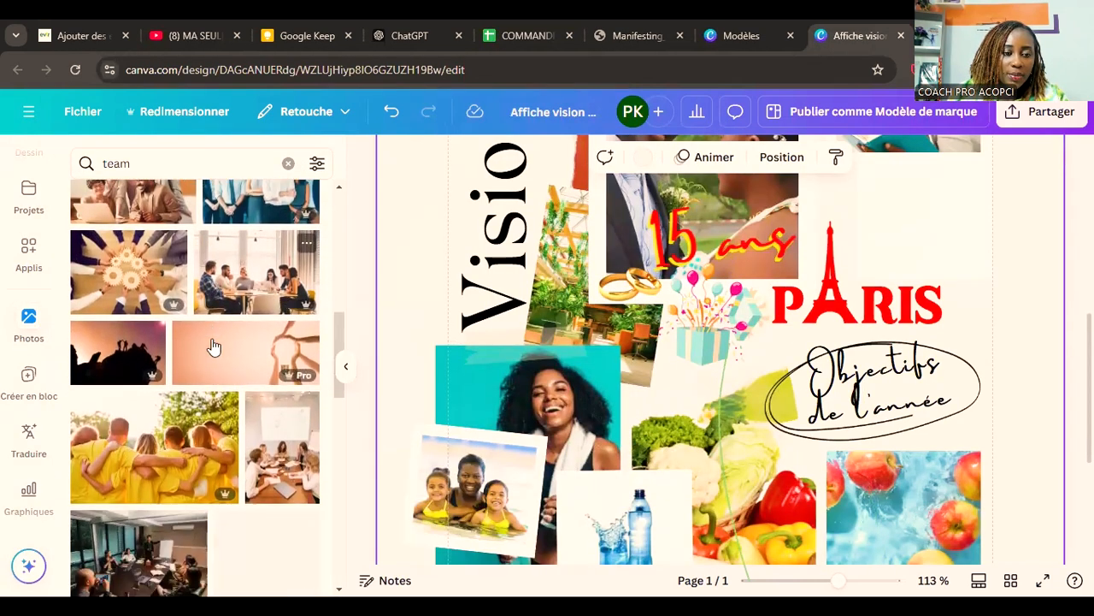
pyautogui.scroll(1, 214, 346)
pyautogui.scroll(-3, 214, 344)
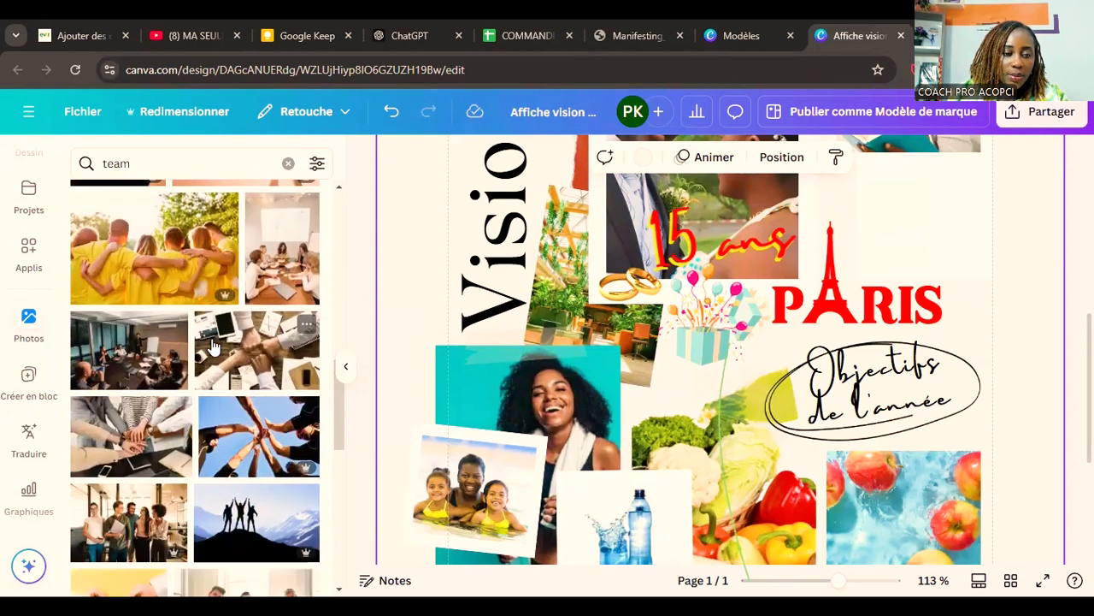
pyautogui.scroll(-2, 214, 346)
pyautogui.scroll(-3, 214, 345)
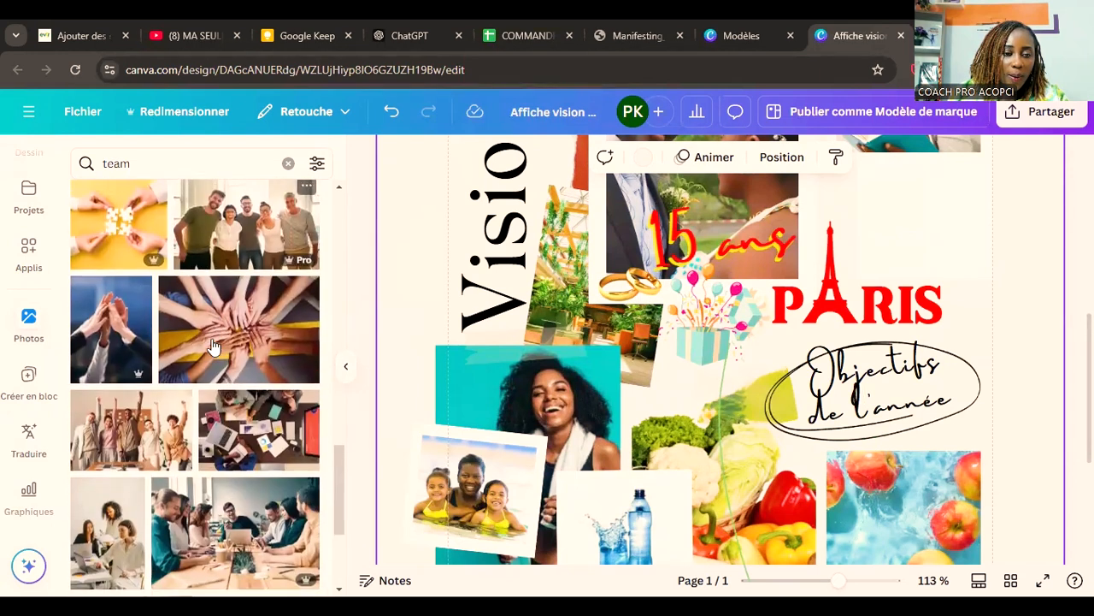
pyautogui.scroll(-5, 214, 346)
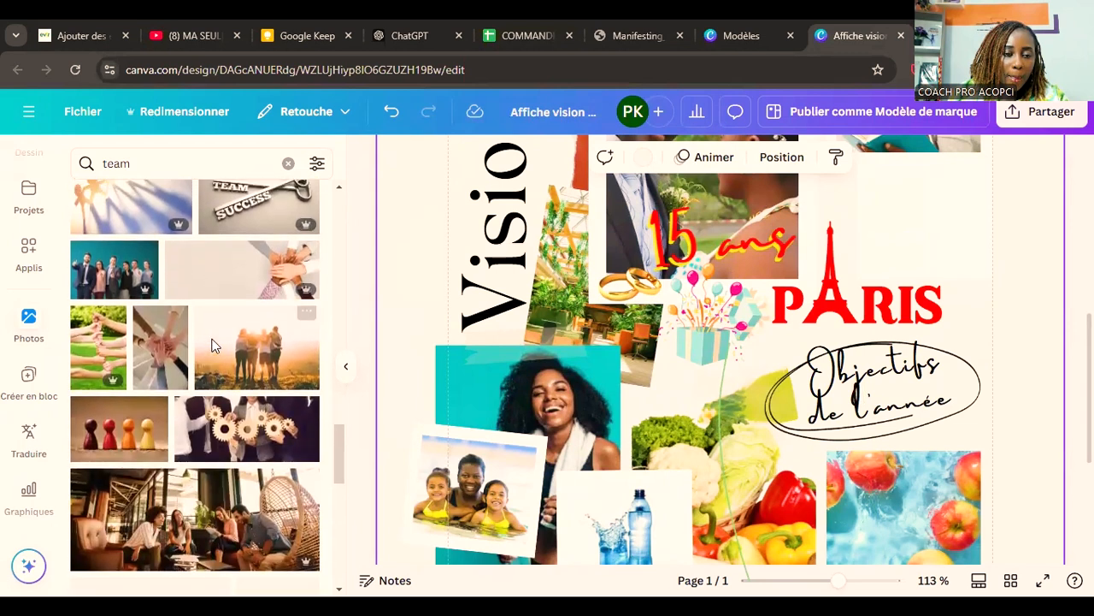
pyautogui.scroll(-6, 214, 346)
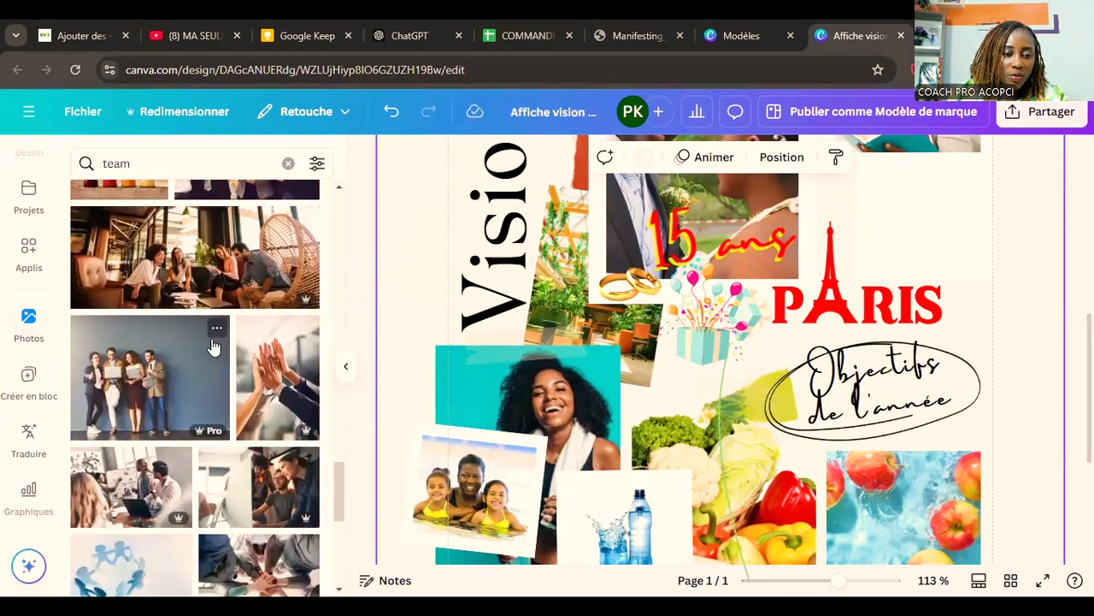
pyautogui.scroll(-3, 213, 345)
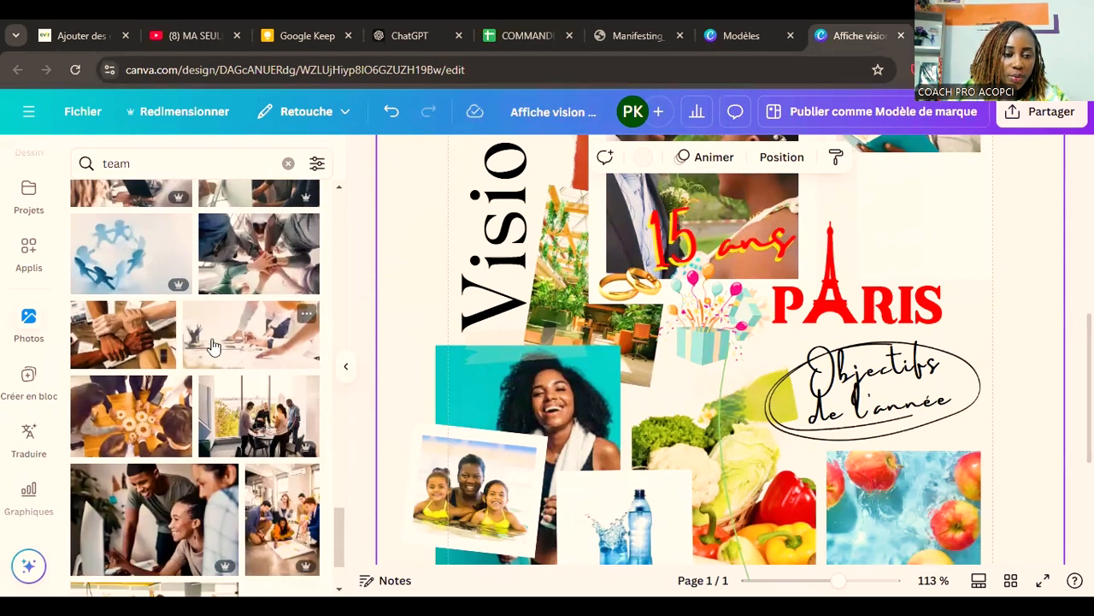
pyautogui.click(180, 489)
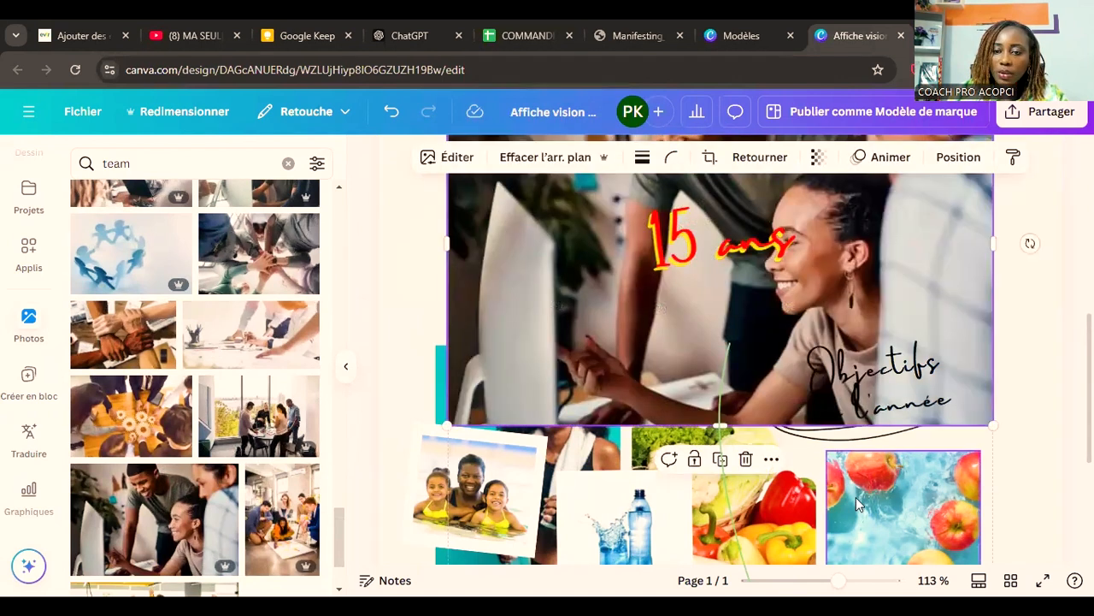
# Step: Shrink the team photo to about 5.3 × 3.5 cm and place it between the reading woman and the "PARIS" title
pyautogui.moveTo(839, 581); pyautogui.dragTo(811, 582)
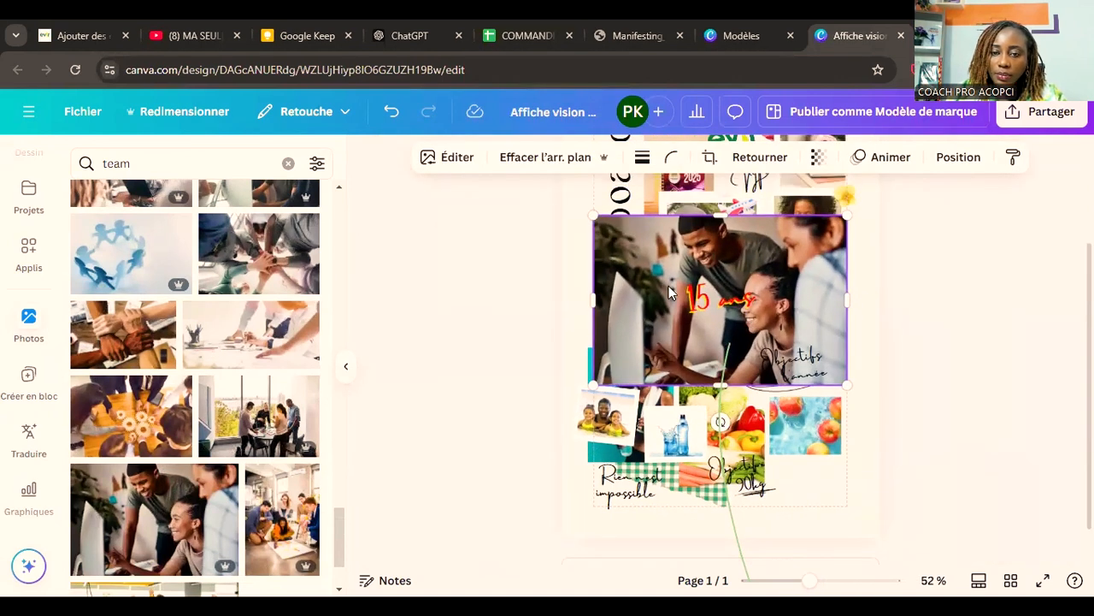
pyautogui.moveTo(718, 274); pyautogui.dragTo(792, 293)
pyautogui.scroll(1, 839, 412)
pyautogui.scroll(1, 840, 416)
pyautogui.moveTo(836, 434); pyautogui.dragTo(854, 376)
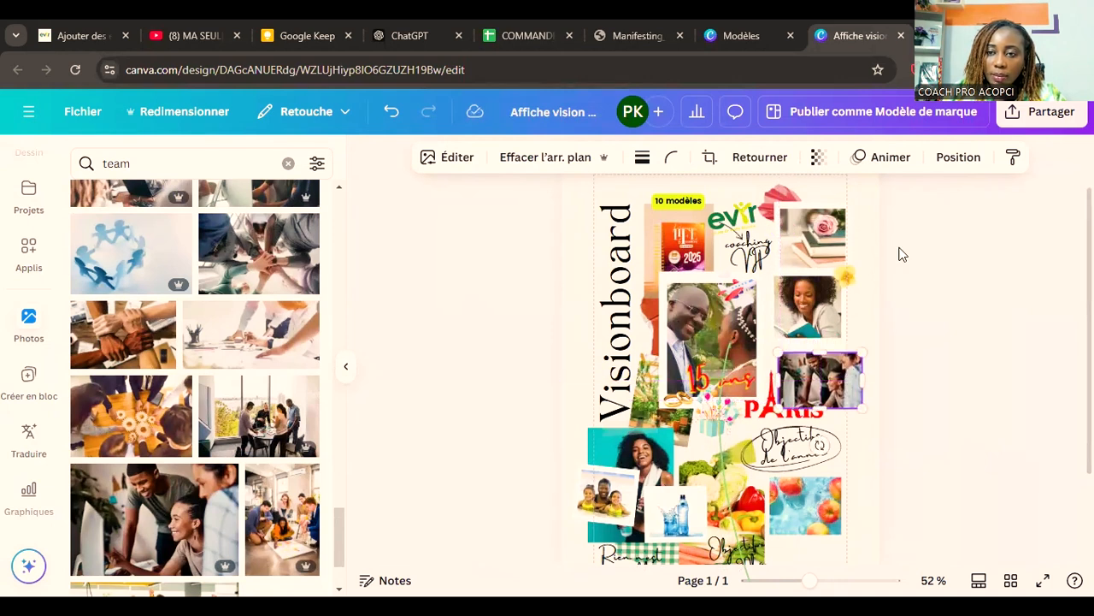
# Step: Layer the team photo behind the "PARIS" title but above the blank white block, and shift it slightly up
pyautogui.click(955, 163)
pyautogui.click(256, 240)
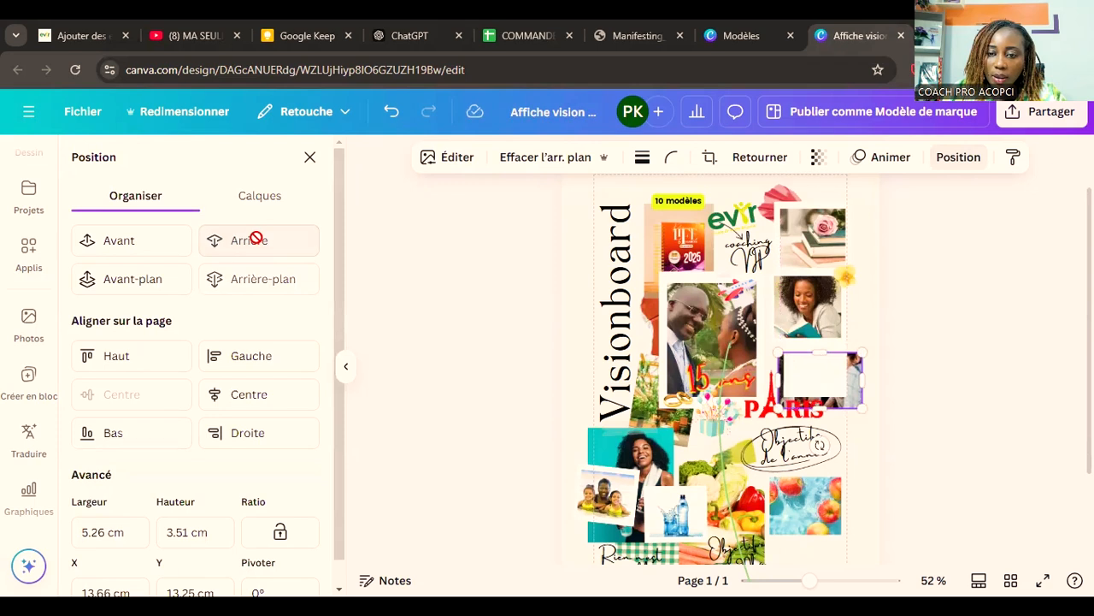
pyautogui.click(162, 247)
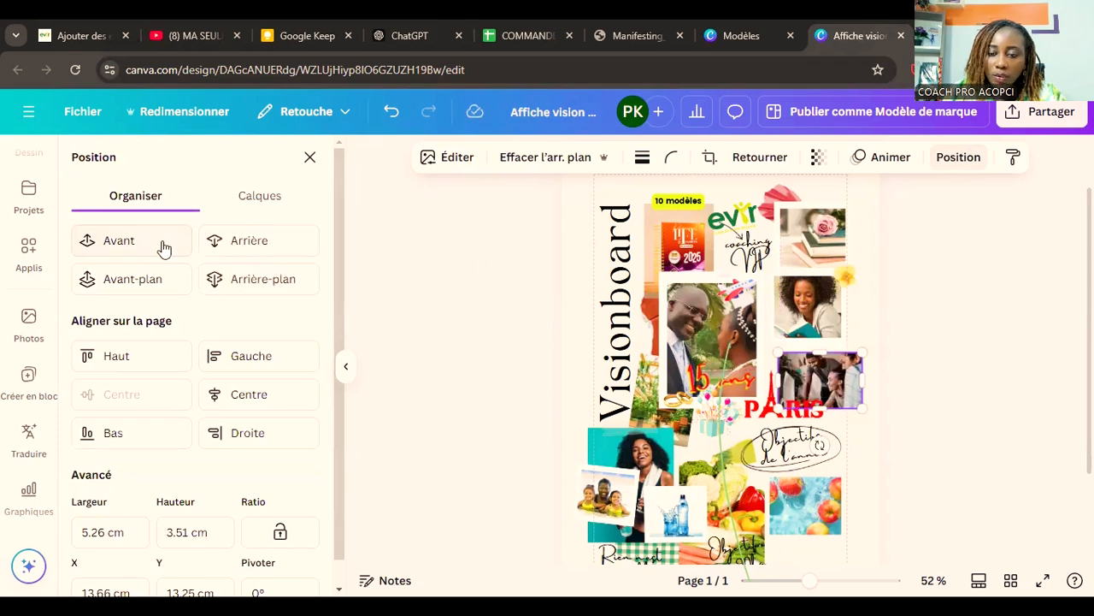
pyautogui.moveTo(844, 374); pyautogui.dragTo(838, 358)
pyautogui.scroll(1, 961, 403)
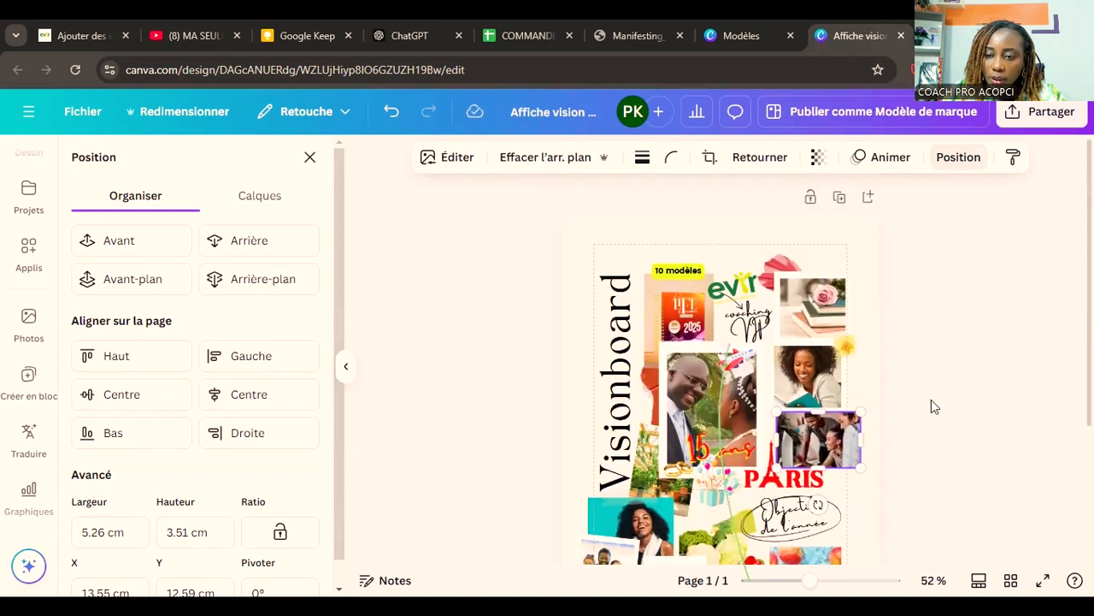
pyautogui.click(932, 399)
# Step: Shift the rose-and-books photo, reading woman and yellow flower together slightly up and right, and raise and slightly narrow the team photo beneath them
pyautogui.moveTo(836, 331); pyautogui.dragTo(822, 317)
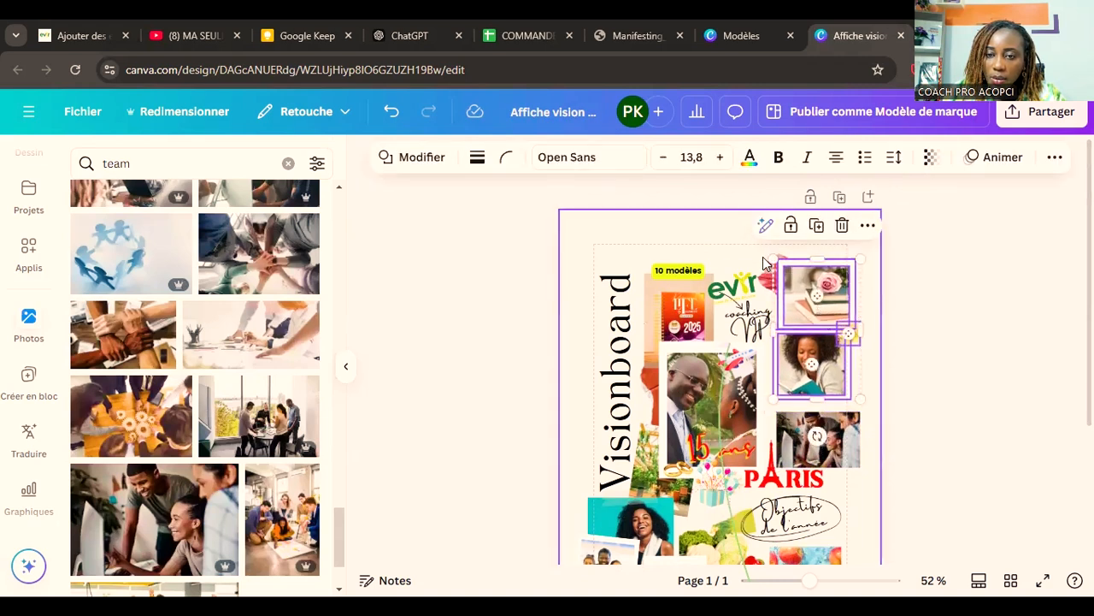
pyautogui.moveTo(761, 261); pyautogui.dragTo(760, 260)
pyautogui.moveTo(839, 433); pyautogui.dragTo(838, 425)
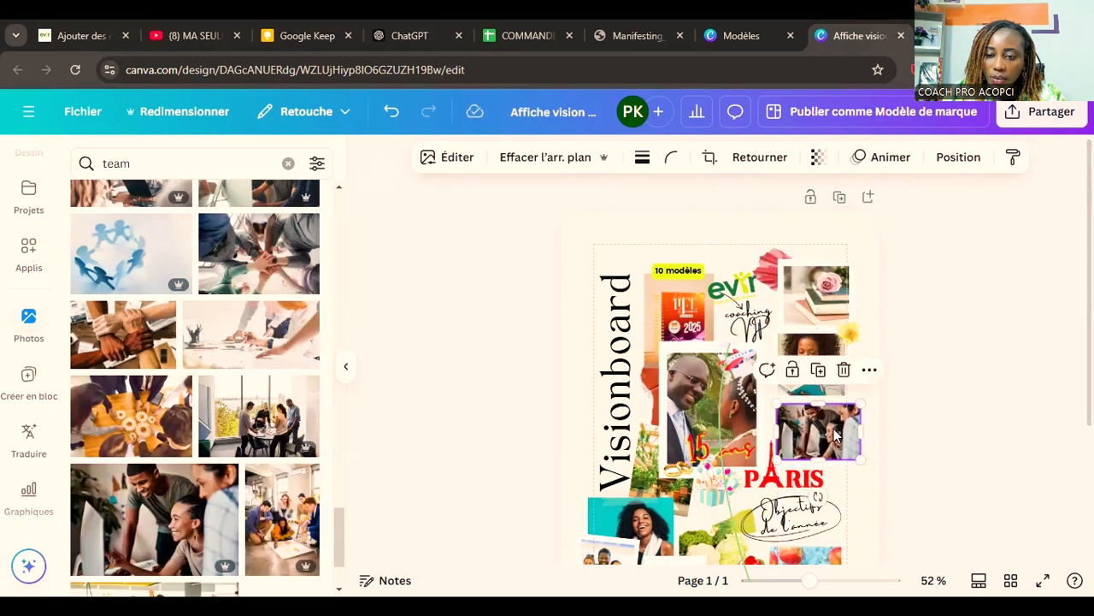
pyautogui.moveTo(774, 434)
pyautogui.mouseDown()
pyautogui.moveTo(791, 433)
pyautogui.moveTo(777, 427)
pyautogui.mouseUp()
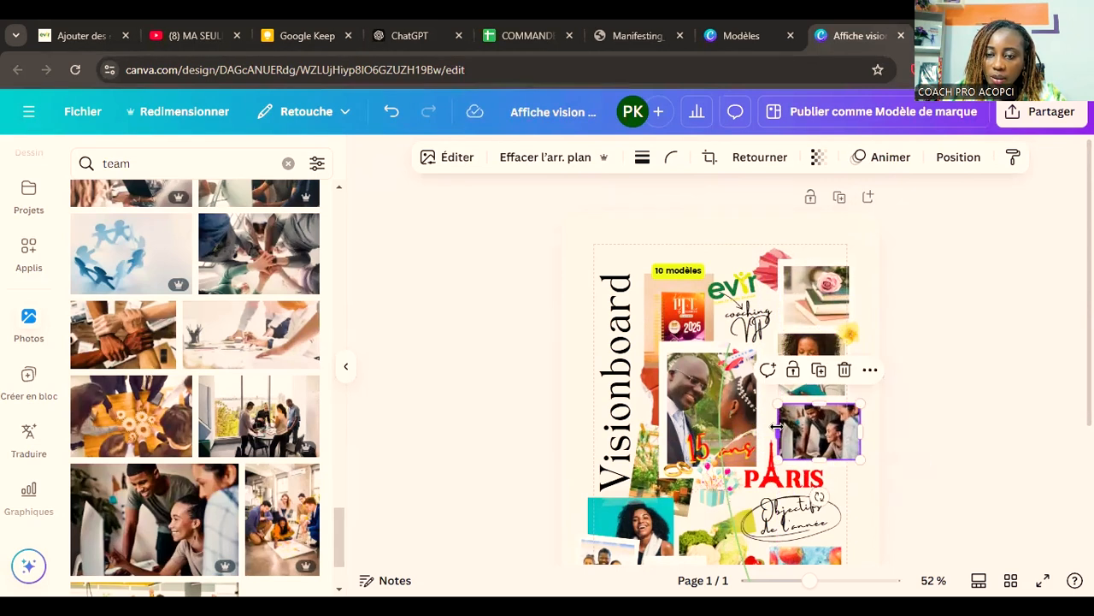
# Step: Try widening the reading woman's photo to about 5.2 cm to match the team photo, and undo the change
pyautogui.click(827, 352)
pyautogui.moveTo(848, 367); pyautogui.dragTo(864, 366)
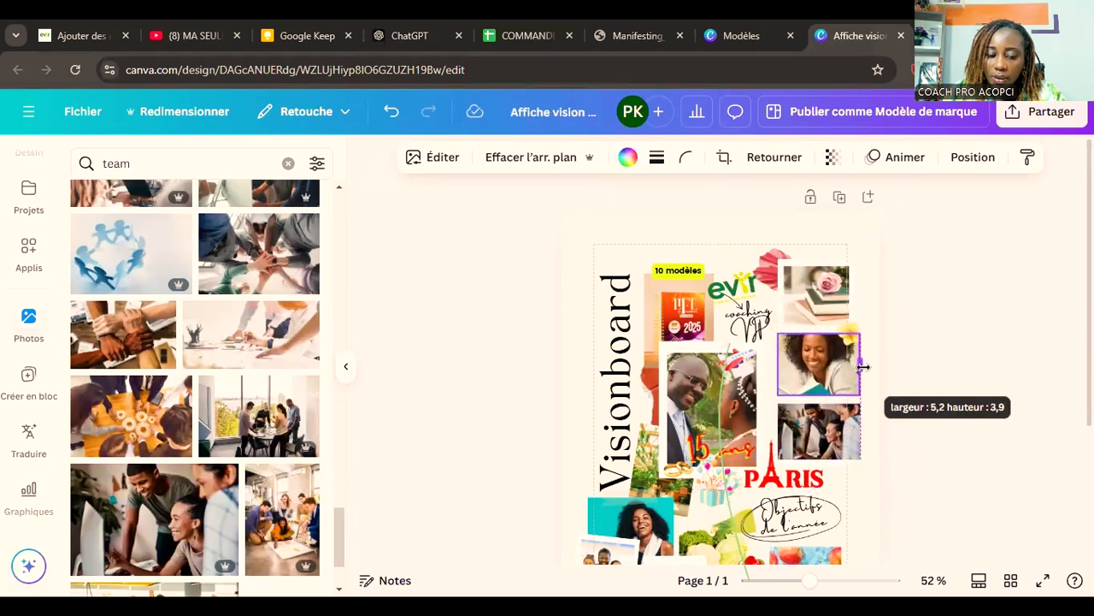
pyautogui.hotkey('ctrl', 'z')
pyautogui.click(948, 415)
pyautogui.scroll(-1, 955, 427)
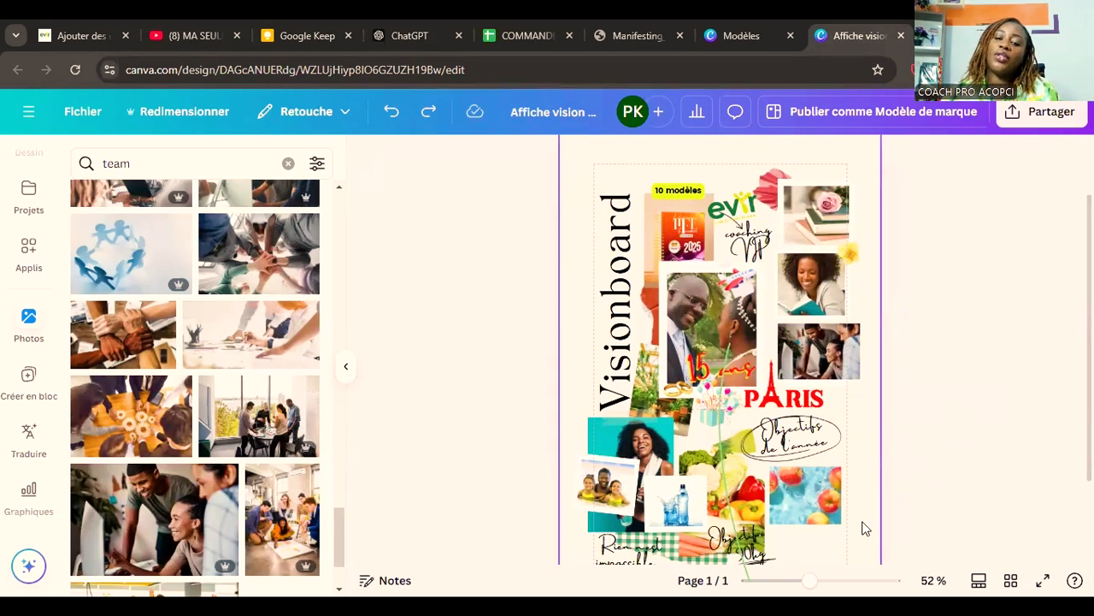
pyautogui.moveTo(815, 581); pyautogui.dragTo(825, 583)
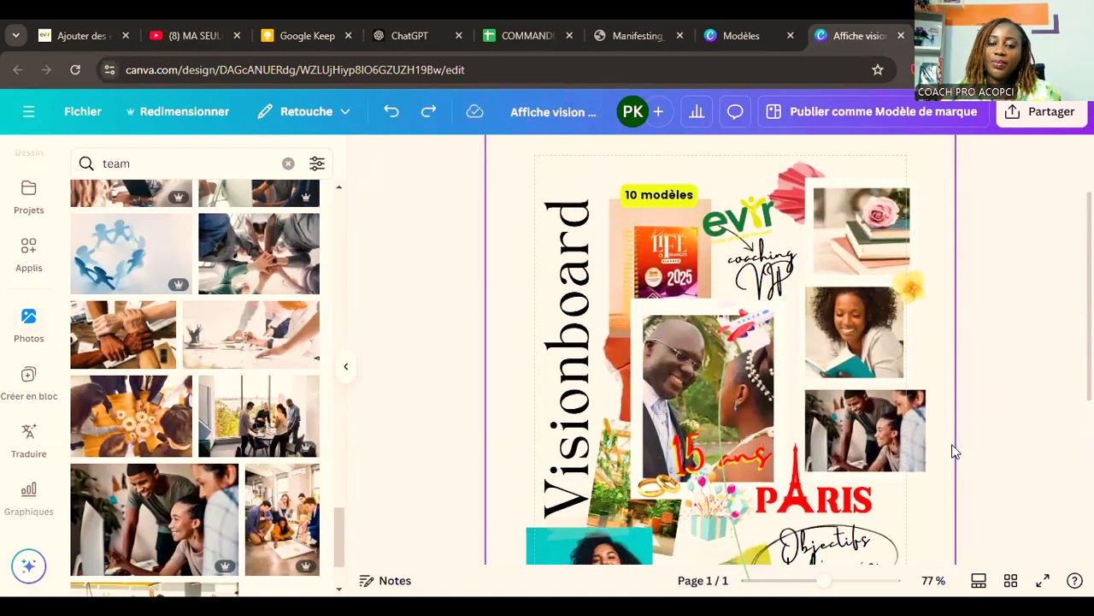
pyautogui.scroll(-2, 953, 447)
pyautogui.scroll(-3, 955, 450)
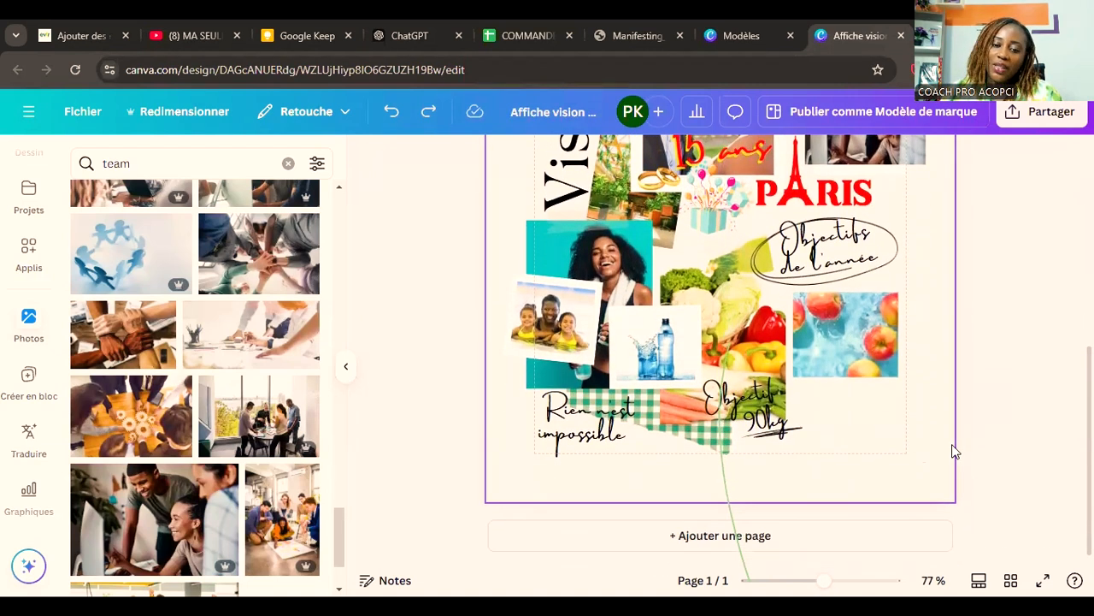
pyautogui.scroll(1, 955, 451)
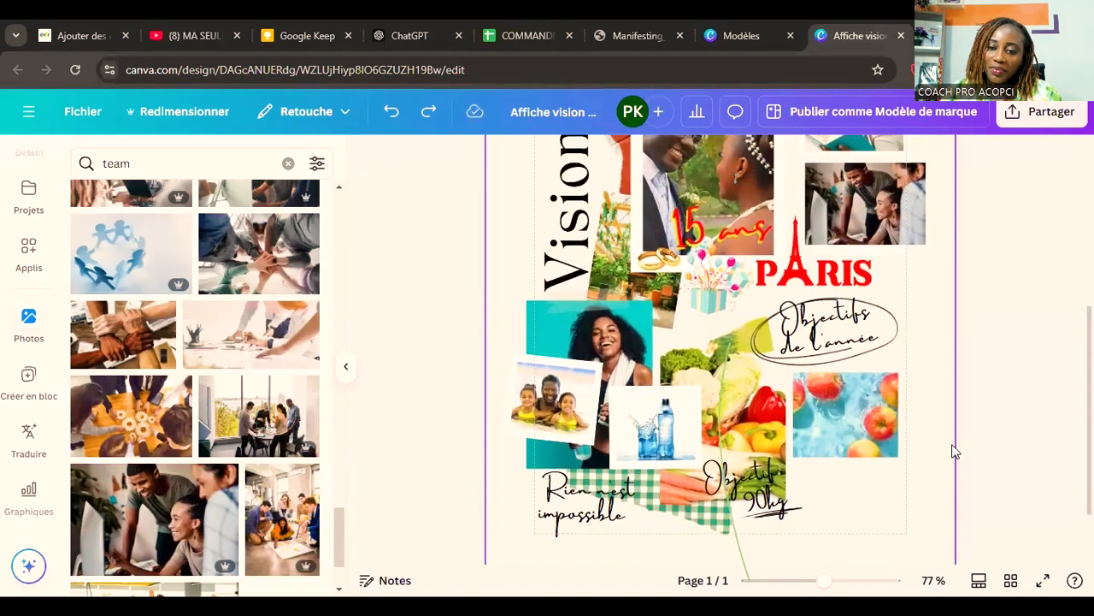
# Step: Shift the circled "Objectifs de l'année" caption slightly right beneath the "PARIS" title
pyautogui.scroll(1, 955, 451)
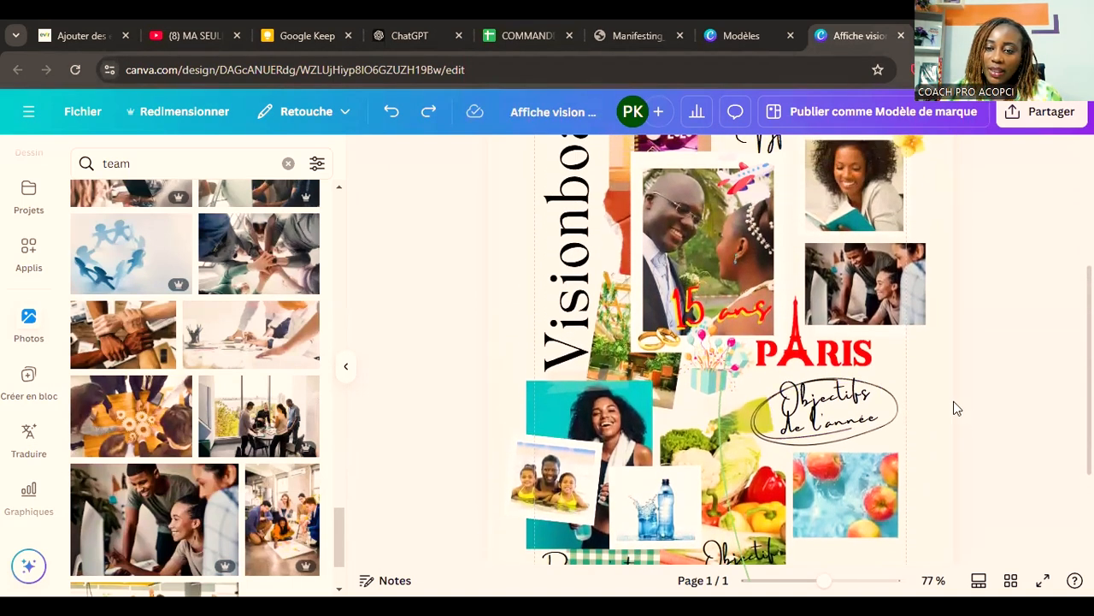
pyautogui.moveTo(820, 396); pyautogui.dragTo(843, 395)
pyautogui.click(989, 418)
# Step: Review the collage from top to bottom for areas that still need images or illustrations
pyautogui.scroll(2, 1036, 456)
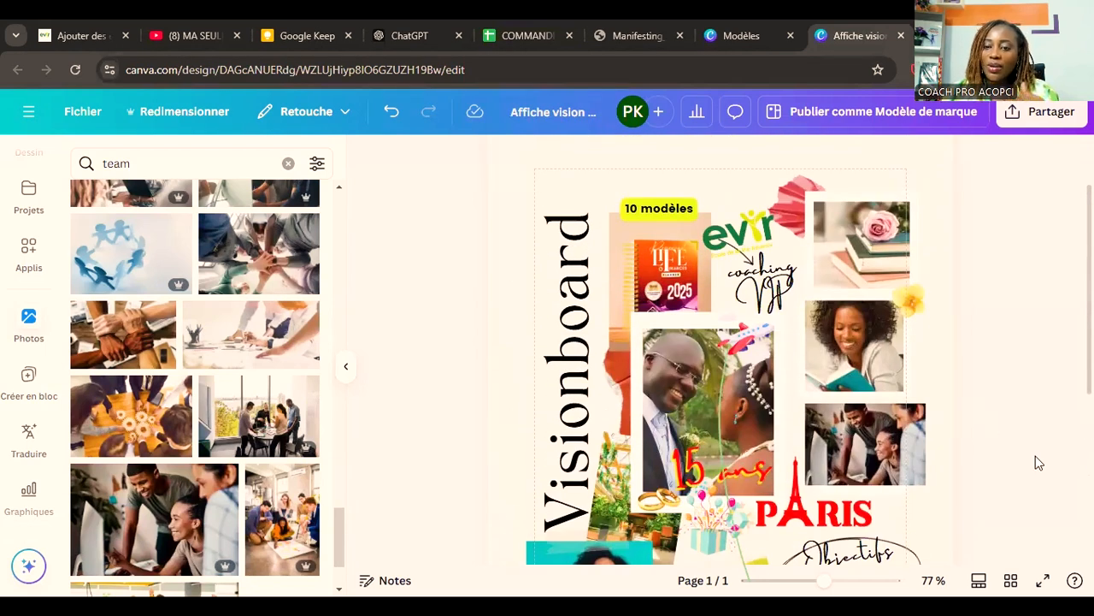
pyautogui.scroll(1, 1039, 462)
pyautogui.scroll(-3, 1038, 463)
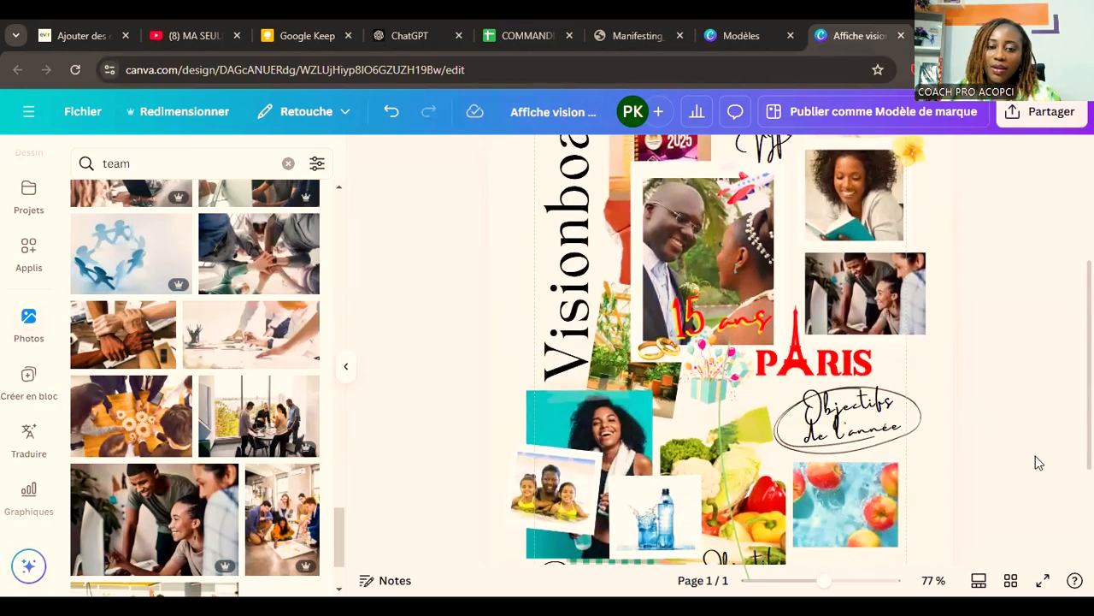
pyautogui.scroll(-2, 1038, 462)
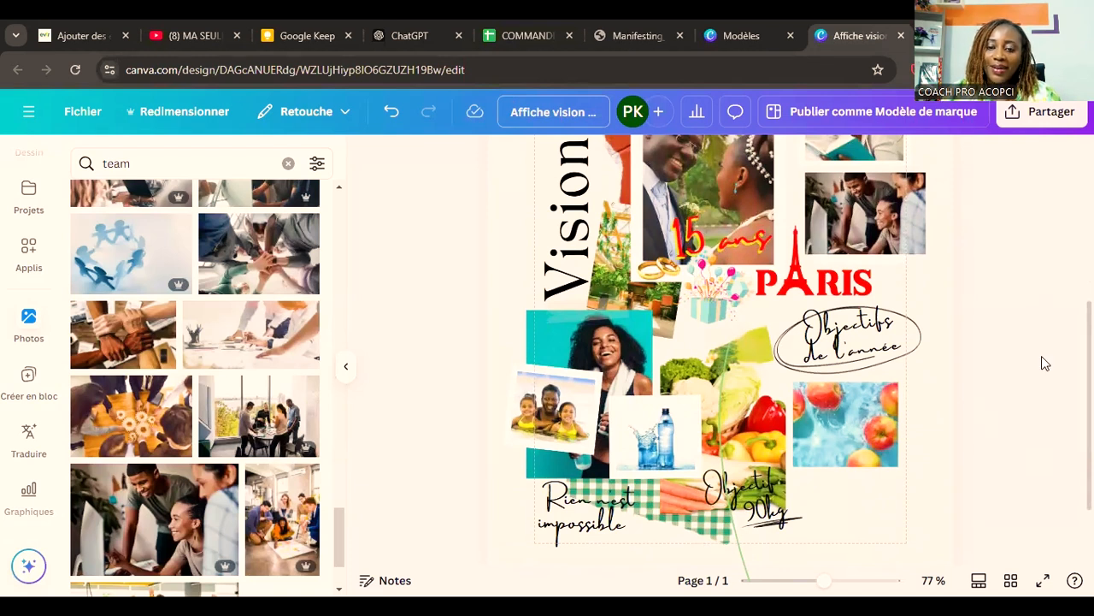
pyautogui.scroll(-1, 1042, 359)
pyautogui.scroll(2, 1042, 359)
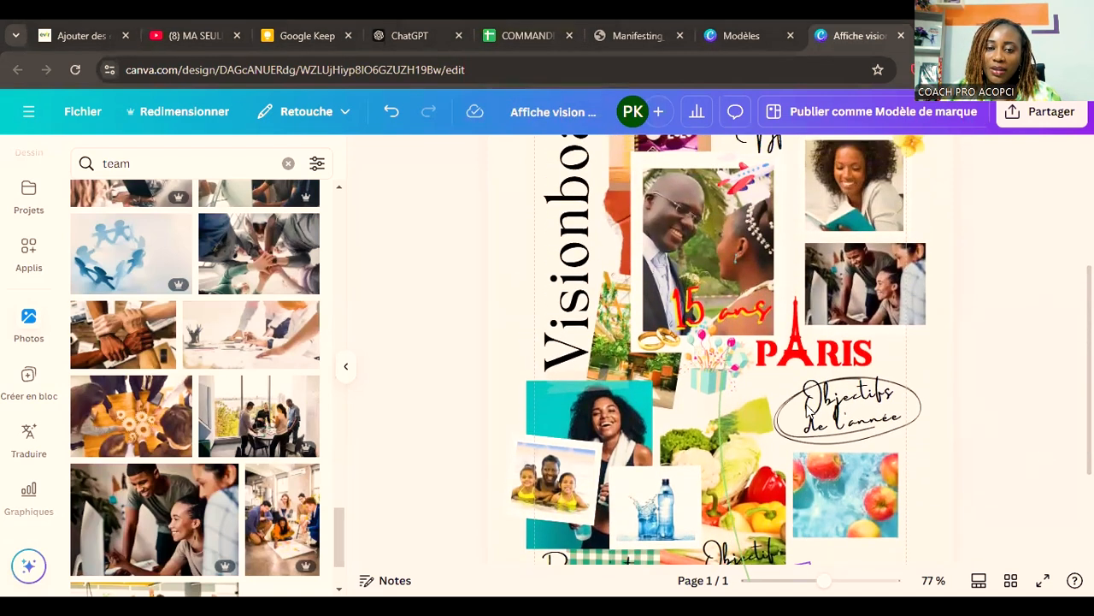
pyautogui.scroll(2, 808, 411)
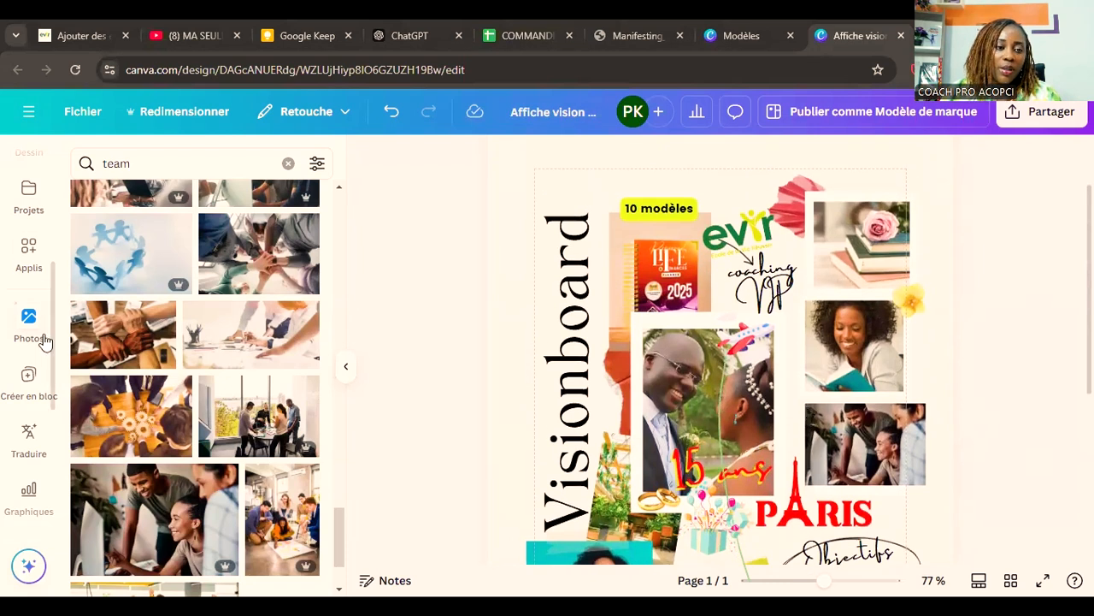
# Step: Search the illustration elements for "vision"
pyautogui.scroll(3, 44, 339)
pyautogui.scroll(2, 45, 340)
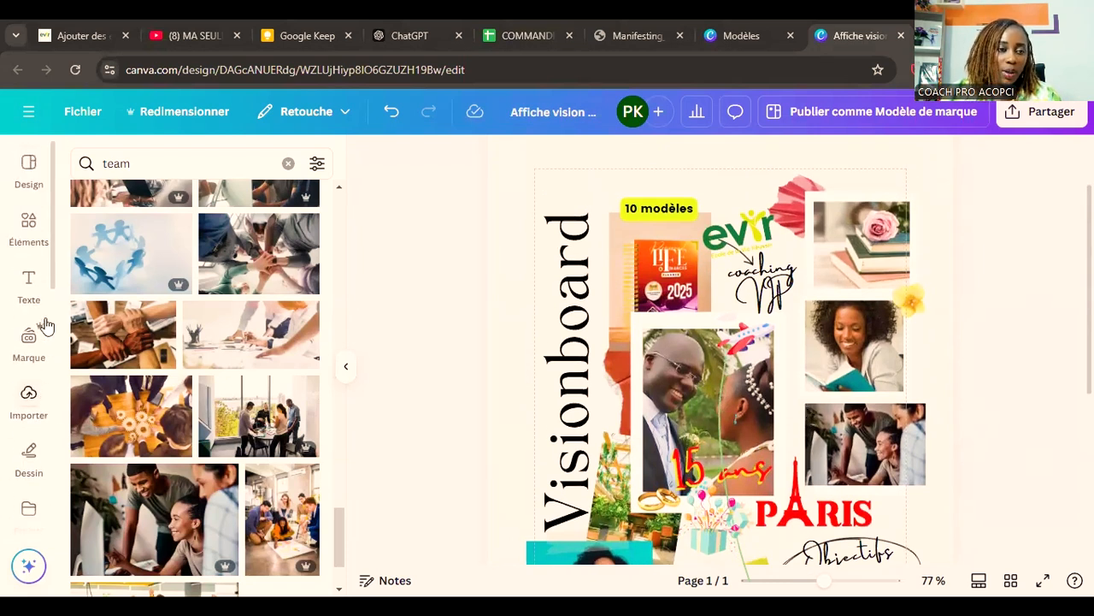
pyautogui.click(30, 242)
pyautogui.doubleClick(126, 171)
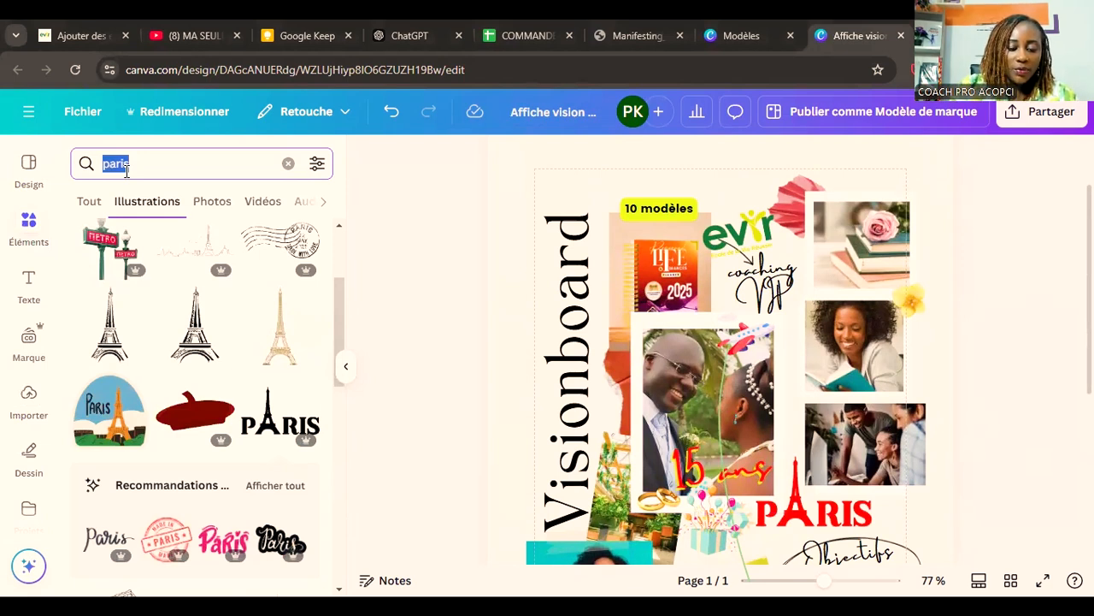
pyautogui.write('vision')
pyautogui.press('Return')
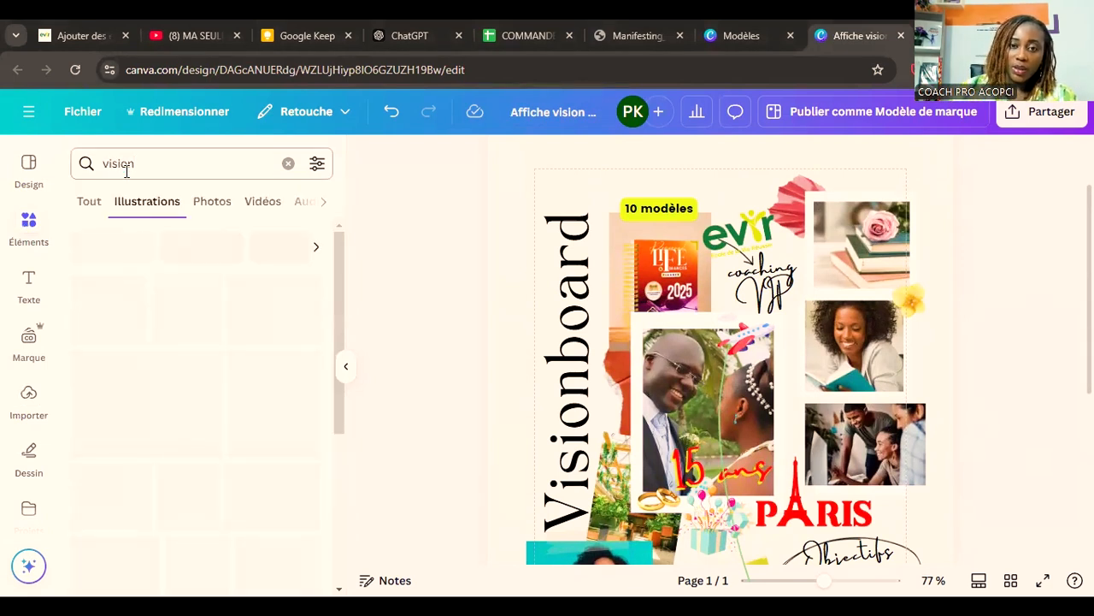
# Step: Browse the vision illustrations and insert the black brush-style "VISION" lettering on the board
pyautogui.scroll(2, 510, 396)
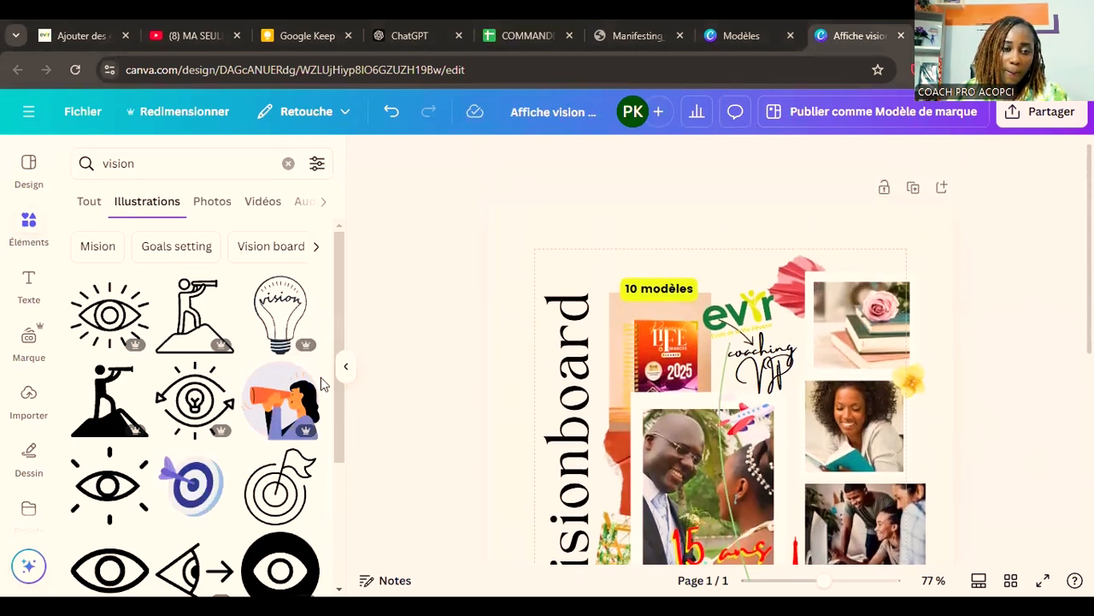
pyautogui.scroll(-4, 297, 398)
pyautogui.scroll(-5, 183, 385)
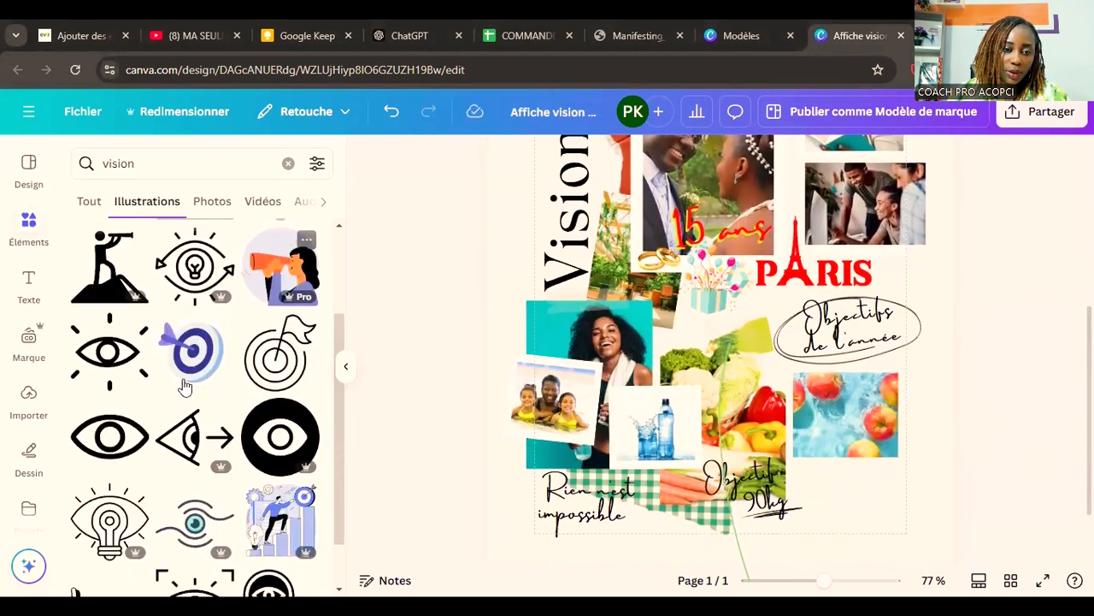
pyautogui.scroll(2, 436, 393)
pyautogui.scroll(4, 436, 394)
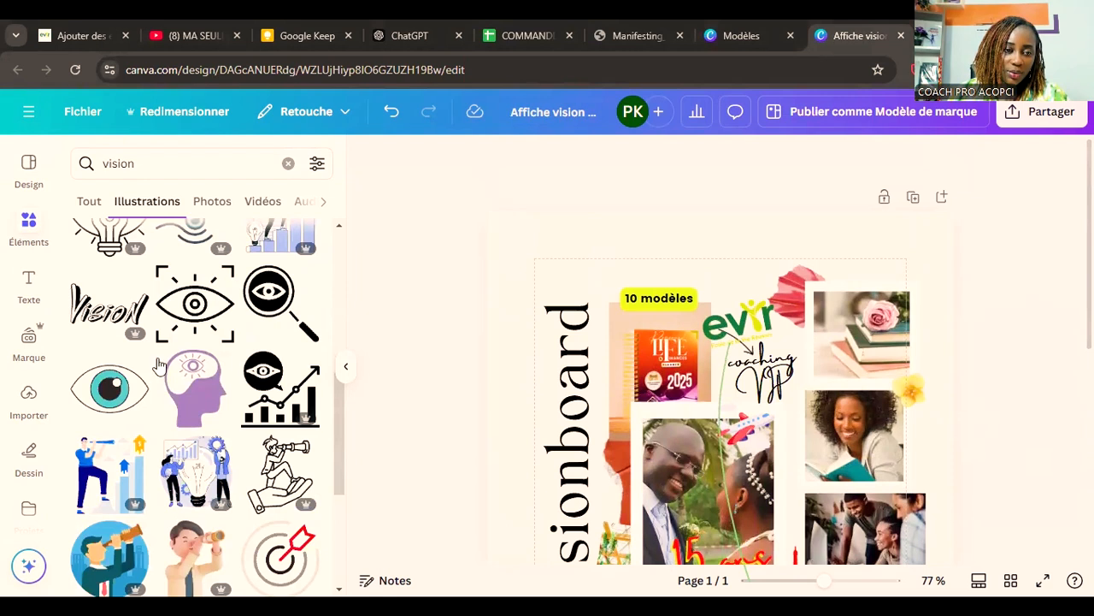
pyautogui.scroll(-2, 158, 364)
pyautogui.scroll(3, 158, 363)
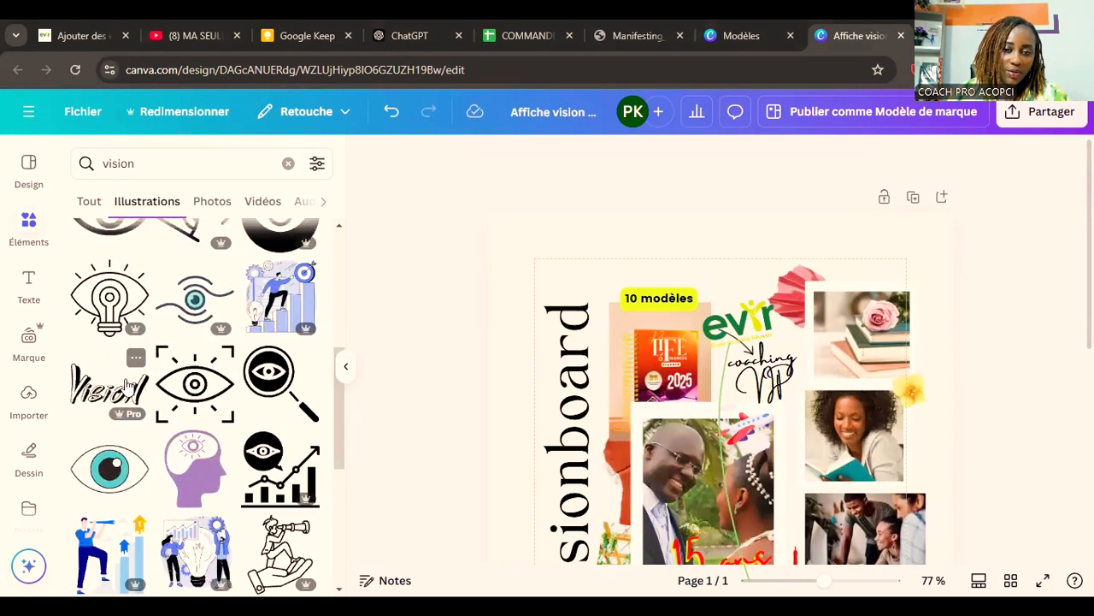
pyautogui.click(126, 385)
pyautogui.scroll(-3, 734, 547)
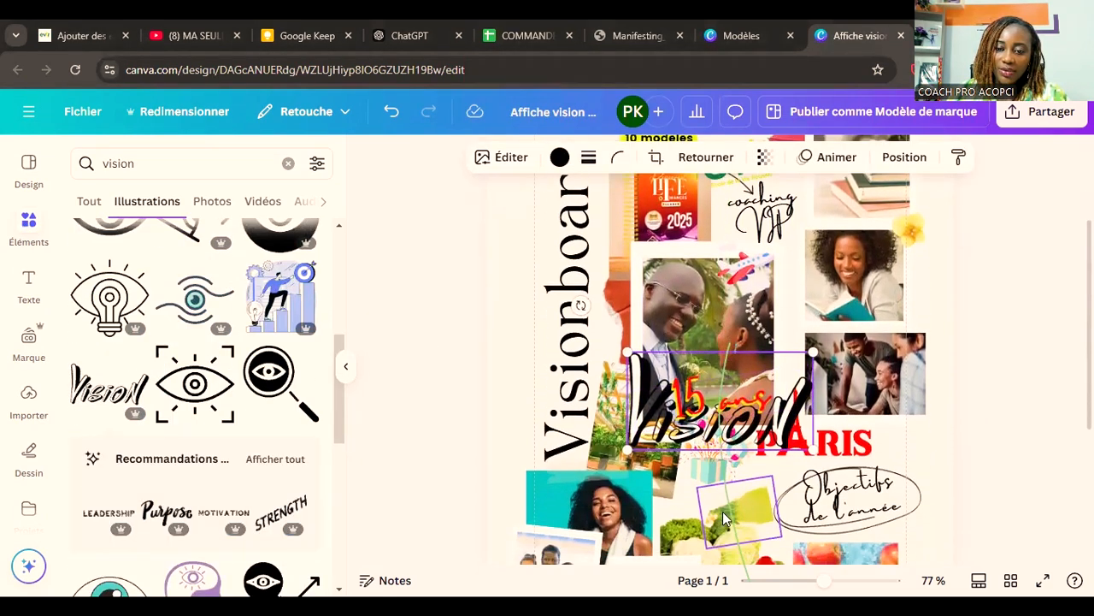
# Step: Shrink the "VISION" lettering, place it just above the "10 modèles" label and recolour it orange
pyautogui.scroll(1, 737, 531)
pyautogui.moveTo(742, 516); pyautogui.dragTo(707, 261)
pyautogui.moveTo(722, 215); pyautogui.dragTo(680, 239)
pyautogui.click(559, 157)
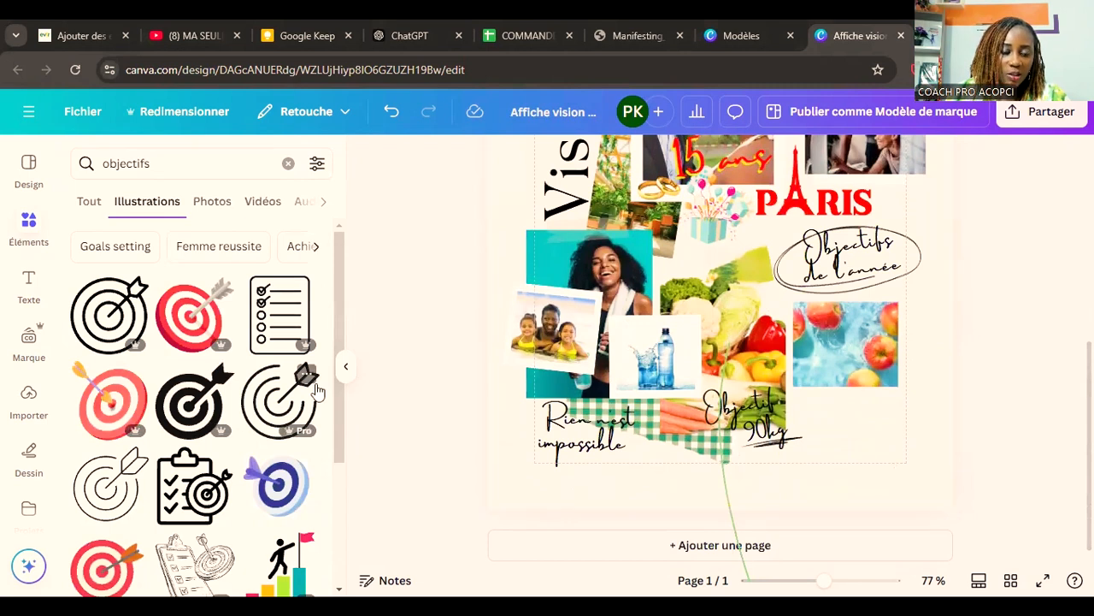
# Step: Insert the "objectifs" illustration of a man climbing coloured bars, shrink it and place it over the lower edge of the apples photo
pyautogui.scroll(-2, 316, 391)
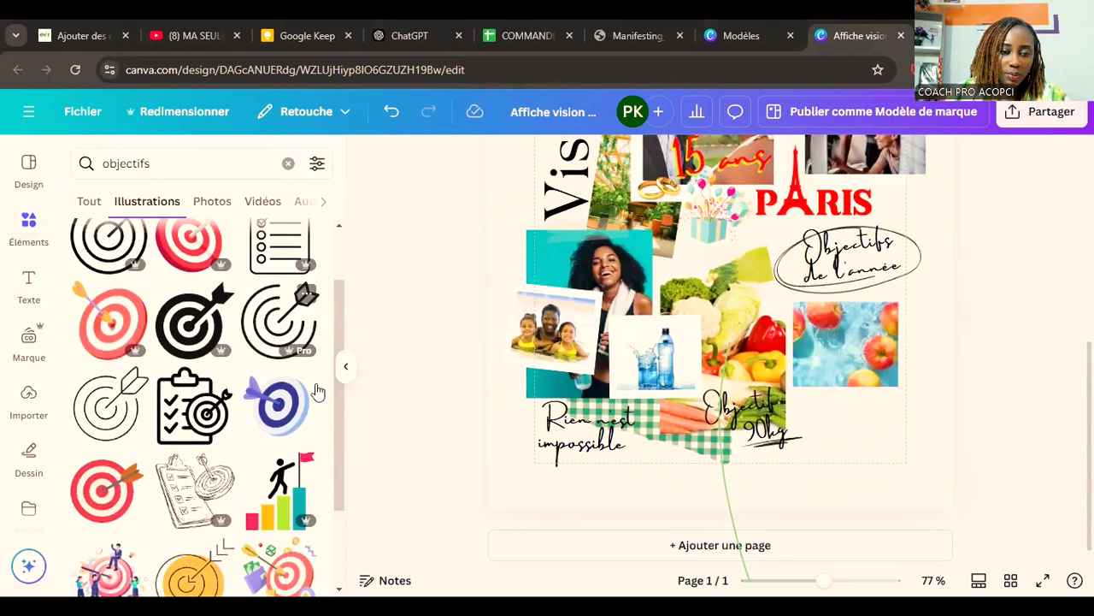
pyautogui.click(265, 504)
pyautogui.moveTo(841, 422); pyautogui.dragTo(829, 500)
pyautogui.moveTo(773, 285); pyautogui.dragTo(884, 421)
# Step: Search the illustrations for "bible" and place the blue Bible small in the board's upper-right corner above the rose-and-books photo
pyautogui.scroll(5, 925, 424)
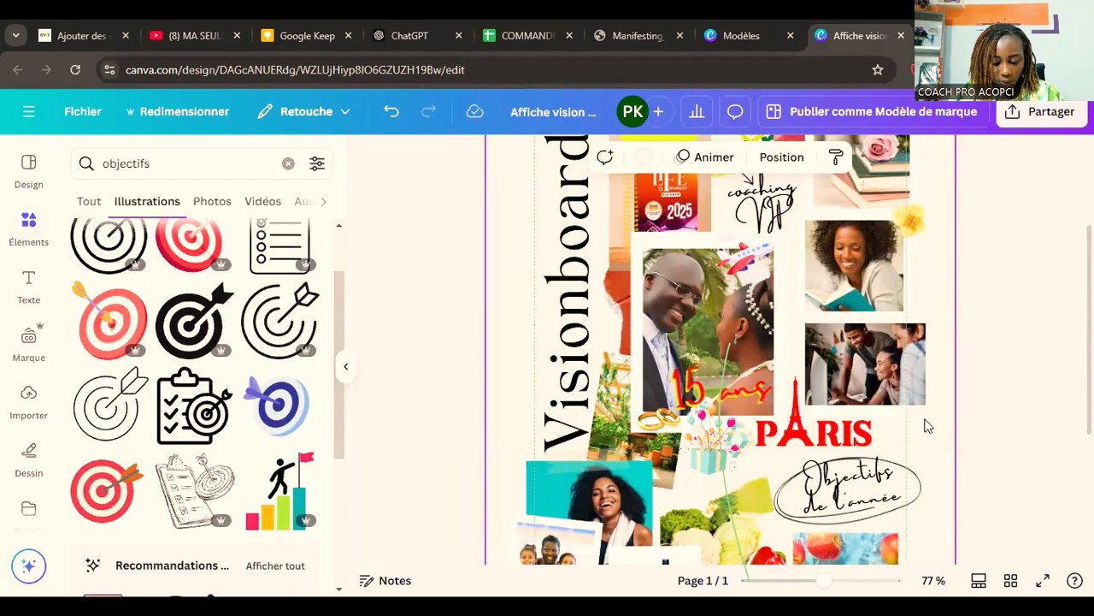
pyautogui.scroll(3, 969, 505)
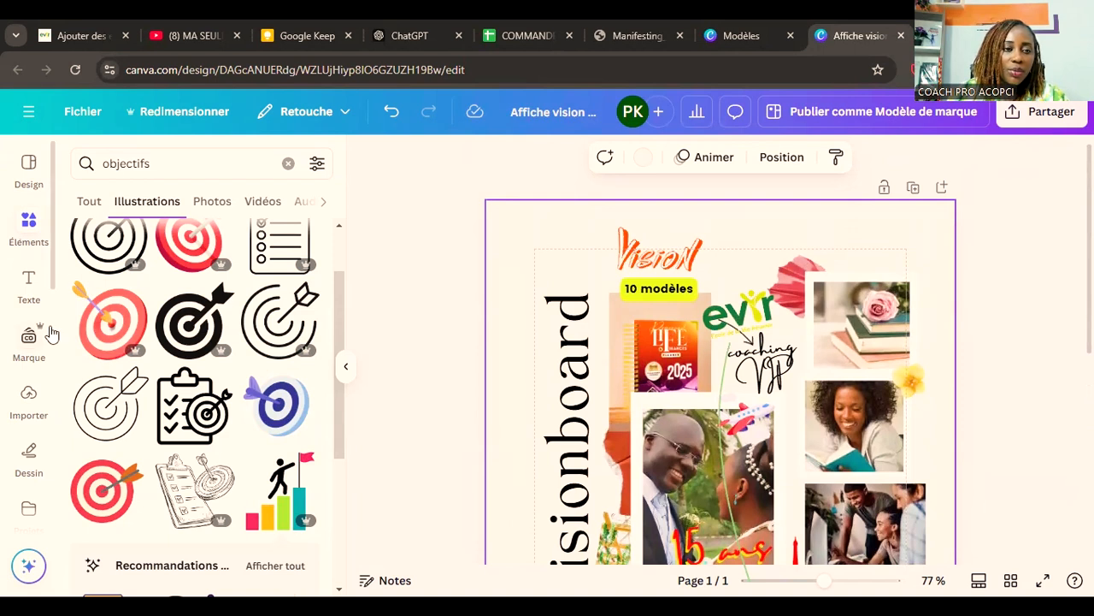
pyautogui.doubleClick(118, 169)
pyautogui.write('bib')
pyautogui.moveTo(895, 270)
pyautogui.mouseDown()
pyautogui.moveTo(913, 283)
pyautogui.moveTo(890, 258)
pyautogui.moveTo(914, 271)
pyautogui.mouseUp()
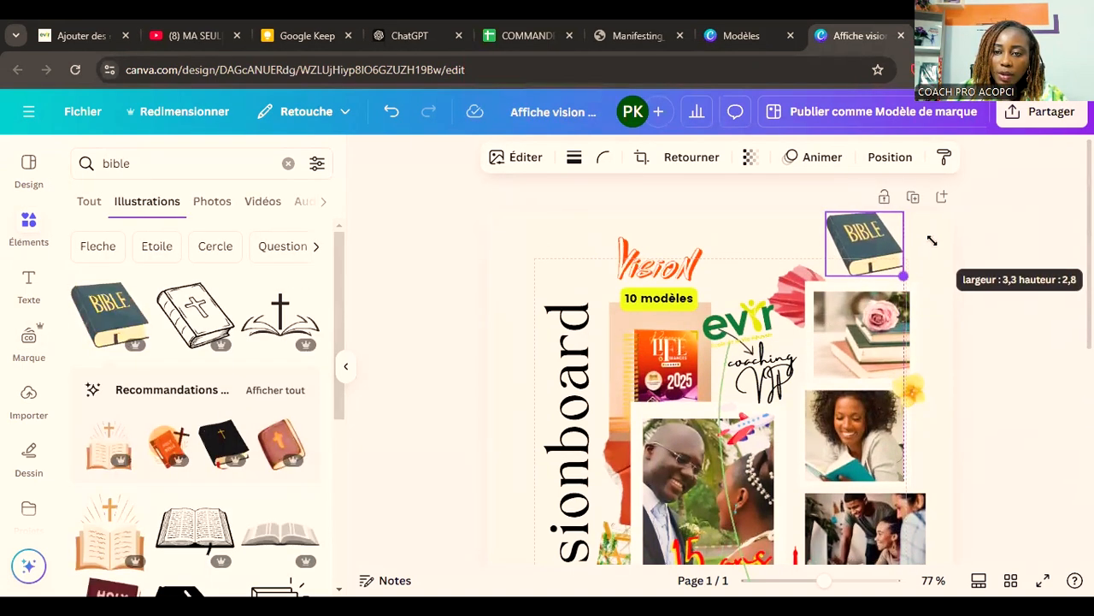
pyautogui.click(1012, 292)
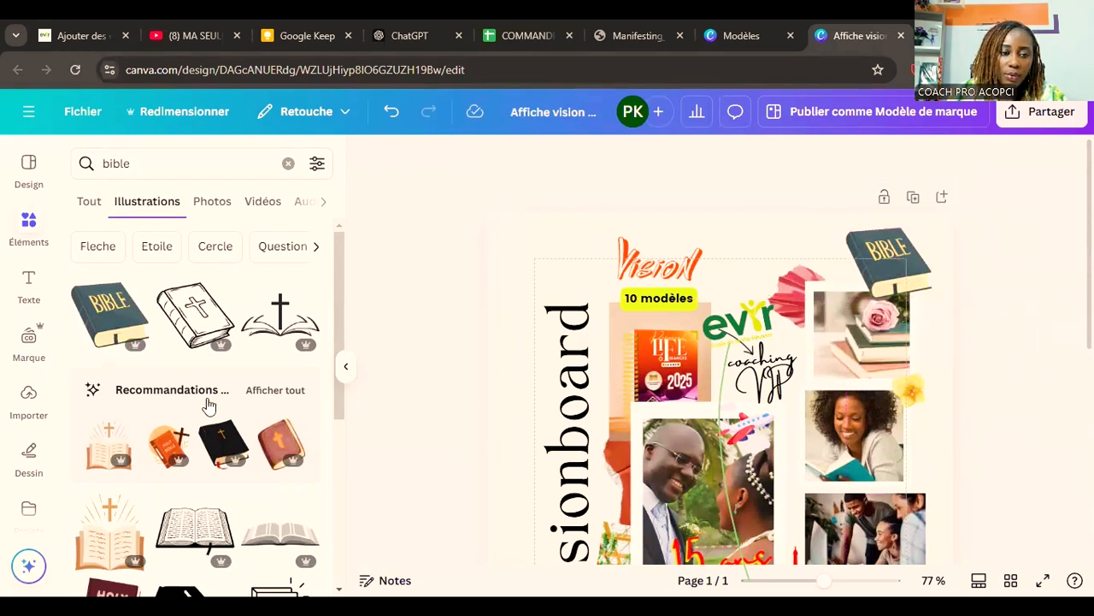
# Step: Search the illustrations for "prayer" and insert the praying woman with long black hair
pyautogui.doubleClick(134, 164)
pyautogui.write('praye')
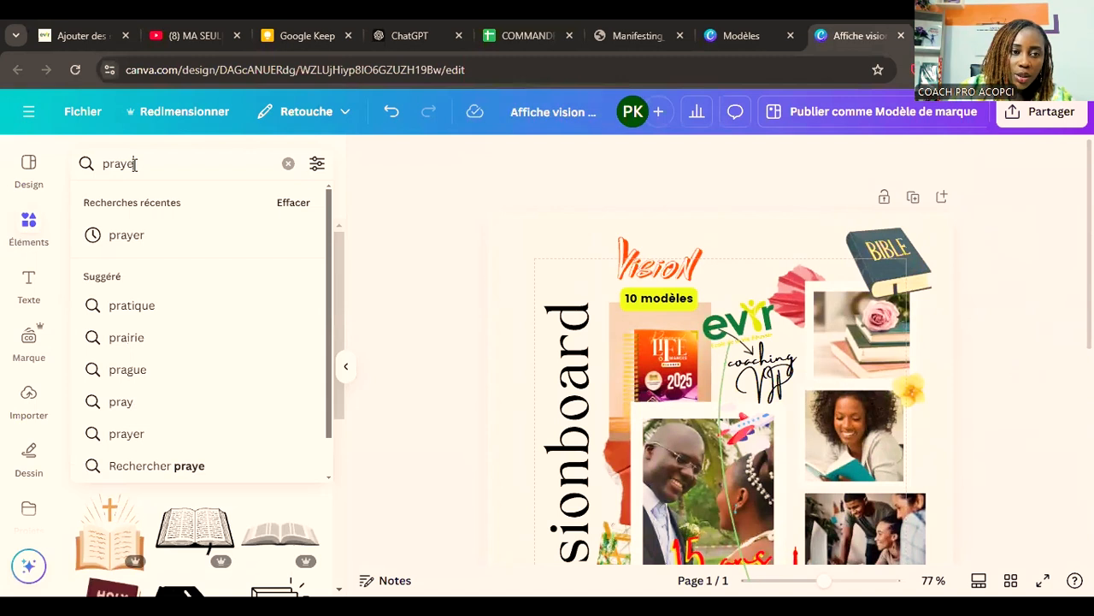
pyautogui.press('Return')
pyautogui.write('r')
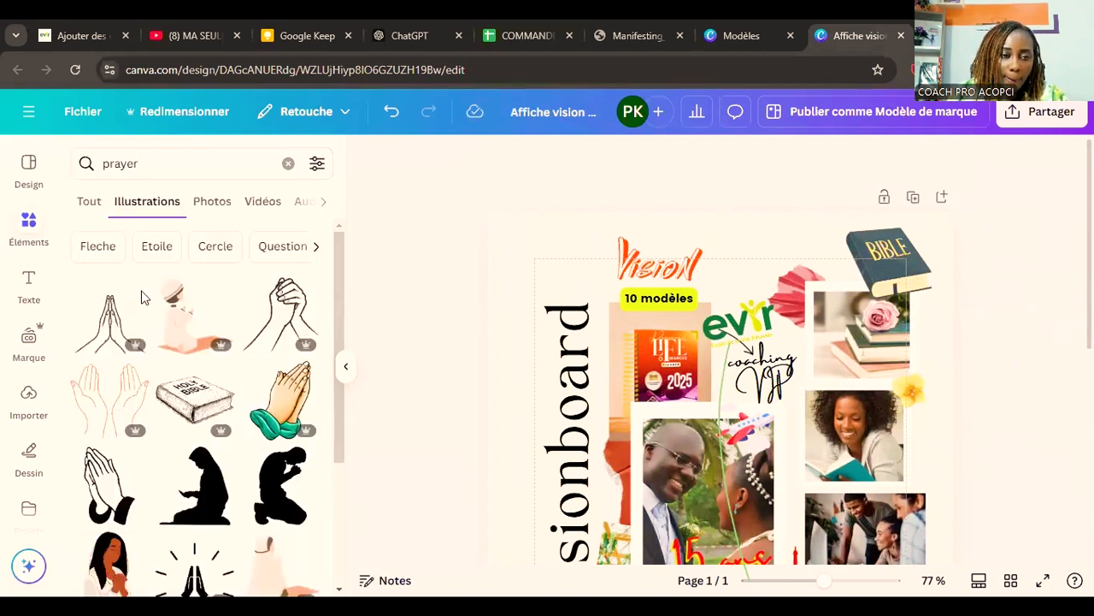
pyautogui.scroll(-2, 180, 382)
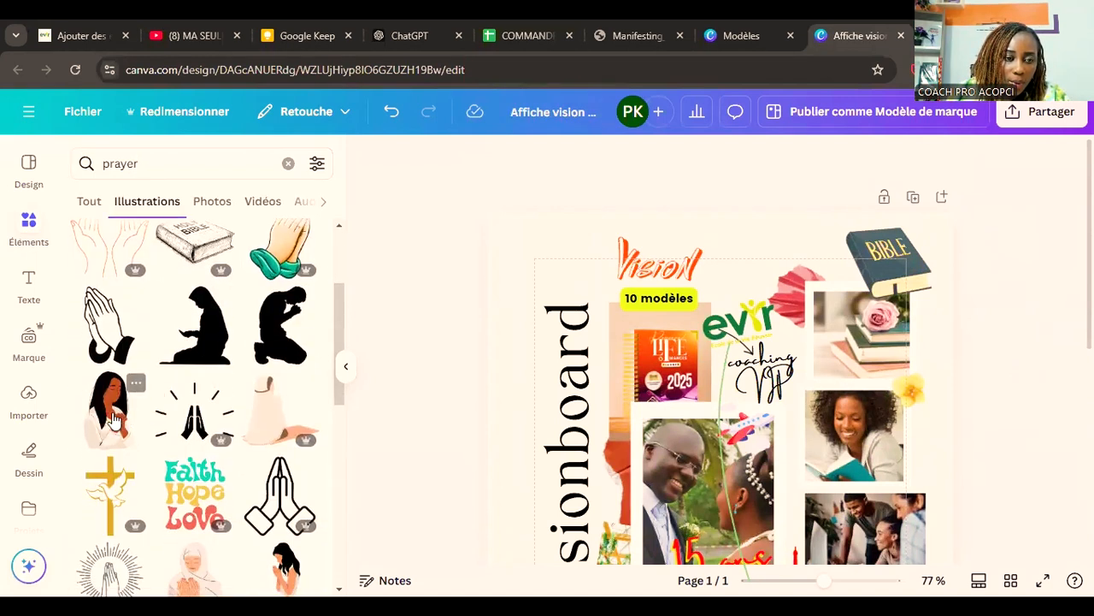
pyautogui.click(130, 383)
# Step: Shrink the praying woman and place her at the top of the board, just left of the Bible
pyautogui.scroll(-2, 774, 442)
pyautogui.scroll(-3, 773, 442)
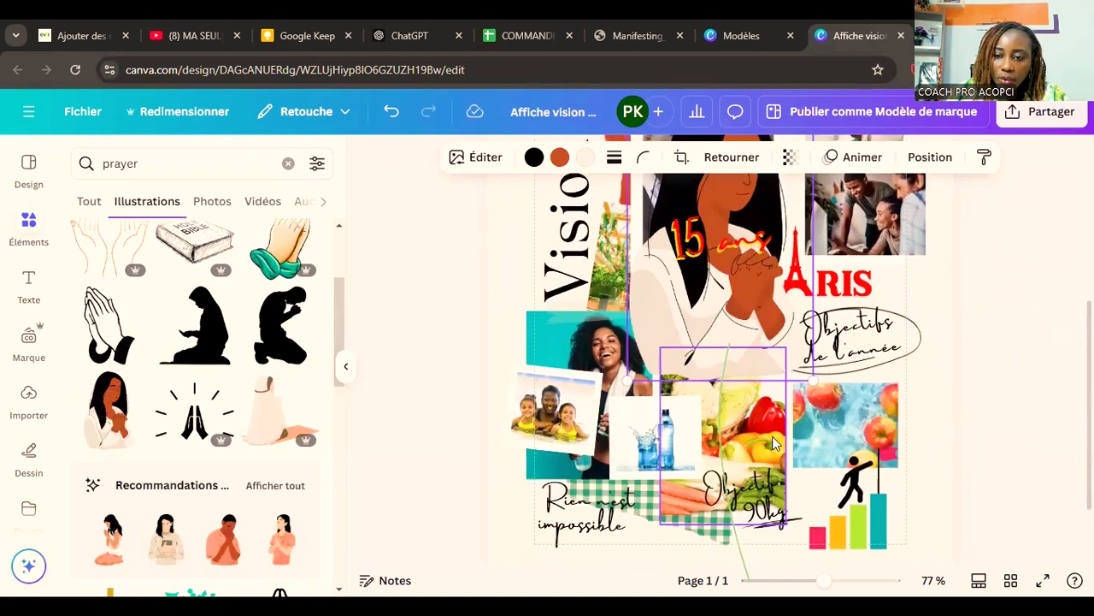
pyautogui.scroll(-2, 774, 442)
pyautogui.scroll(5, 774, 442)
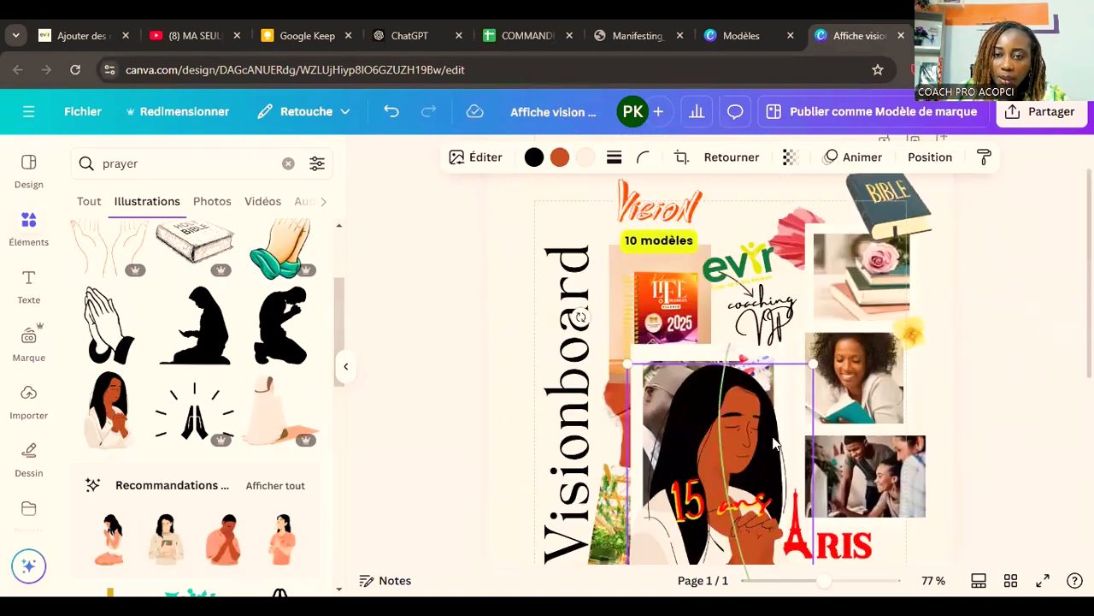
pyautogui.moveTo(687, 484); pyautogui.dragTo(734, 244)
pyautogui.moveTo(855, 459); pyautogui.dragTo(818, 270)
# Step: Lower the pink paper fan beside the "coaching" caption, and nudge the praying woman and the Bible into place
pyautogui.moveTo(776, 299); pyautogui.dragTo(797, 349)
pyautogui.moveTo(830, 244); pyautogui.dragTo(824, 247)
pyautogui.moveTo(889, 268); pyautogui.dragTo(890, 274)
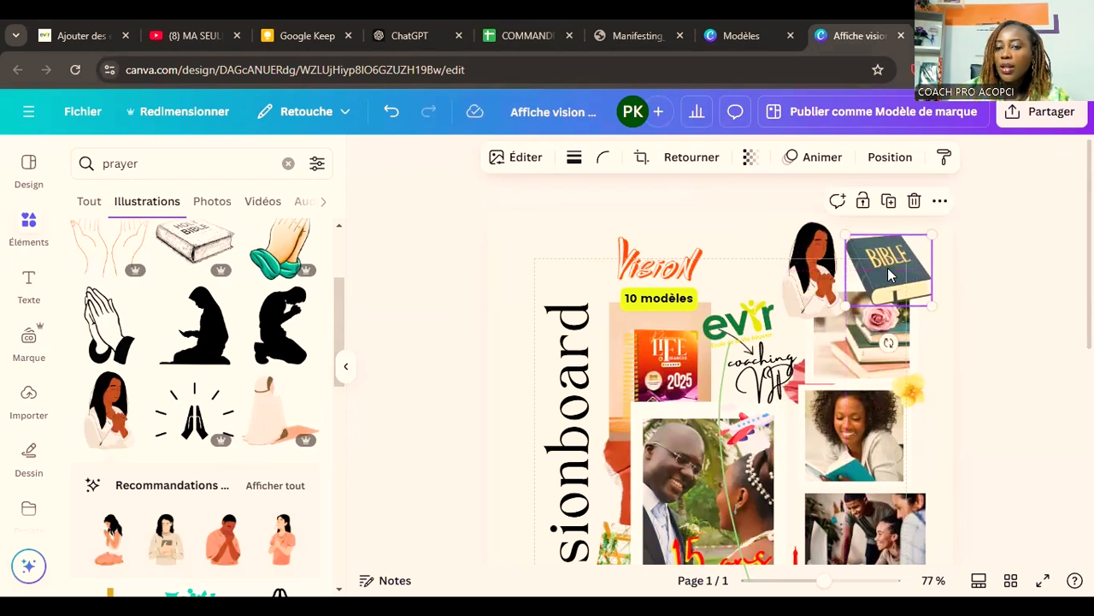
pyautogui.click(1006, 313)
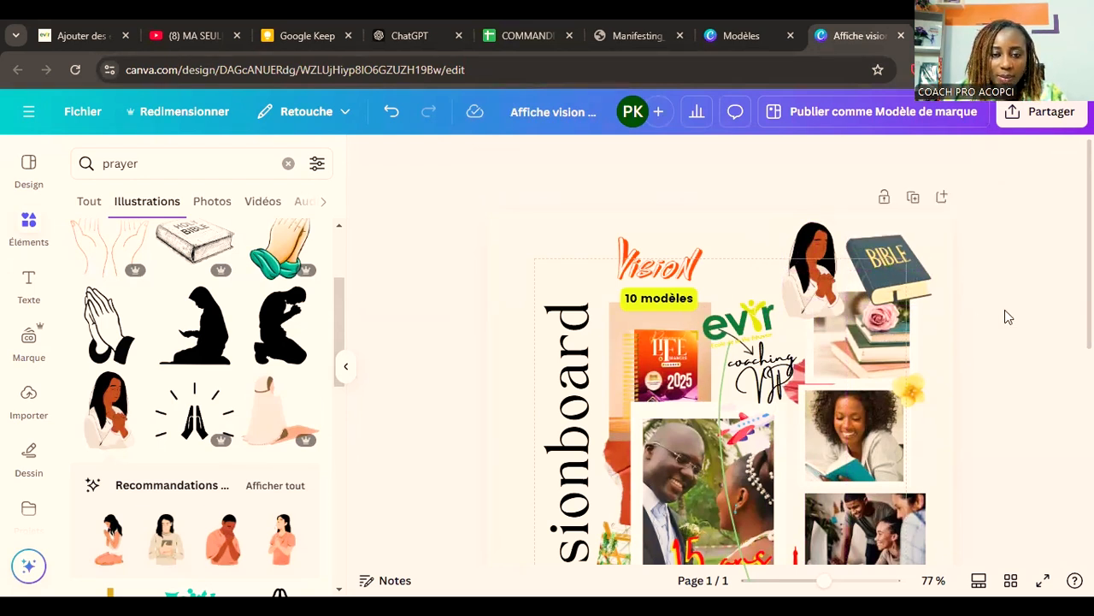
# Step: Shrink the man-climbing-bars illustration at the lower edge of the apples photo, keeping its upper-left corner in place
pyautogui.scroll(-3, 257, 320)
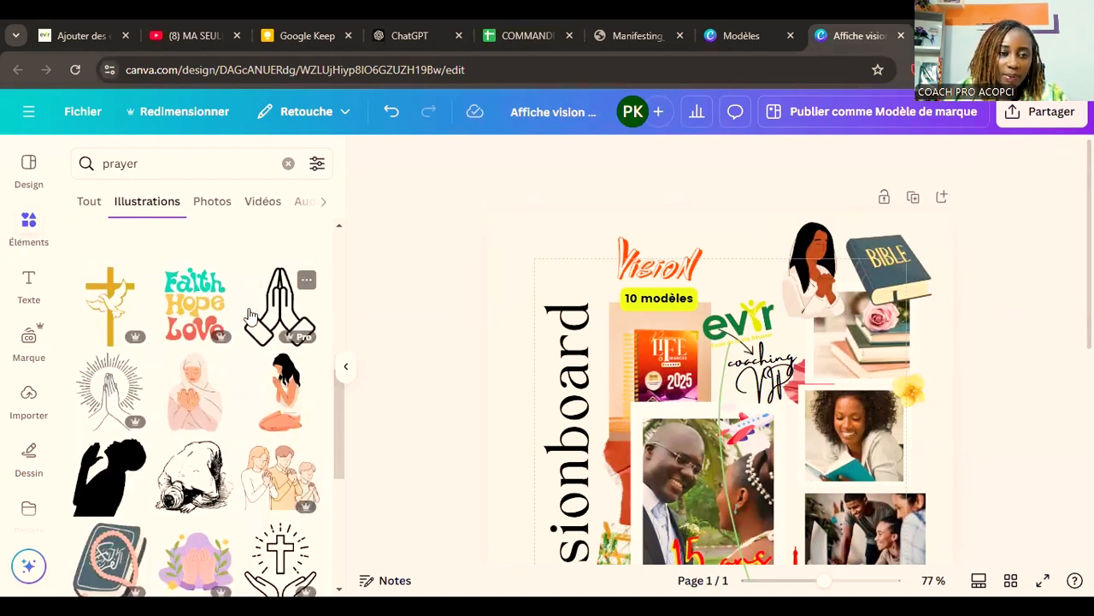
pyautogui.scroll(-2, 554, 342)
pyautogui.scroll(-3, 554, 342)
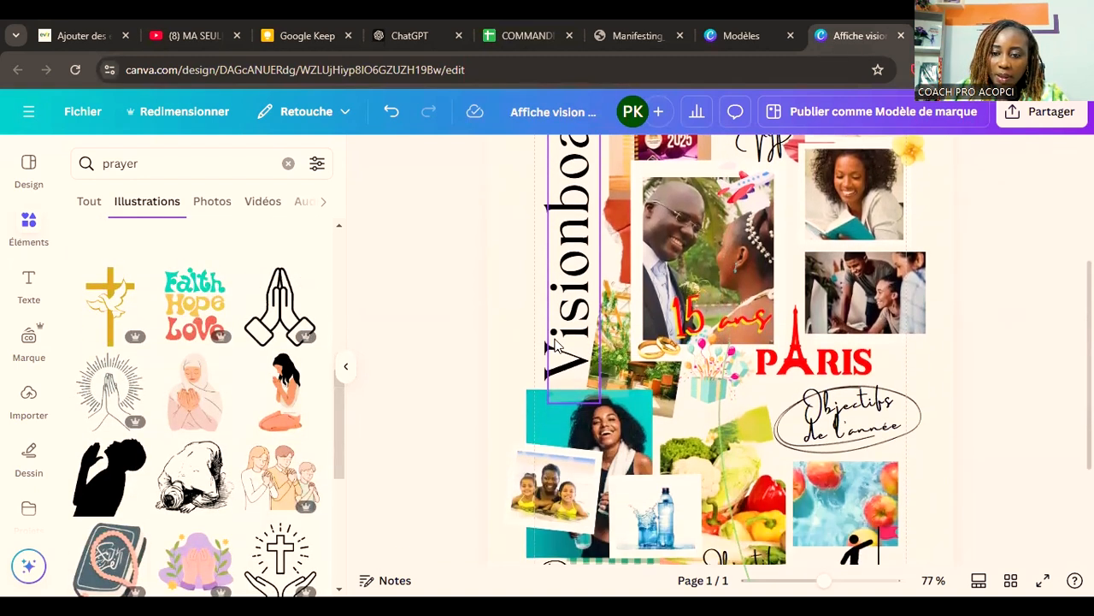
pyautogui.scroll(-3, 555, 342)
pyautogui.click(839, 435)
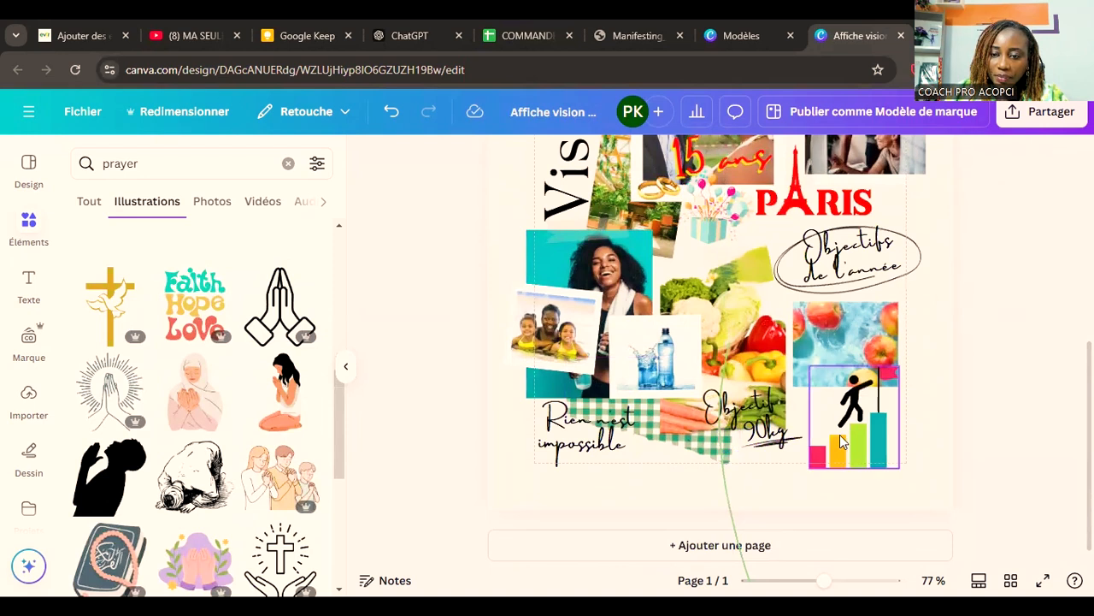
pyautogui.moveTo(899, 470); pyautogui.dragTo(876, 442)
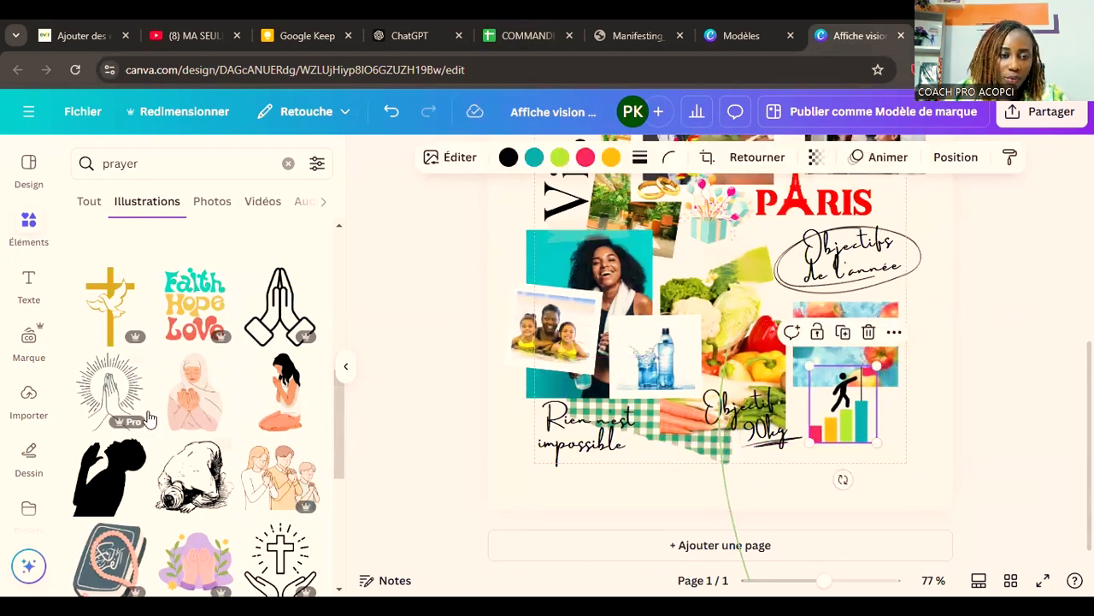
# Step: Search the illustrations for "verse"
pyautogui.scroll(-10, 147, 416)
pyautogui.click(154, 167)
pyautogui.doubleClick(146, 165)
pyautogui.press('BackSpace')
pyautogui.write('verse')
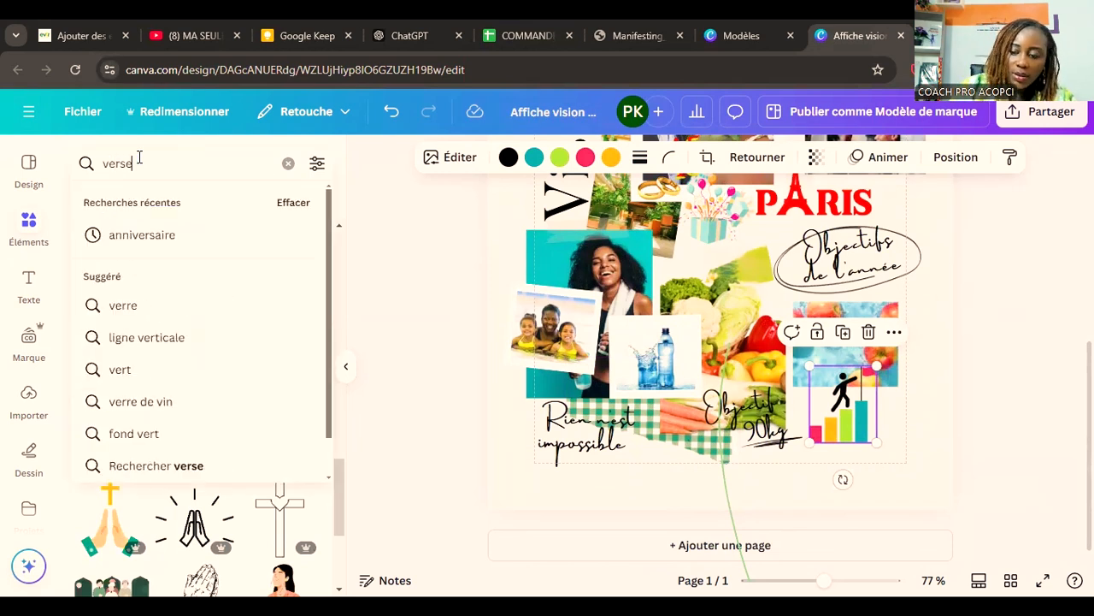
pyautogui.press('Return')
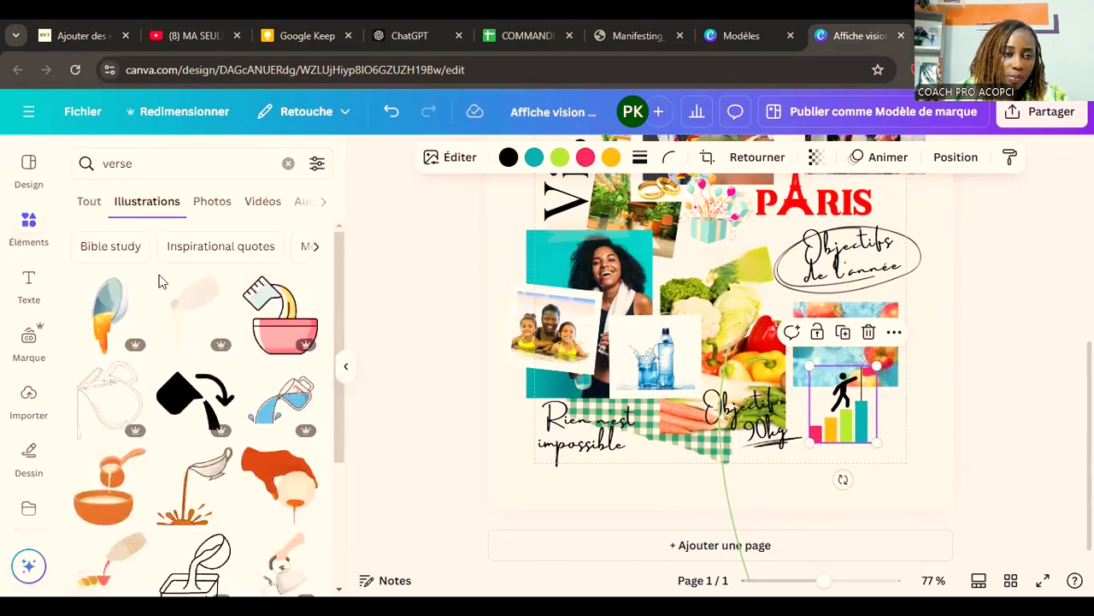
# Step: Search the illustrations for "verse bible" and look through the lettering and faith-themed graphics
pyautogui.click(174, 168)
pyautogui.write('bible')
pyautogui.press('Return')
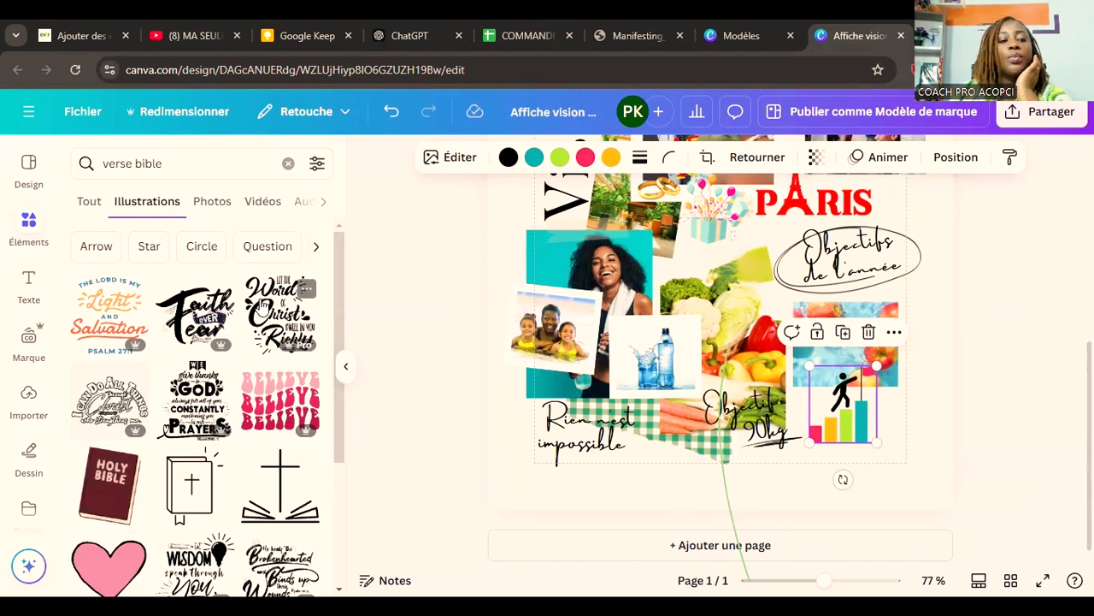
pyautogui.scroll(-3, 281, 470)
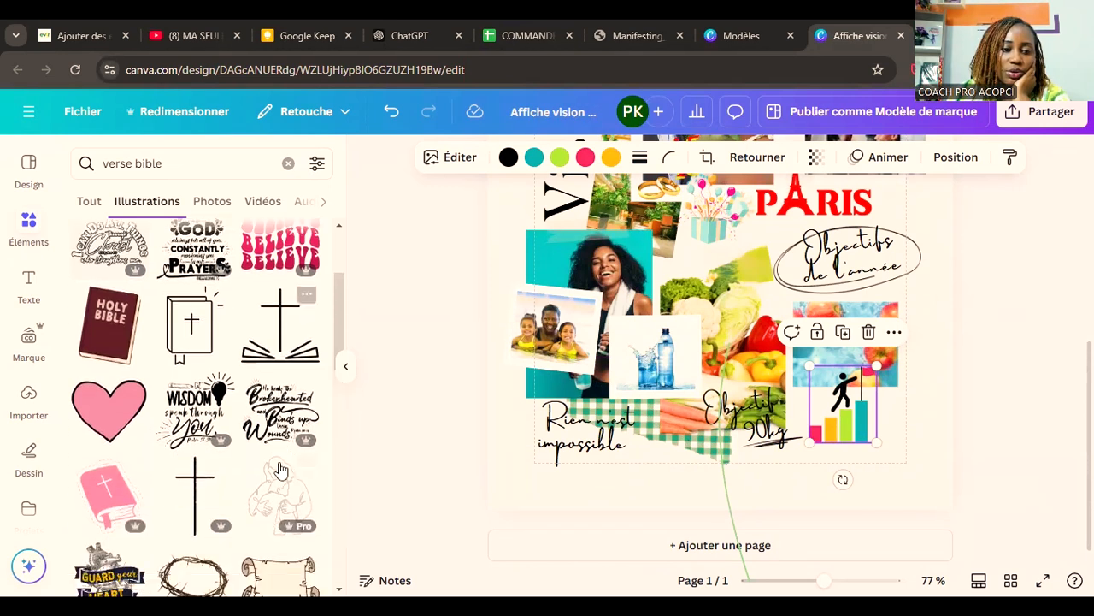
pyautogui.scroll(-3, 281, 469)
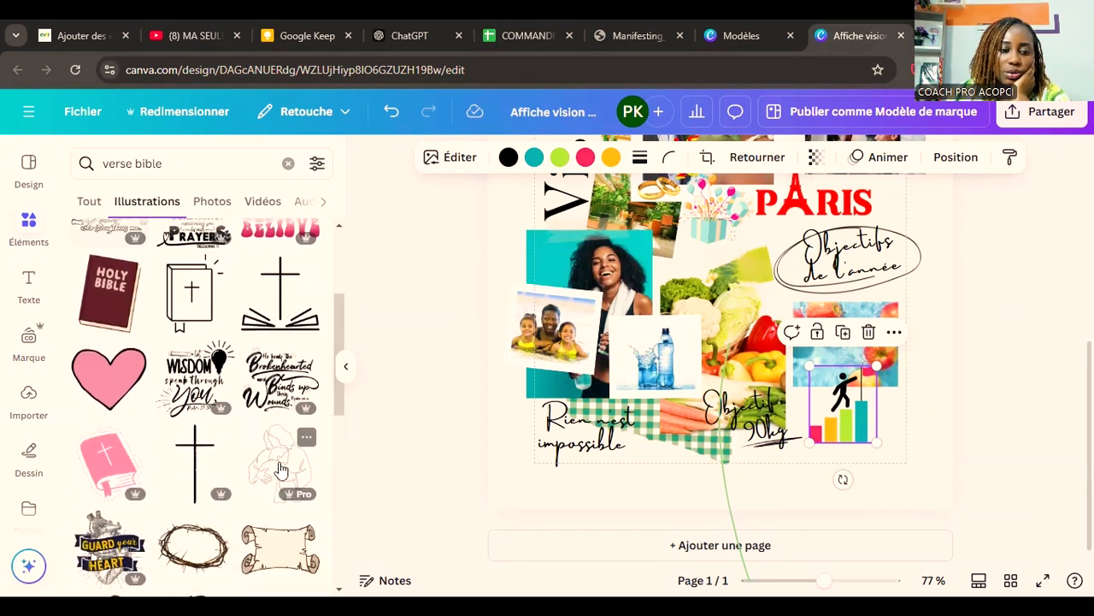
pyautogui.scroll(-6, 278, 468)
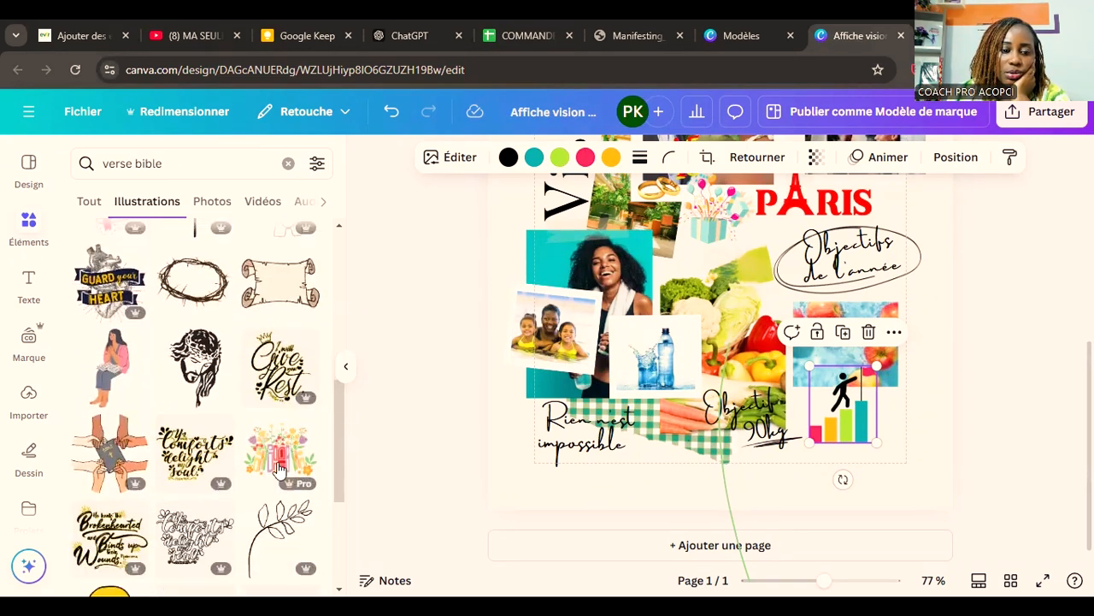
pyautogui.scroll(-3, 278, 469)
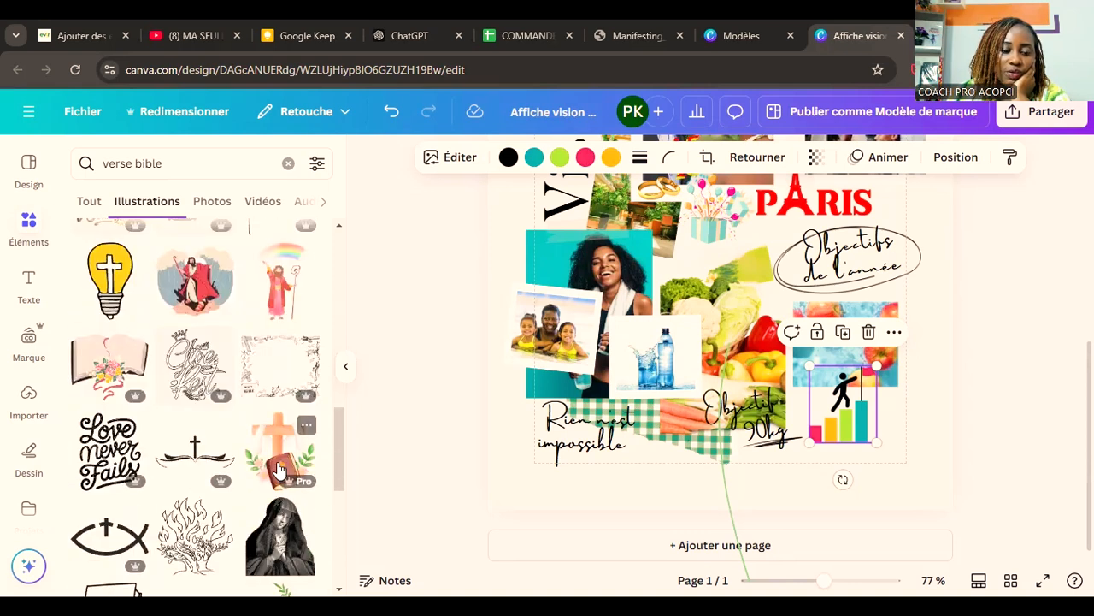
pyautogui.scroll(-5, 278, 468)
pyautogui.scroll(3, 278, 469)
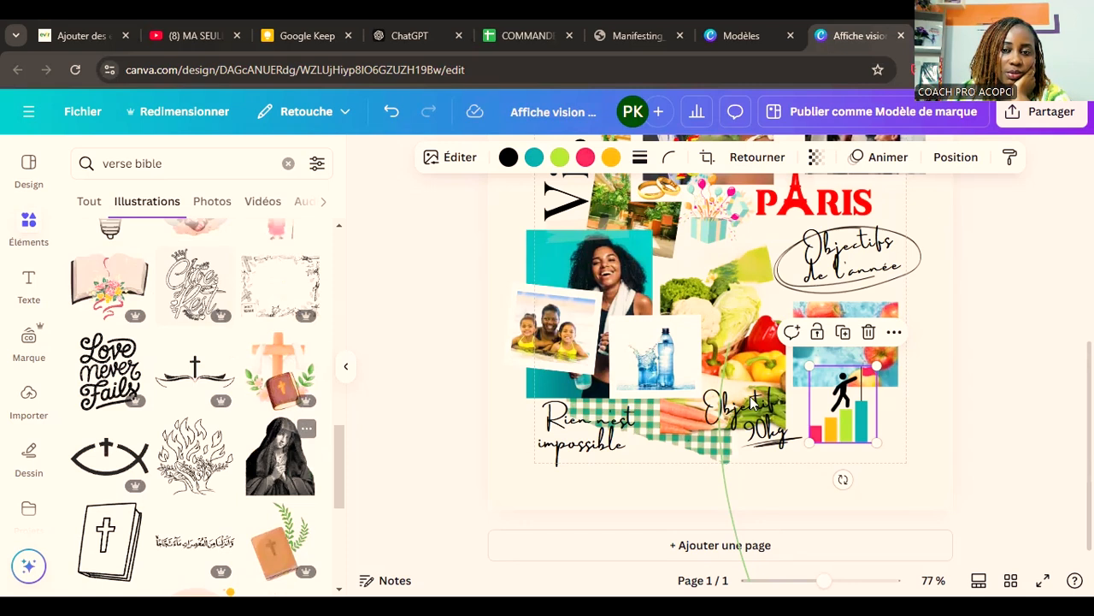
# Step: Try the "Love Never Fails" lettering, shrunk beside the couple photo and recoloured red #ff0202, and remove it
pyautogui.scroll(3, 753, 402)
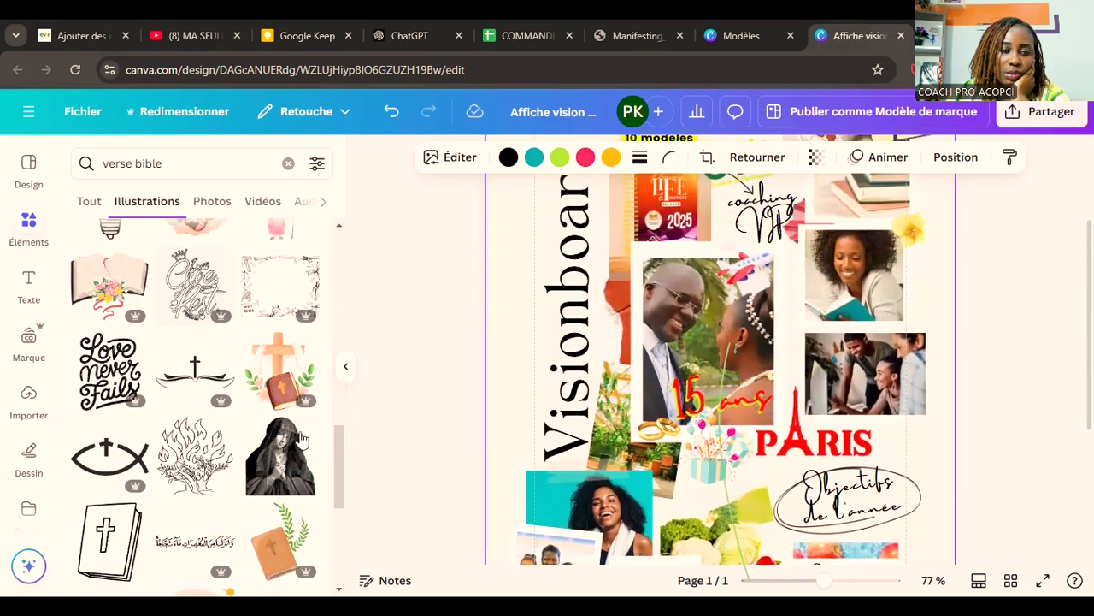
pyautogui.click(100, 391)
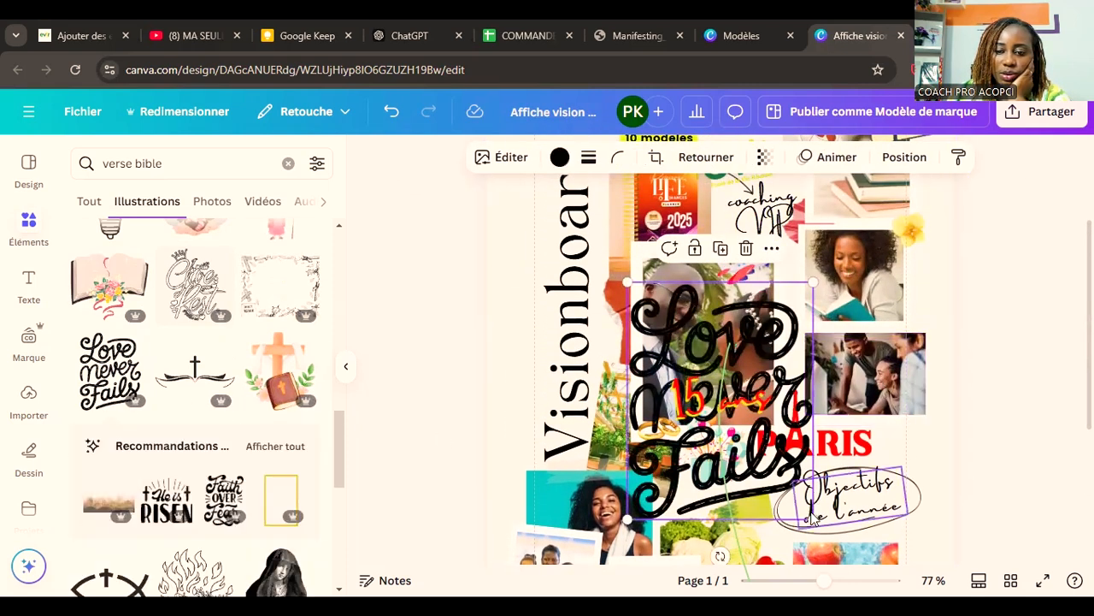
pyautogui.moveTo(811, 518); pyautogui.dragTo(639, 366)
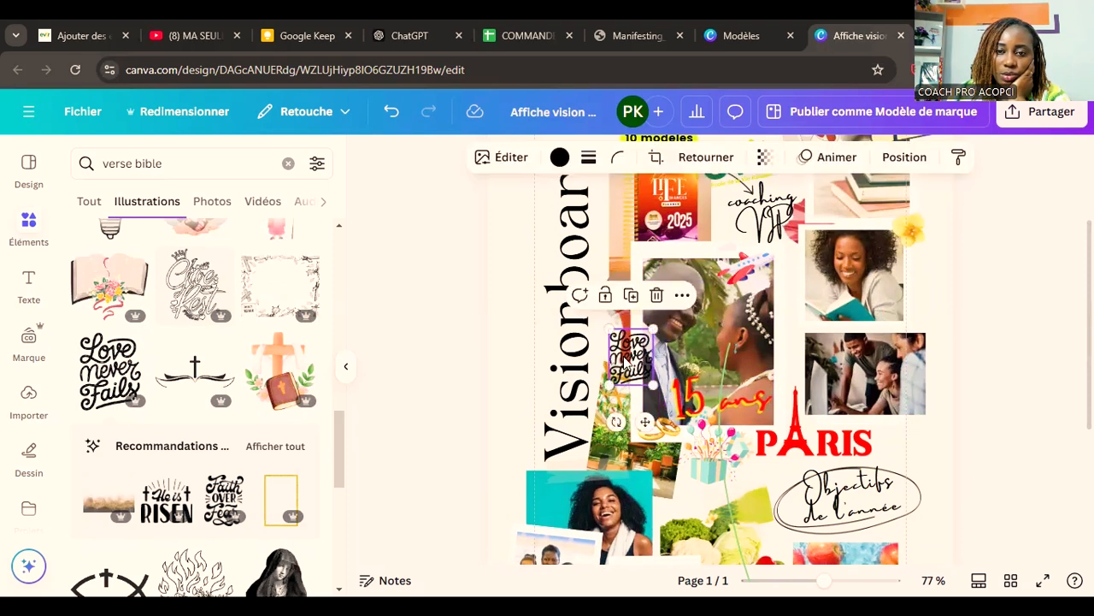
pyautogui.click(559, 158)
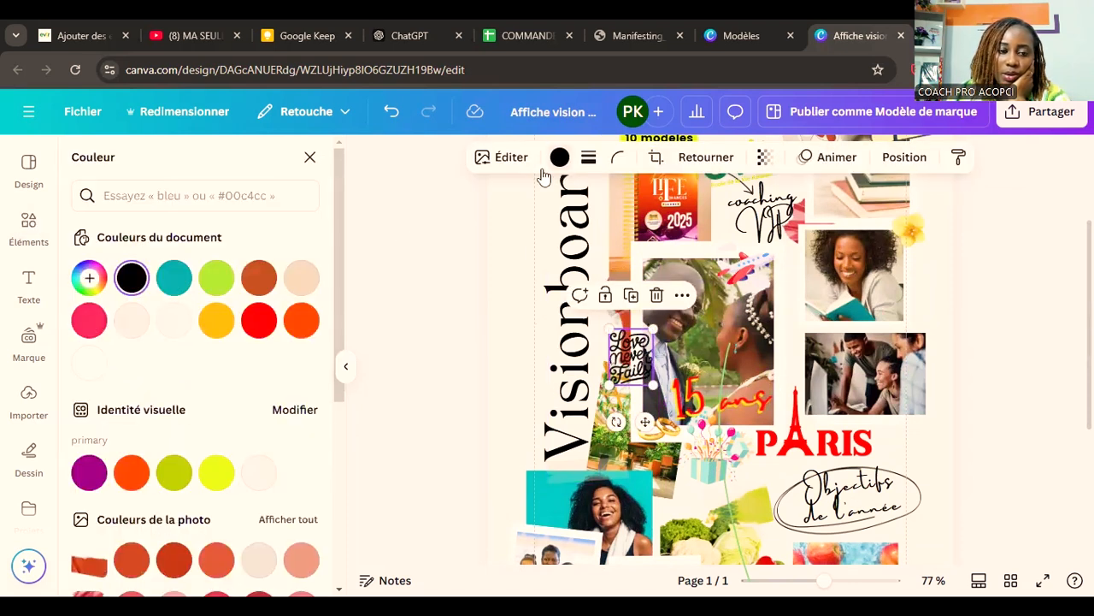
pyautogui.click(303, 323)
pyautogui.click(259, 320)
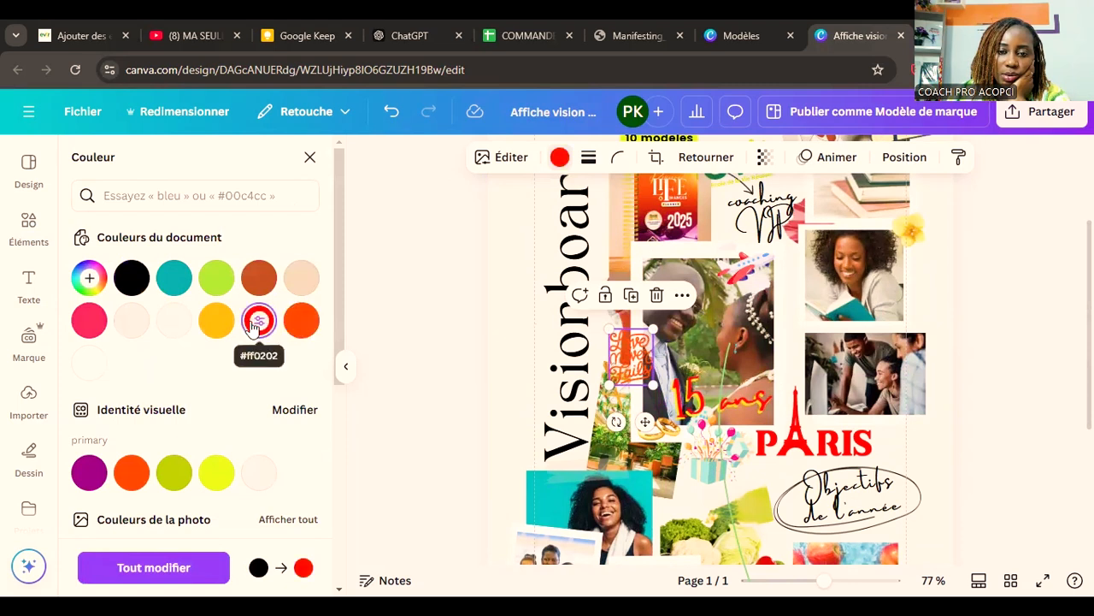
pyautogui.click(657, 295)
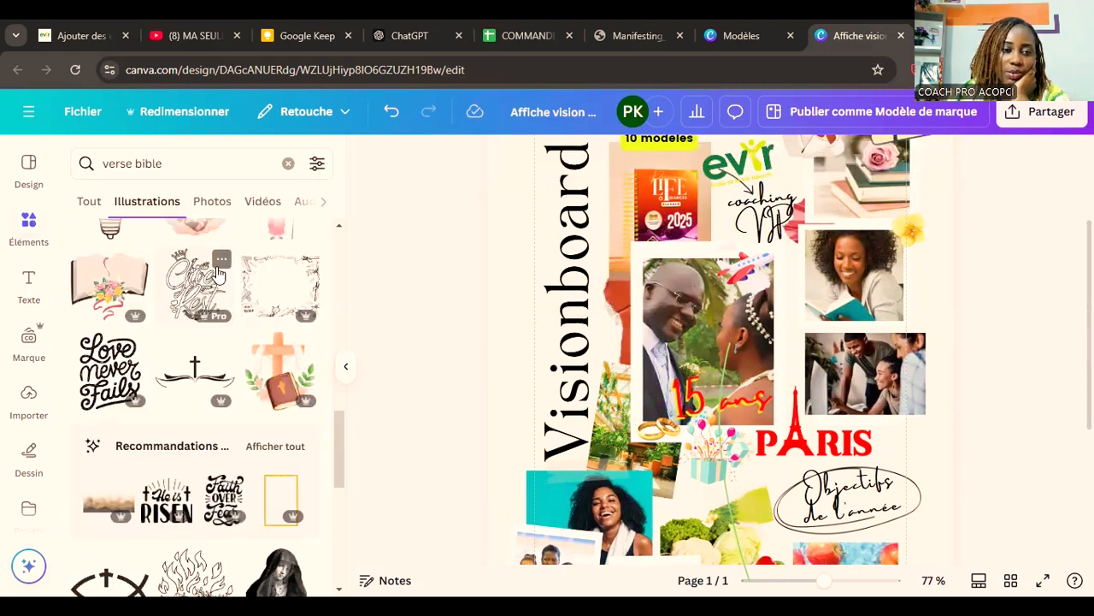
# Step: Examine more of the "verse bible" illustrations for a suitable Bible verse or faith quote
pyautogui.scroll(-1, 915, 392)
pyautogui.scroll(-3, 915, 392)
pyautogui.scroll(-4, 213, 366)
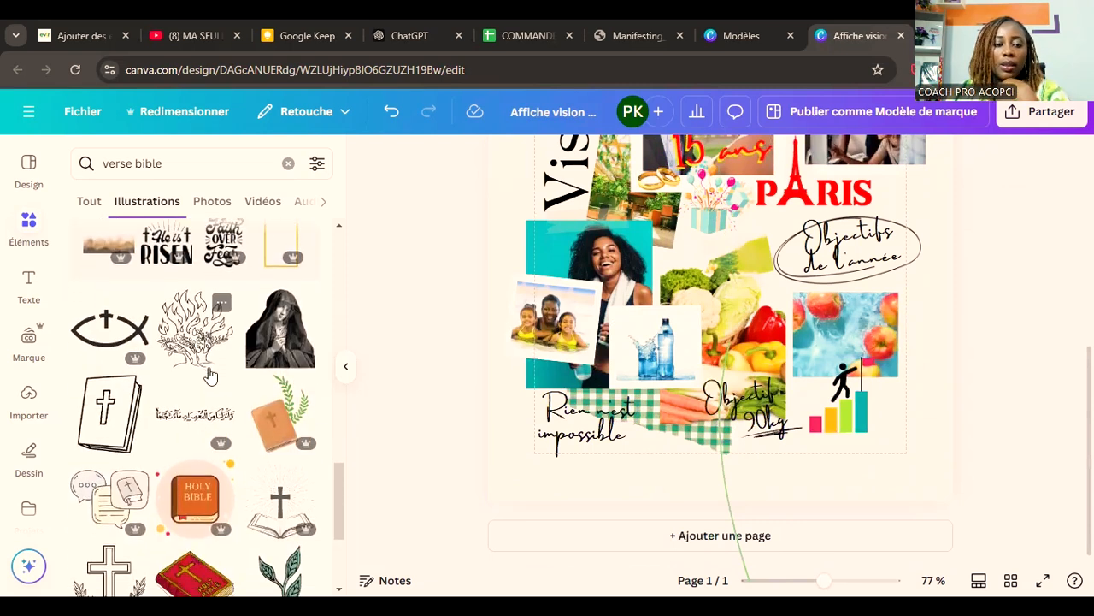
pyautogui.scroll(-2, 213, 366)
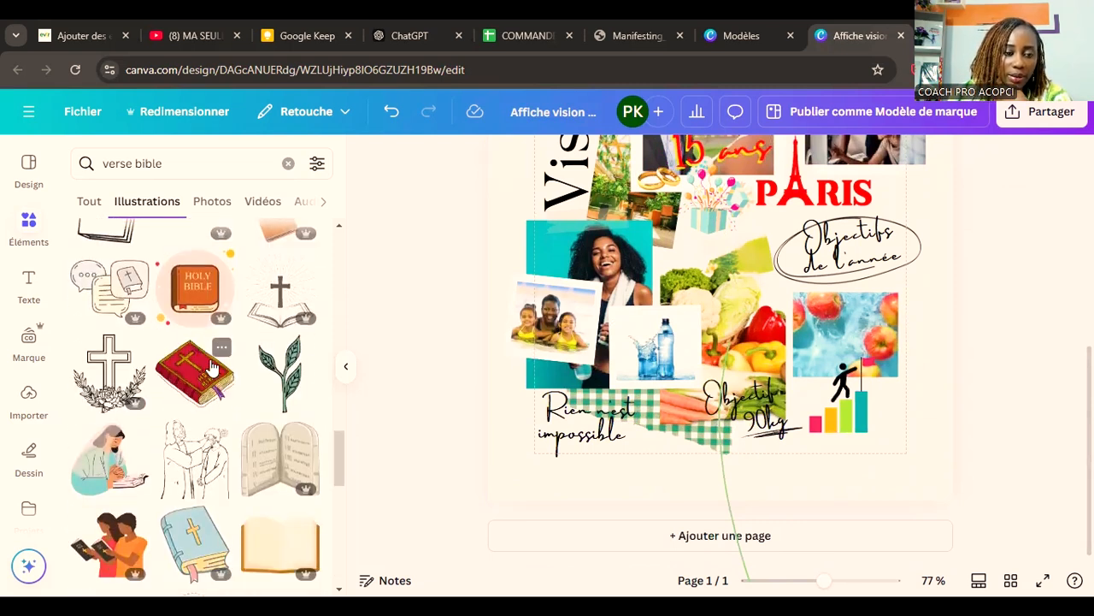
pyautogui.scroll(-4, 213, 366)
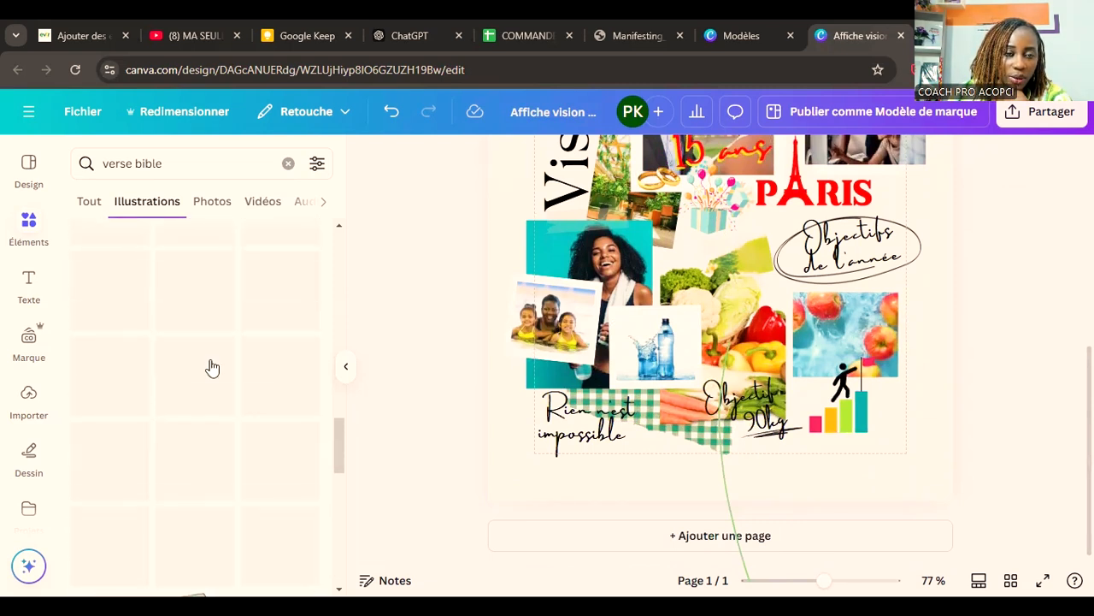
pyautogui.scroll(5, 213, 366)
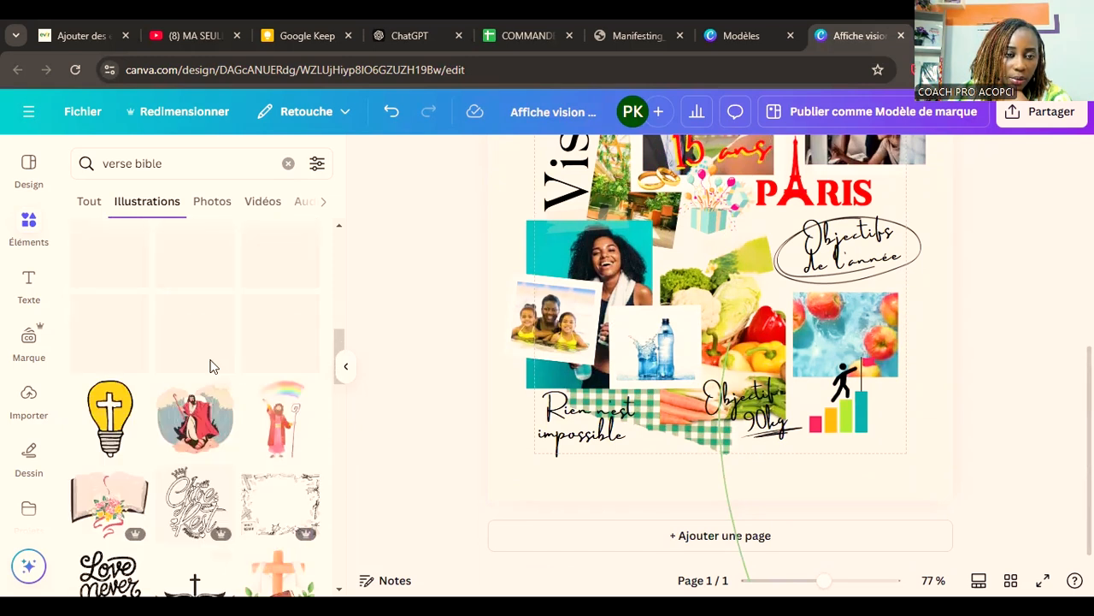
pyautogui.scroll(-3, 213, 366)
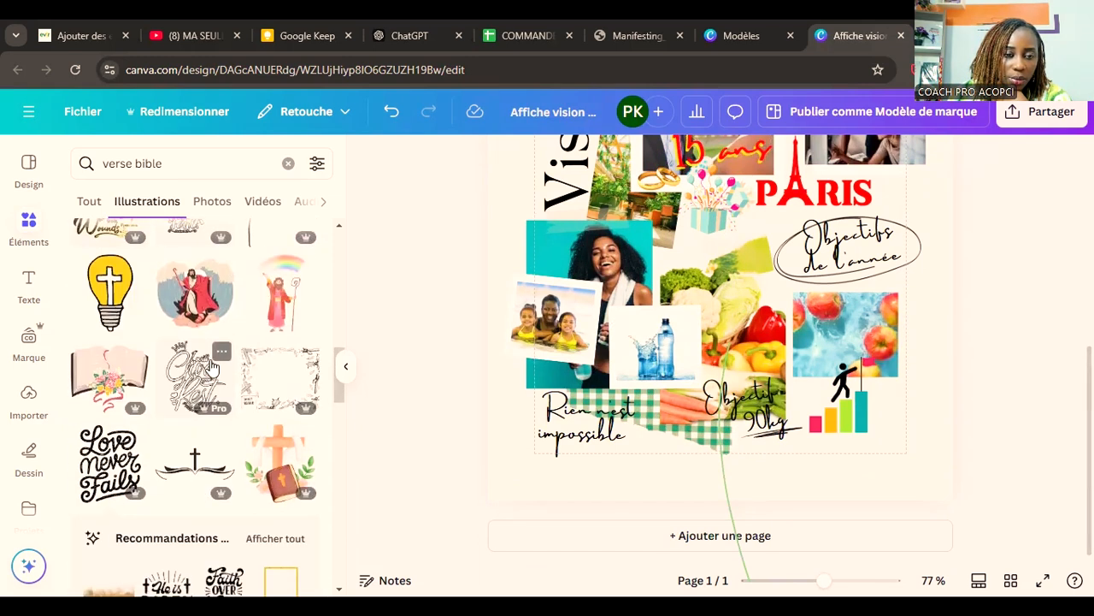
pyautogui.scroll(3, 212, 366)
pyautogui.scroll(5, 213, 366)
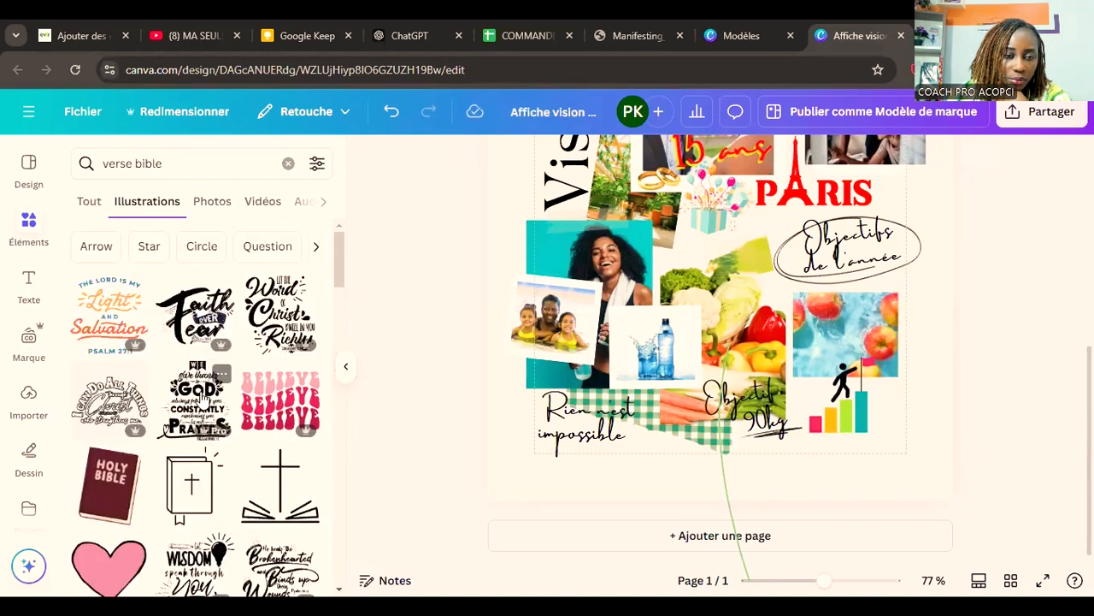
# Step: Try the "Faith over Fear" lettering at the board's lower-right corner, below the apples photo, and delete it
pyautogui.click(207, 318)
pyautogui.scroll(2, 967, 410)
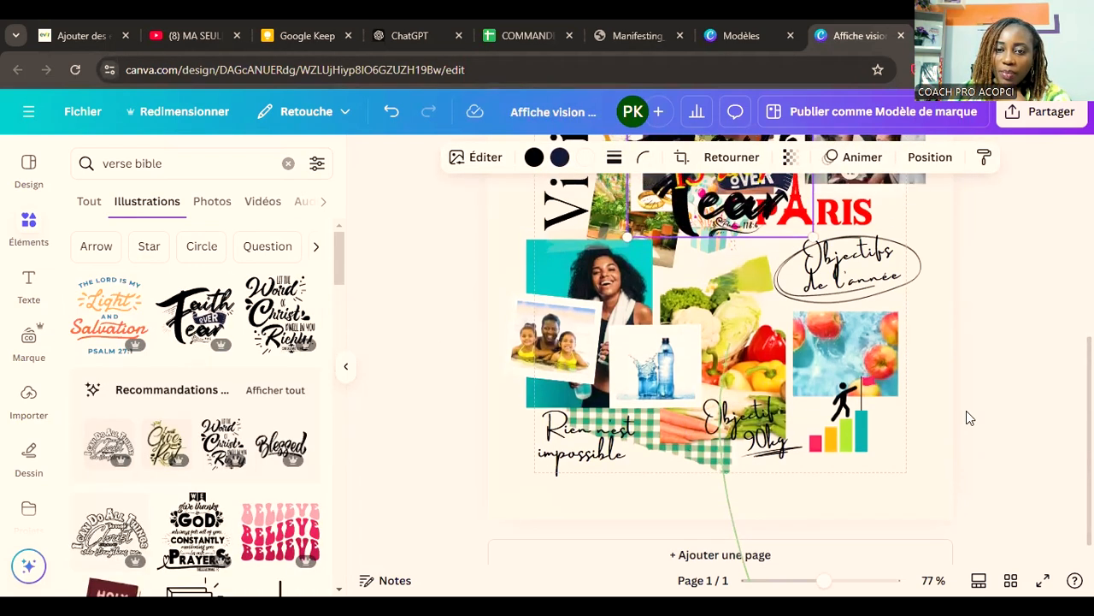
pyautogui.moveTo(682, 198); pyautogui.dragTo(866, 485)
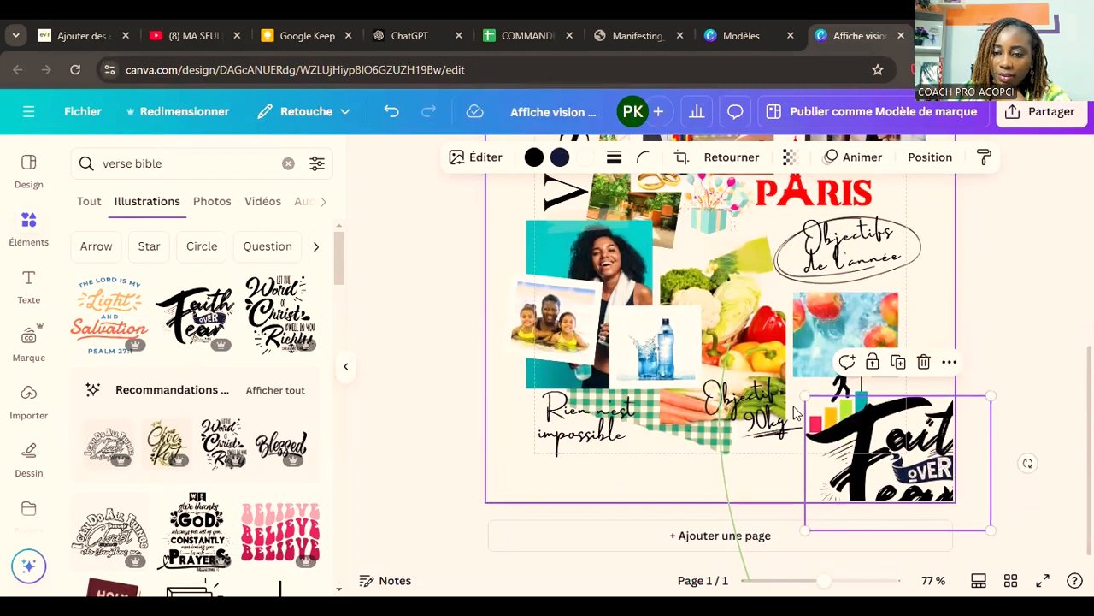
pyautogui.press('Delete')
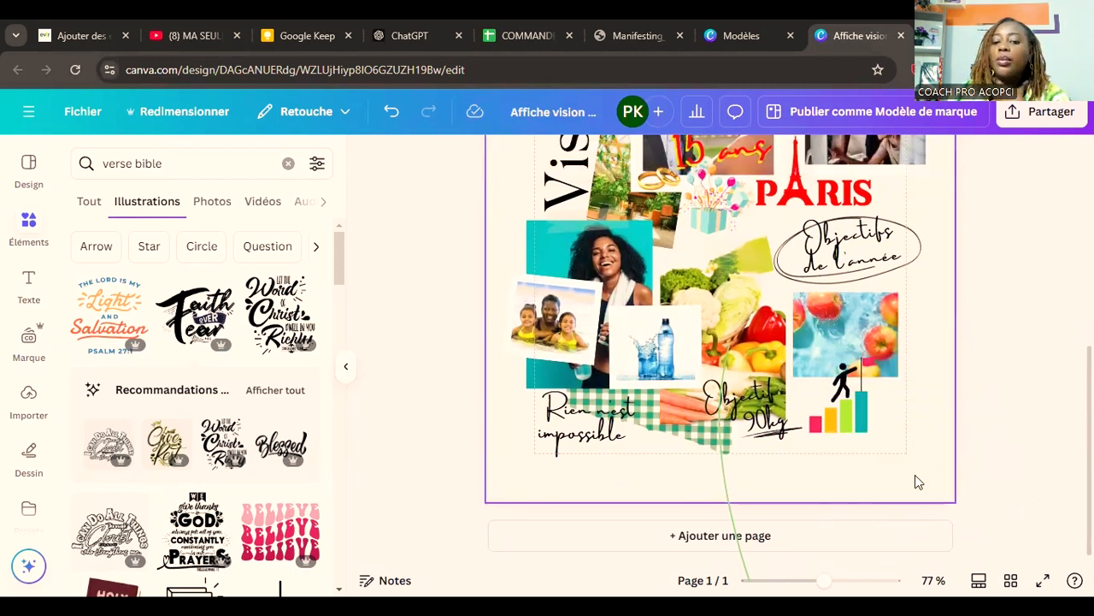
# Step: Add a blank second page after the vision board and look back over the first page
pyautogui.click(774, 535)
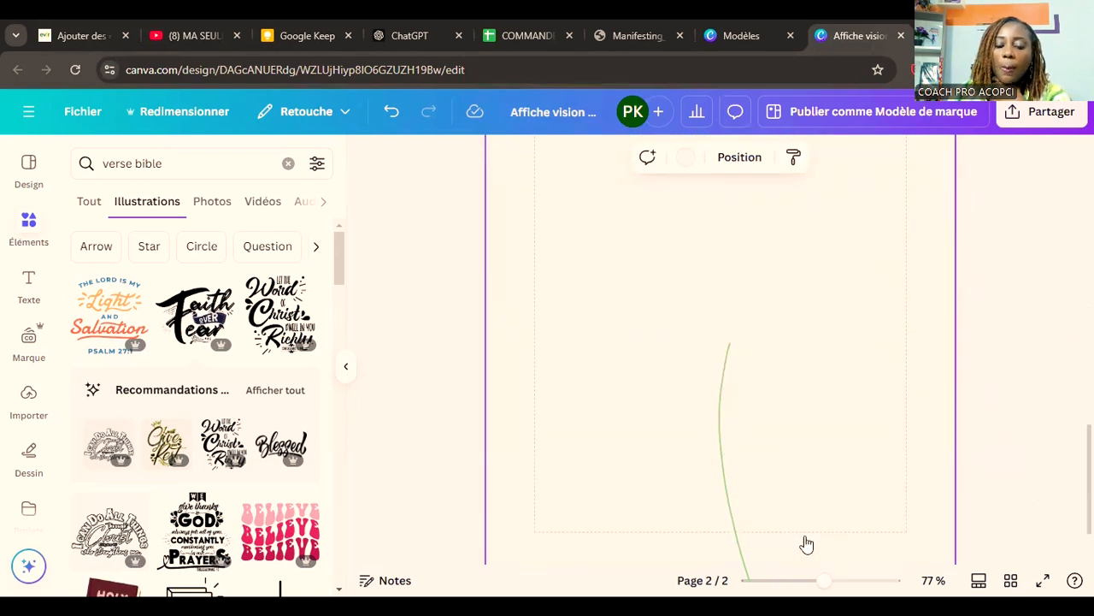
pyautogui.scroll(10, 799, 521)
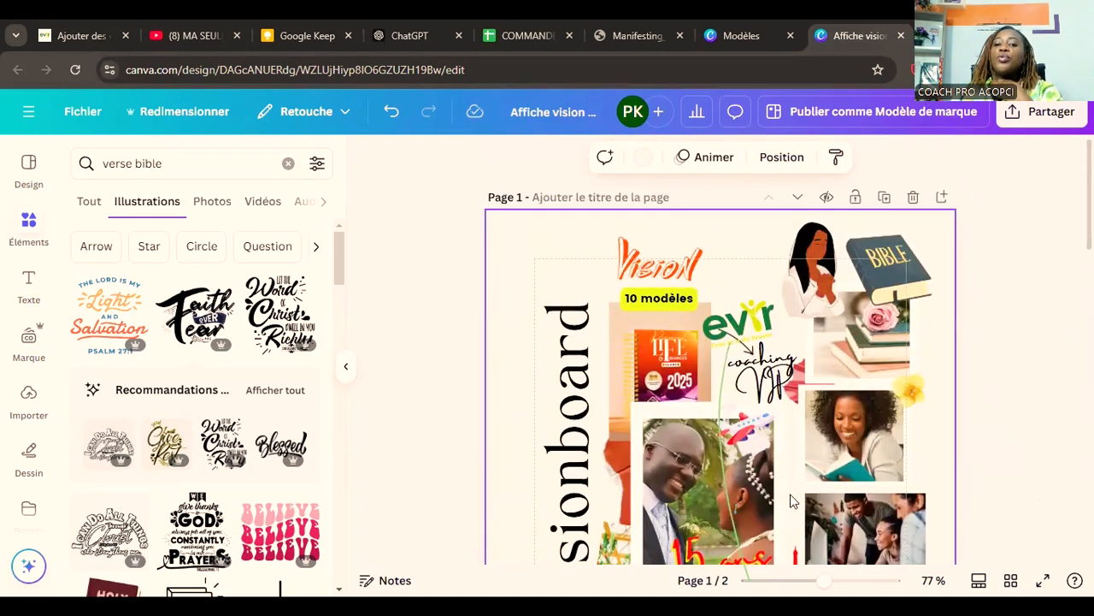
pyautogui.scroll(-3, 782, 496)
pyautogui.scroll(-4, 775, 492)
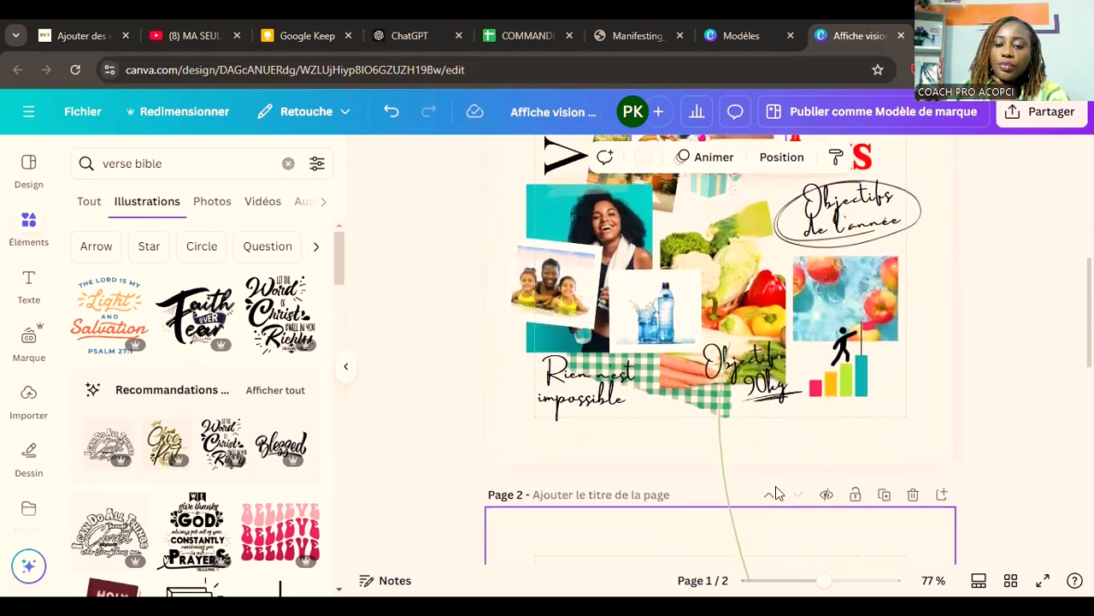
pyautogui.scroll(4, 775, 492)
pyautogui.scroll(4, 775, 486)
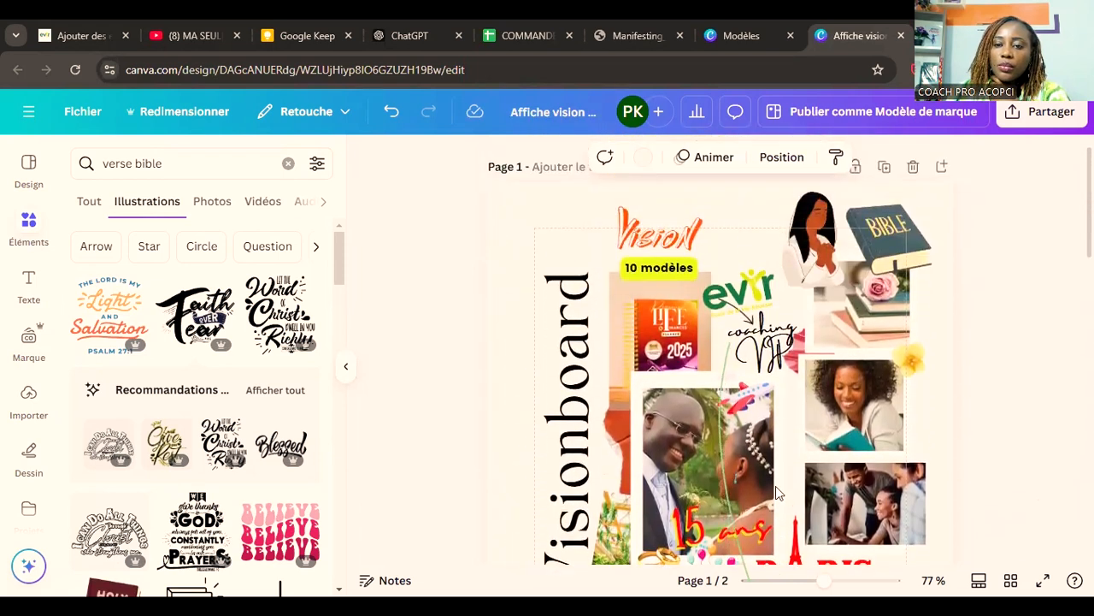
pyautogui.click(807, 264)
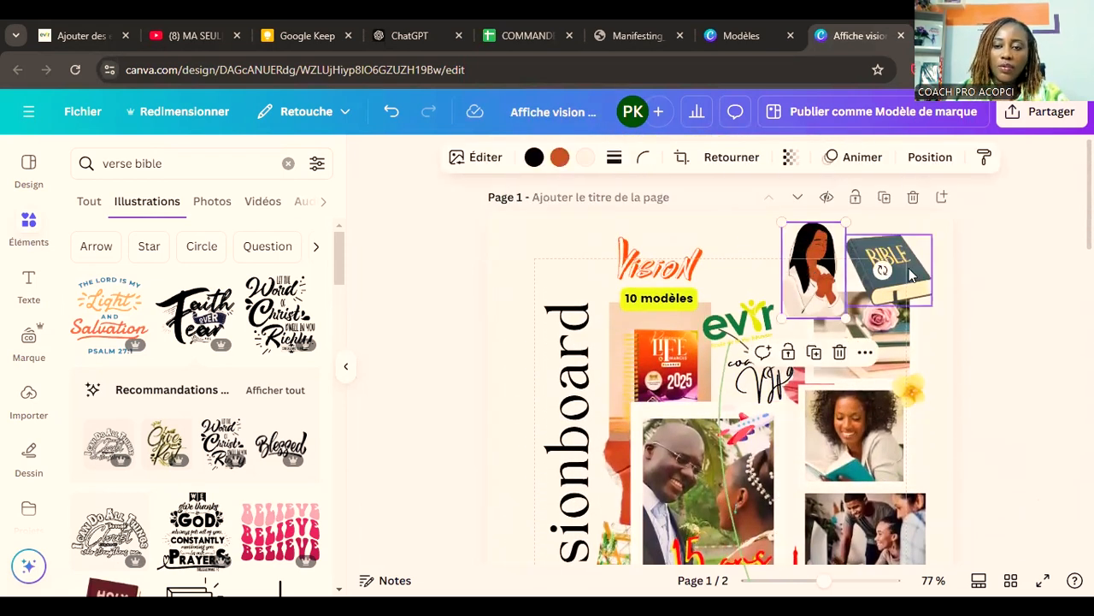
pyautogui.click(911, 275)
pyautogui.keyDown('shift'); pyautogui.click(813, 272); pyautogui.keyUp('shift')
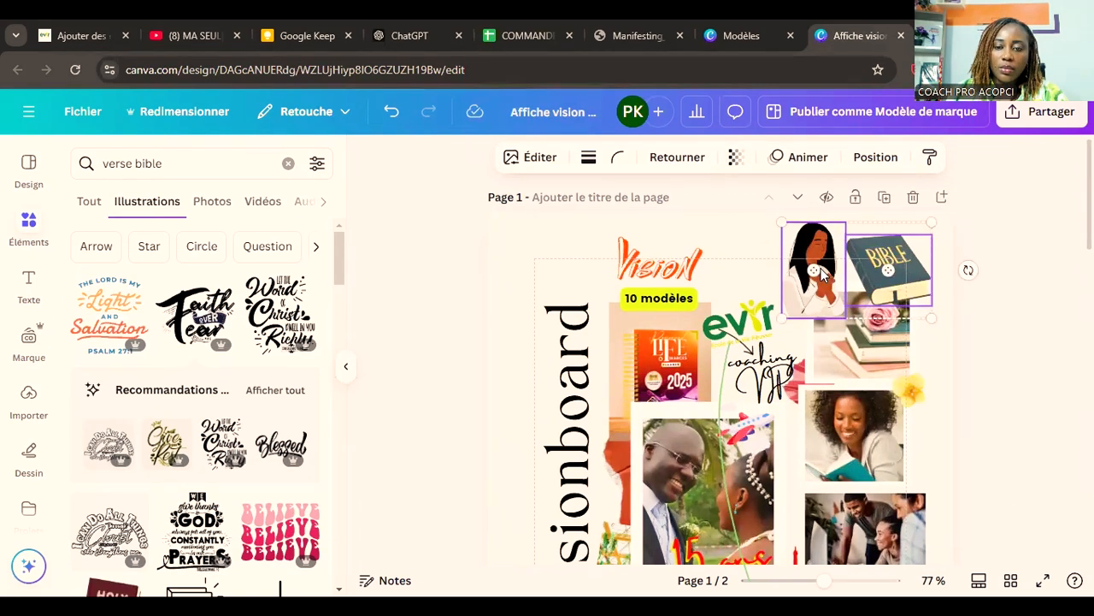
pyautogui.hotkey('ctrl', 'z')
# Step: Search the design templates for "vision board"
pyautogui.click(30, 178)
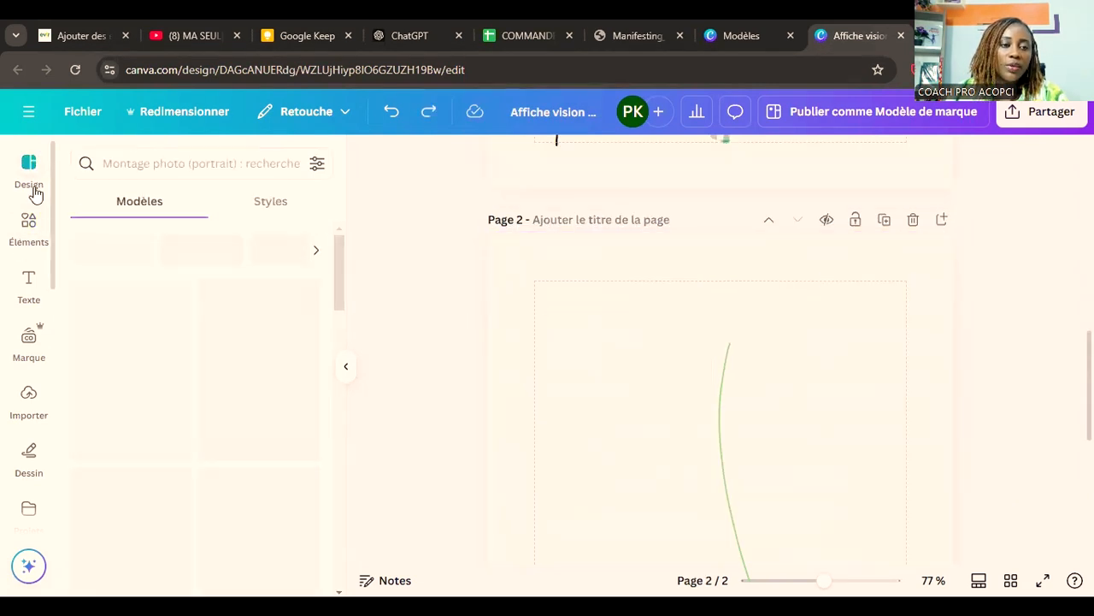
pyautogui.click(177, 172)
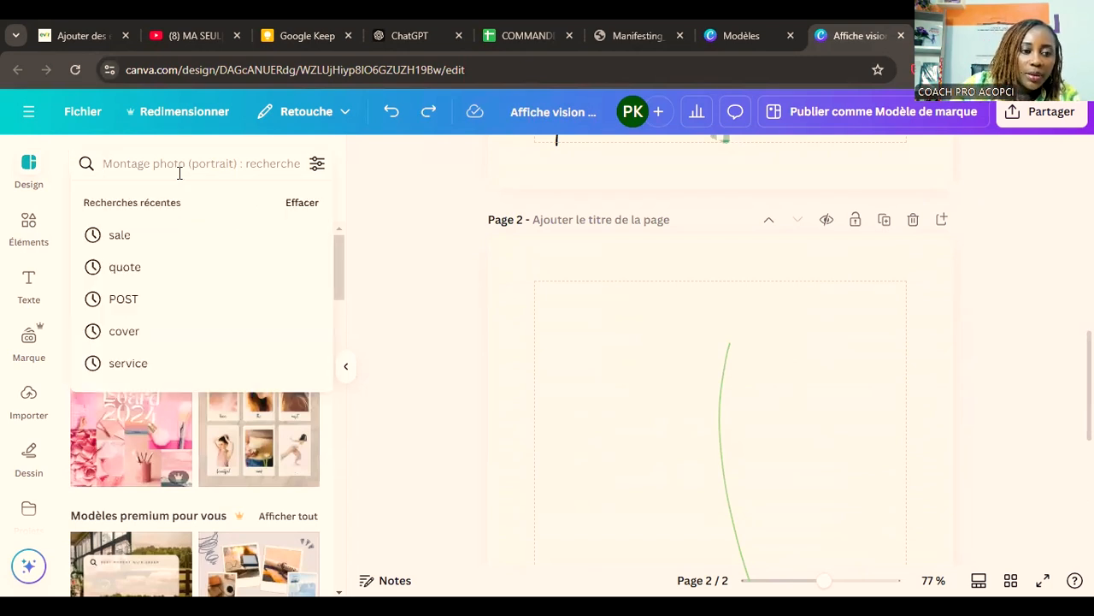
pyautogui.write('visio')
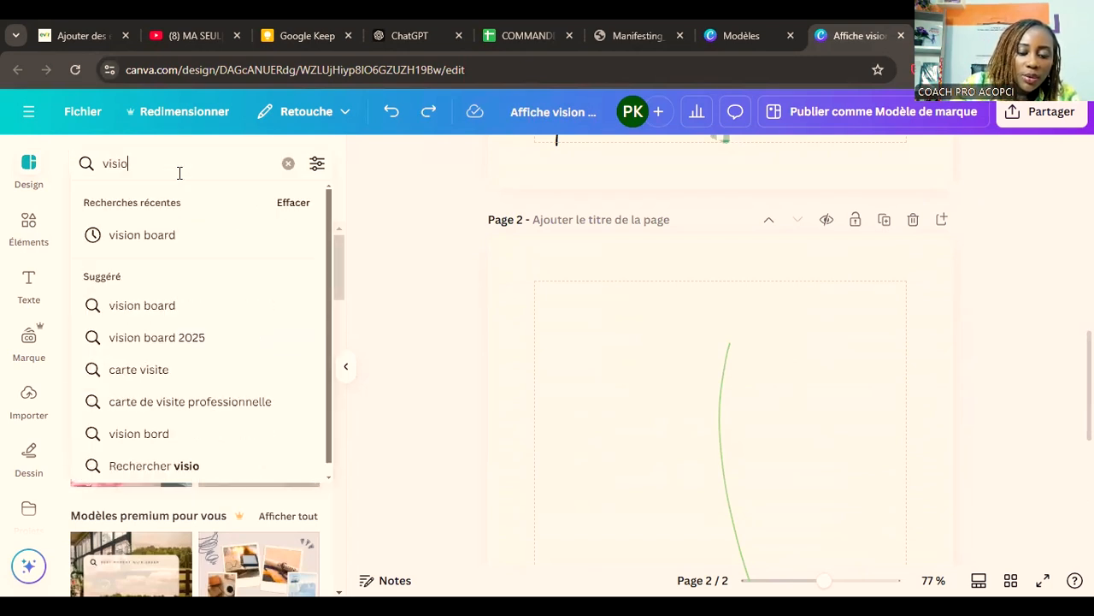
pyautogui.write('n board')
pyautogui.press('Return')
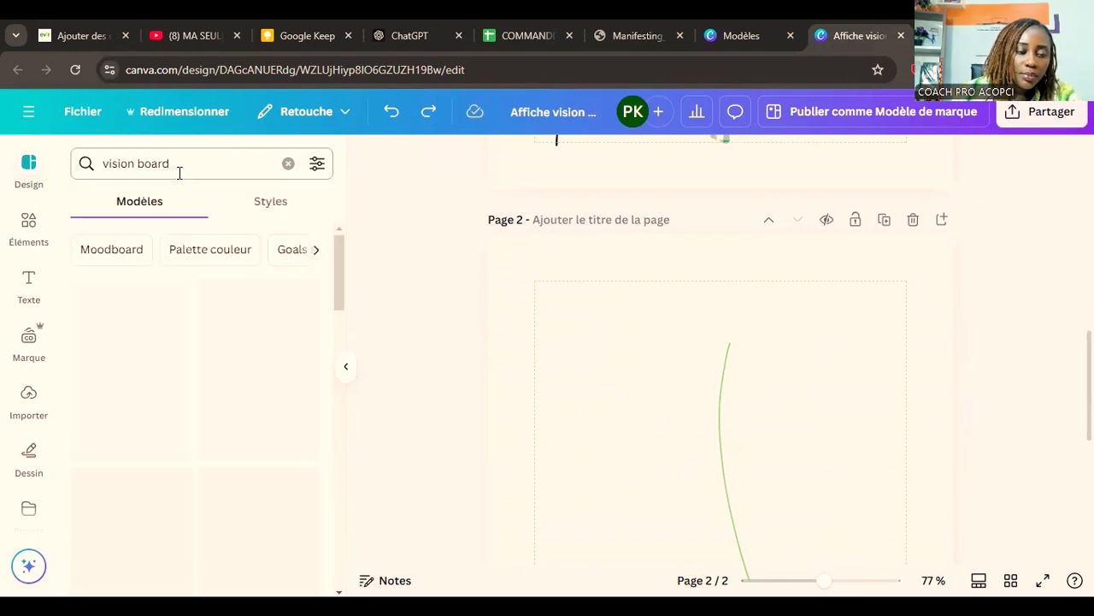
# Step: Examine the "vision board" templates for a suitable second layout
pyautogui.scroll(4, 821, 379)
pyautogui.scroll(-3, 821, 379)
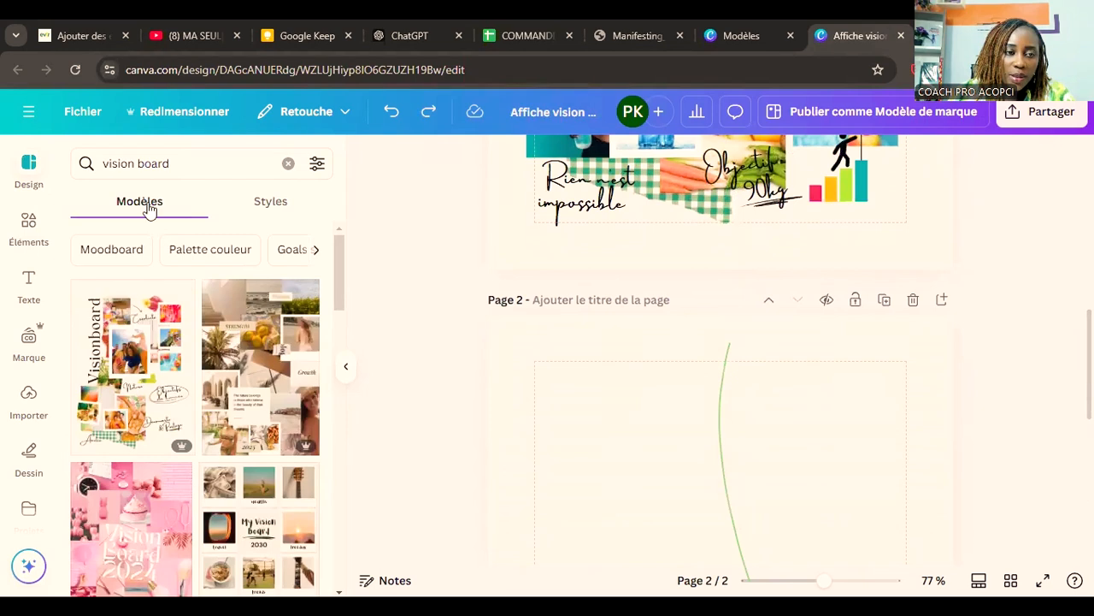
pyautogui.scroll(-3, 188, 320)
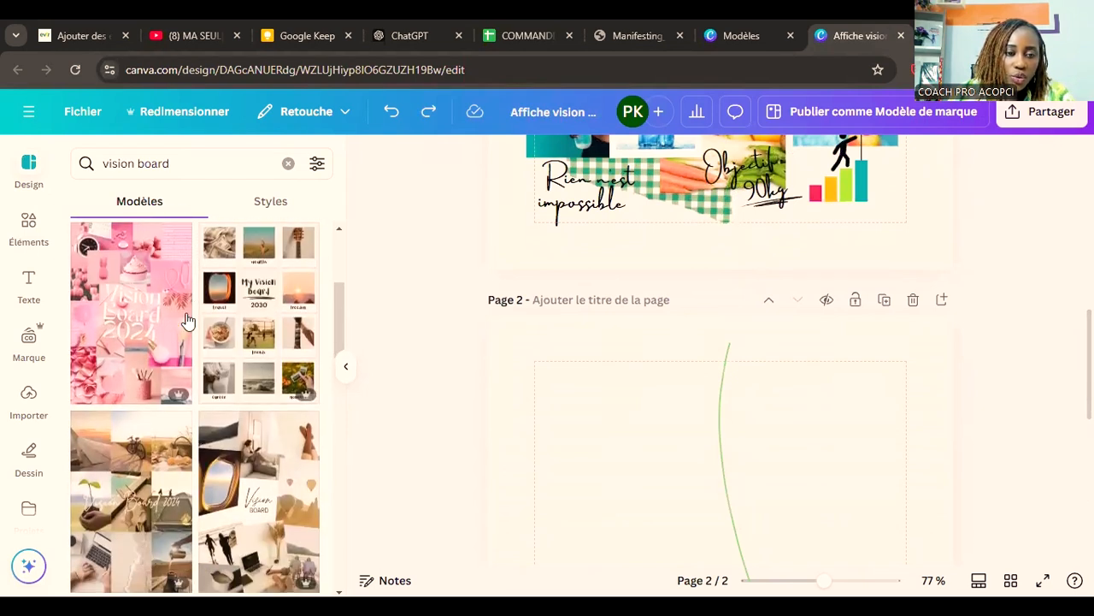
pyautogui.scroll(-2, 584, 408)
pyautogui.scroll(-4, 210, 398)
pyautogui.scroll(-5, 209, 398)
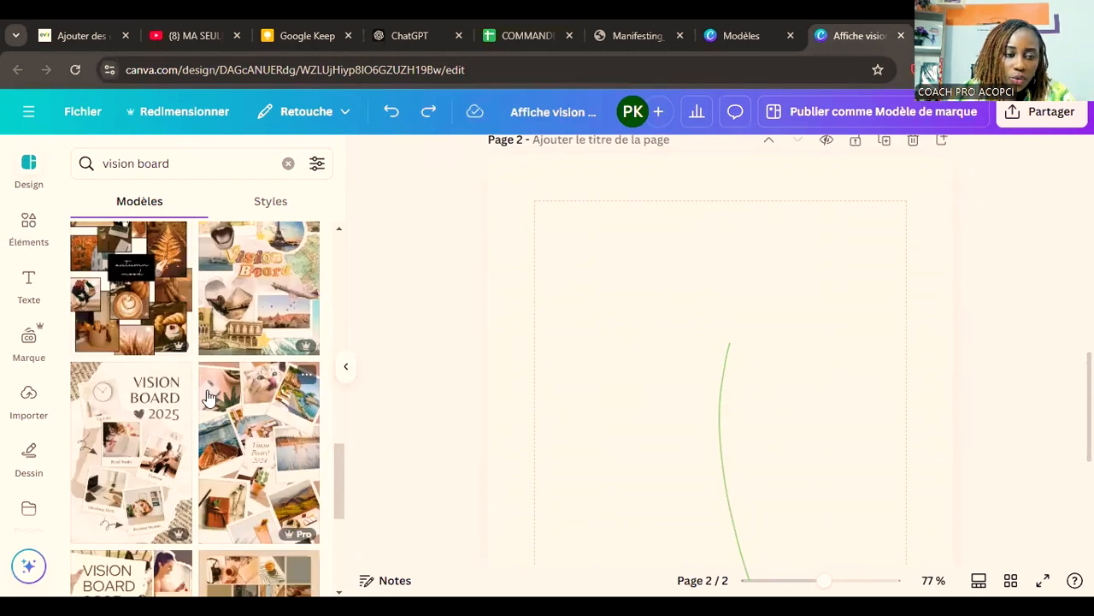
pyautogui.scroll(2, 554, 401)
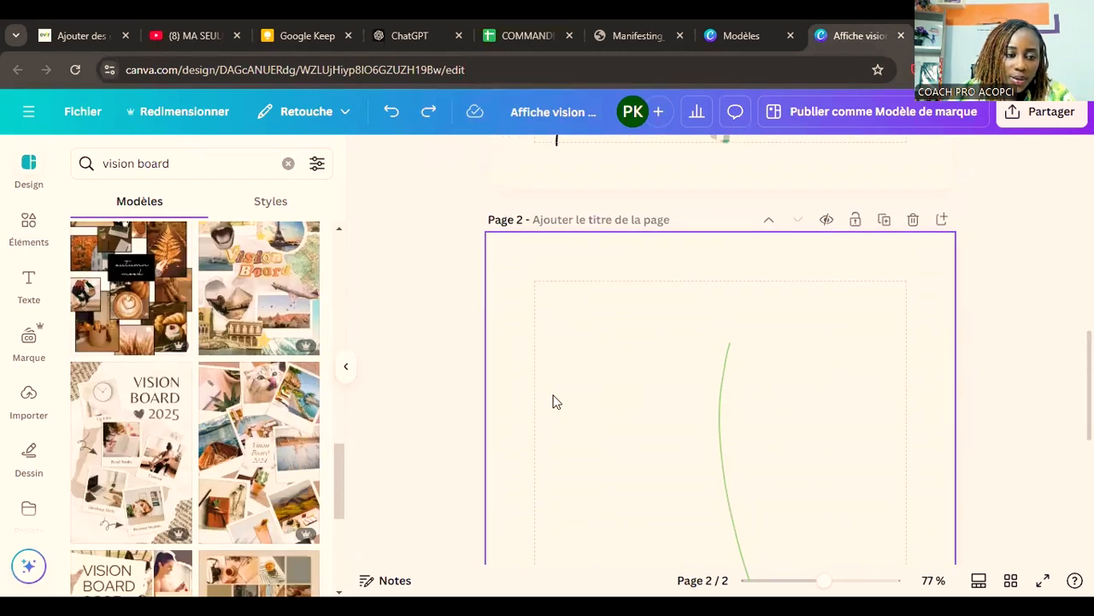
pyautogui.scroll(-6, 144, 449)
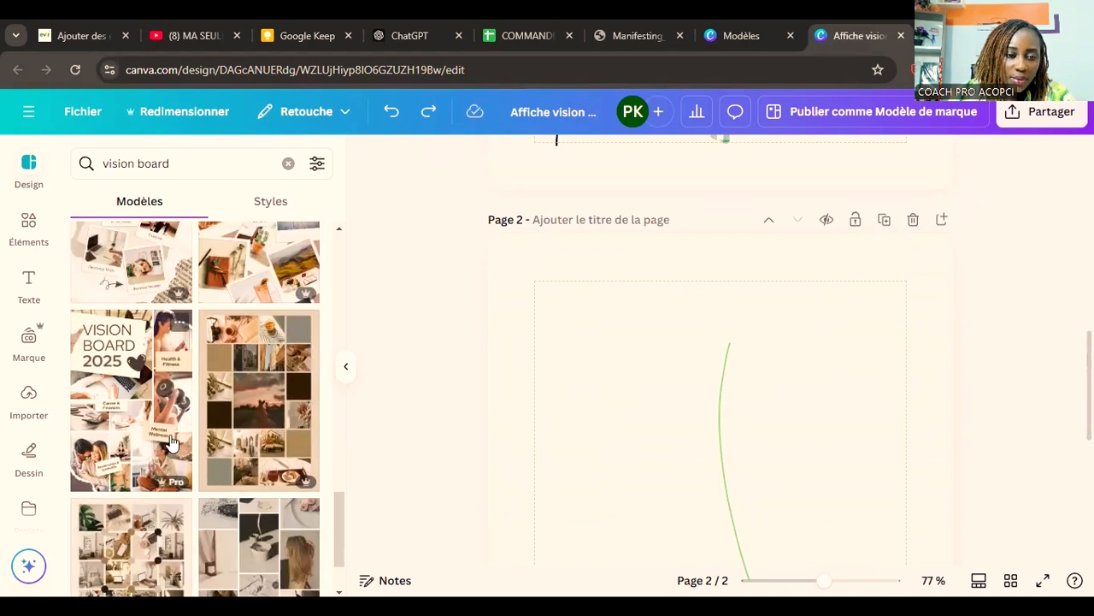
pyautogui.scroll(-5, 307, 564)
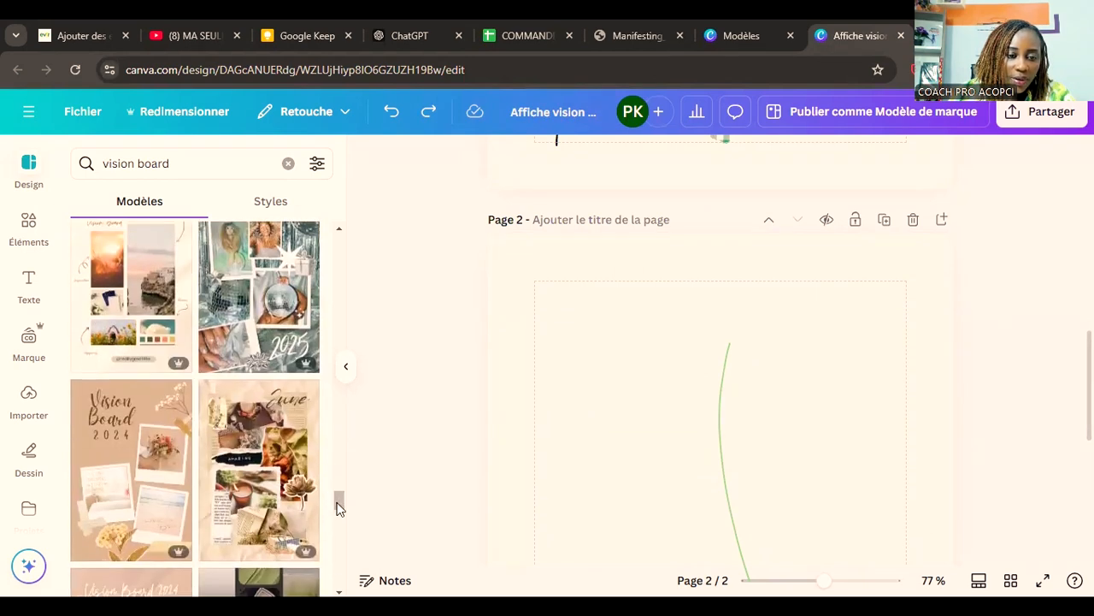
pyautogui.scroll(-2, 336, 530)
pyautogui.scroll(-5, 334, 539)
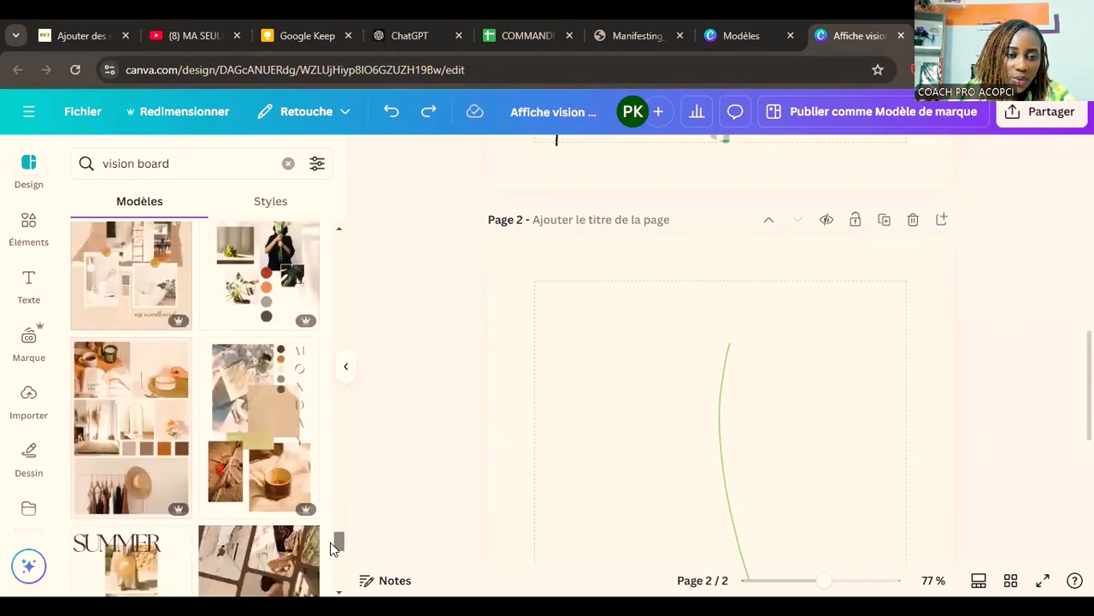
pyautogui.scroll(-4, 325, 544)
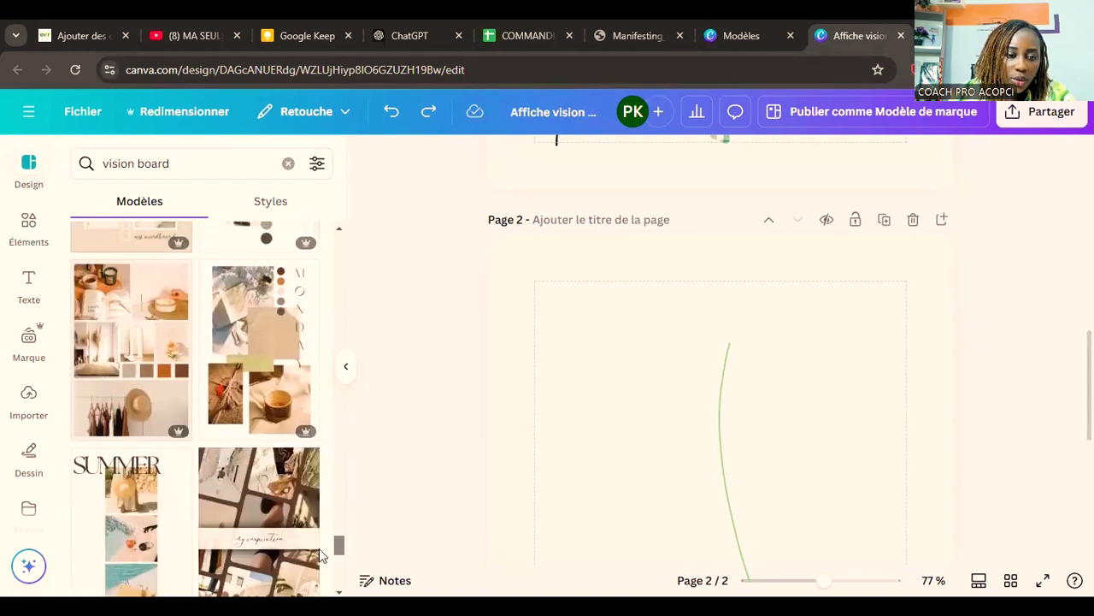
pyautogui.scroll(-4, 333, 551)
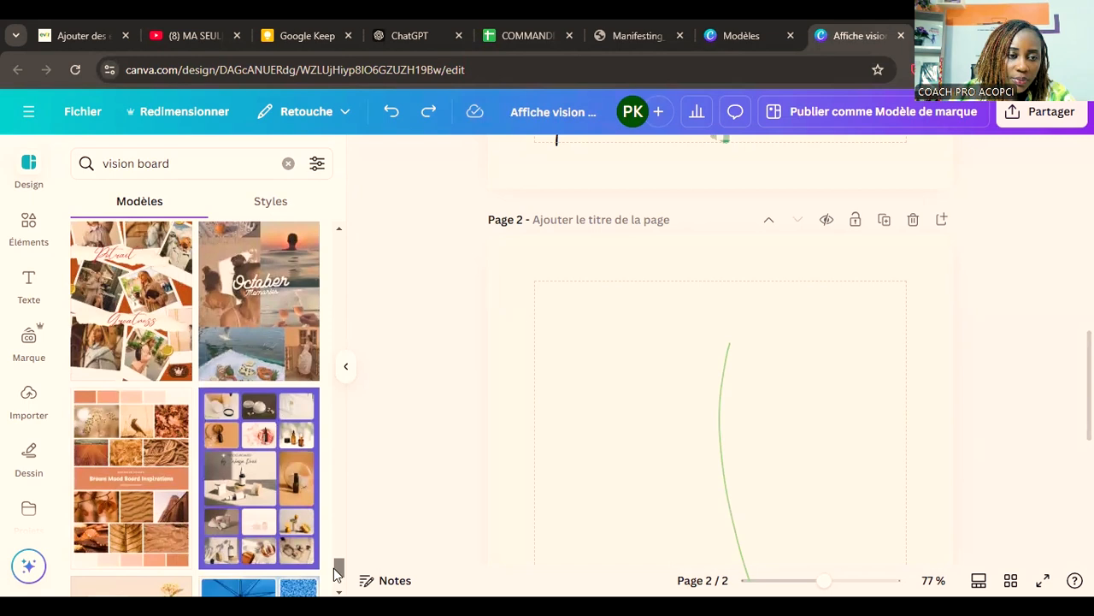
pyautogui.moveTo(333, 565); pyautogui.dragTo(334, 560)
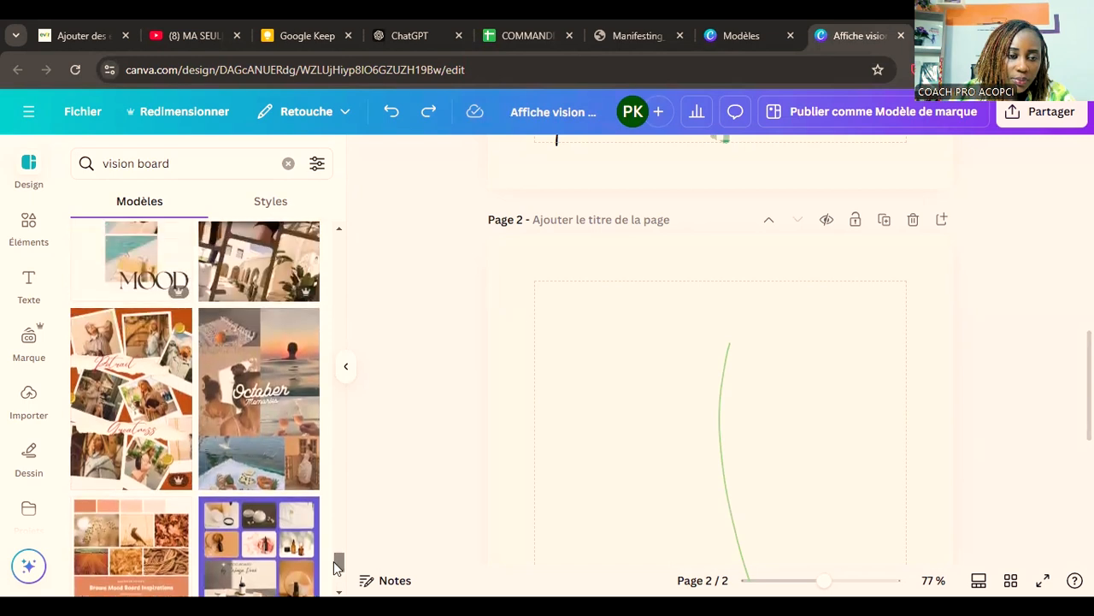
pyautogui.scroll(-5, 333, 565)
# Step: Apply the Brown and White Scrapbook Vision Board Photo Collage template to page 2
pyautogui.moveTo(338, 528); pyautogui.dragTo(337, 276)
pyautogui.click(145, 428)
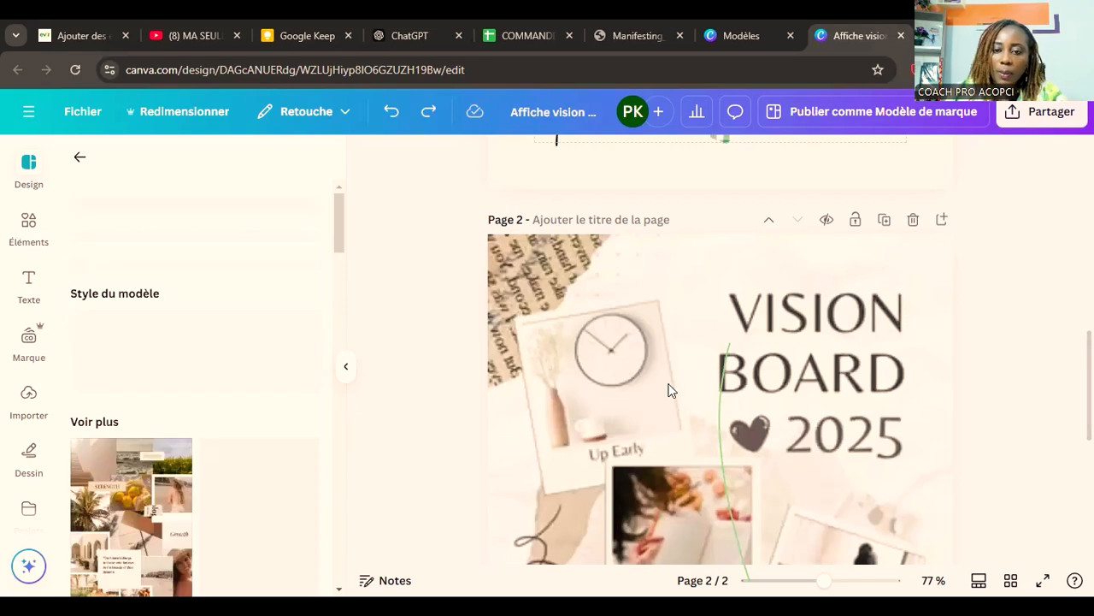
pyautogui.click(603, 318)
pyautogui.scroll(9, 603, 318)
pyautogui.scroll(-3, 603, 318)
pyautogui.scroll(-6, 602, 318)
# Step: Delete the printed-paper scraps in the upper-left and lower-right corners of page 2
pyautogui.click(548, 344)
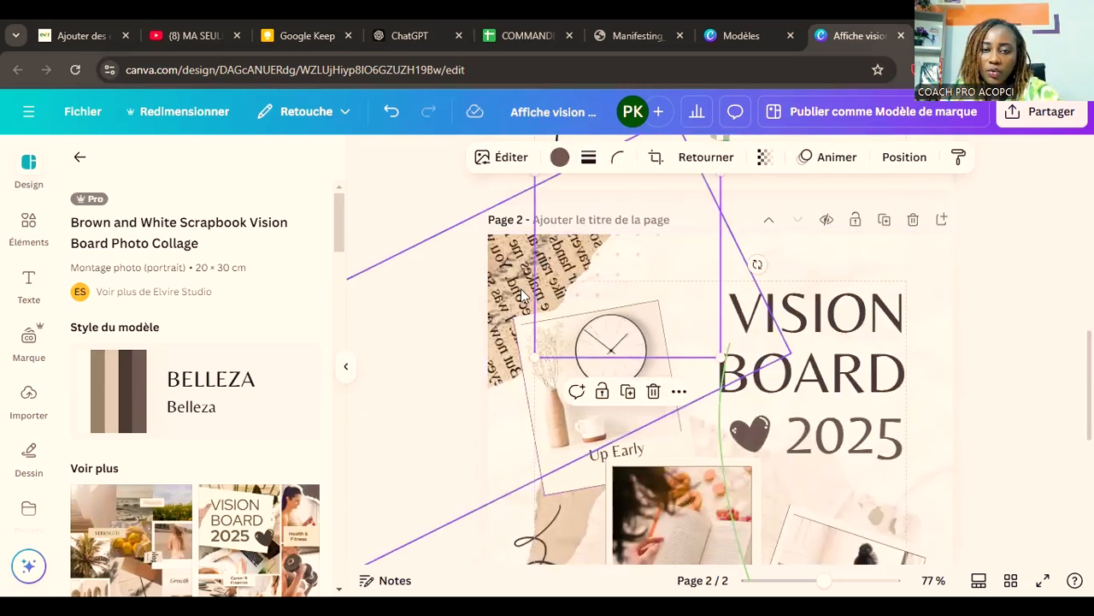
pyautogui.click(521, 295)
pyautogui.press('Delete')
pyautogui.click(550, 271)
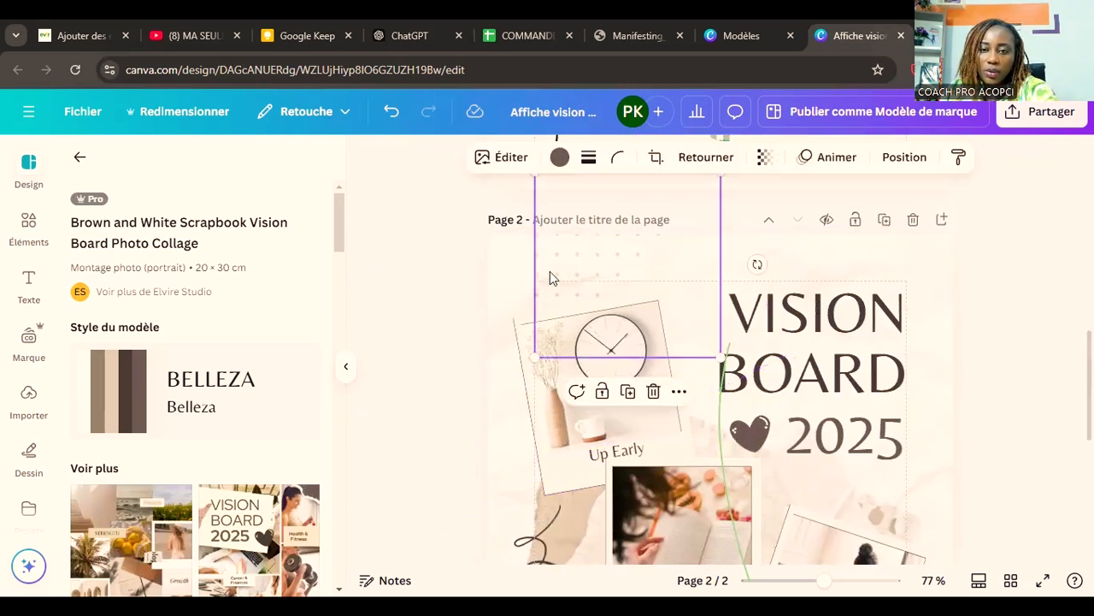
pyautogui.click(870, 273)
pyautogui.click(871, 272)
pyautogui.scroll(-5, 879, 298)
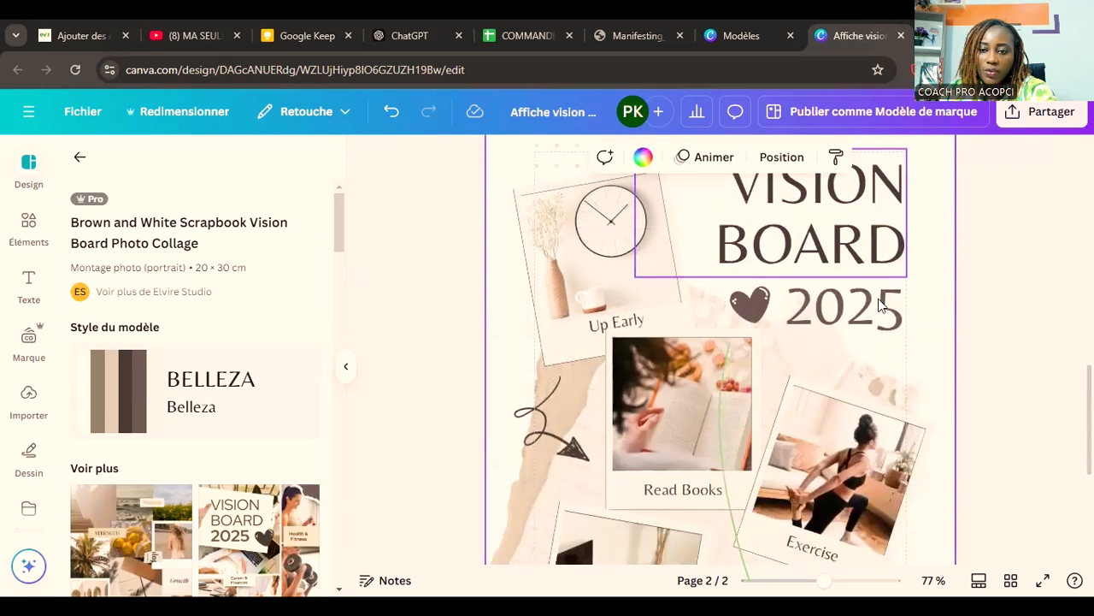
pyautogui.click(910, 466)
pyautogui.press('Delete')
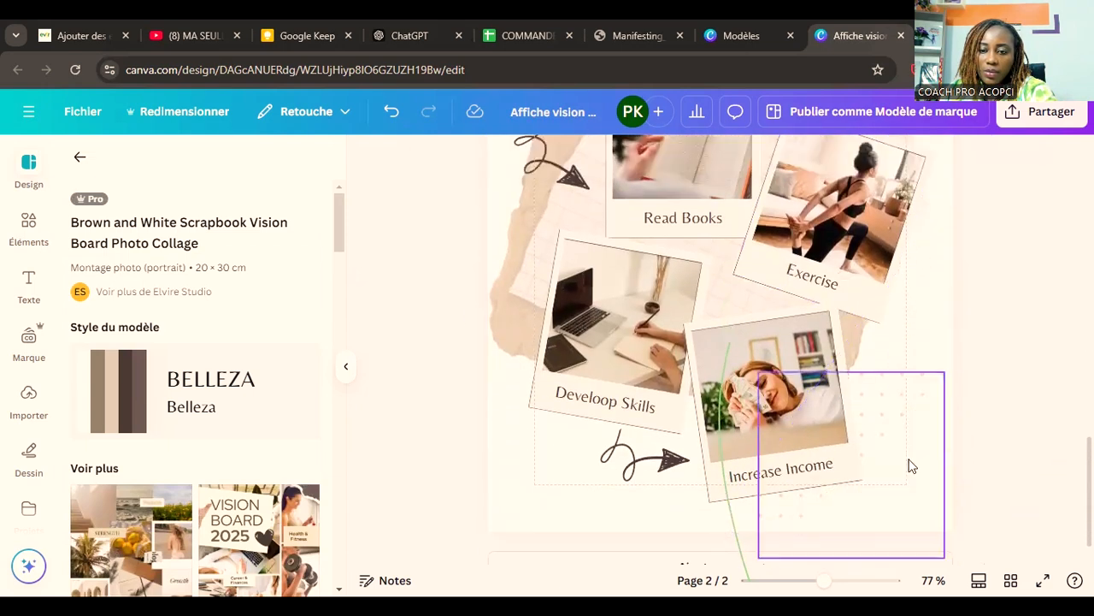
# Step: Delete the "VISION BOARD" title, the "2025" text and the heart beside it from page 2
pyautogui.scroll(4, 910, 466)
pyautogui.scroll(2, 911, 466)
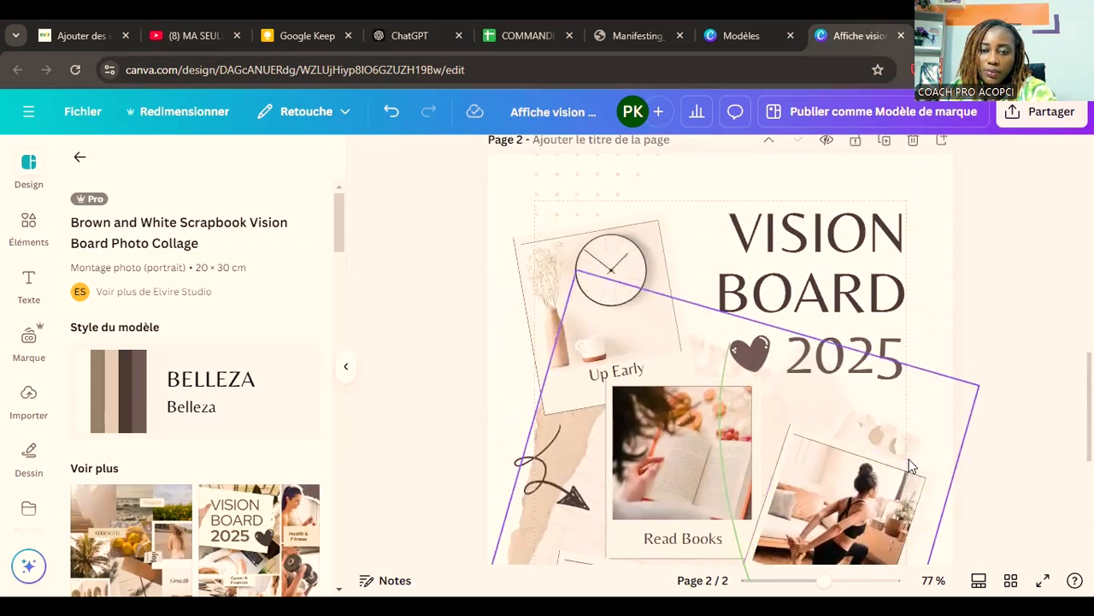
pyautogui.scroll(2, 911, 460)
pyautogui.click(870, 383)
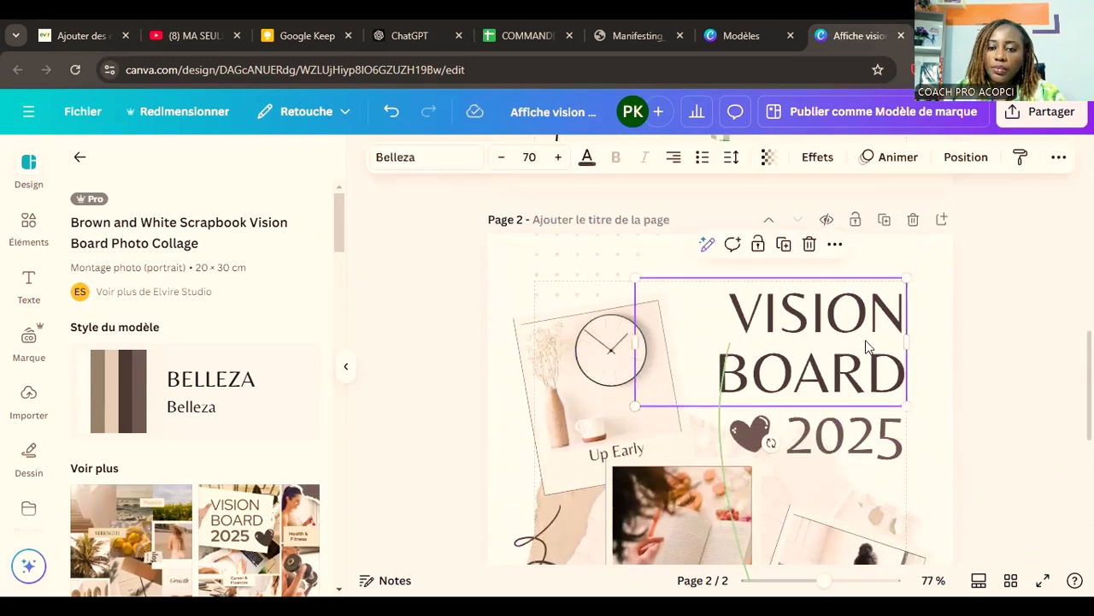
pyautogui.click(811, 247)
pyautogui.click(859, 445)
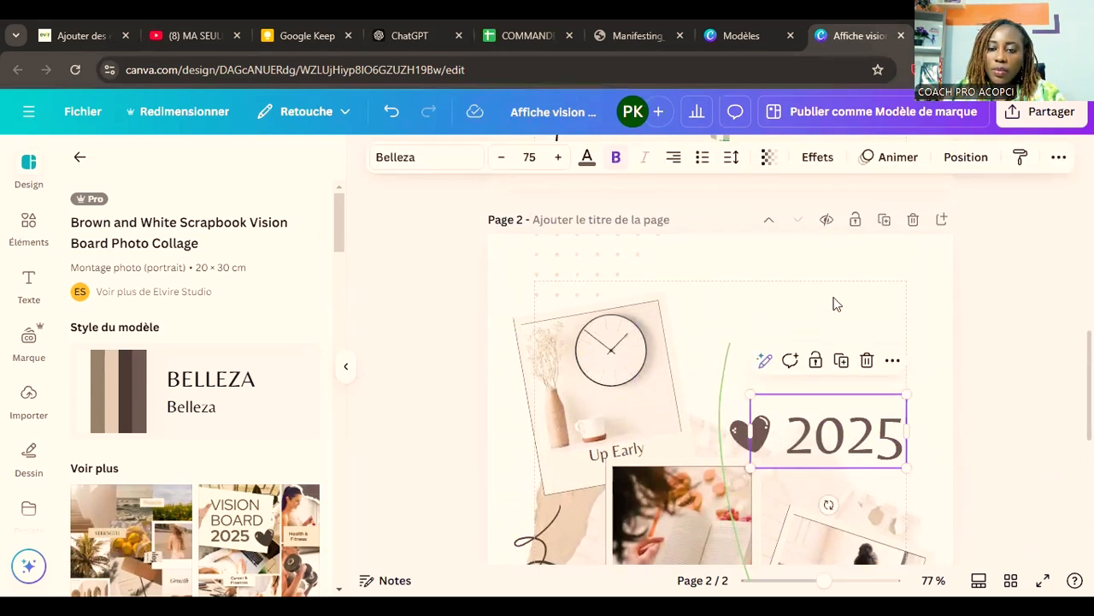
pyautogui.click(861, 366)
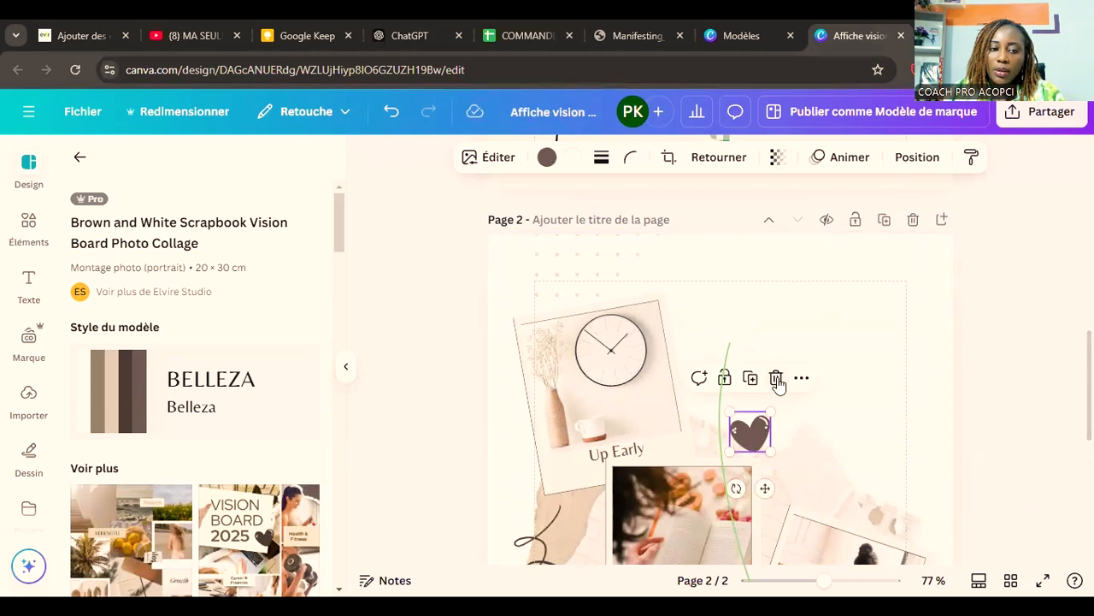
pyautogui.click(776, 379)
# Step: Return to the design templates and search them for "bible verse"
pyautogui.click(80, 157)
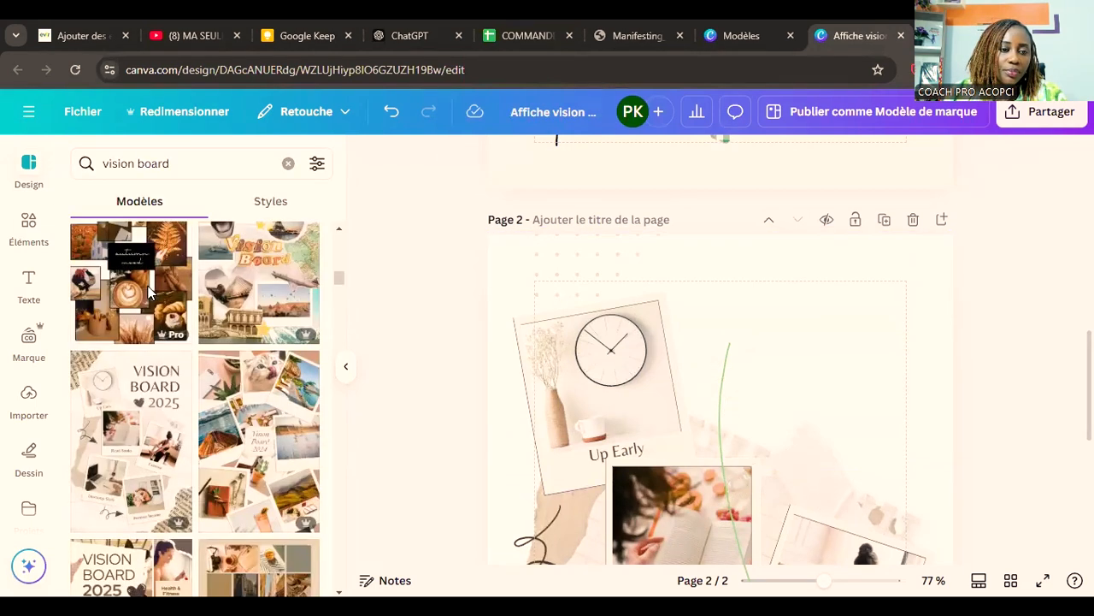
pyautogui.click(152, 164)
pyautogui.tripleClick(151, 165)
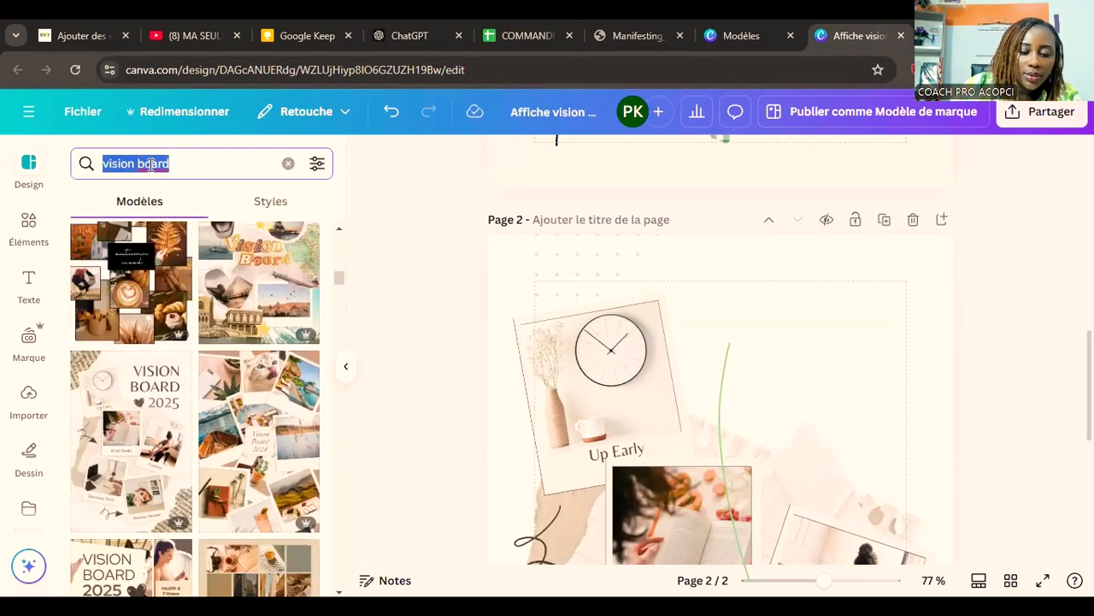
pyautogui.write('bible verse')
pyautogui.press('Return')
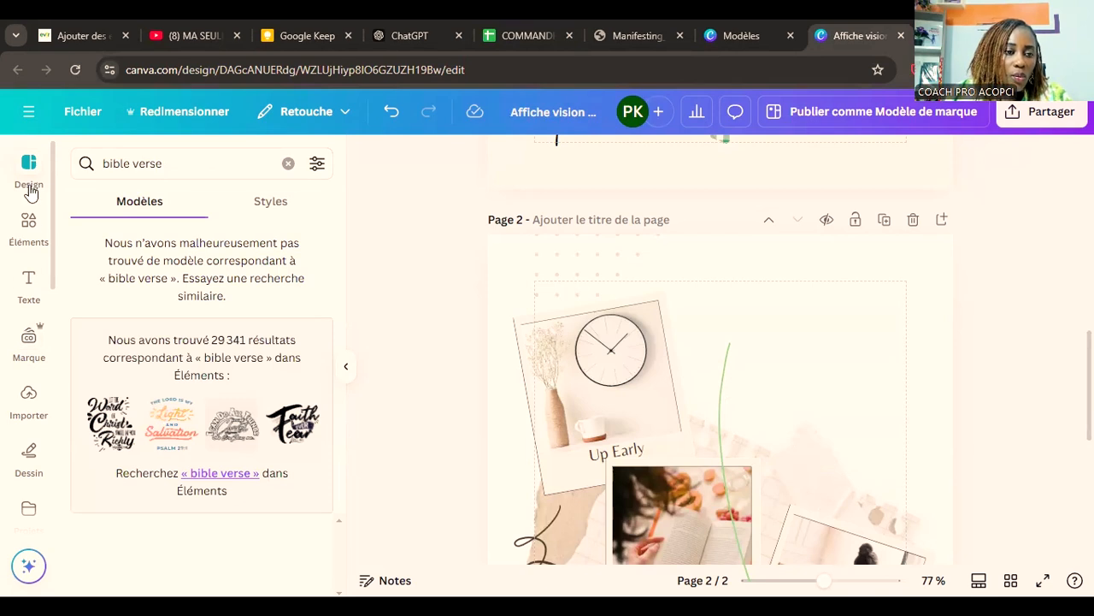
# Step: Add the "Faith over Fear" lettering from the "verse bible" illustrations and place it in the empty title area of page 2
pyautogui.click(29, 226)
pyautogui.click(182, 163)
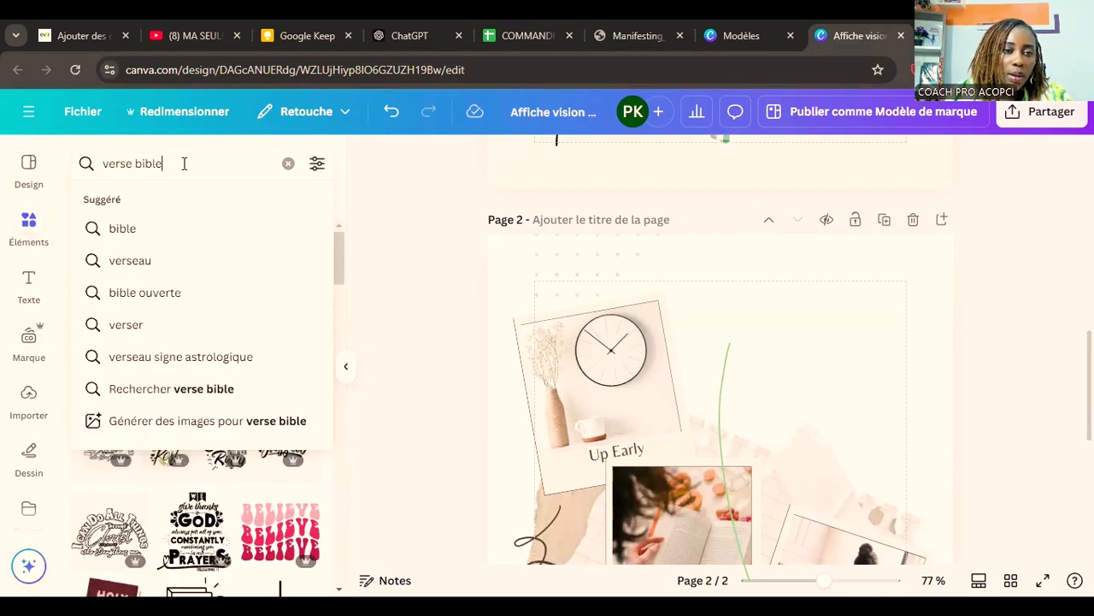
pyautogui.click(377, 171)
pyautogui.click(240, 345)
pyautogui.moveTo(817, 270); pyautogui.dragTo(790, 278)
# Step: Recolor the "Faith over Fear" lettering with the brand orange and its "over" banner with the brand purple
pyautogui.click(535, 158)
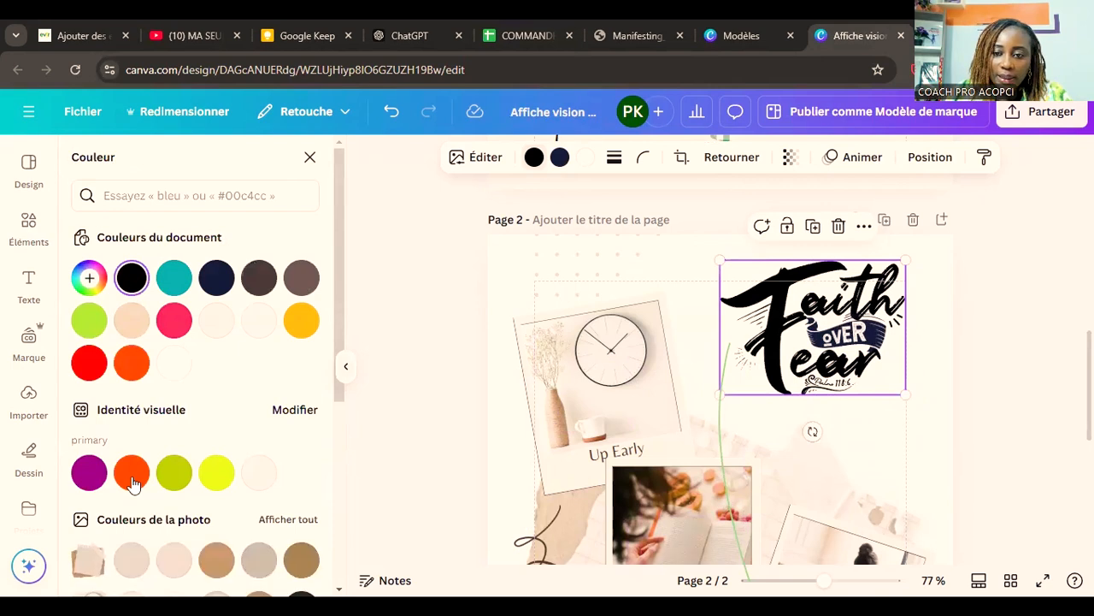
pyautogui.click(133, 481)
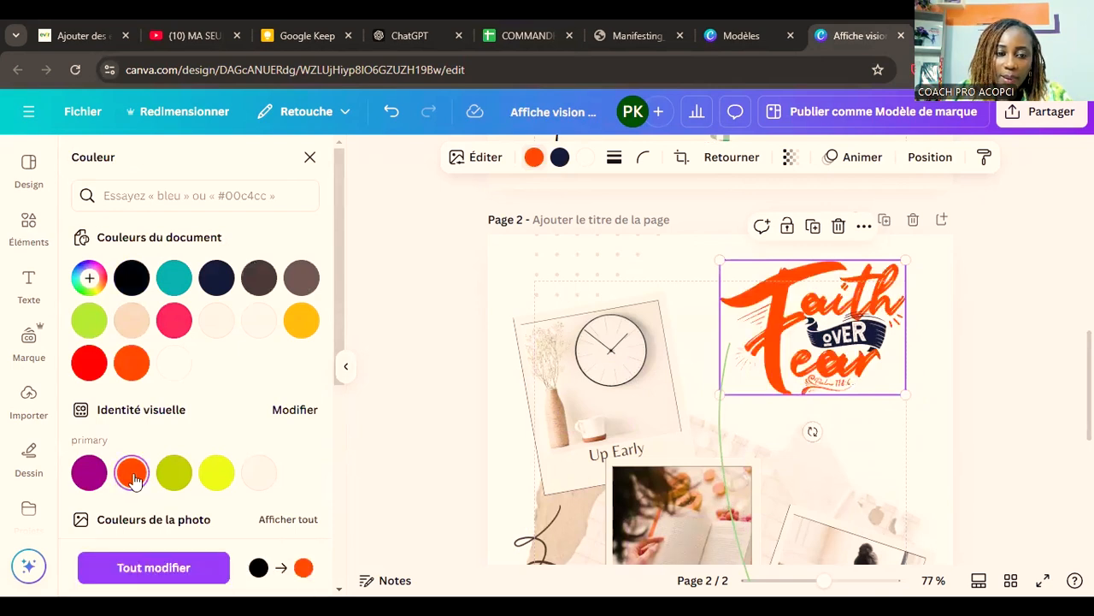
pyautogui.click(559, 157)
pyautogui.click(87, 475)
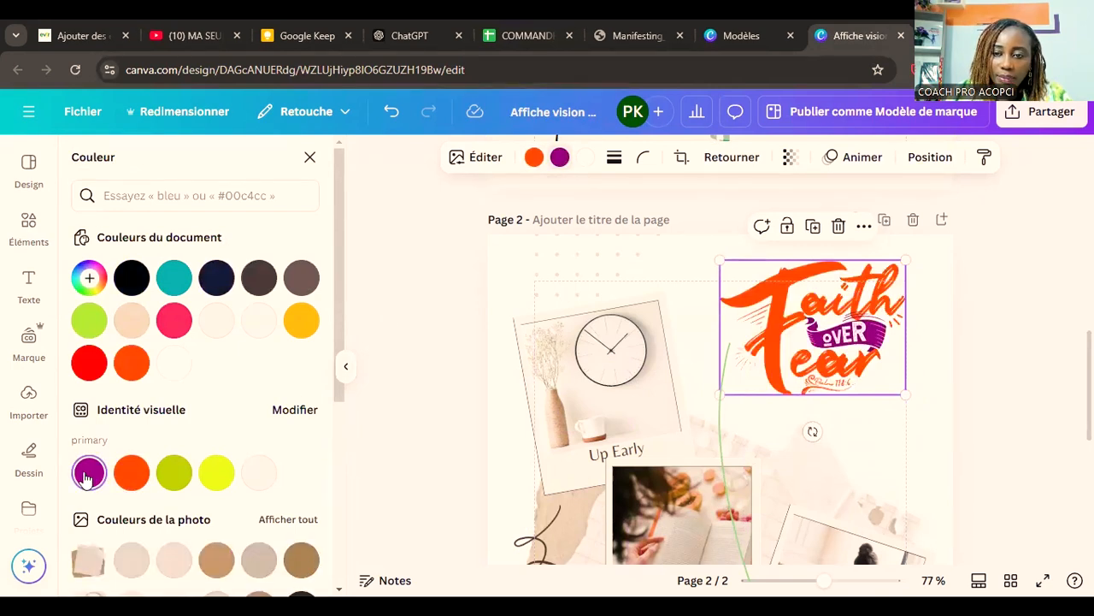
# Step: Enlarge the "Faith over Fear" lettering to fill the space beside the clock photo, above the book and exercise photos
pyautogui.moveTo(721, 395); pyautogui.dragTo(656, 425)
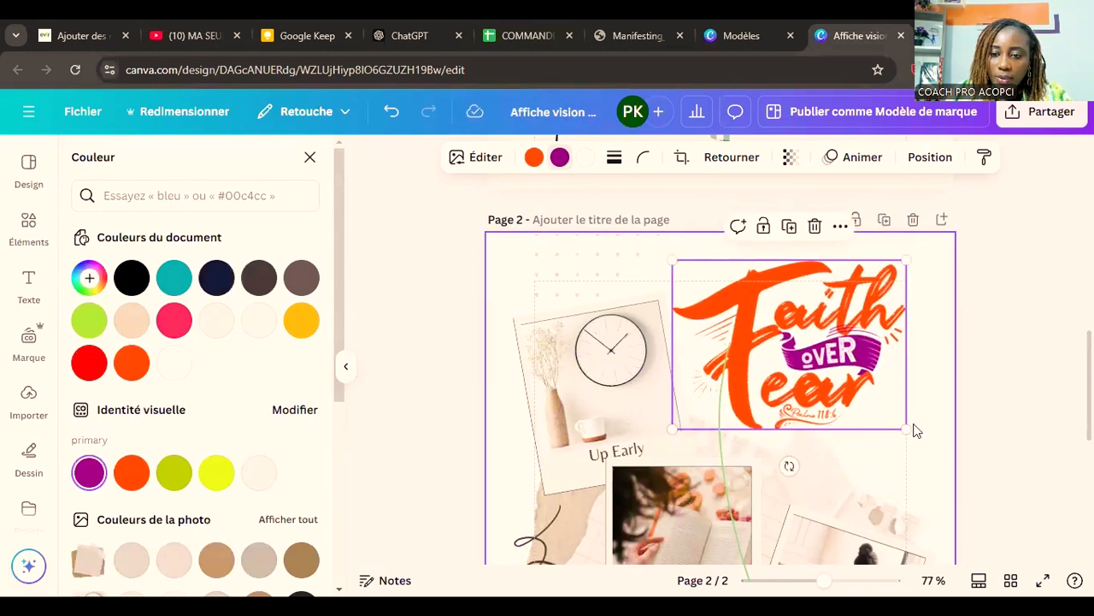
pyautogui.moveTo(907, 428); pyautogui.dragTo(938, 450)
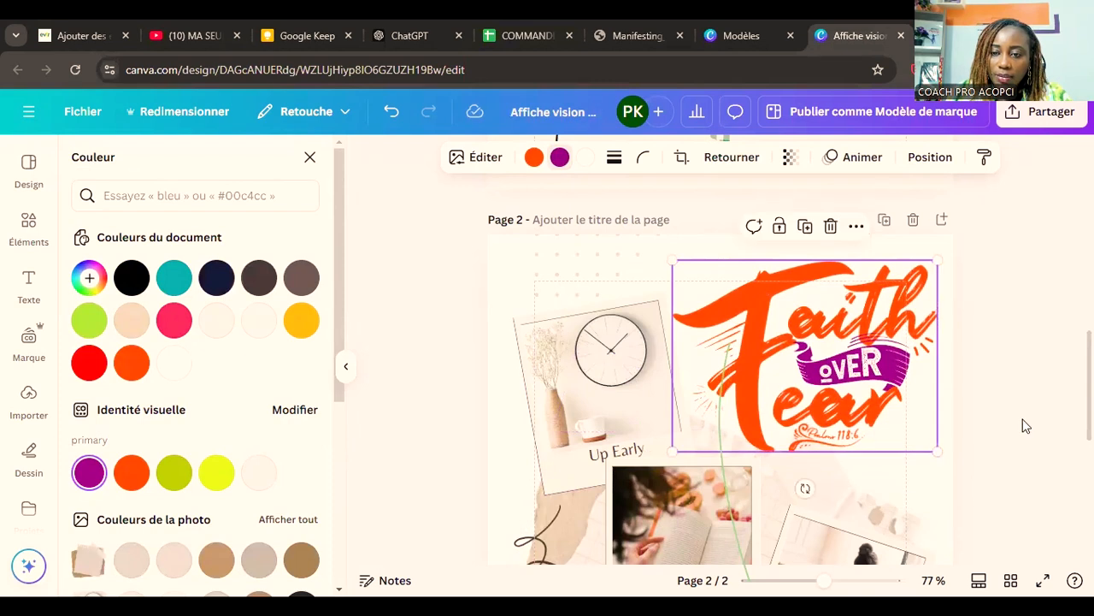
pyautogui.click(1026, 426)
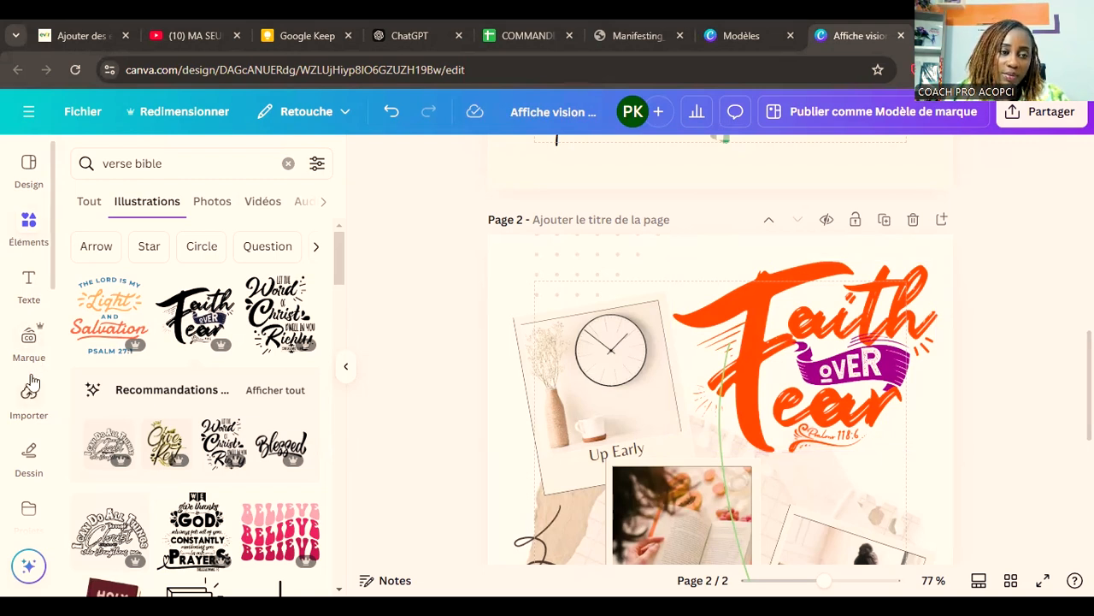
# Step: Open the photo library, clear the previous search and search the photos for "Dieu"
pyautogui.scroll(-3, 32, 380)
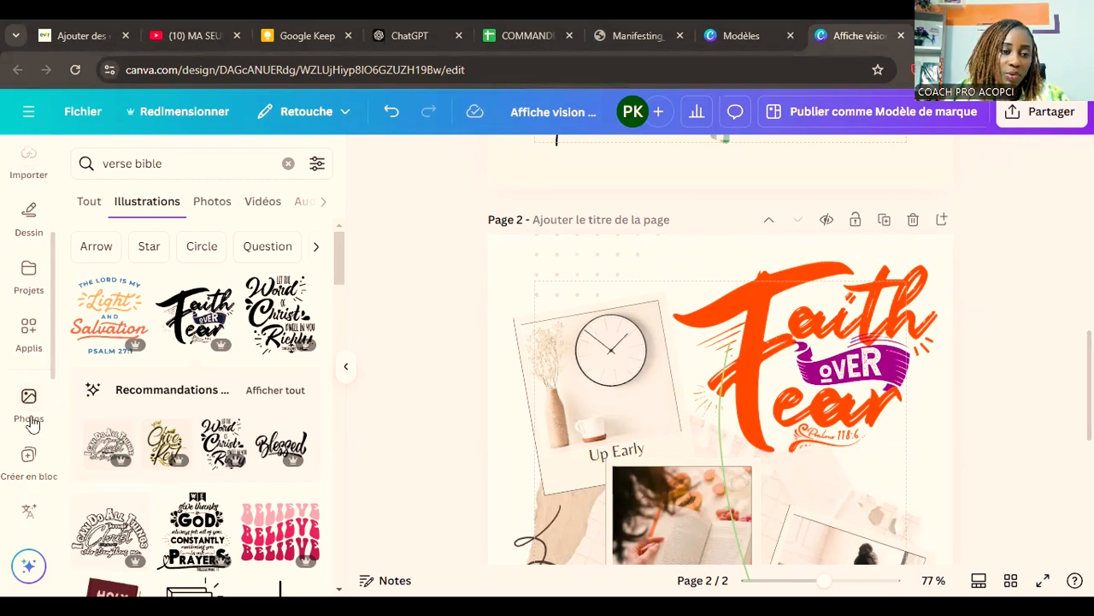
pyautogui.click(31, 419)
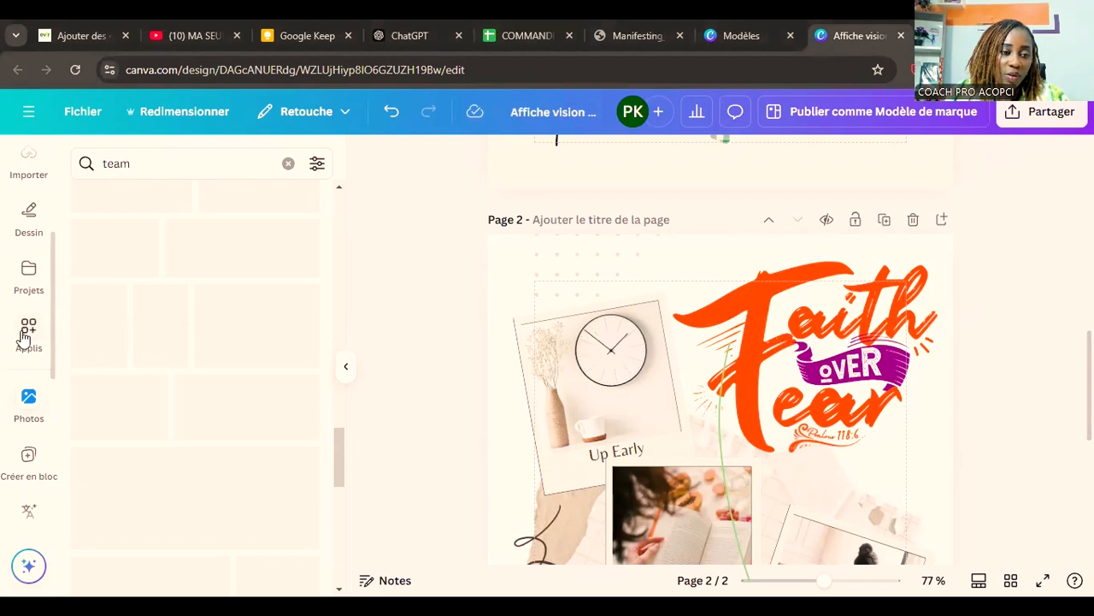
pyautogui.scroll(3, 23, 340)
pyautogui.scroll(4, 238, 338)
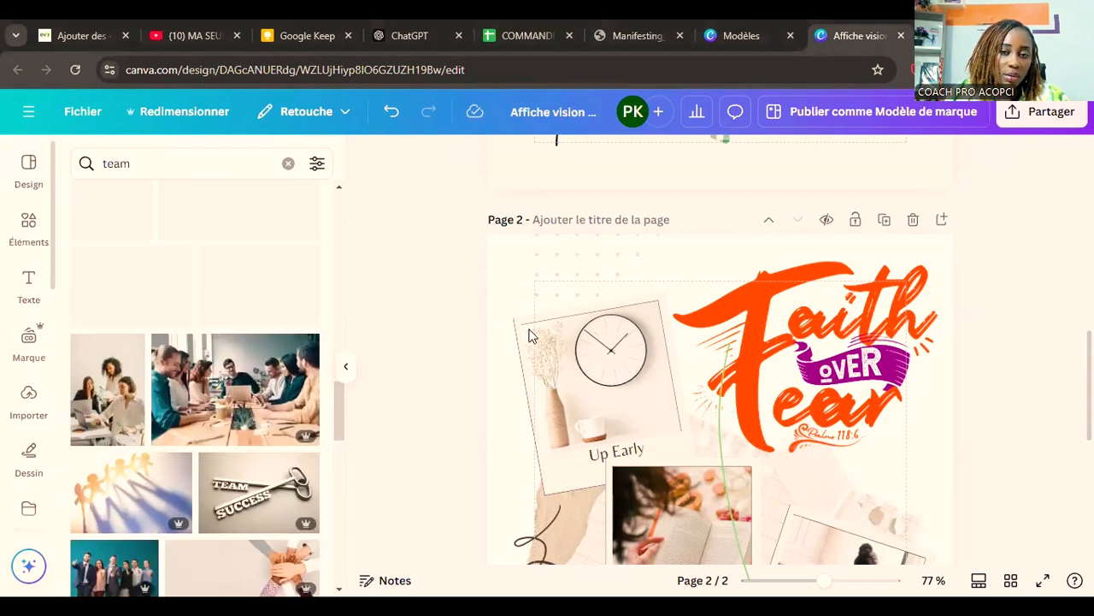
pyautogui.scroll(4, 943, 382)
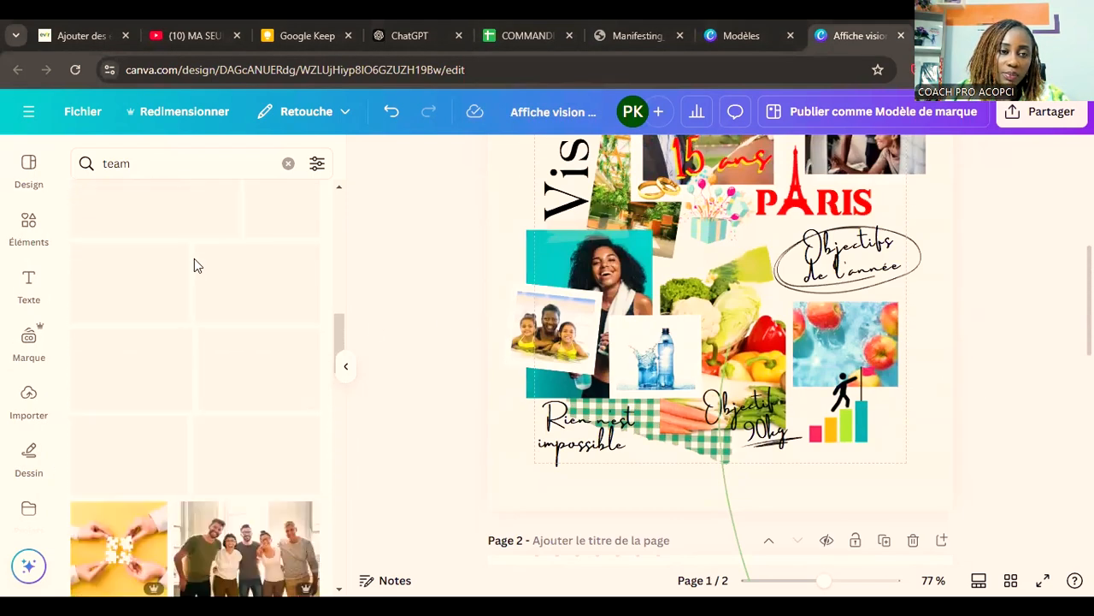
pyautogui.click(287, 163)
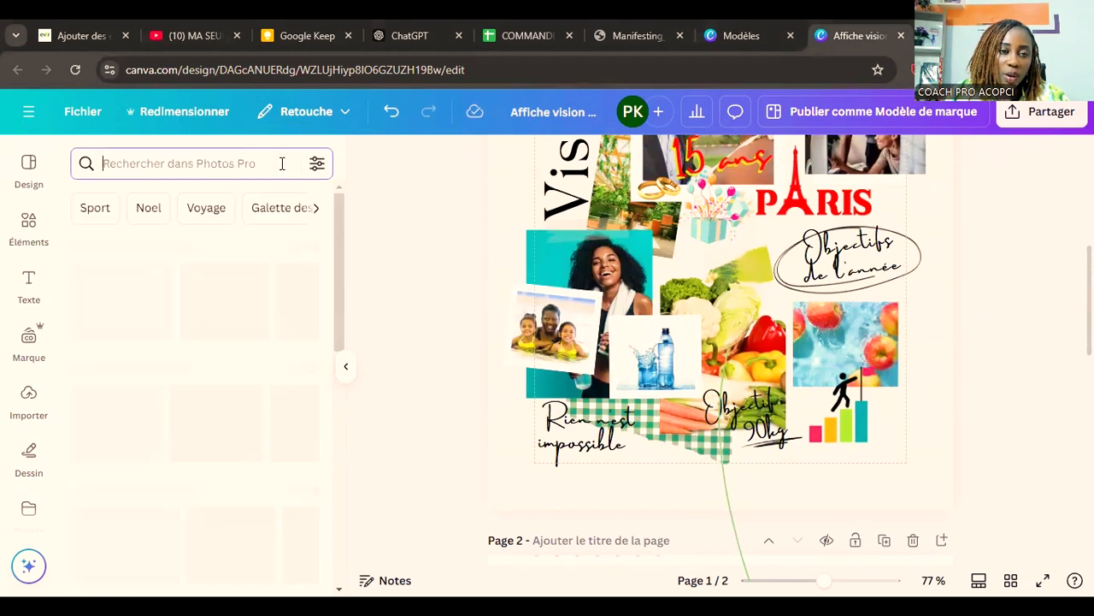
pyautogui.scroll(-5, 949, 415)
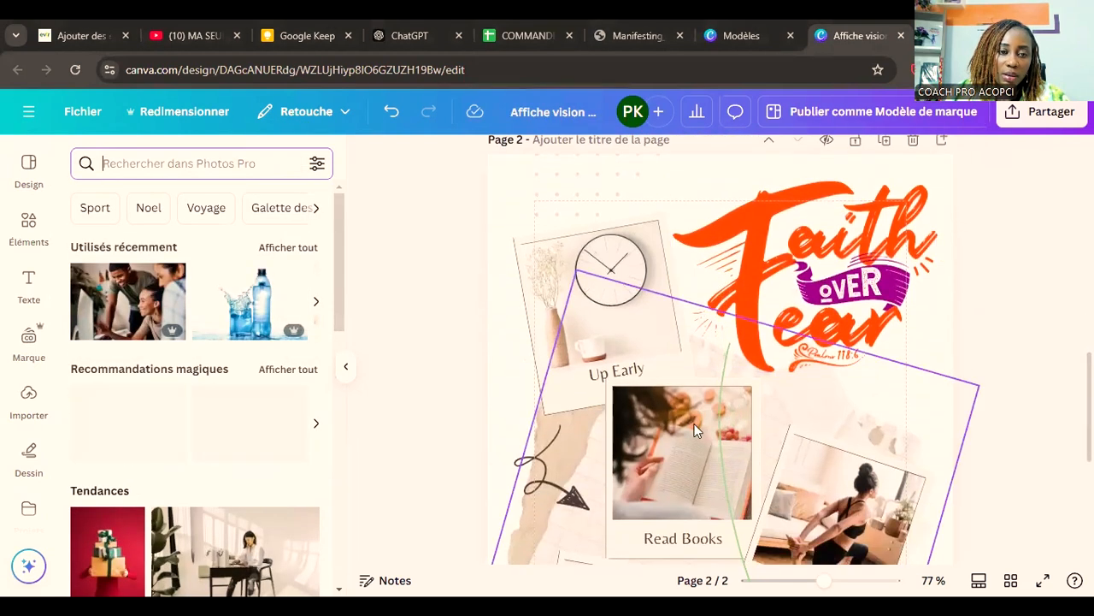
pyautogui.click(301, 250)
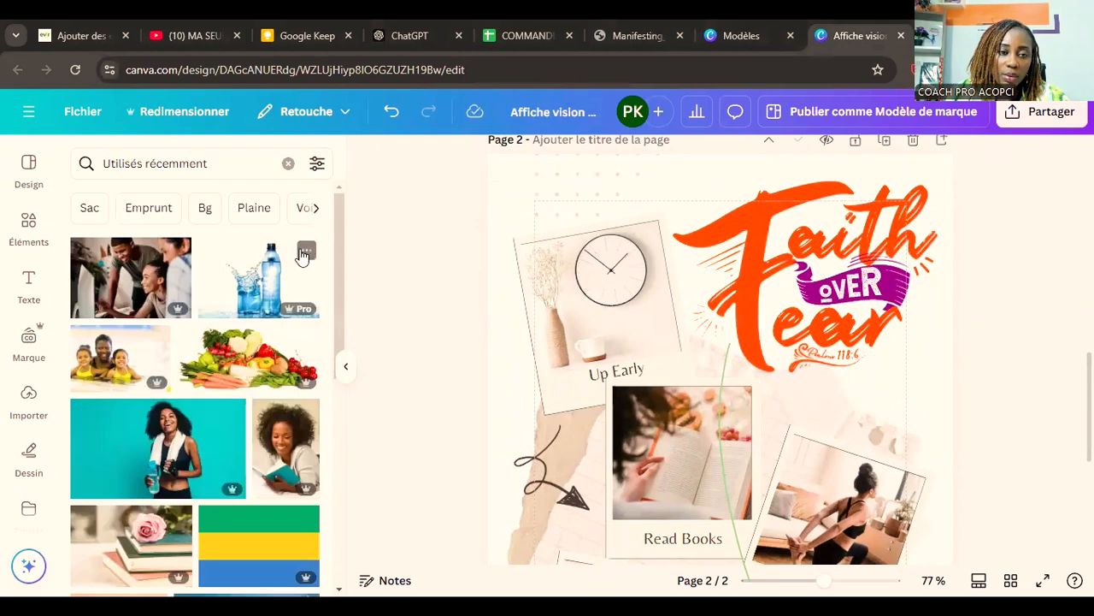
pyautogui.tripleClick(211, 165)
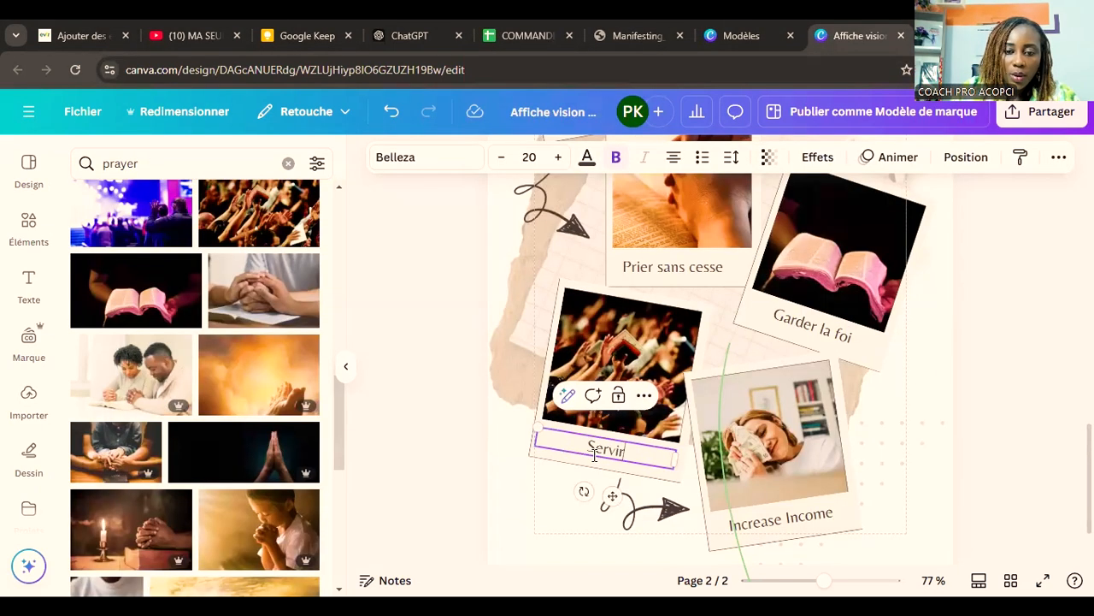
pyautogui.write('Dieu')
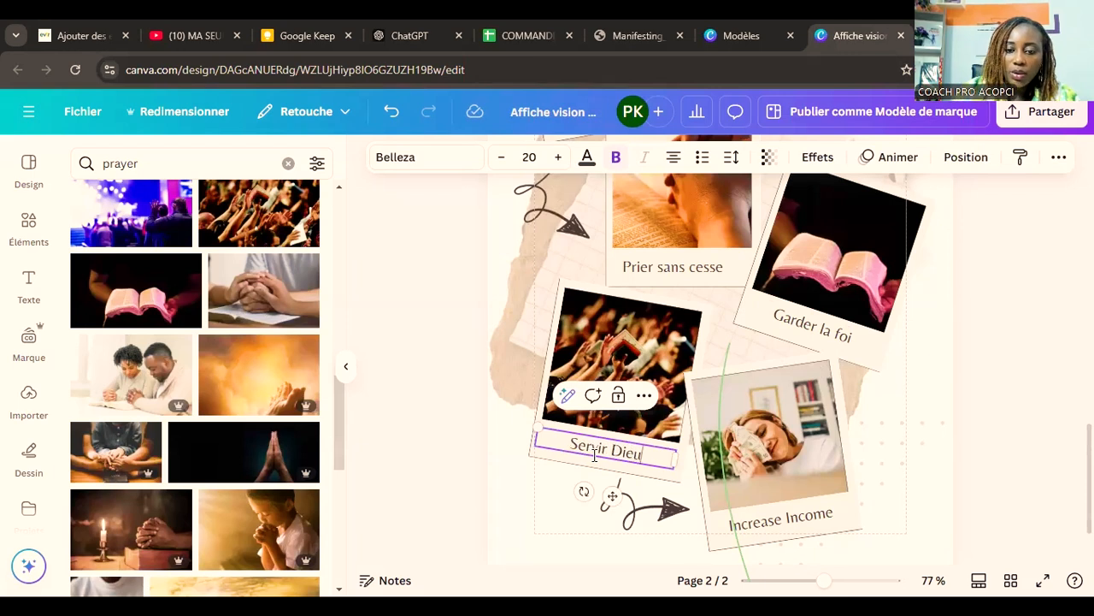
pyautogui.click(958, 401)
pyautogui.scroll(3, 977, 451)
pyautogui.scroll(2, 979, 453)
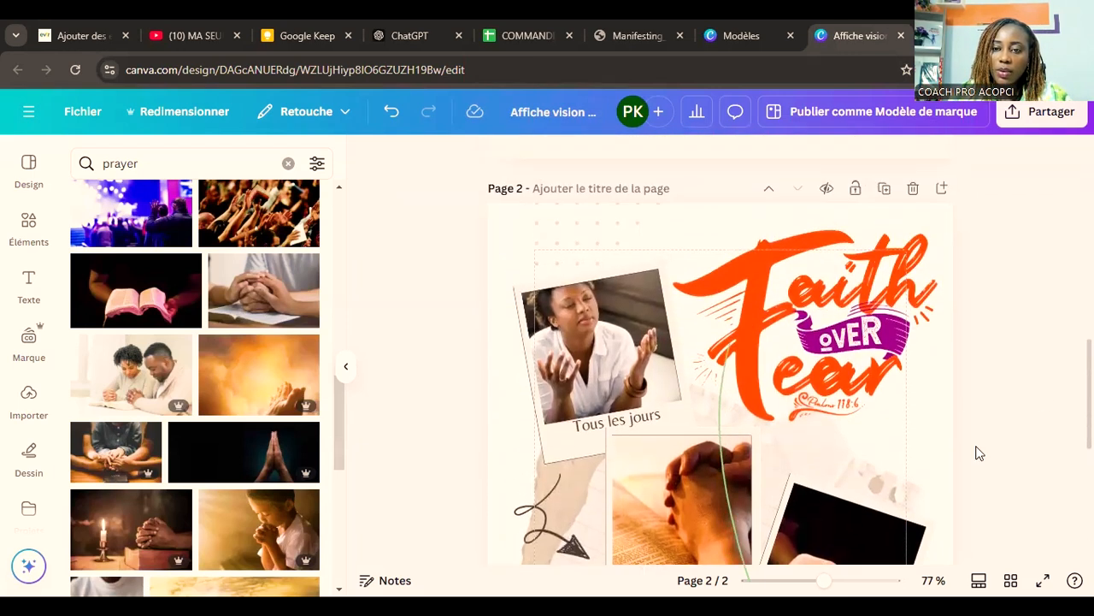
pyautogui.scroll(-5, 979, 453)
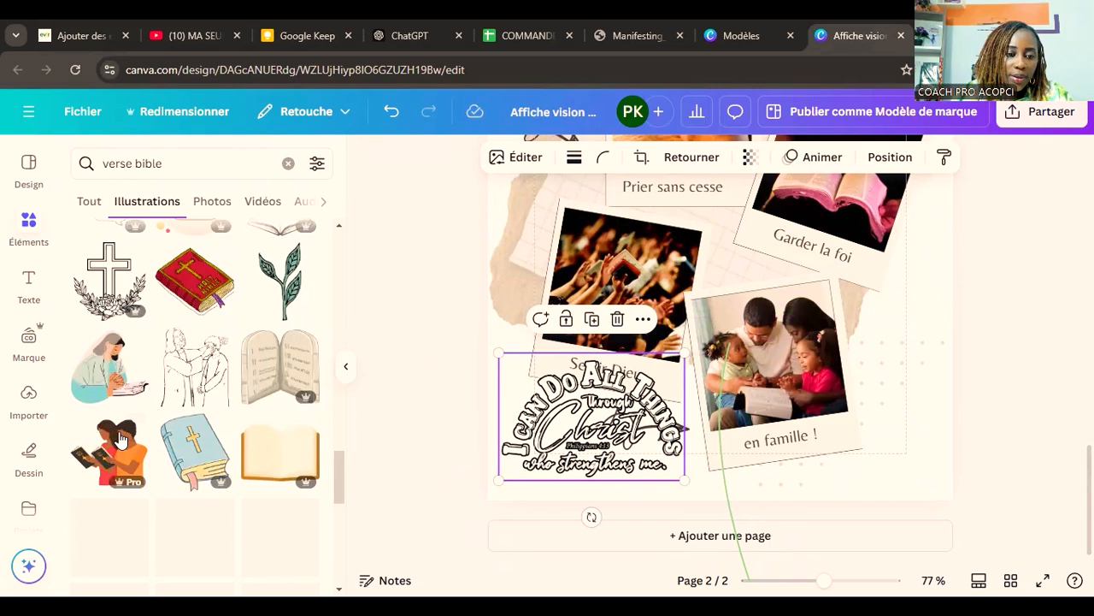
pyautogui.scroll(-3, 120, 434)
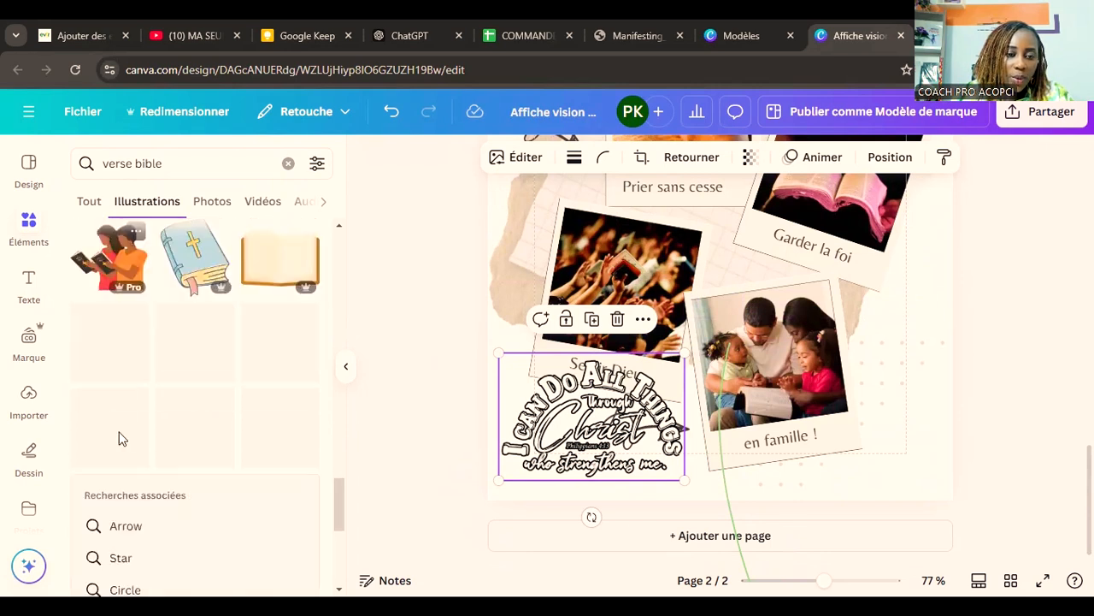
# Step: Browse the "verse bible" illustrations for another Bible quote graphic to use at the bottom of page 2
pyautogui.scroll(-5, 120, 436)
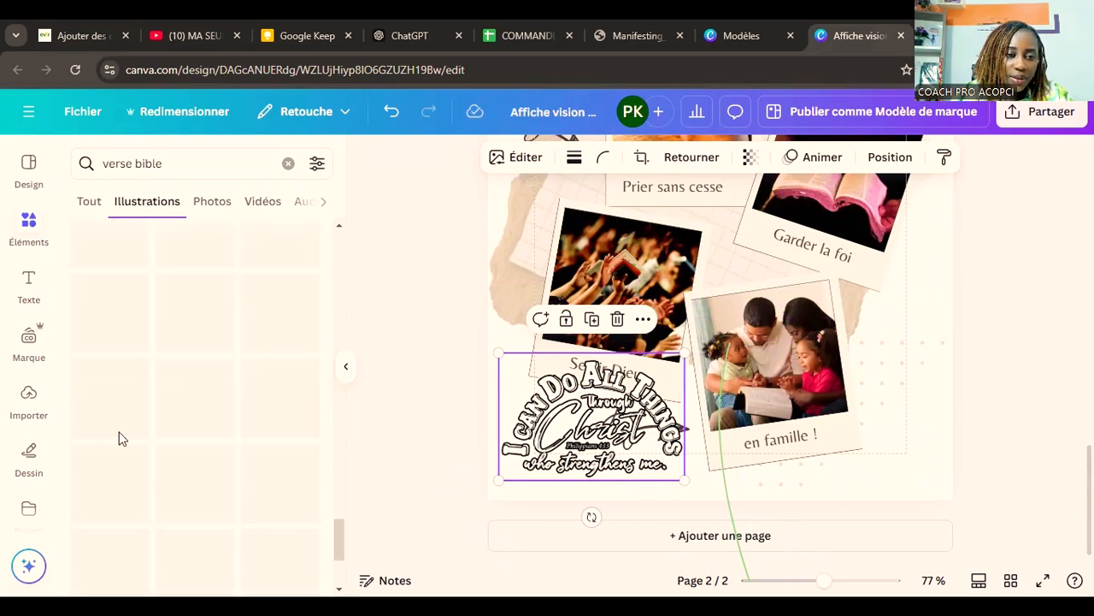
pyautogui.scroll(-8, 119, 436)
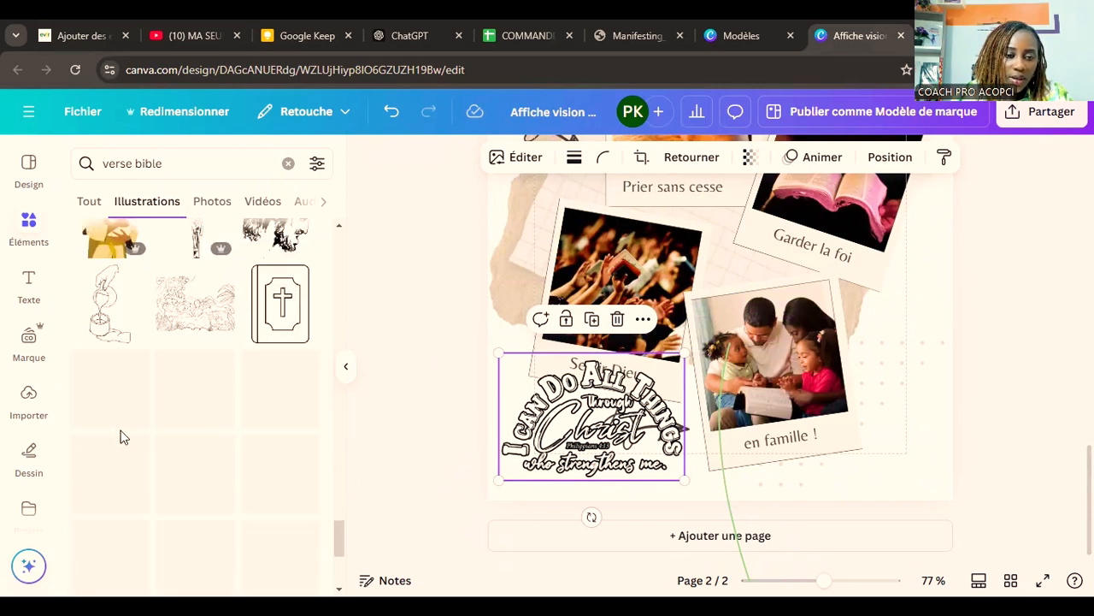
pyautogui.scroll(-6, 121, 436)
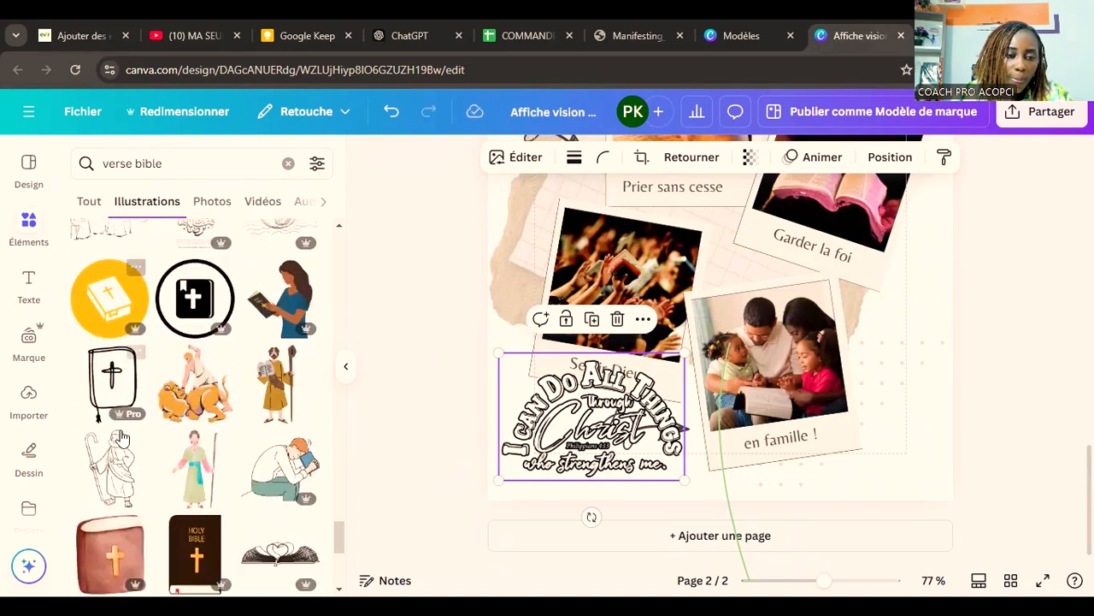
pyautogui.scroll(-3, 120, 436)
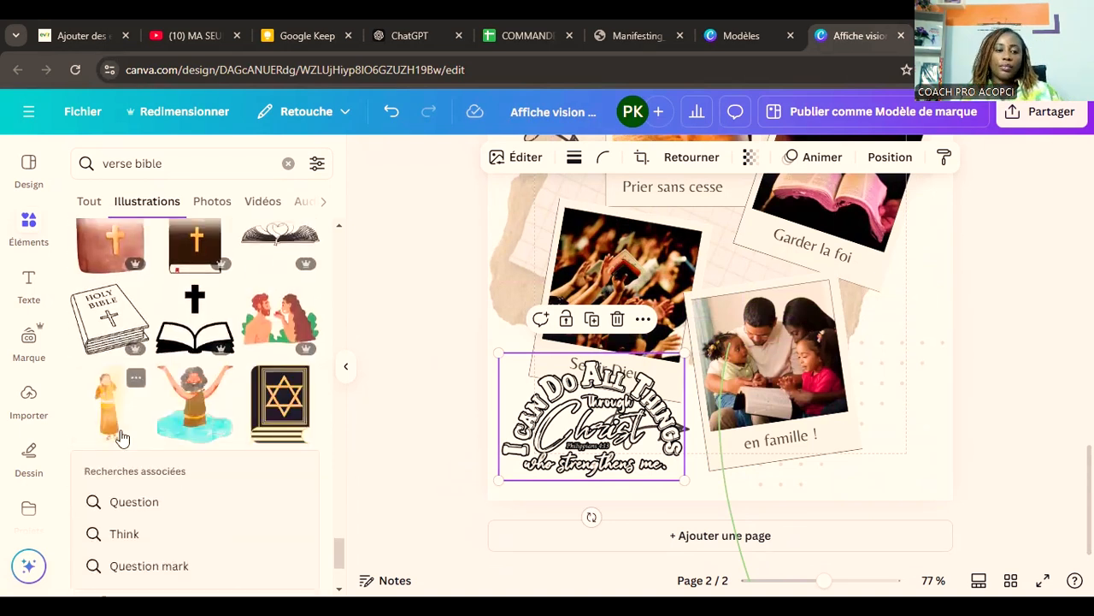
pyautogui.scroll(-2, 120, 438)
pyautogui.scroll(-6, 124, 431)
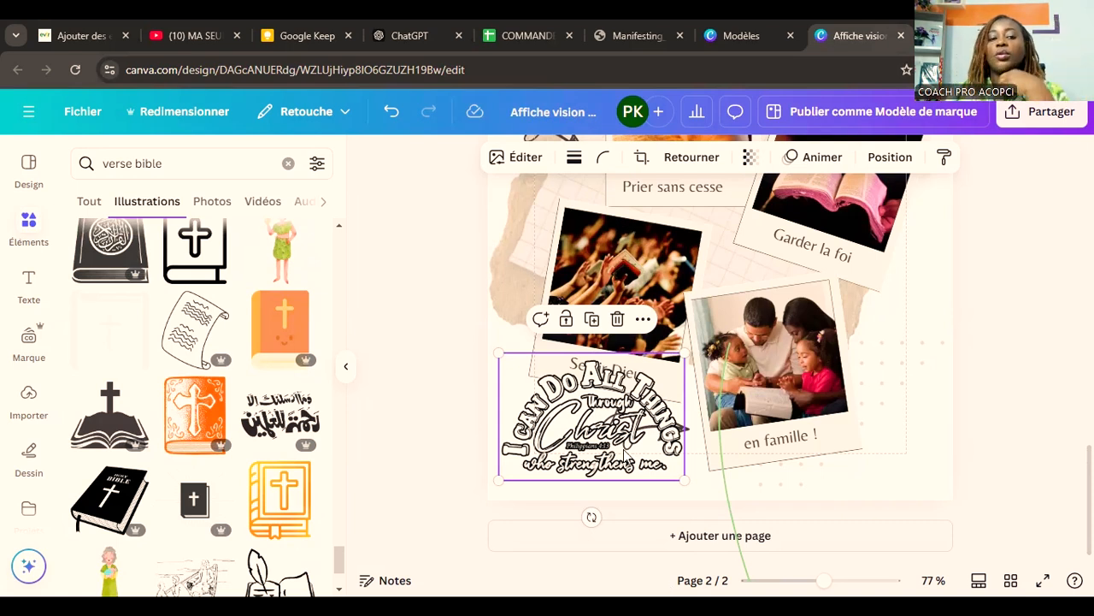
pyautogui.scroll(-2, 239, 342)
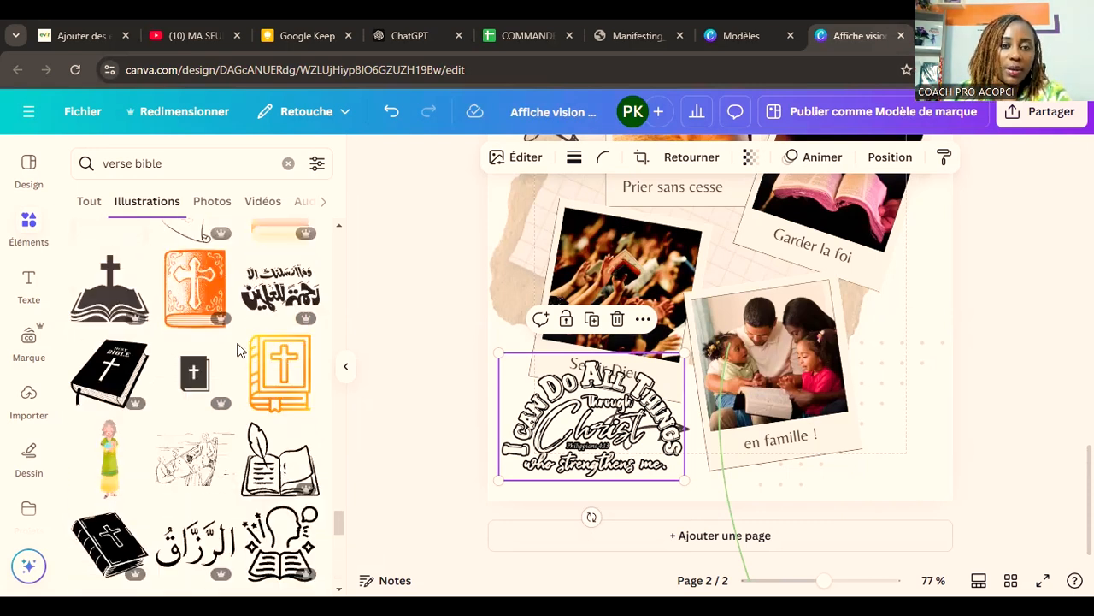
pyautogui.scroll(-8, 243, 342)
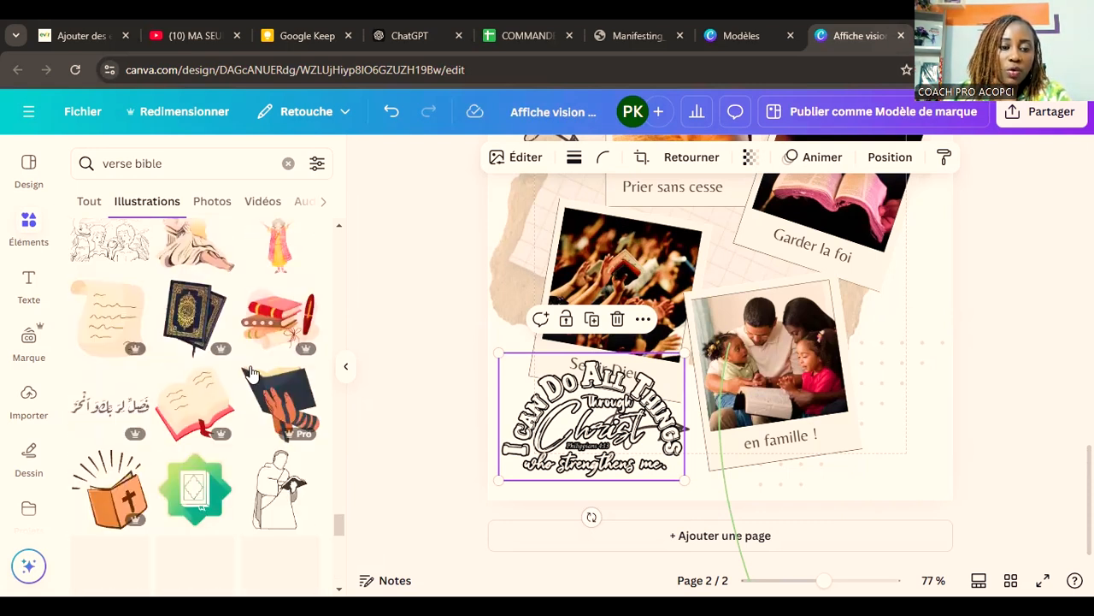
pyautogui.scroll(-10, 251, 372)
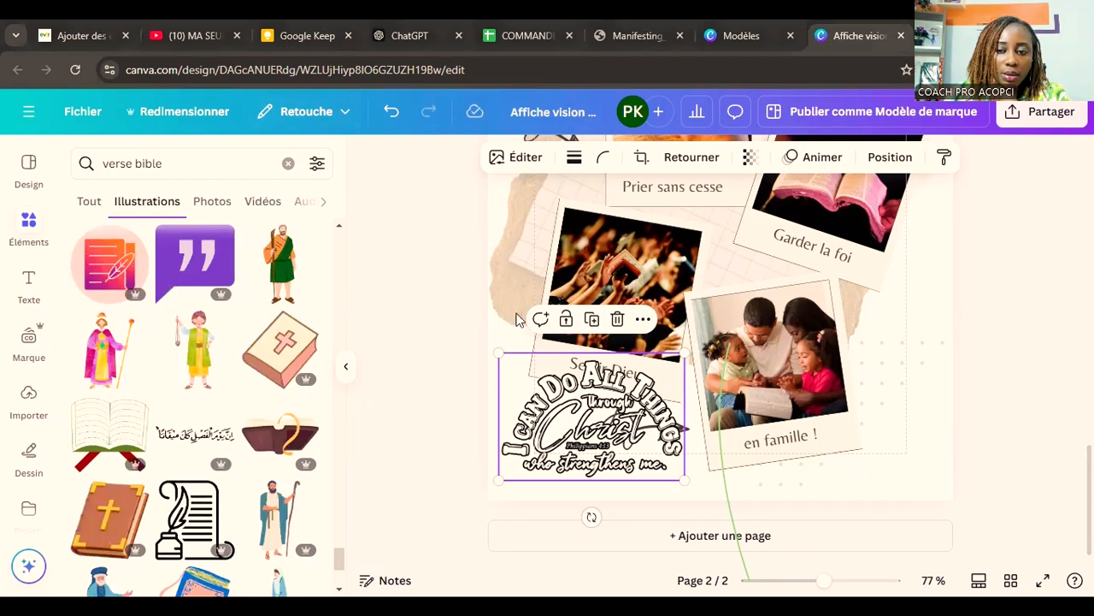
pyautogui.click(379, 293)
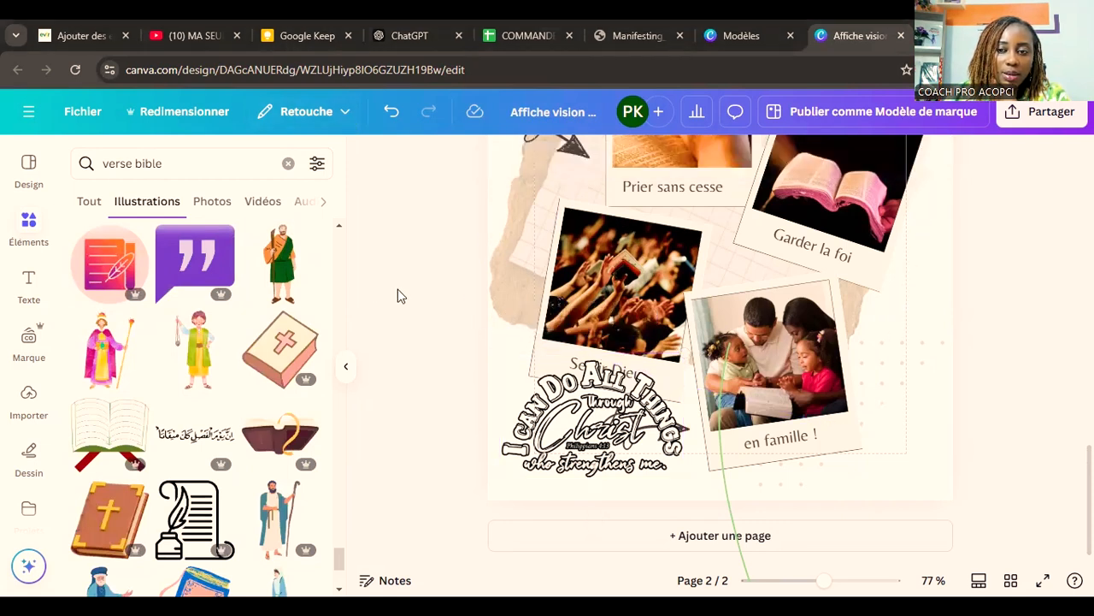
pyautogui.scroll(-6, 208, 342)
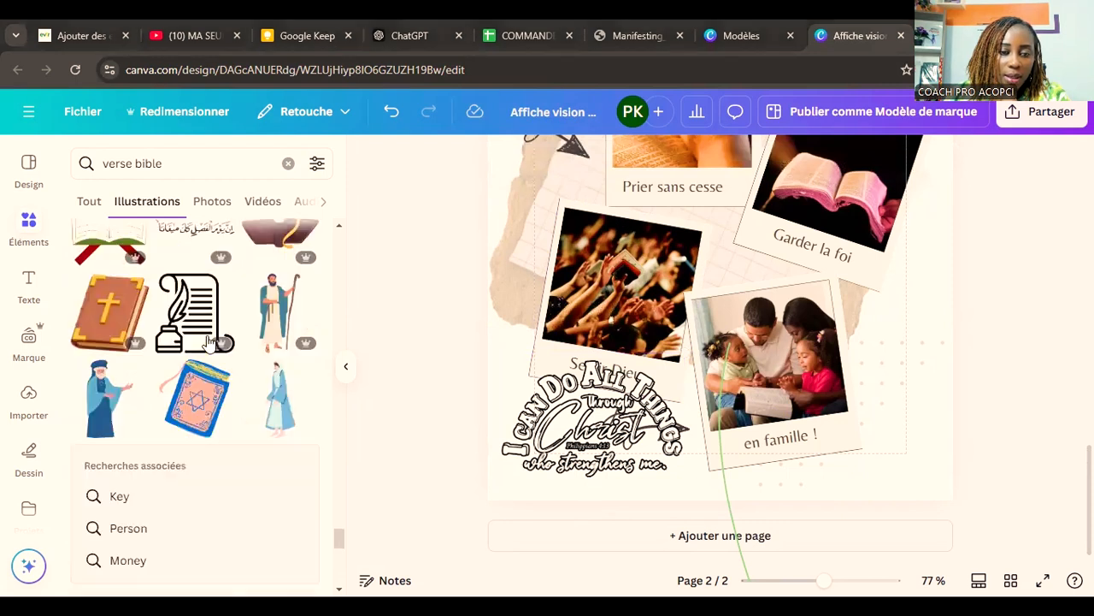
pyautogui.scroll(-3, 208, 342)
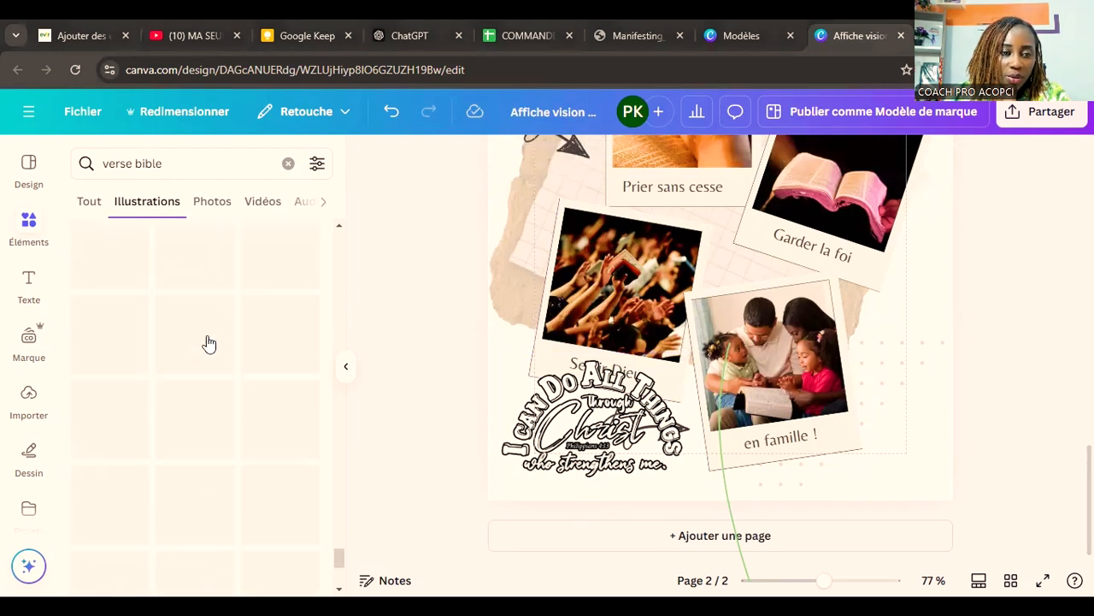
pyautogui.scroll(-3, 206, 342)
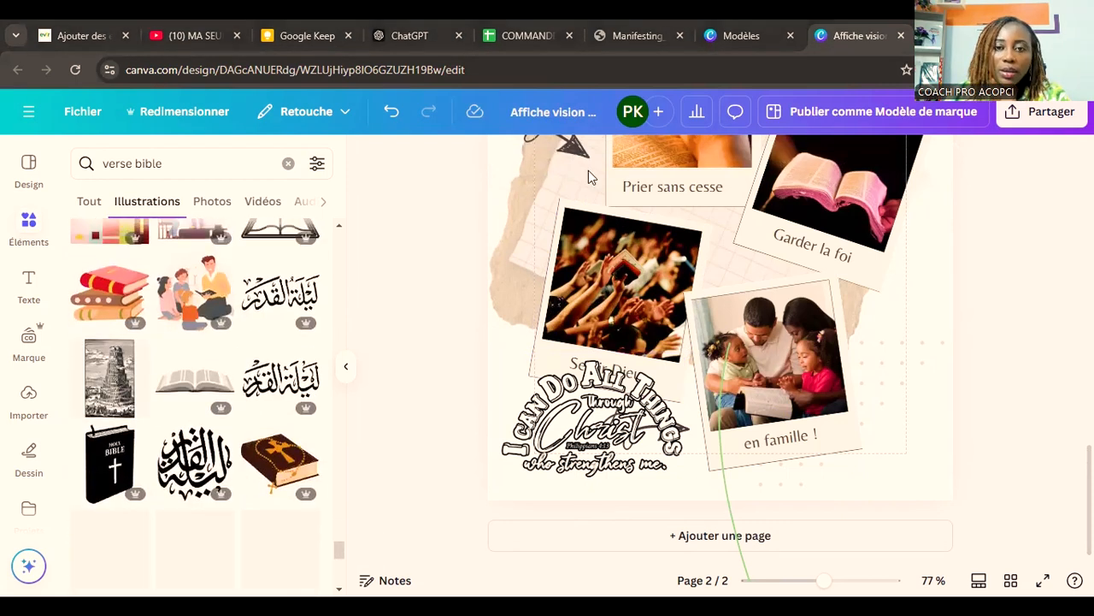
# Step: Switch to the Canva templates page, search it for "verset biblique" and close the "Pastel Bible Verse Letter Instagram Post" preview
pyautogui.hotkey('ctrl', 'shift', 'Tab')
pyautogui.click(647, 118)
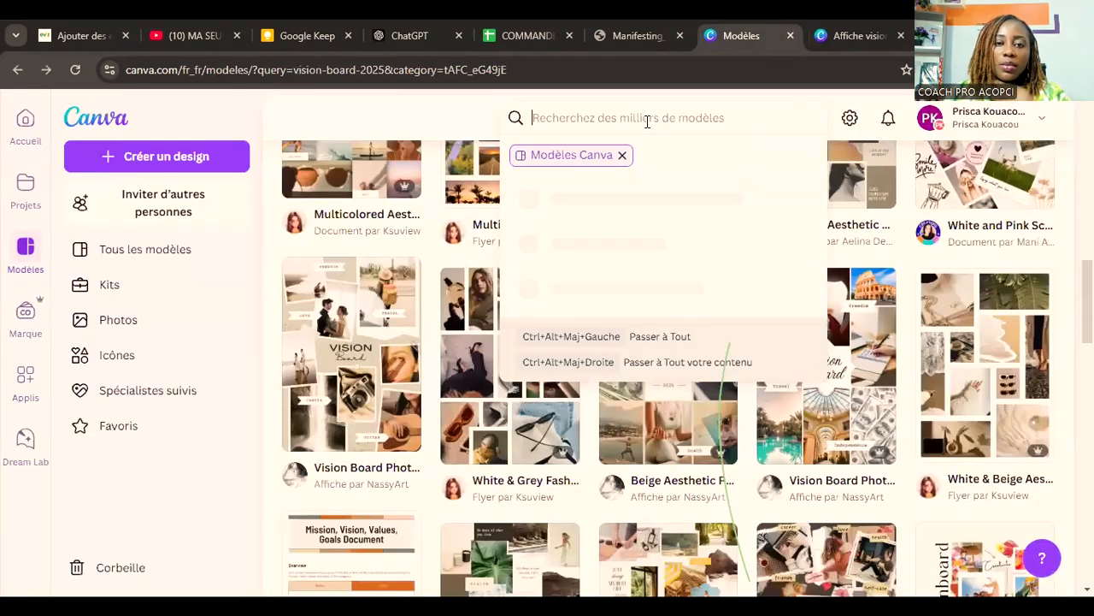
pyautogui.write('i')
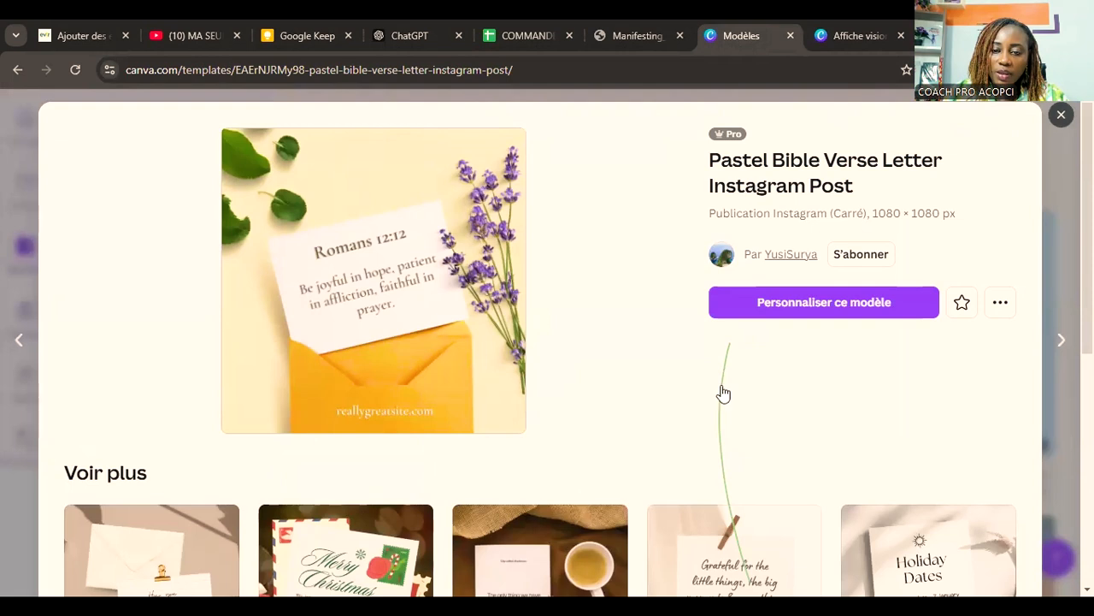
pyautogui.press('Escape')
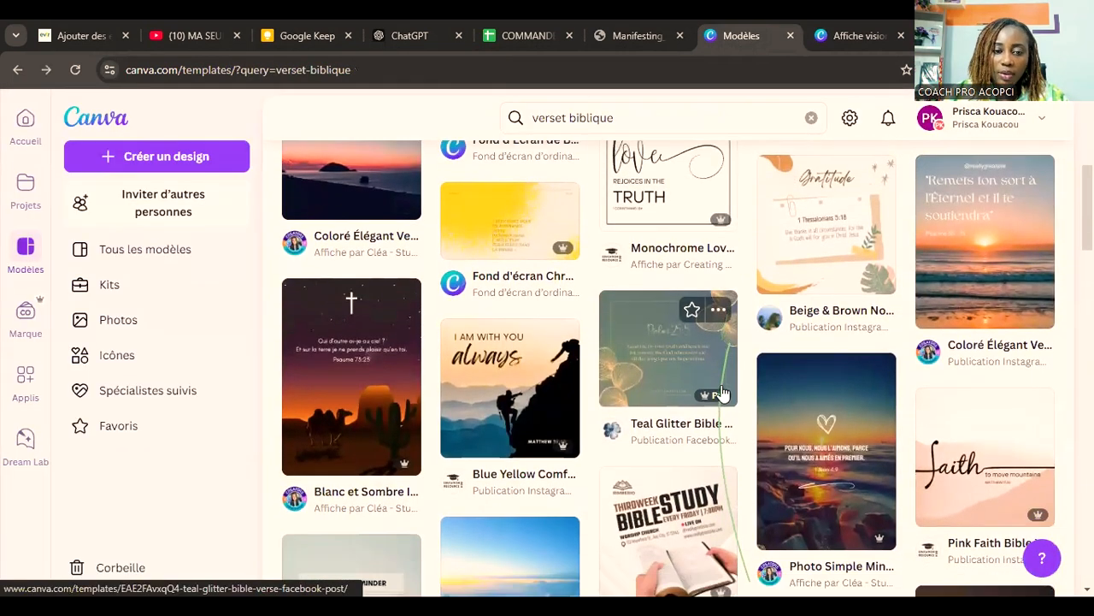
# Step: Find the blue night-landscape "Tout est possible à celui qui croit" poster template and open it for customizing
pyautogui.scroll(-7, 722, 393)
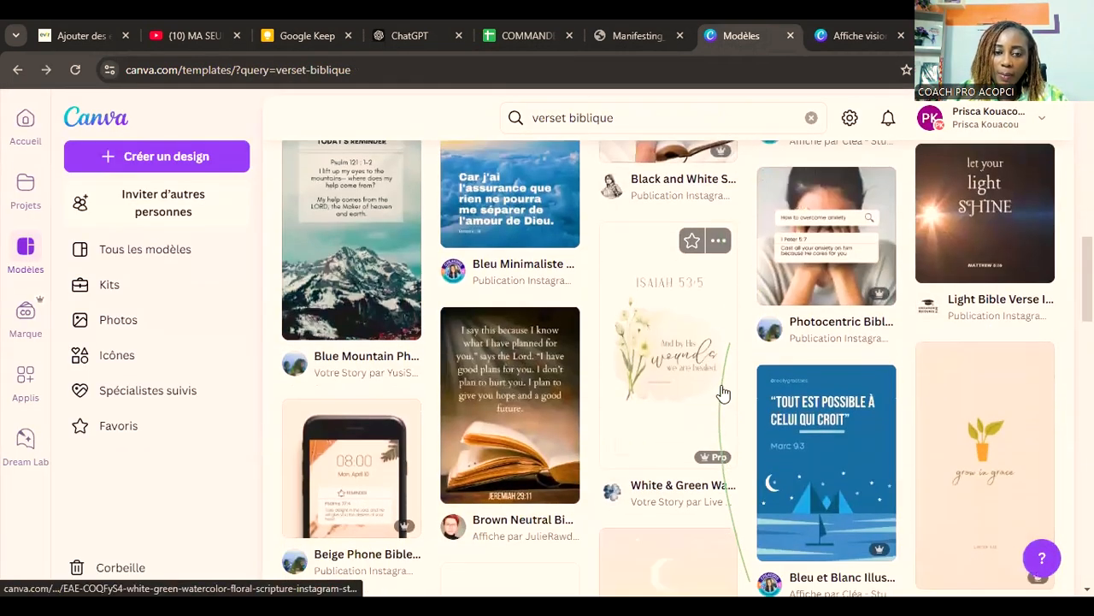
pyautogui.scroll(-1, 723, 393)
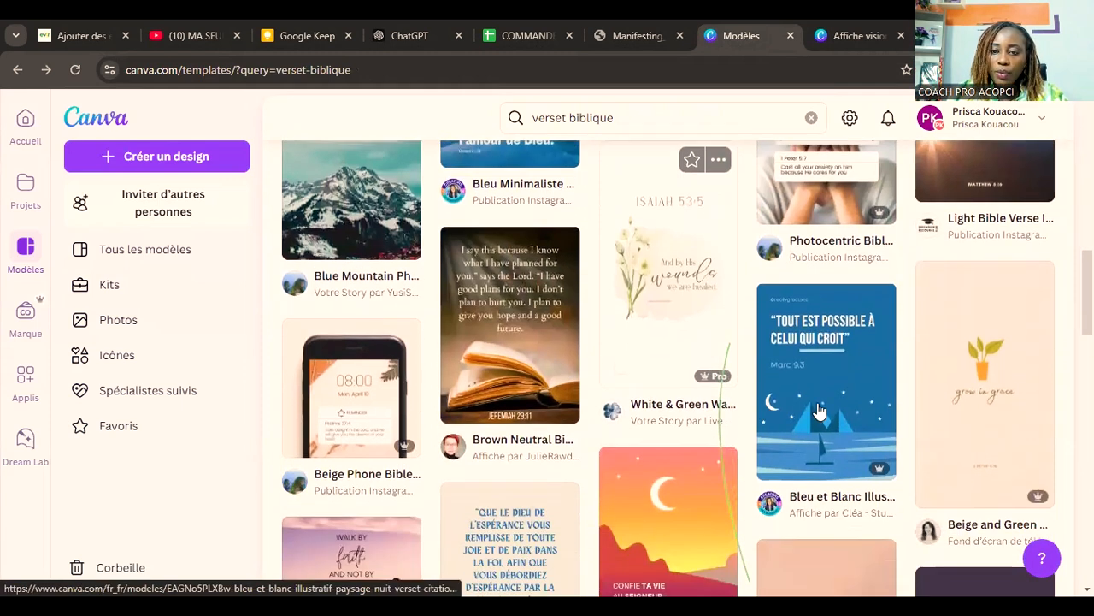
pyautogui.click(839, 359)
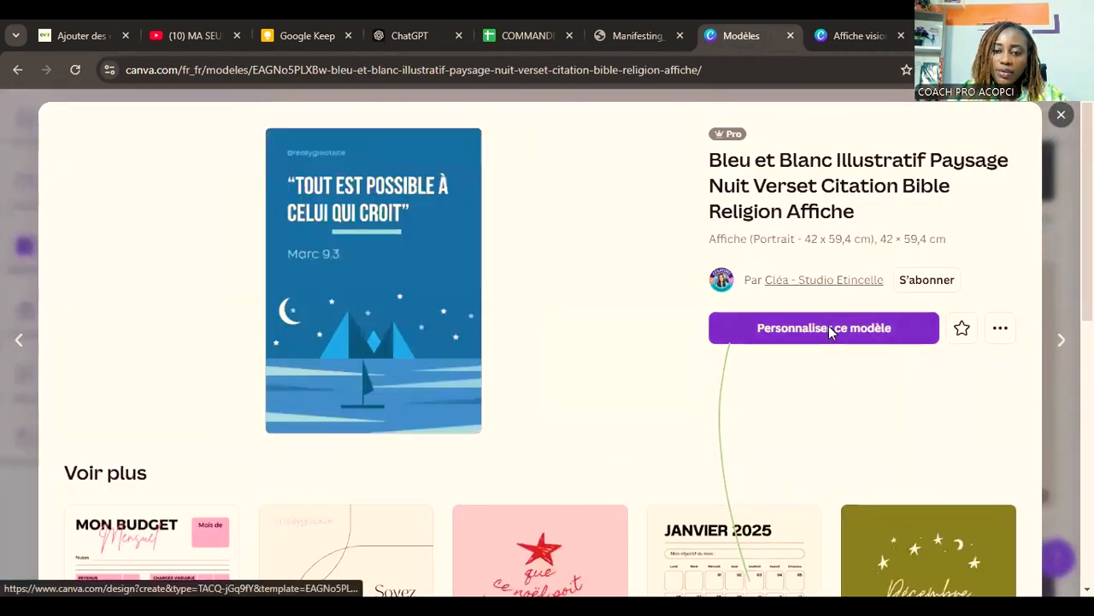
pyautogui.click(828, 328)
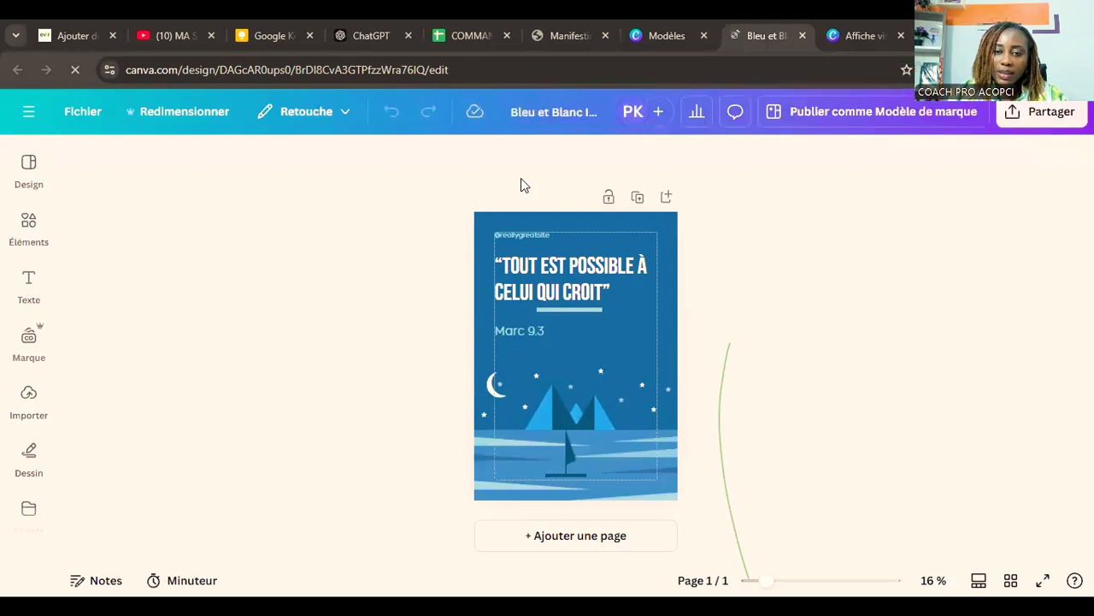
# Step: Select the quote, its underline and the "Marc 9.3" reference together on the blue poster, and clear the selection
pyautogui.click(635, 322)
pyautogui.moveTo(554, 324); pyautogui.dragTo(481, 257)
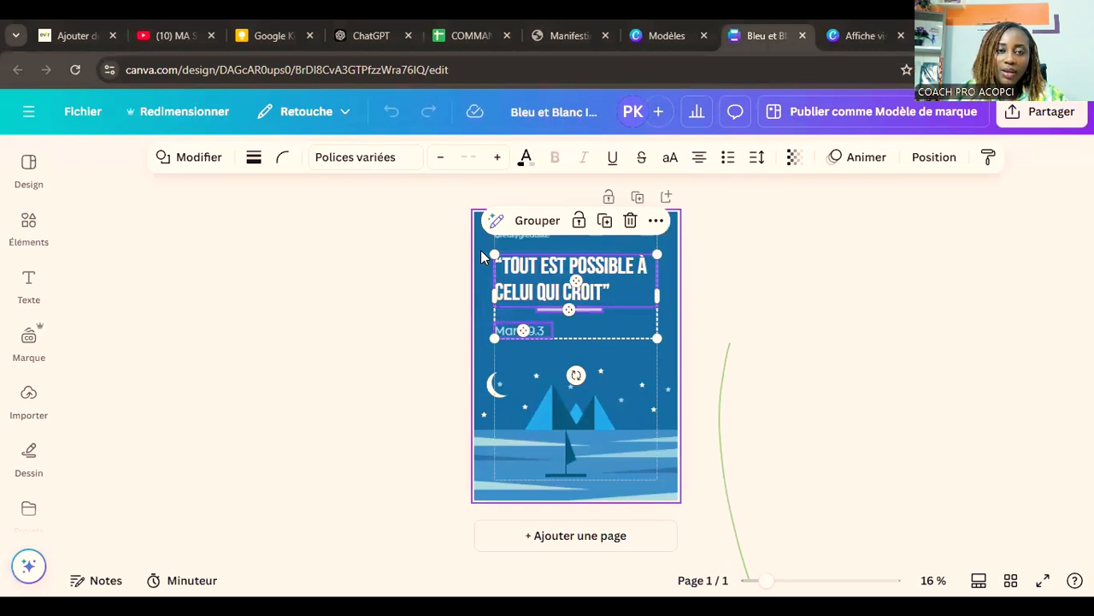
pyautogui.click(391, 254)
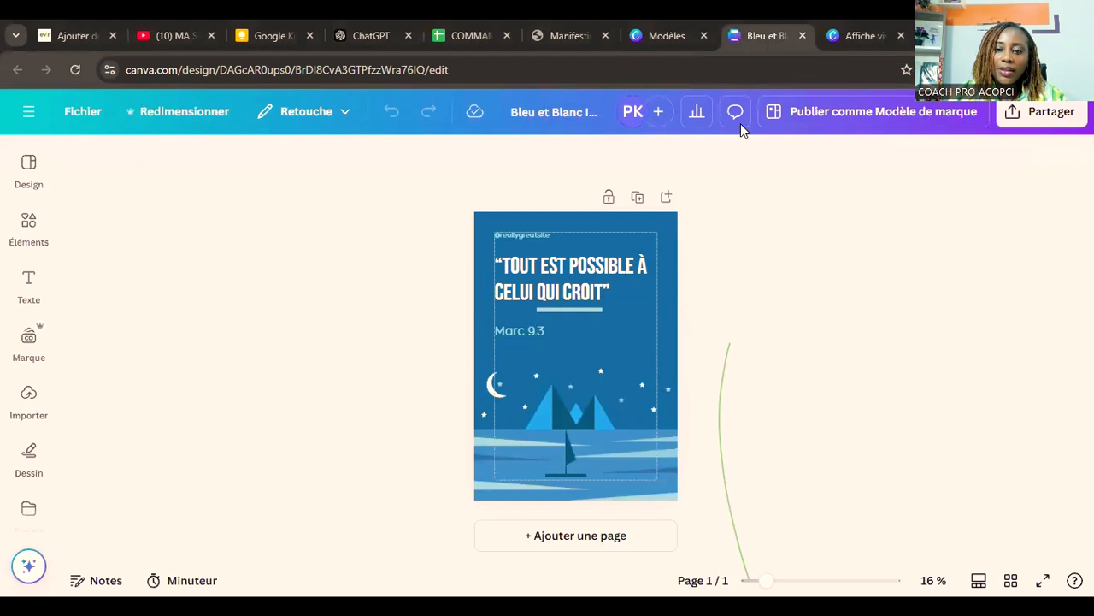
# Step: Return to the vision board design and delete the "I can do all things through Christ" lettering from page 2
pyautogui.click(867, 36)
pyautogui.click(654, 377)
pyautogui.click(617, 319)
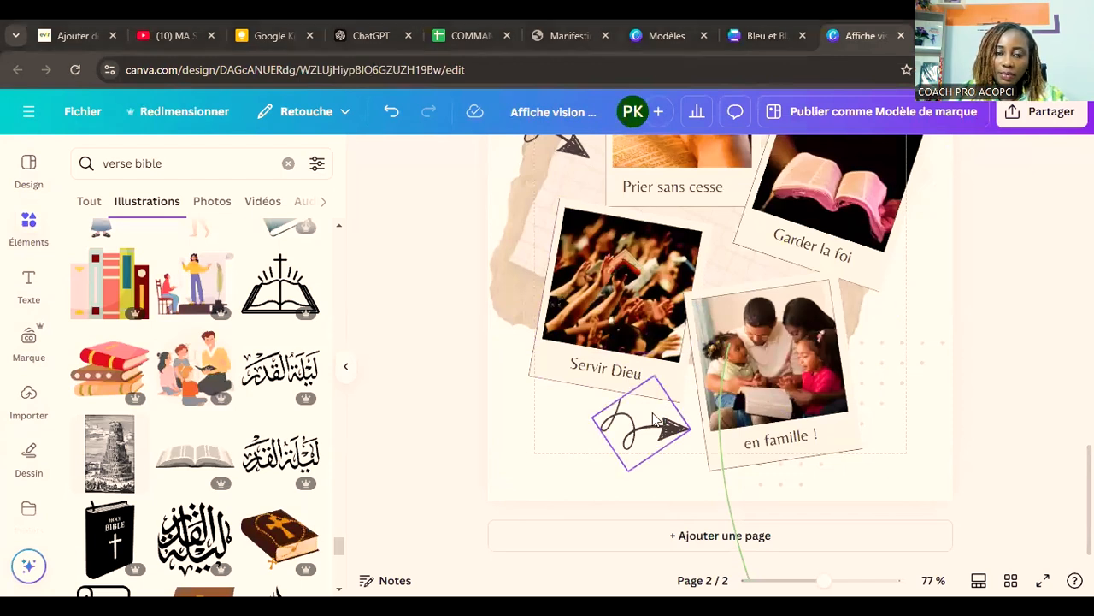
pyautogui.scroll(5, 652, 417)
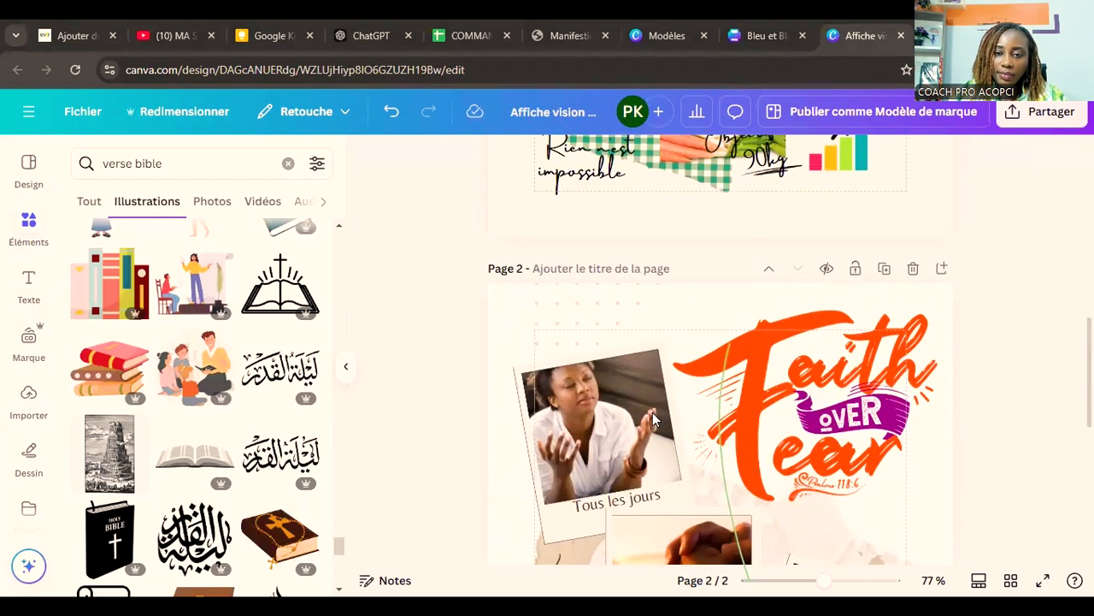
pyautogui.scroll(-3, 653, 412)
pyautogui.scroll(8, 652, 412)
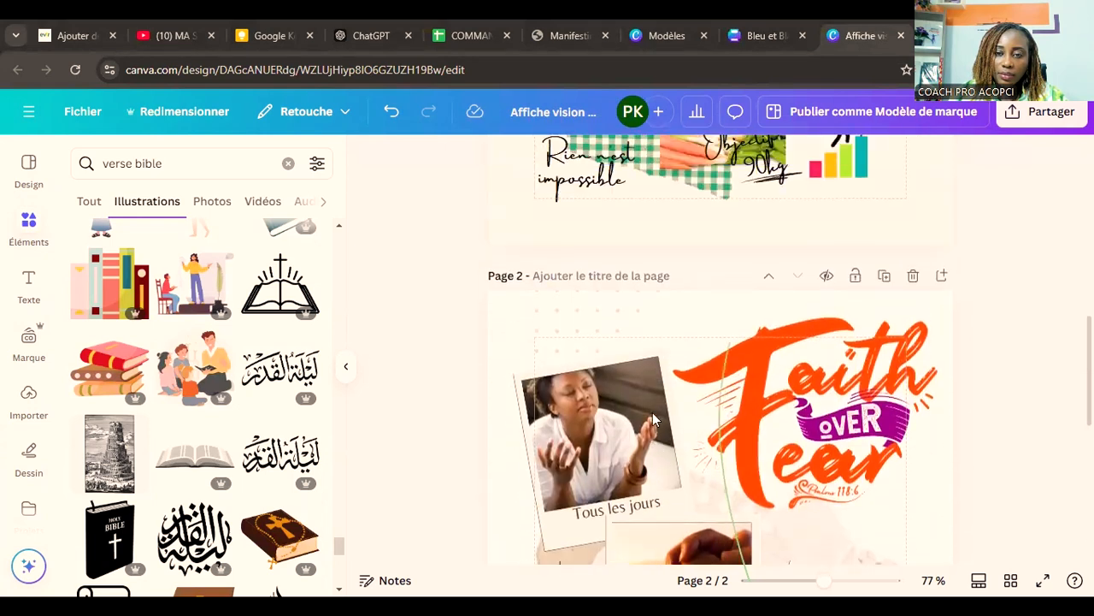
pyautogui.scroll(-10, 653, 413)
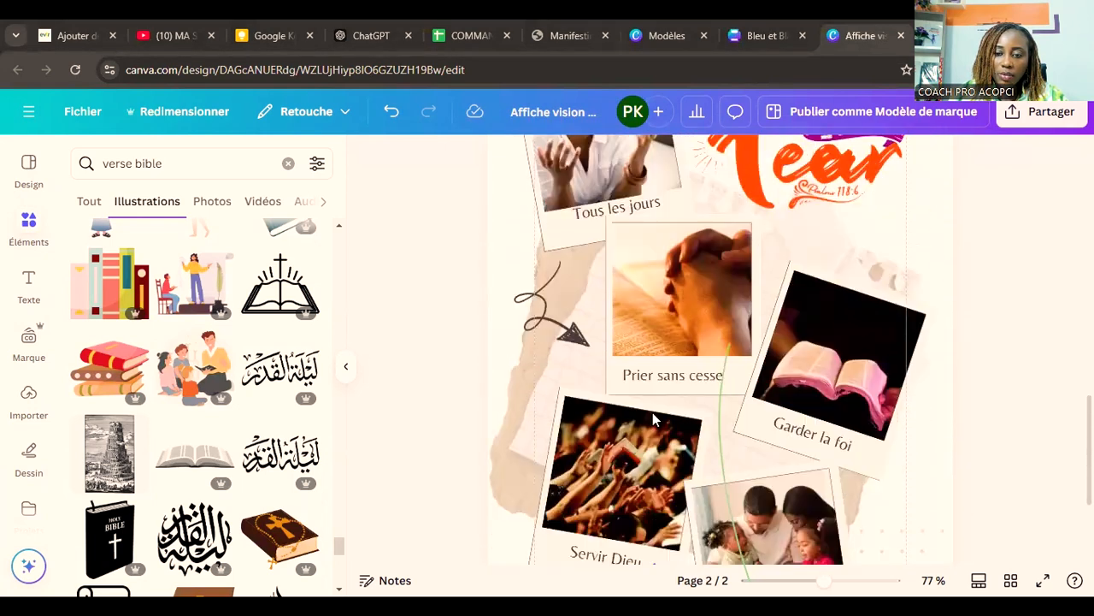
# Step: Paste the copied "Tout est possible à celui qui croit" verse and reference onto page 2, shrink them below "Servir Dieu", and recolour the text red (#ff0202)
pyautogui.click(525, 515)
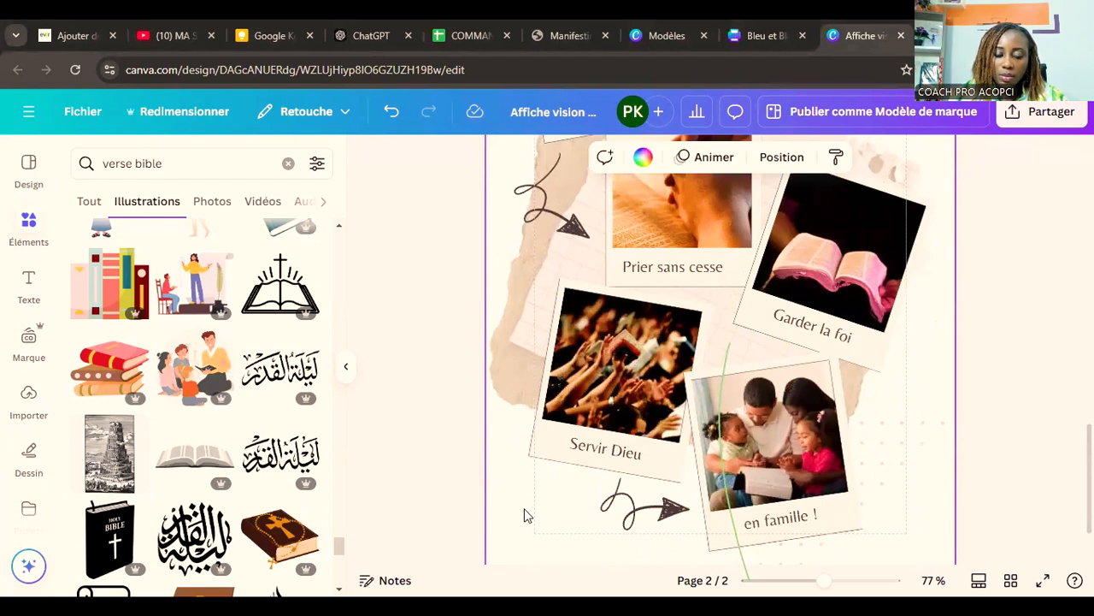
pyautogui.hotkey('ctrl', 'v')
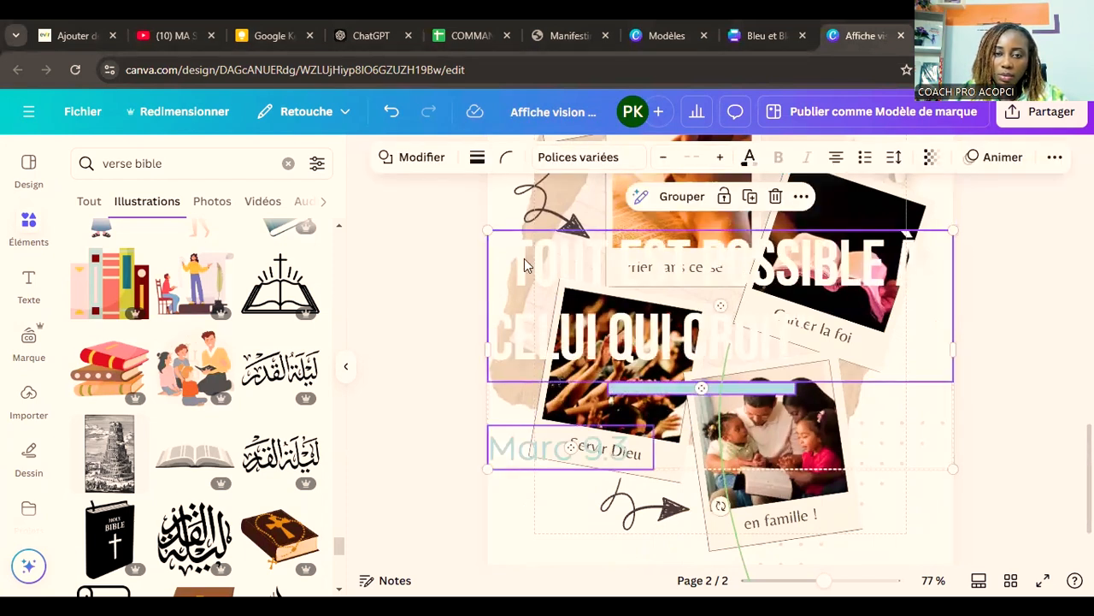
pyautogui.moveTo(500, 238); pyautogui.dragTo(538, 443)
pyautogui.scroll(-1, 881, 370)
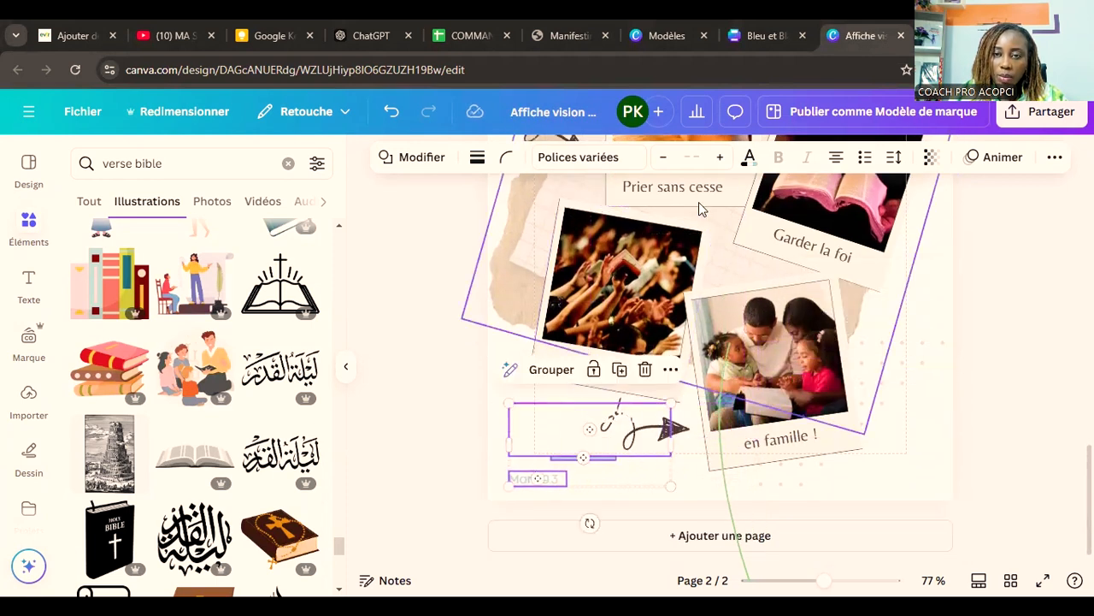
pyautogui.click(749, 156)
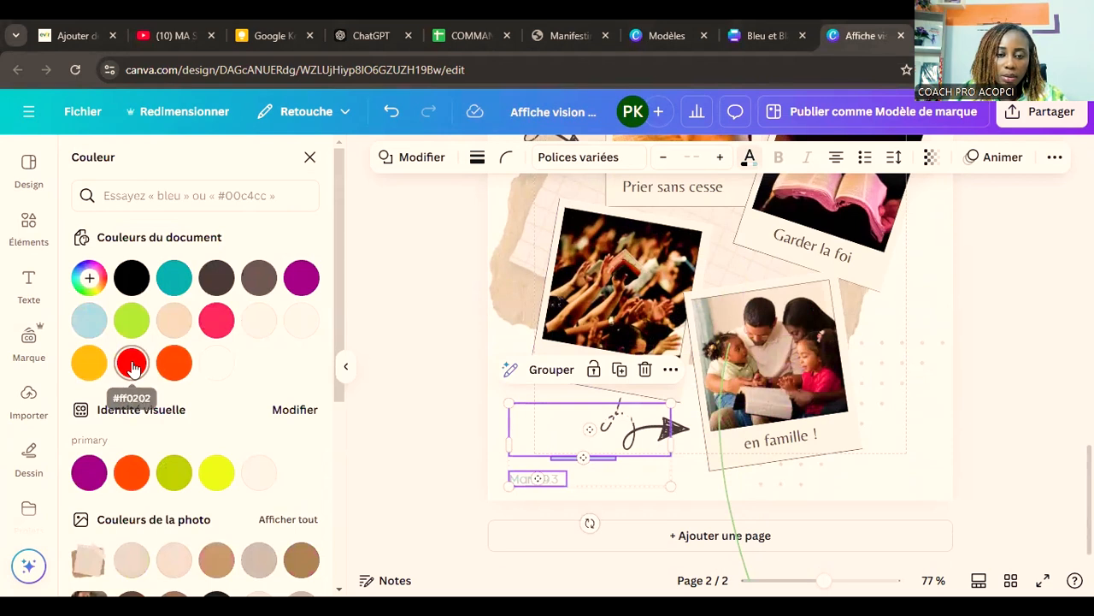
pyautogui.click(131, 363)
# Step: Move and rotate the curly arrow so it sits beside the verse and points at the "en famille !" photo
pyautogui.click(672, 436)
pyautogui.moveTo(672, 435); pyautogui.dragTo(745, 477)
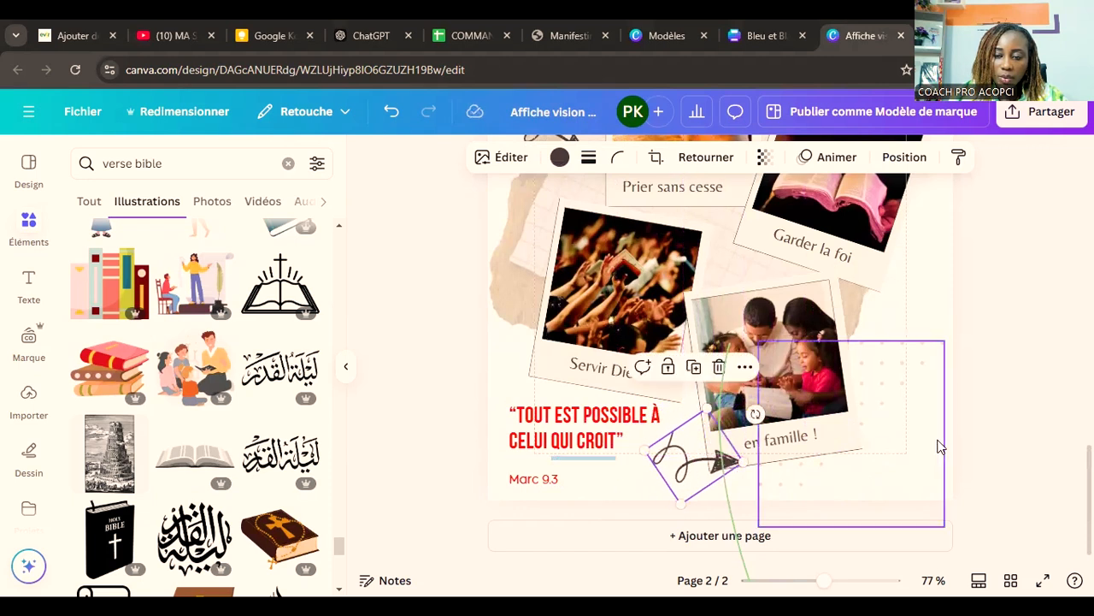
pyautogui.moveTo(756, 414); pyautogui.dragTo(741, 505)
pyautogui.moveTo(716, 456); pyautogui.dragTo(685, 441)
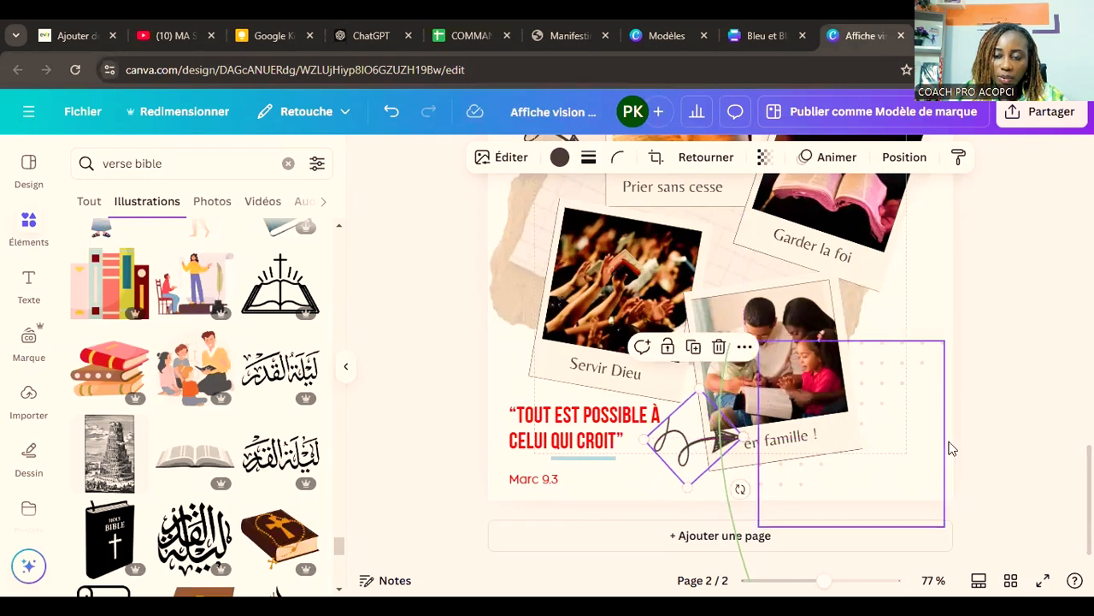
# Step: Nudge the verse text and bring the "Marc 9.3" reference slightly closer beneath it
pyautogui.click(949, 447)
pyautogui.moveTo(586, 442); pyautogui.dragTo(586, 438)
pyautogui.moveTo(543, 482); pyautogui.dragTo(547, 475)
pyautogui.click(968, 425)
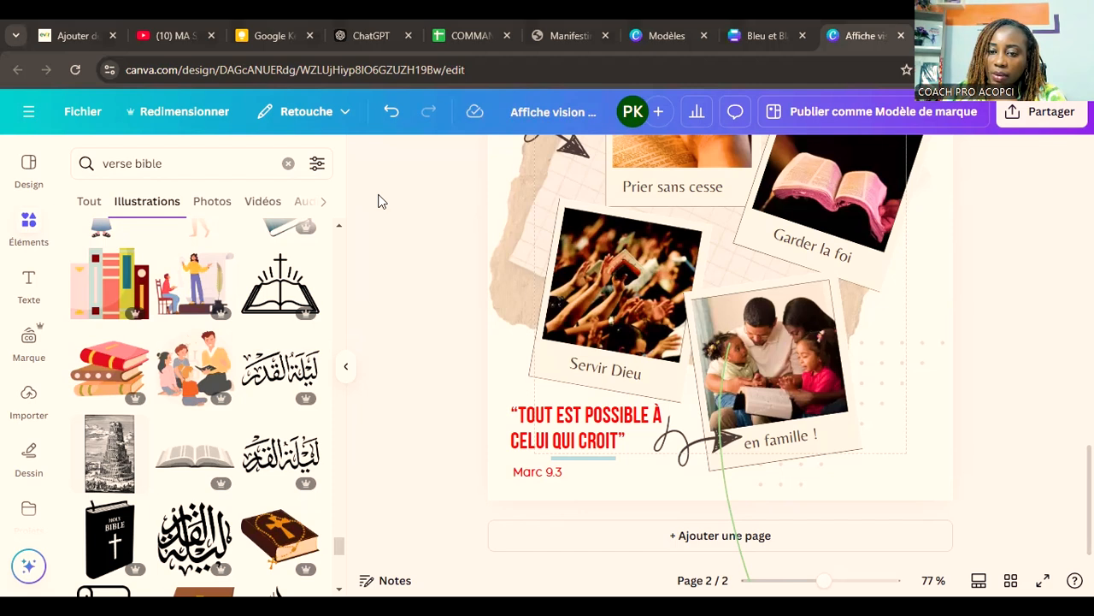
# Step: Add a full-width heading reading "PLAISIR & BIEN-ÊTRE" in the empty strip below the collage on page 1
pyautogui.scroll(3, 626, 403)
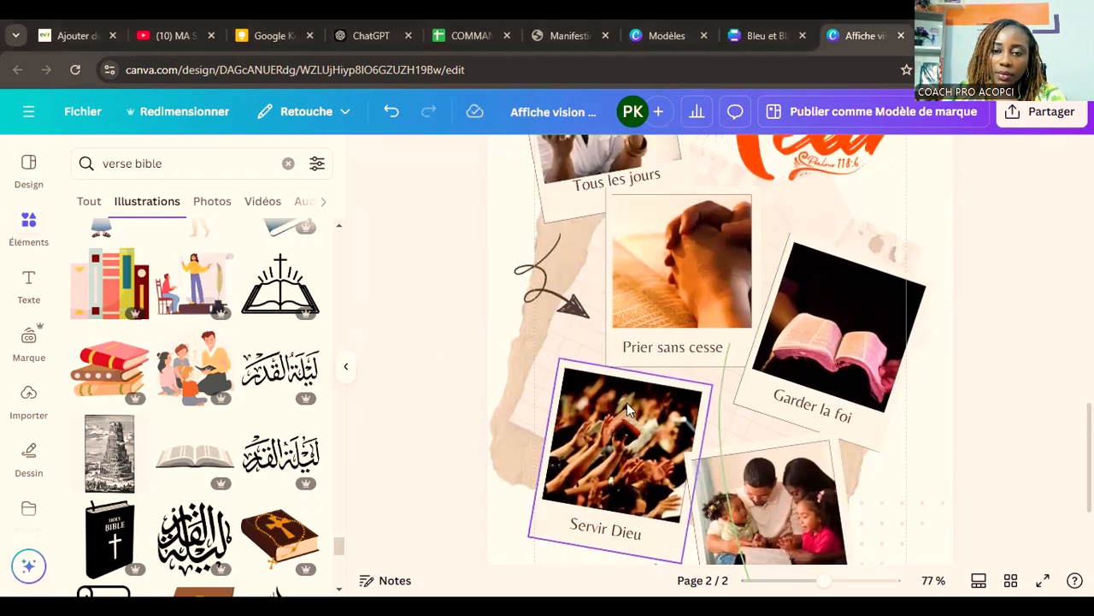
pyautogui.scroll(3, 627, 403)
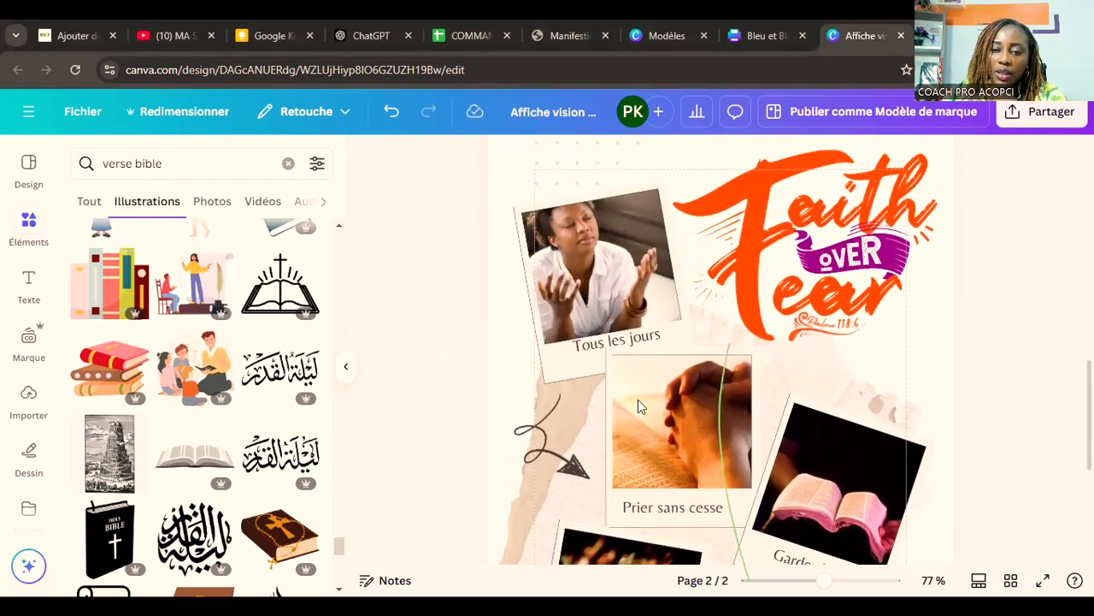
pyautogui.scroll(8, 638, 399)
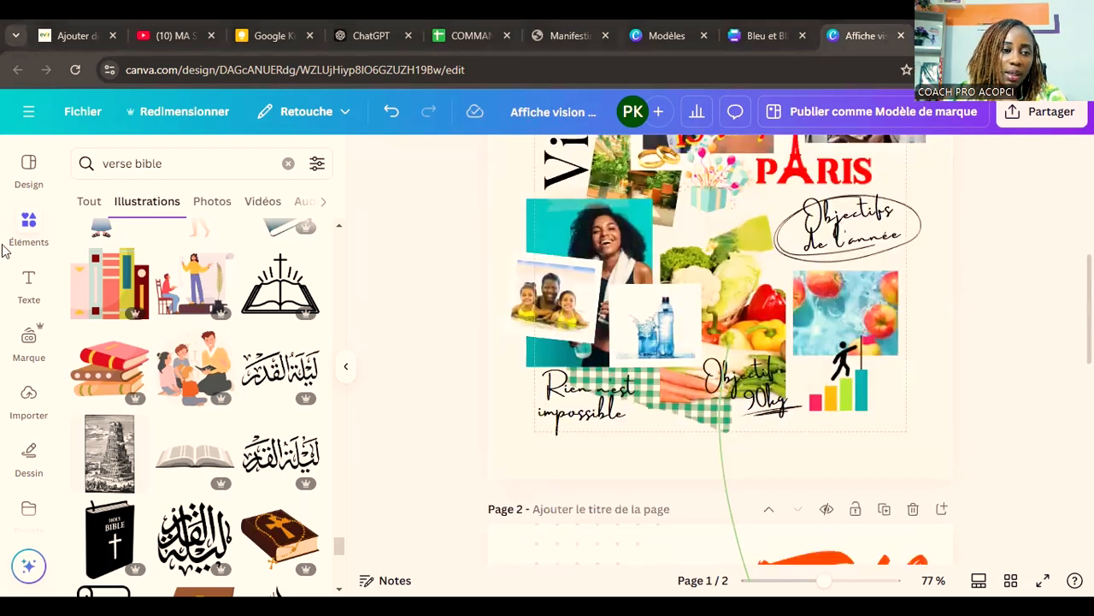
pyautogui.click(26, 285)
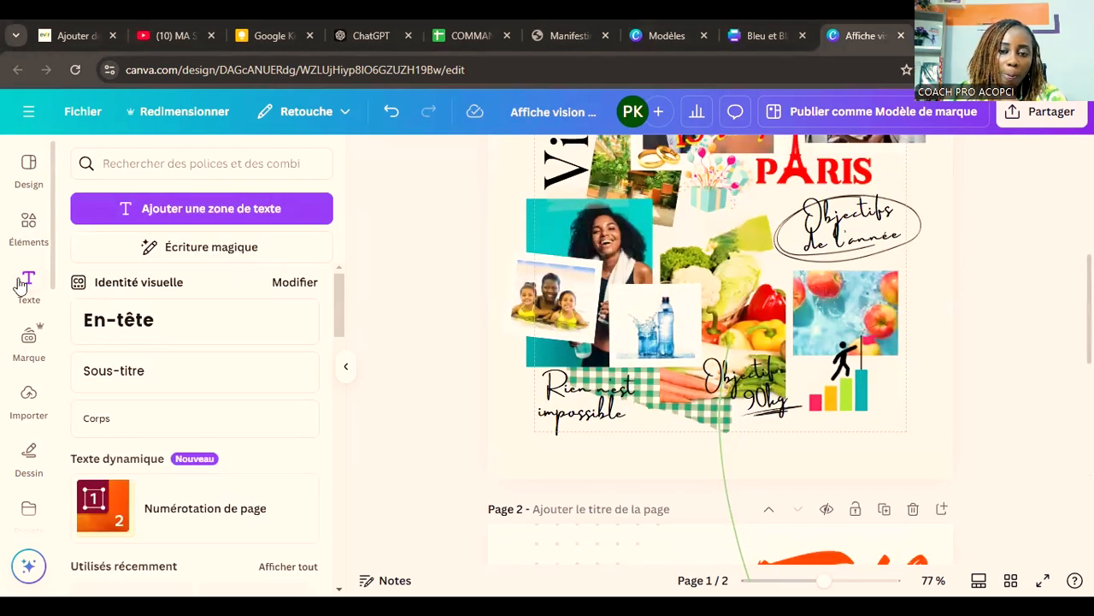
pyautogui.click(181, 322)
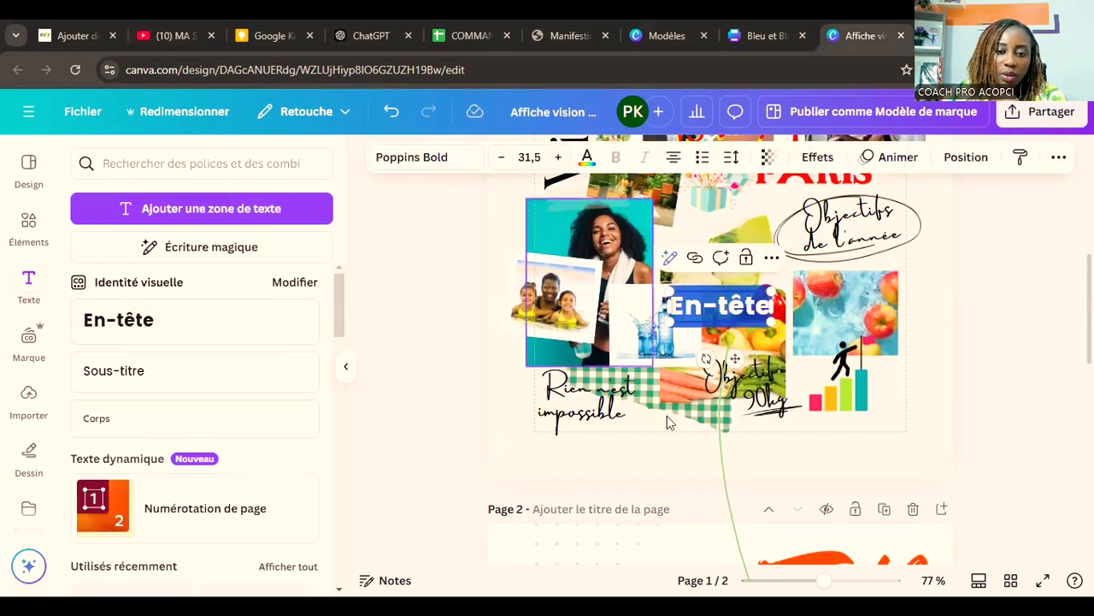
pyautogui.scroll(3, 667, 417)
pyautogui.scroll(-3, 701, 428)
pyautogui.moveTo(721, 305); pyautogui.dragTo(953, 456)
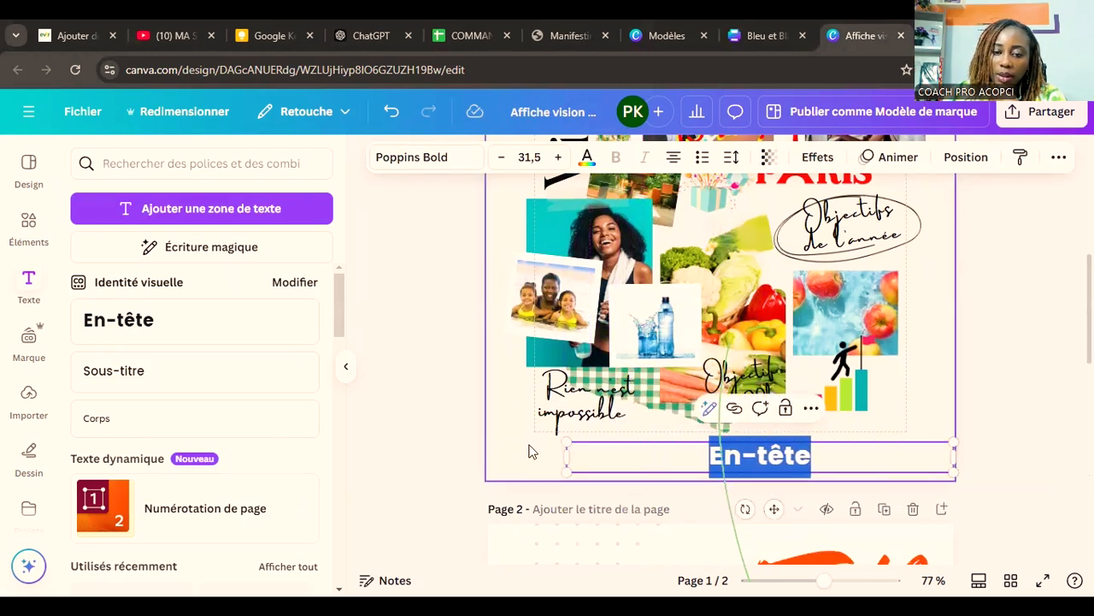
pyautogui.moveTo(567, 456); pyautogui.dragTo(466, 466)
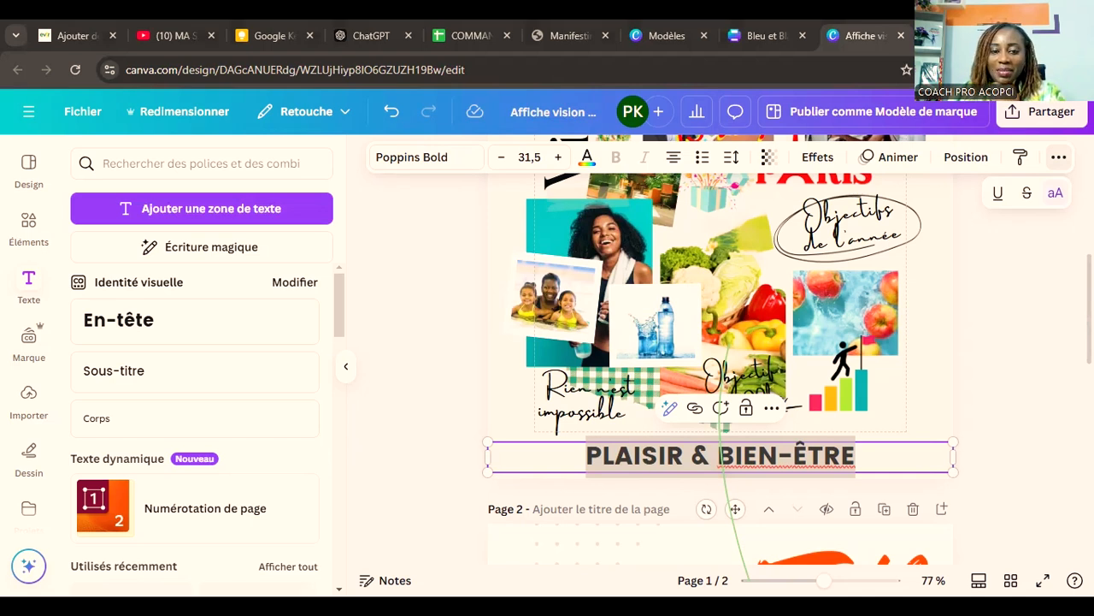
pyautogui.click(734, 517)
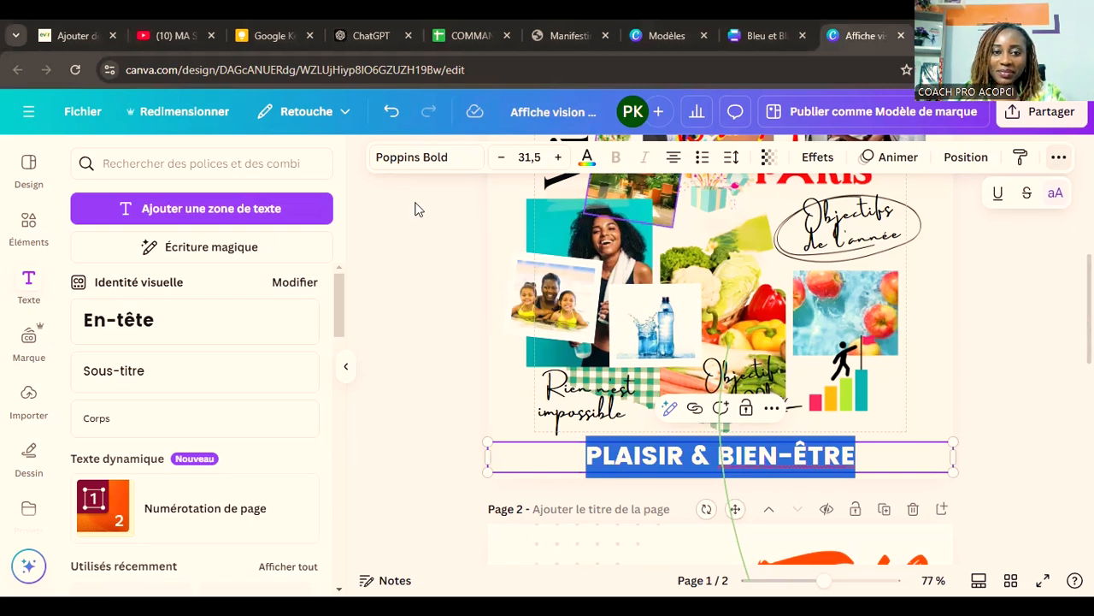
# Step: Apply the spell checker's suggestion for "BIEN-ÊTRE" in the page 1 heading
pyautogui.click(436, 161)
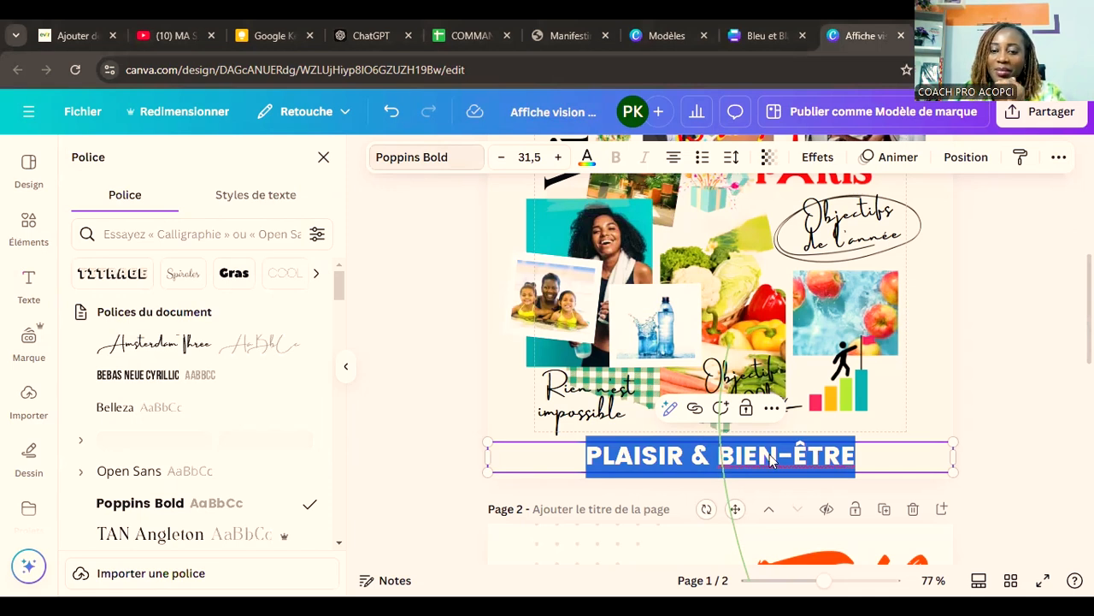
pyautogui.rightClick(771, 460)
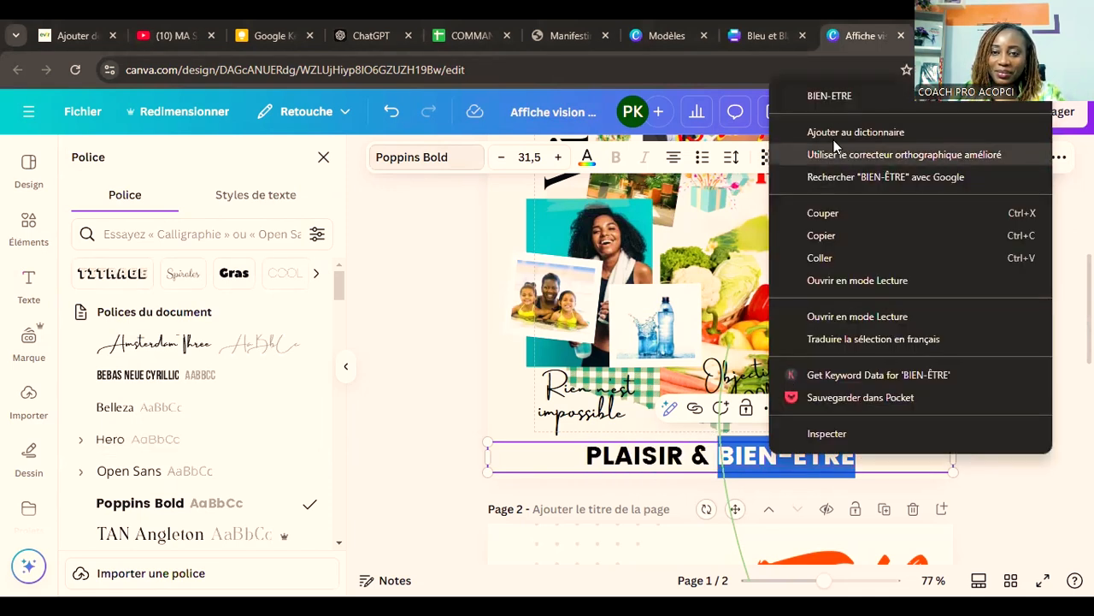
pyautogui.click(833, 103)
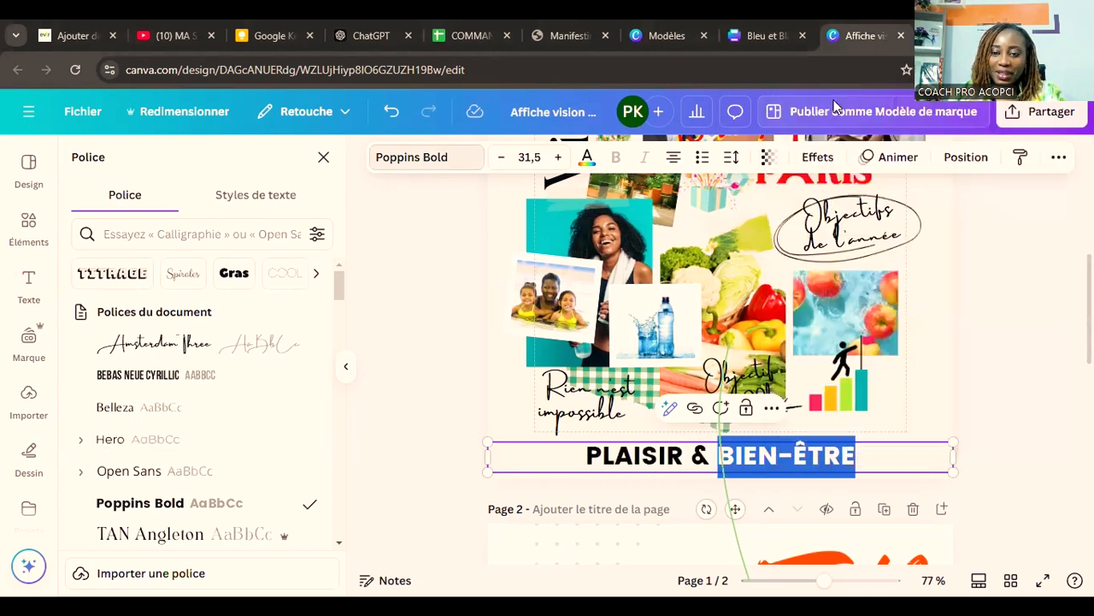
pyautogui.click(439, 403)
# Step: Recolour the "PLAISIR & BIEN-ÊTRE" heading with the bright red from the document colours
pyautogui.click(767, 470)
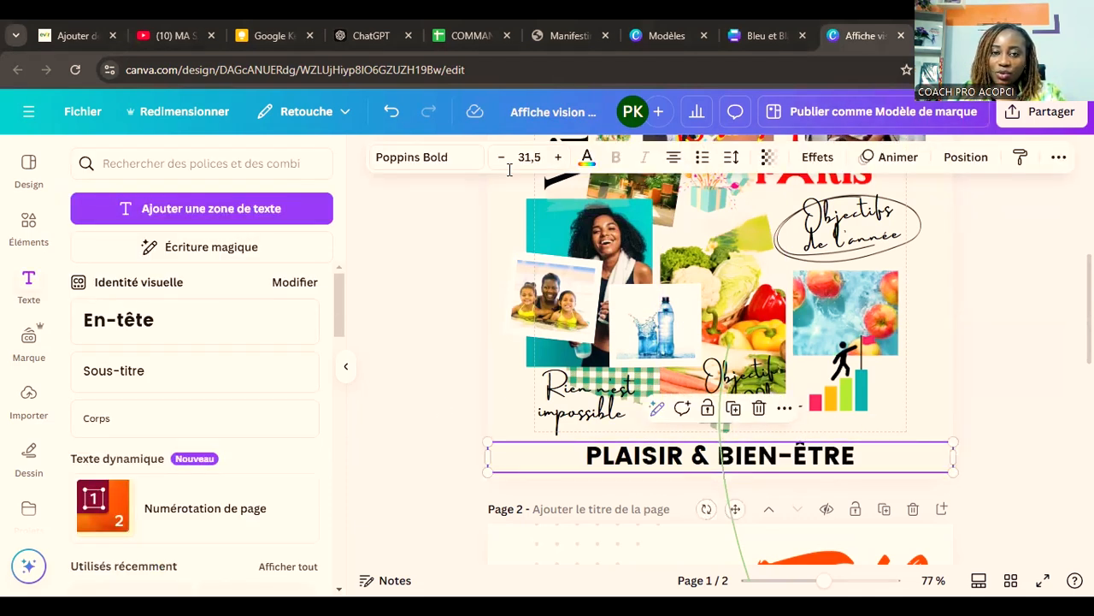
pyautogui.click(585, 159)
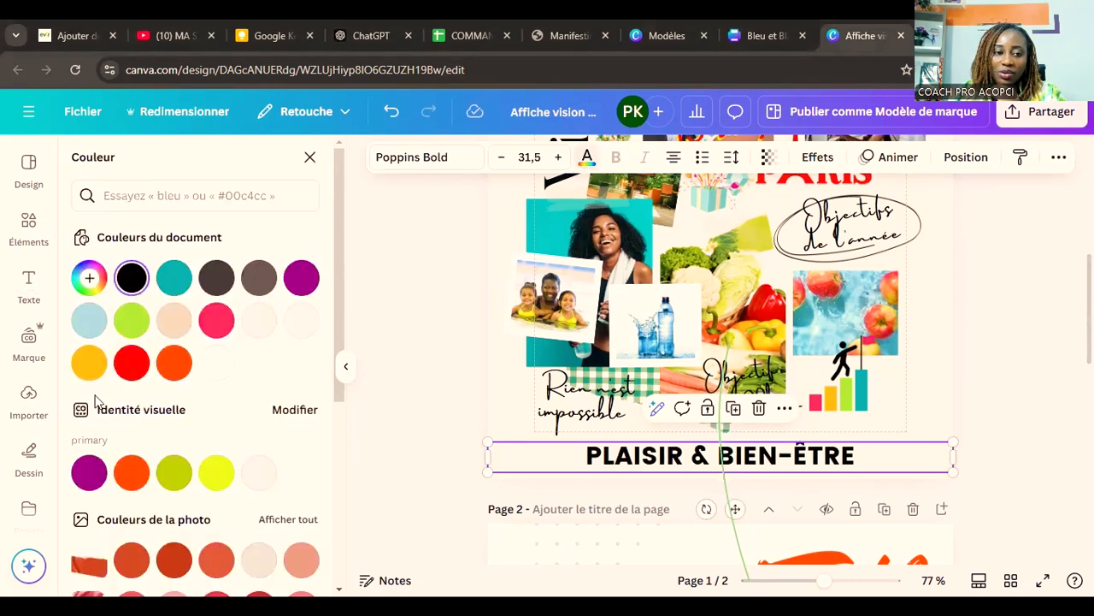
pyautogui.click(131, 363)
pyautogui.click(1062, 434)
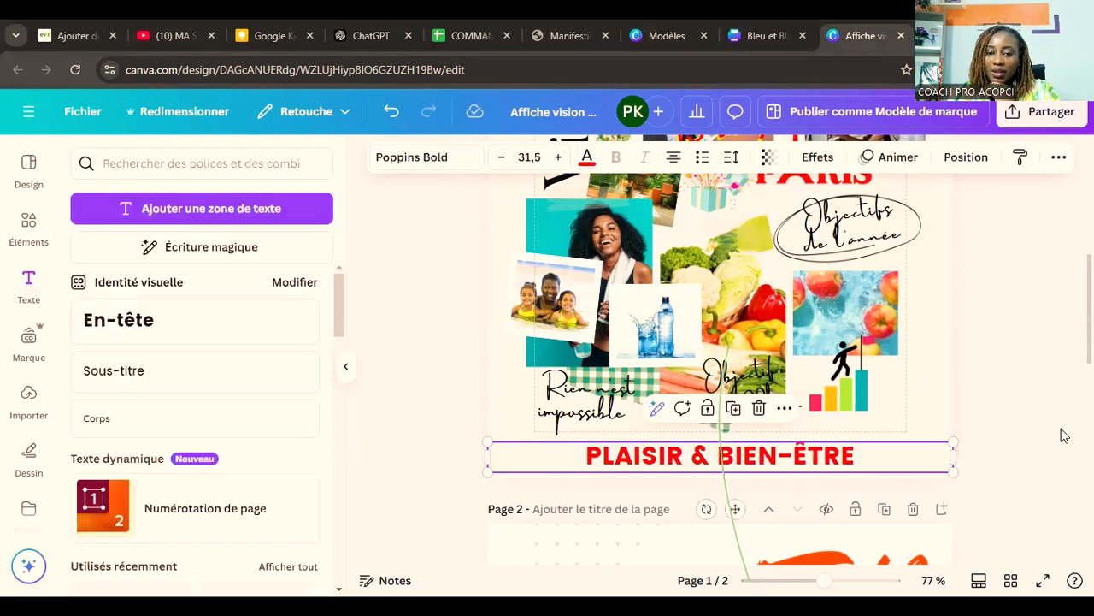
# Step: Review both vision board pages together in the grid overview and reopen page 2 for editing
pyautogui.scroll(-4, 1018, 466)
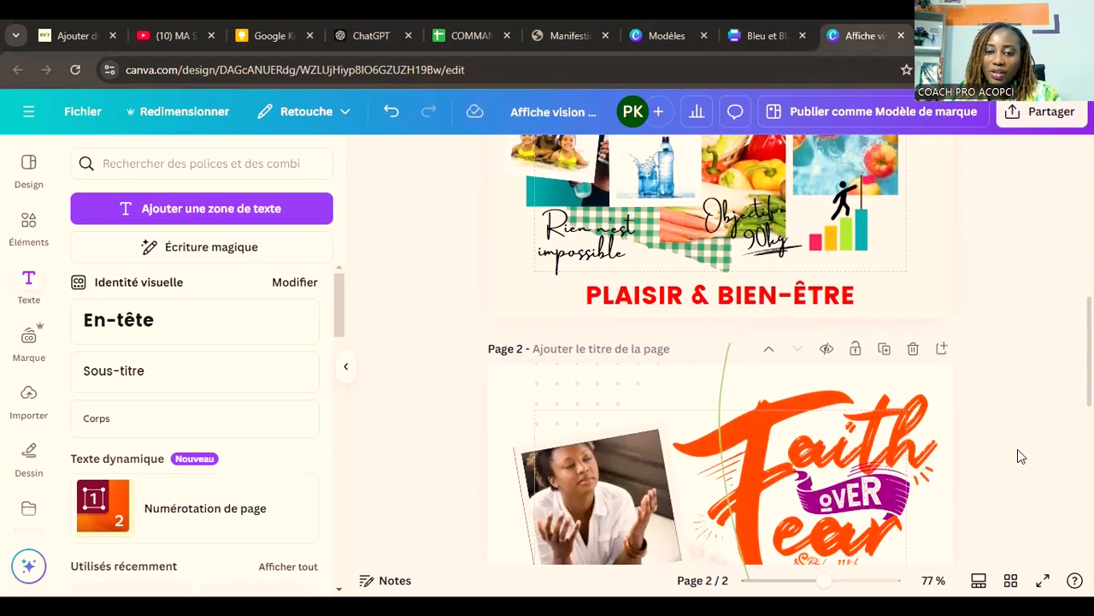
pyautogui.click(772, 298)
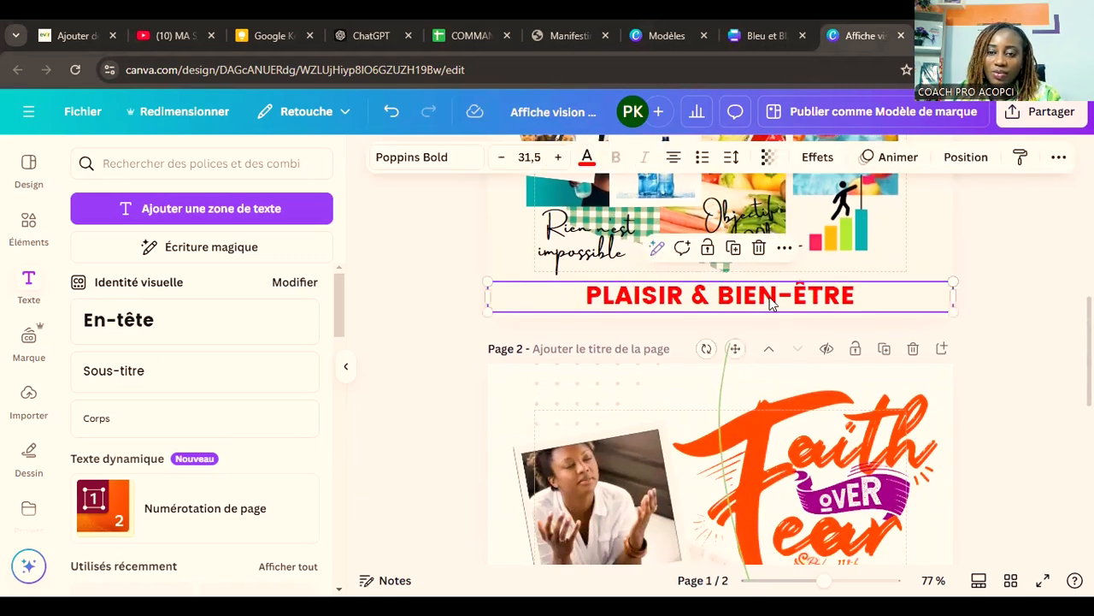
pyautogui.click(1048, 438)
pyautogui.scroll(5, 1046, 440)
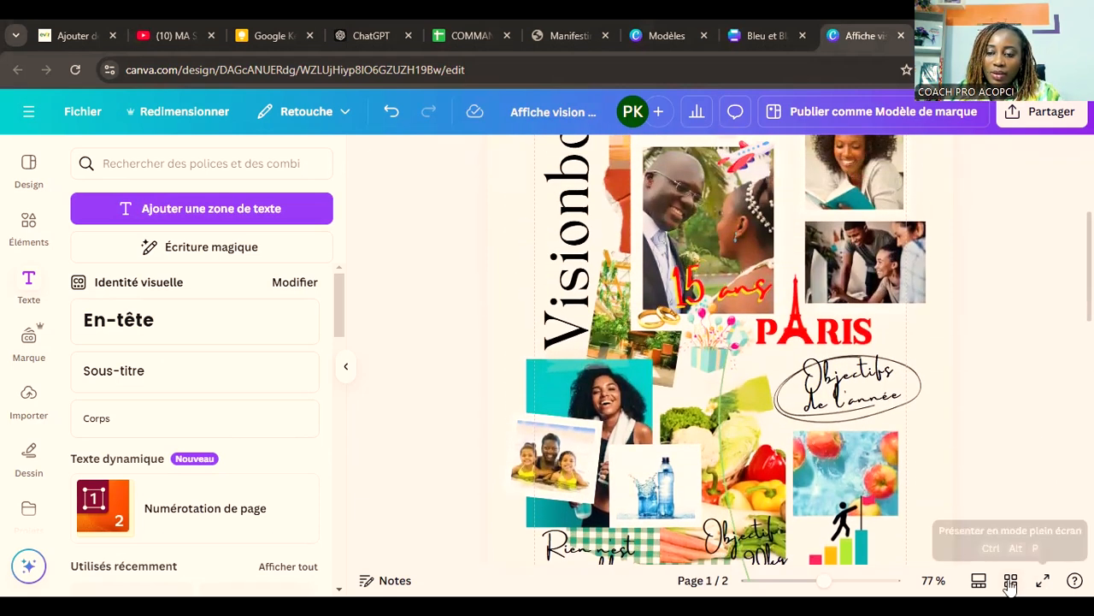
pyautogui.click(1010, 580)
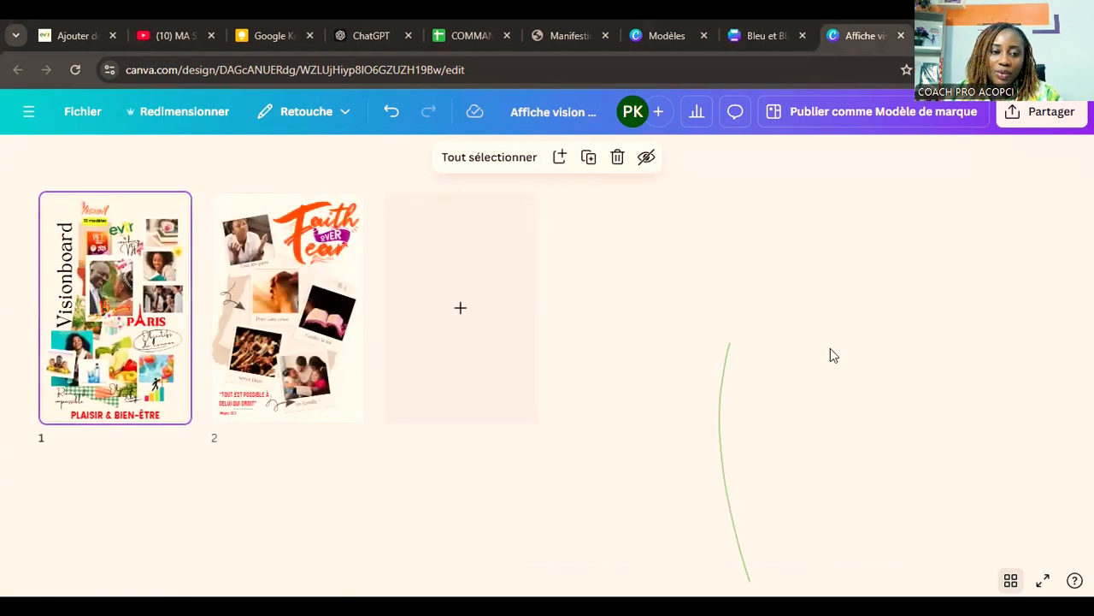
pyautogui.click(352, 384)
pyautogui.doubleClick(351, 384)
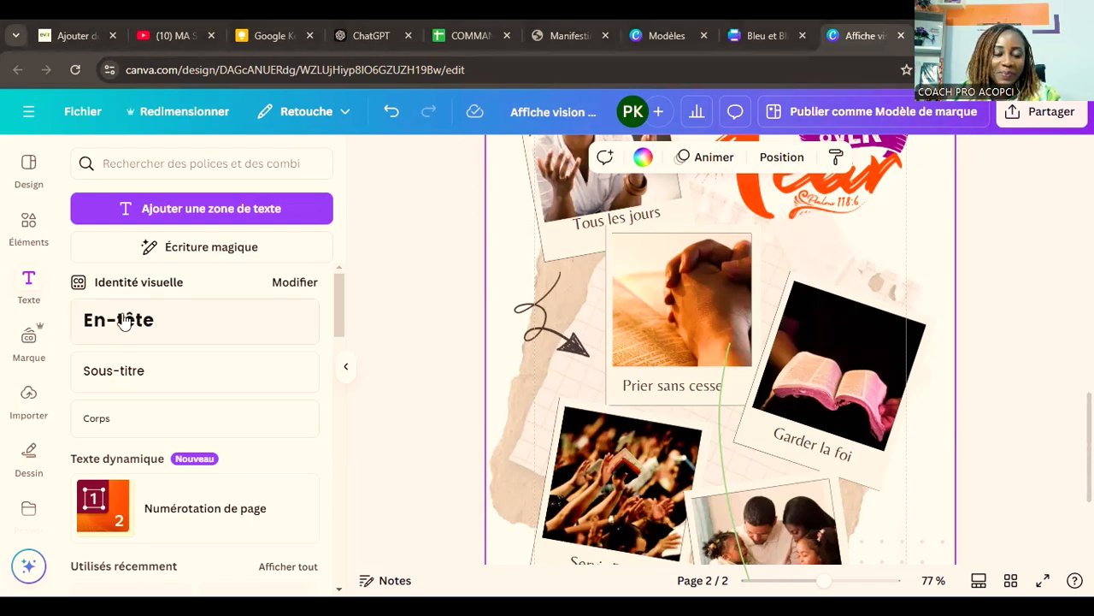
# Step: Clear the "evir" search in the uploads and place the photo of the highlighted Bible with coloured pens across all of page 2
pyautogui.click(28, 414)
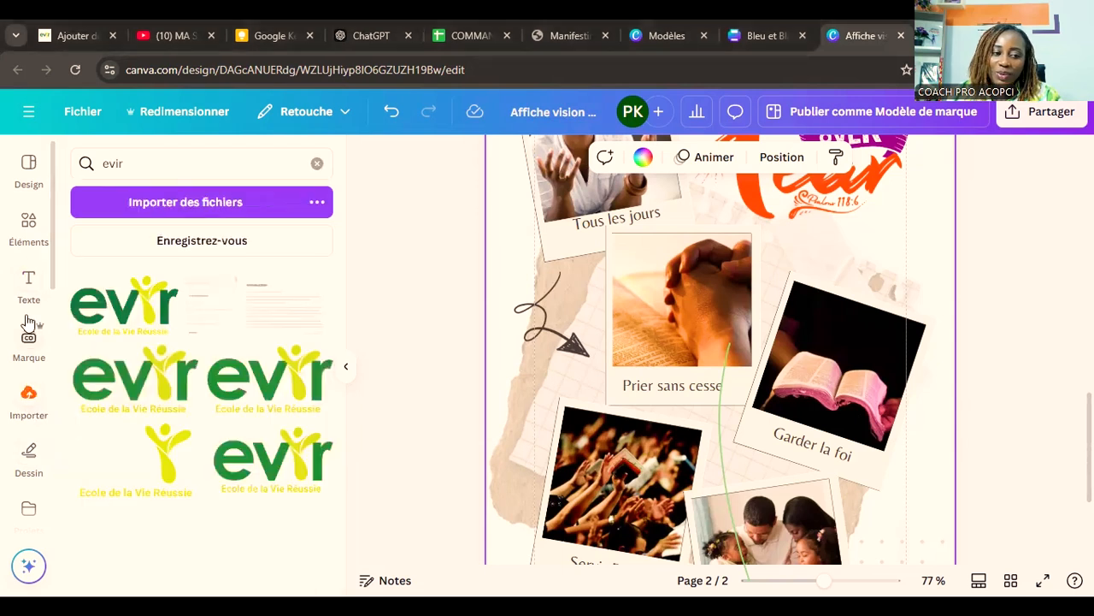
pyautogui.click(29, 400)
pyautogui.click(318, 171)
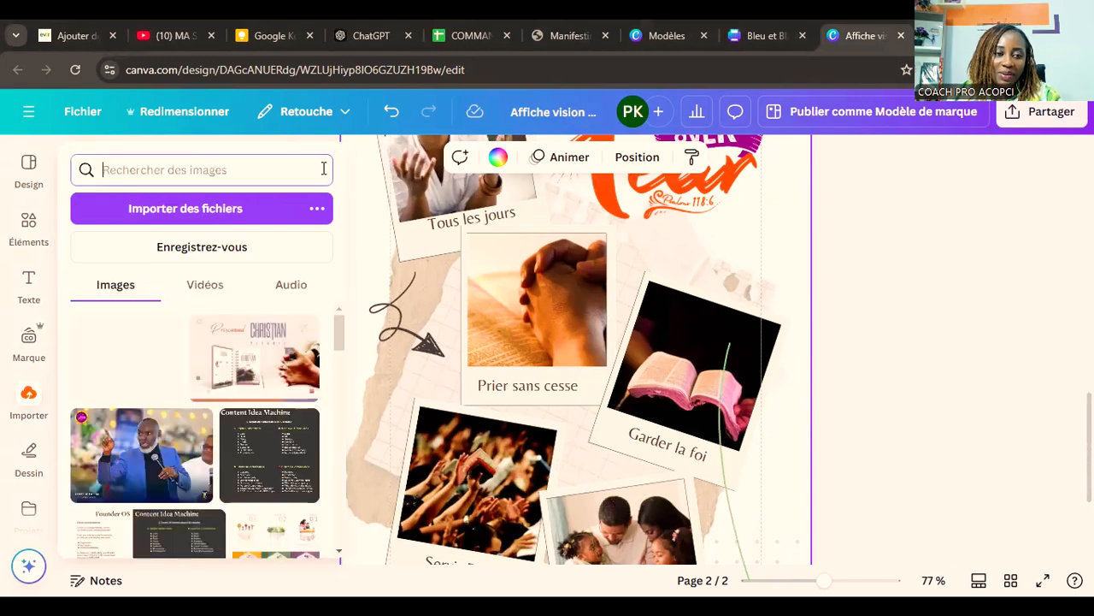
pyautogui.scroll(-3, 827, 386)
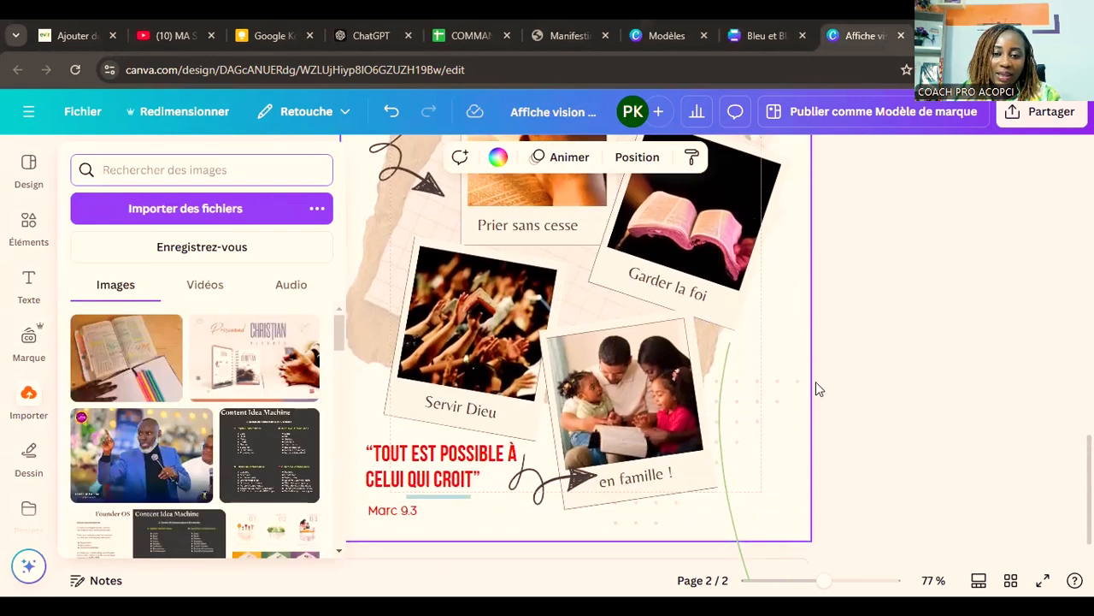
pyautogui.scroll(6, 709, 400)
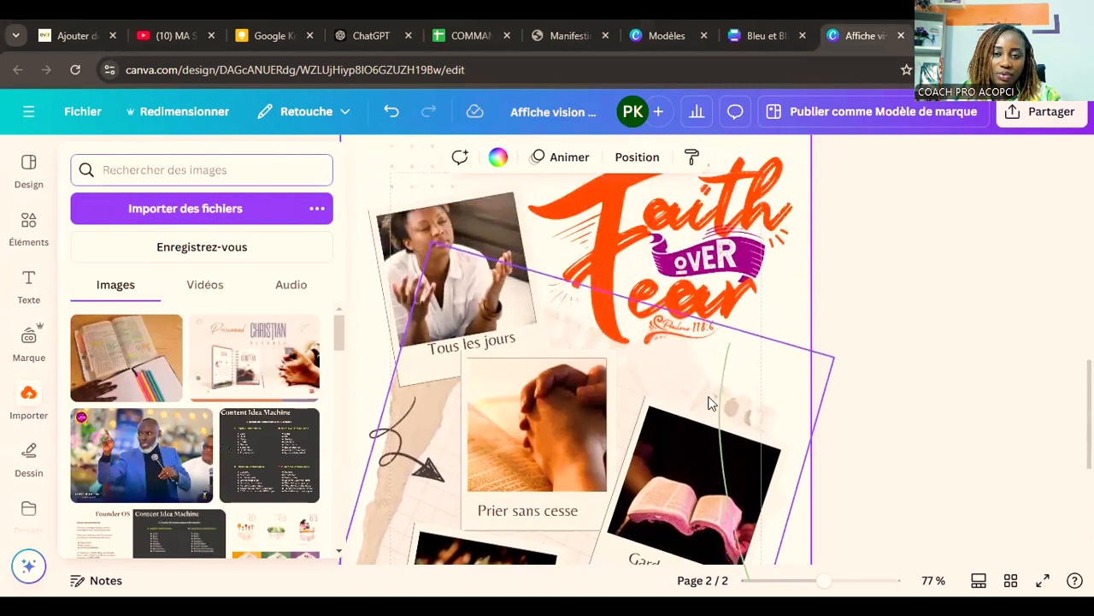
pyautogui.moveTo(158, 382); pyautogui.dragTo(718, 245)
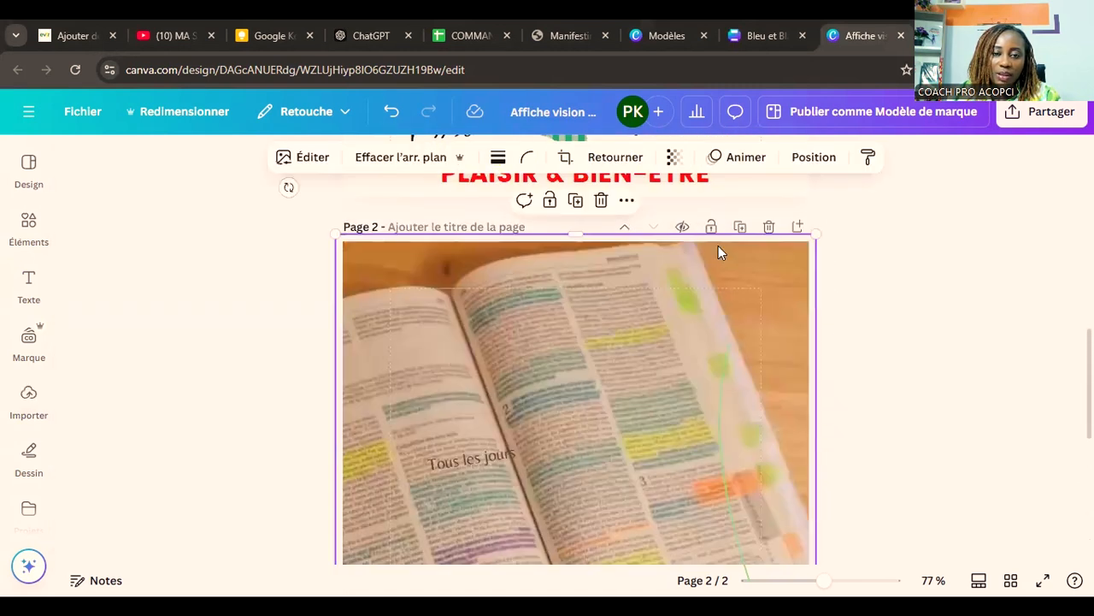
# Step: Send the highlighted Bible photo behind all other elements on page 2 and check the whole page
pyautogui.click(812, 156)
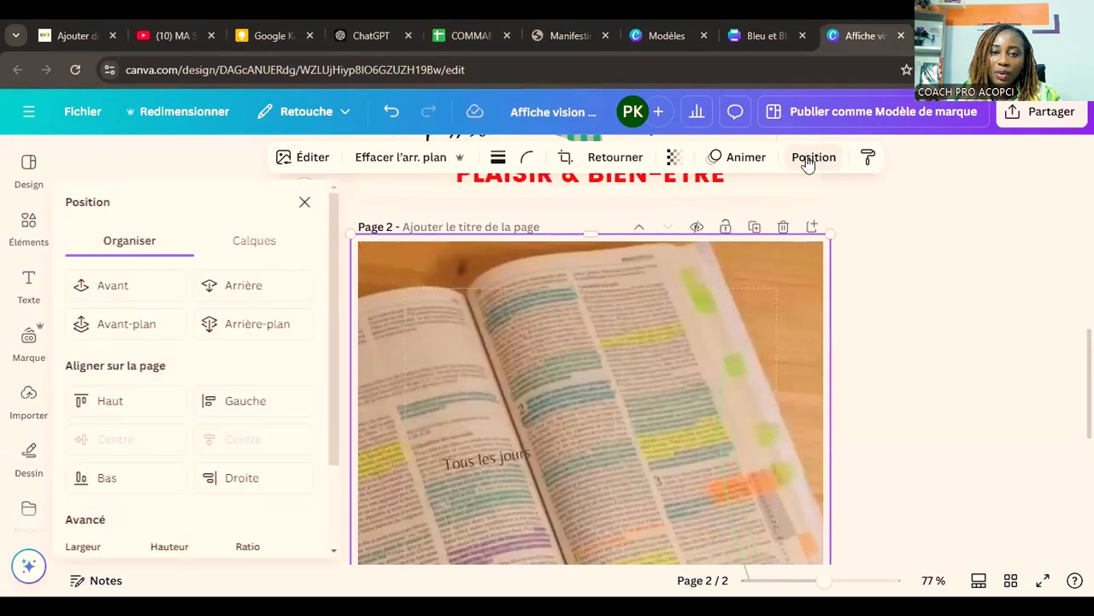
pyautogui.click(275, 325)
pyautogui.scroll(-5, 907, 423)
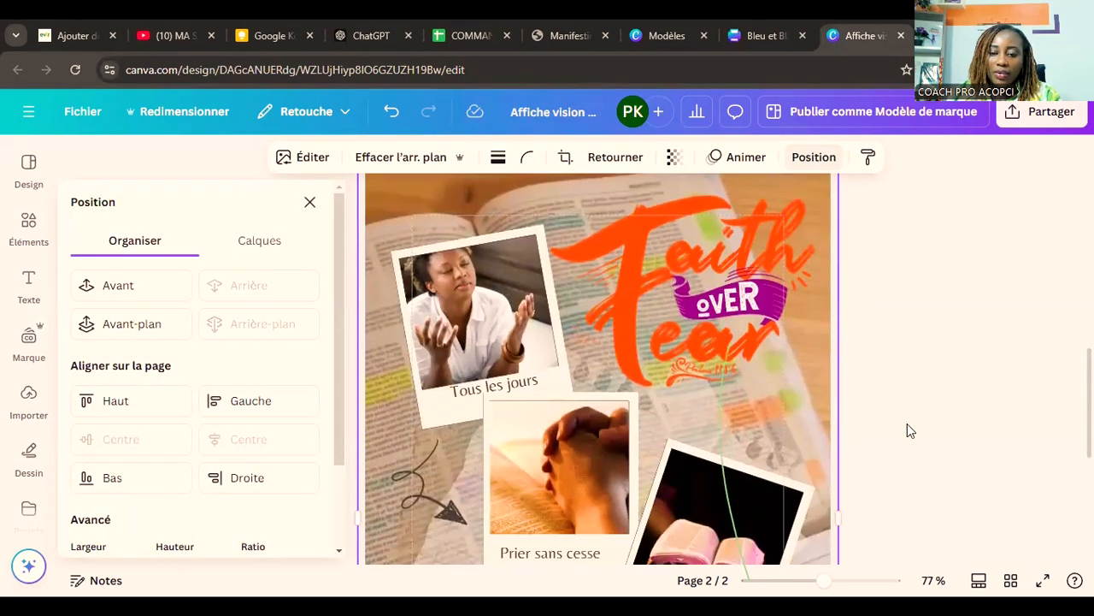
pyautogui.scroll(-1, 907, 424)
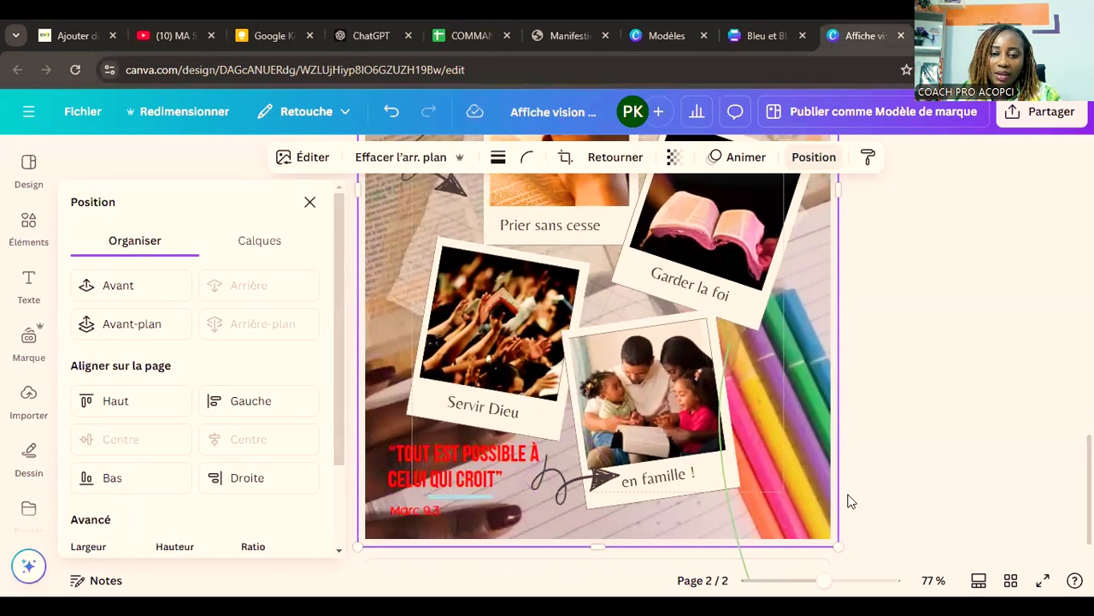
# Step: Apply the background text effect to the verse "TOUT EST POSSIBLE À CELUI QUI CROIT" and to its "Marc 9.3" reference on page 2
pyautogui.click(447, 516)
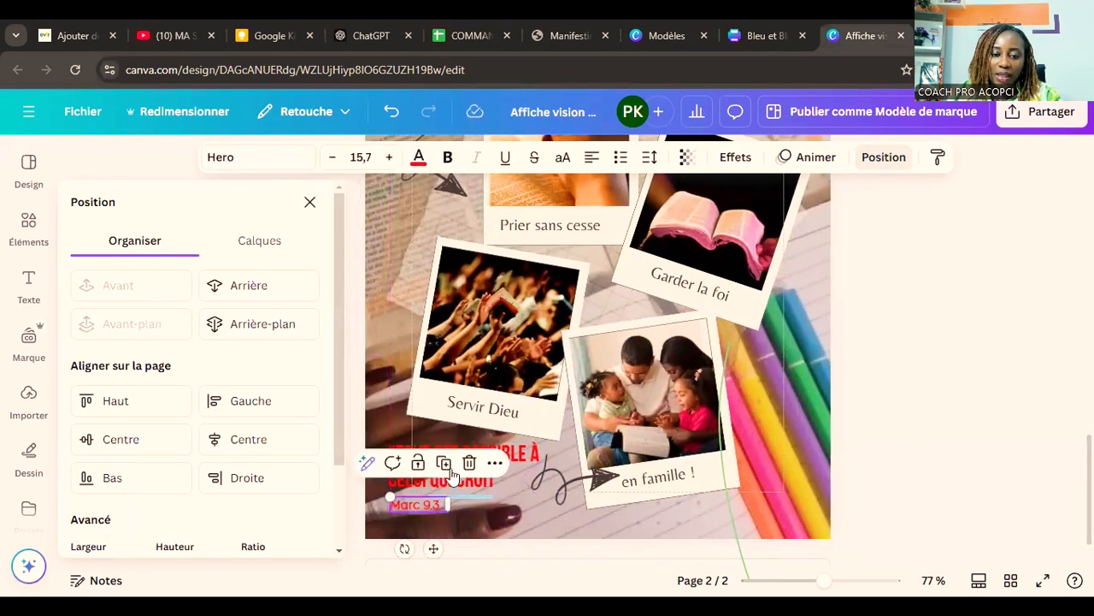
pyautogui.click(531, 453)
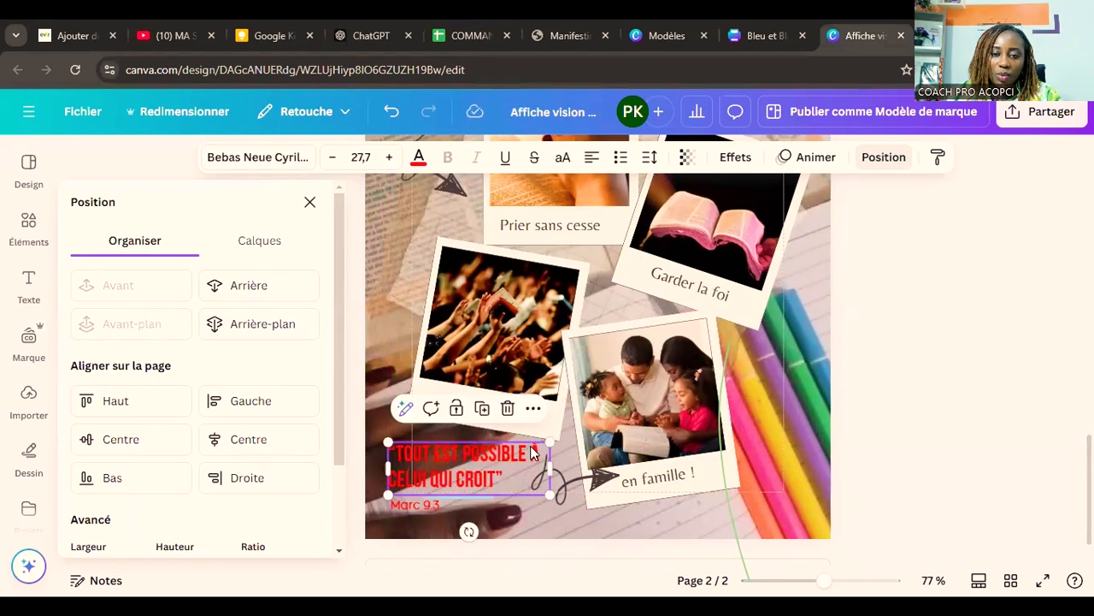
pyautogui.click(735, 156)
pyautogui.scroll(-3, 196, 377)
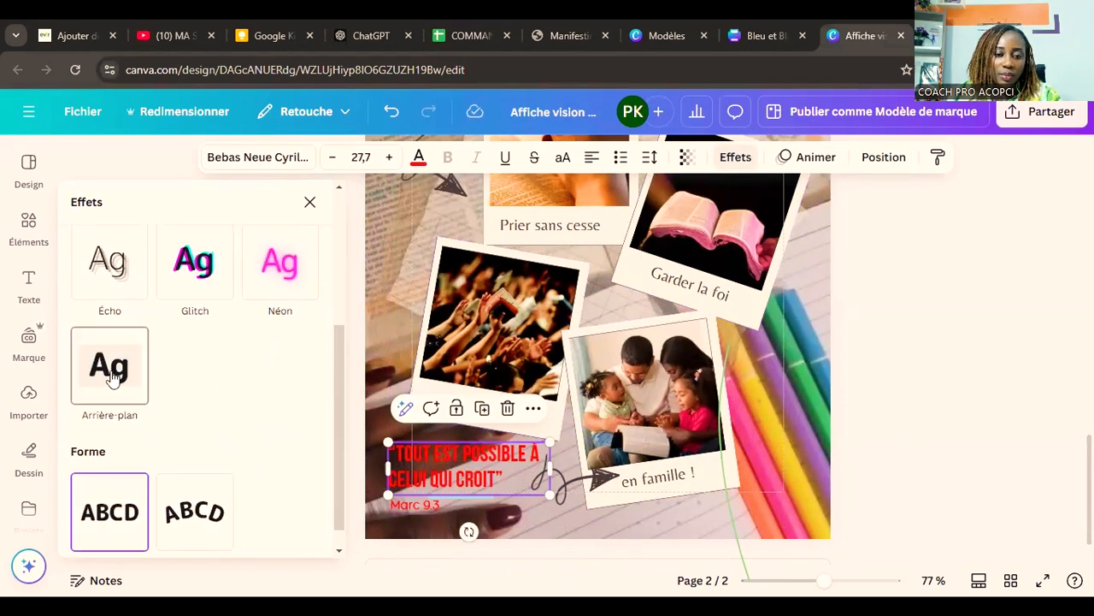
pyautogui.click(110, 367)
pyautogui.click(407, 502)
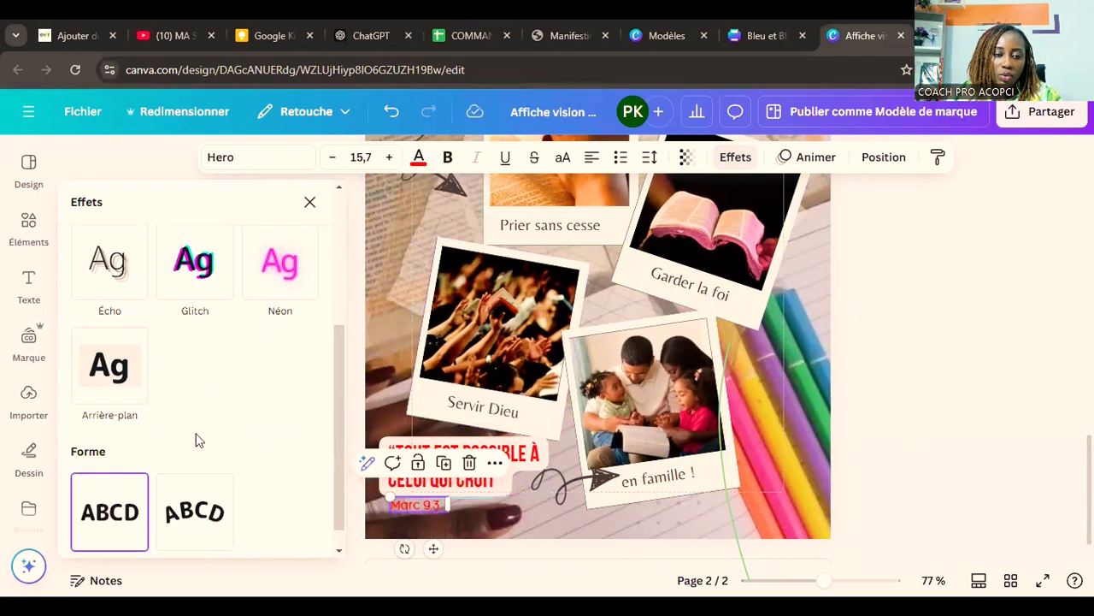
pyautogui.click(118, 376)
pyautogui.click(885, 441)
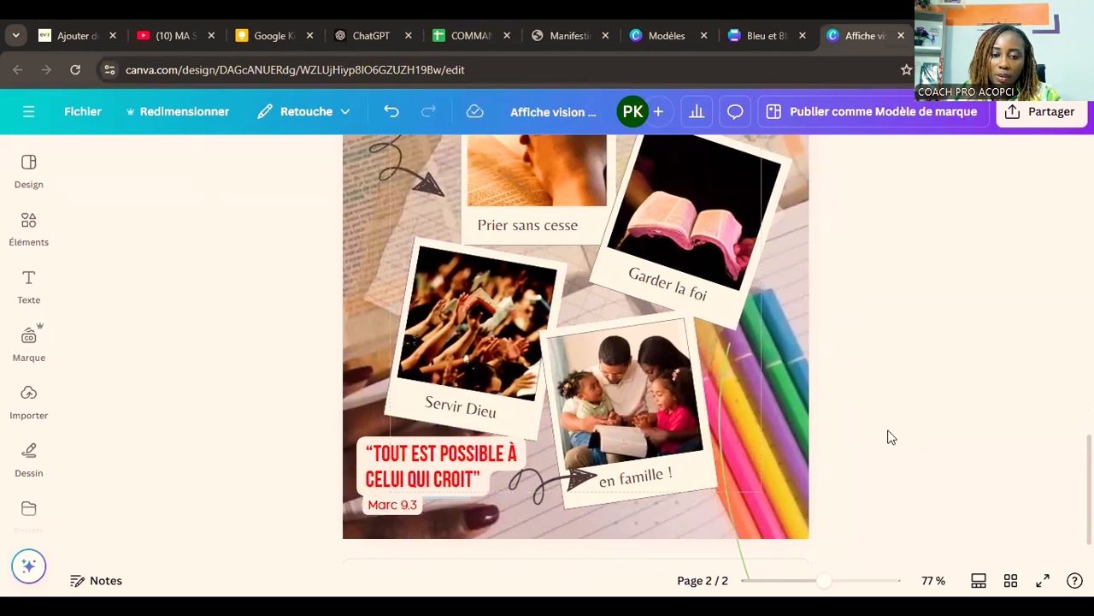
# Step: Check the "Faith over Fear" title on page 2 and return to the collage on page 1
pyautogui.scroll(6, 885, 443)
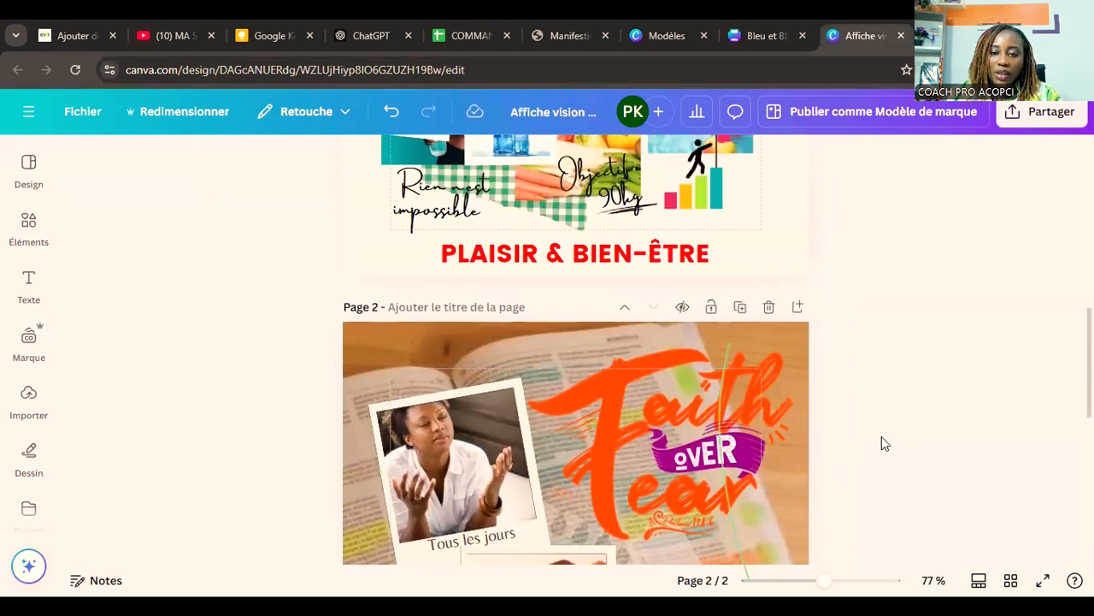
pyautogui.click(684, 392)
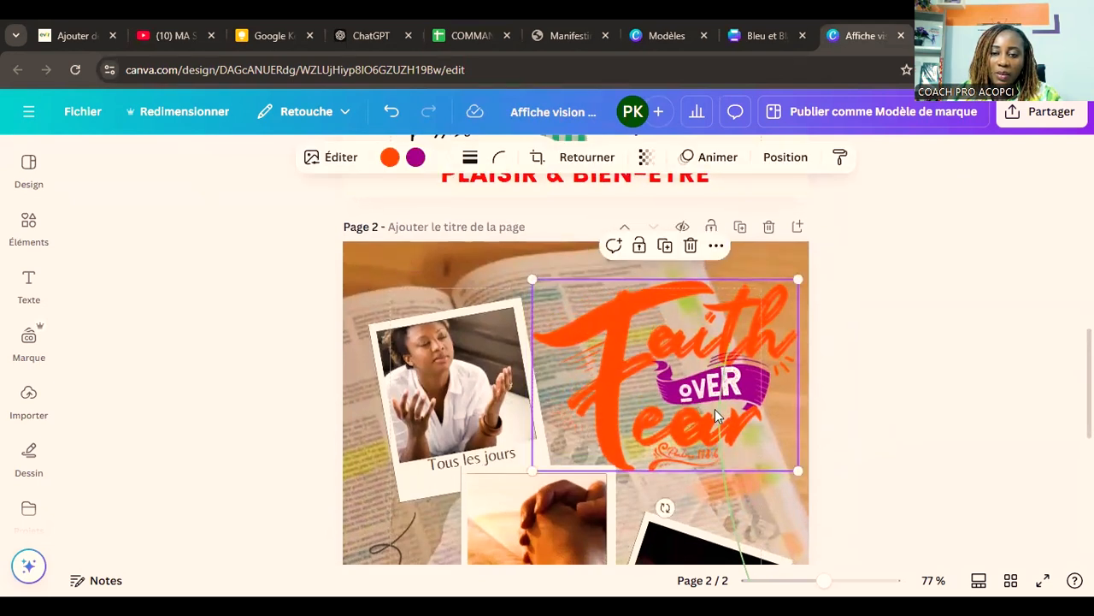
pyautogui.click(932, 450)
pyautogui.scroll(6, 923, 436)
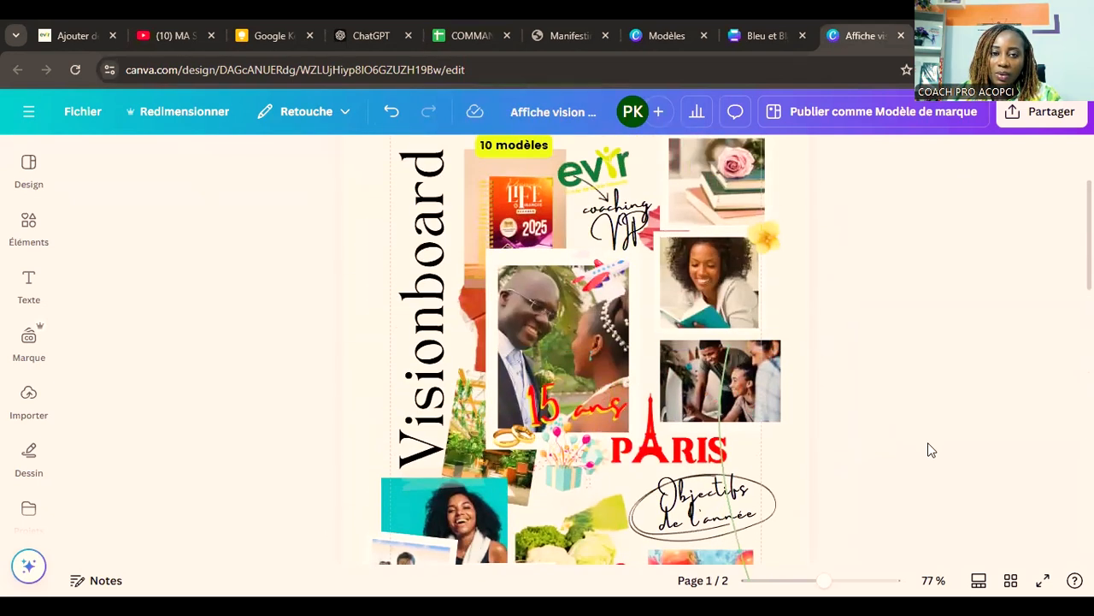
pyautogui.click(794, 237)
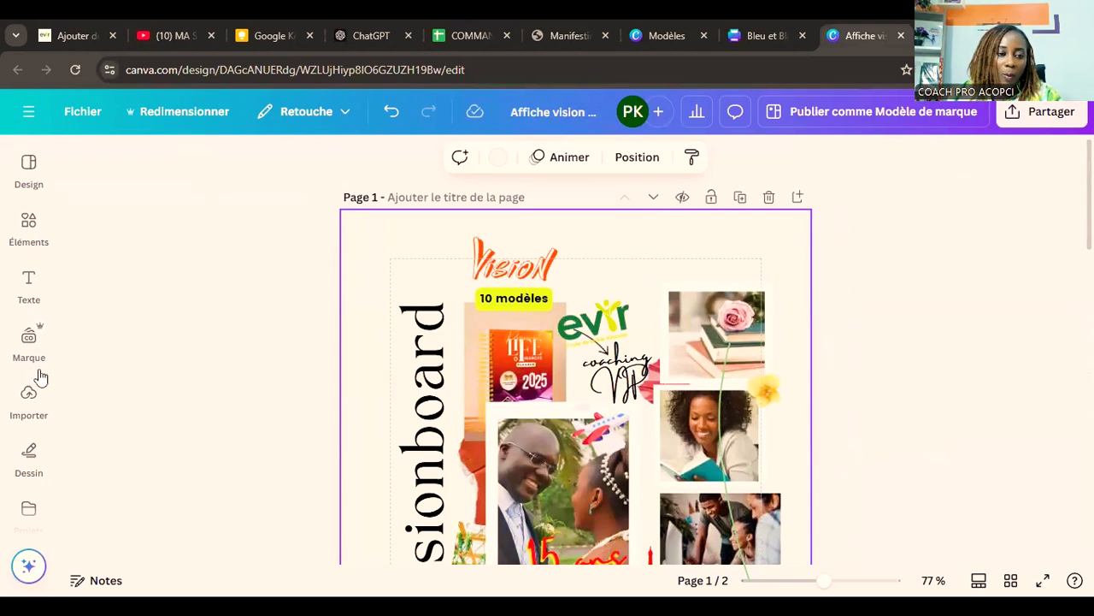
# Step: Look over the stock photo results for "famille prayer" and the available tools, and switch to the uploaded images
pyautogui.scroll(-3, 30, 416)
pyautogui.click(29, 402)
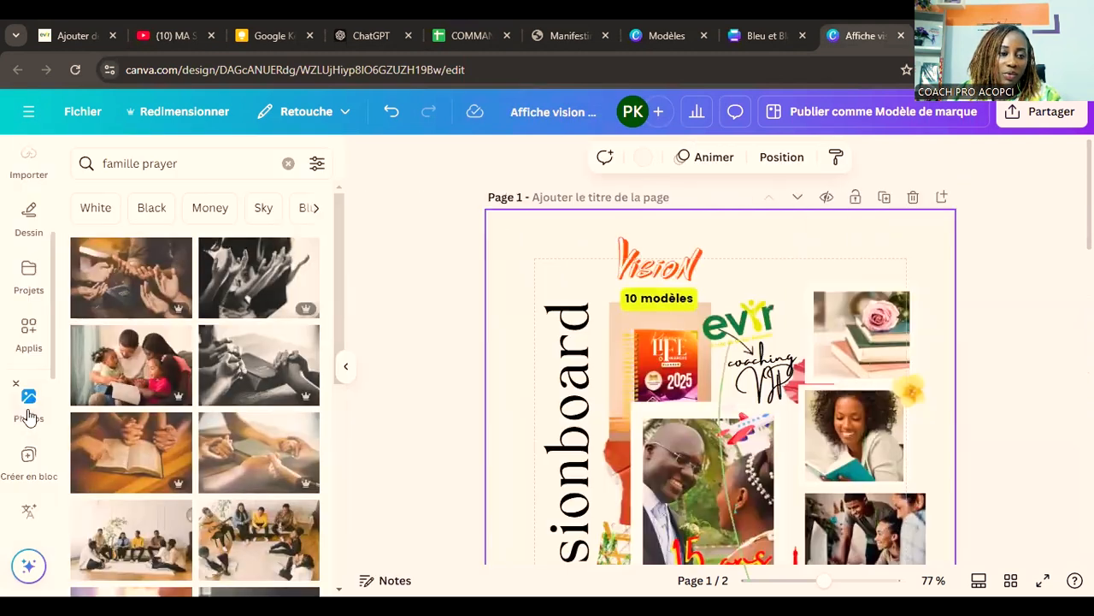
pyautogui.scroll(-3, 19, 402)
pyautogui.scroll(-3, 12, 376)
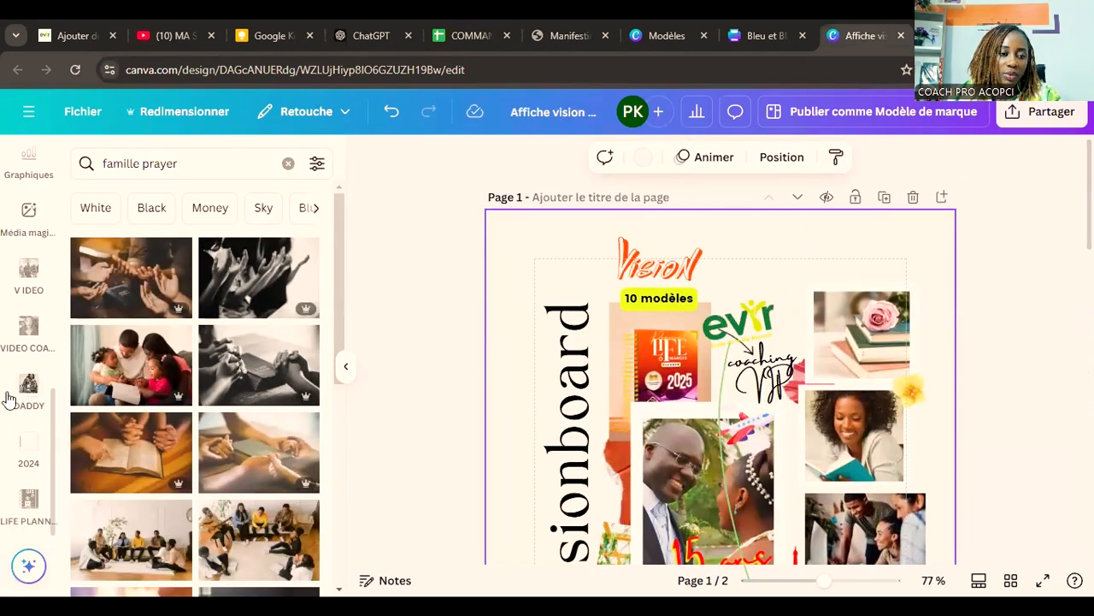
pyautogui.scroll(5, 17, 394)
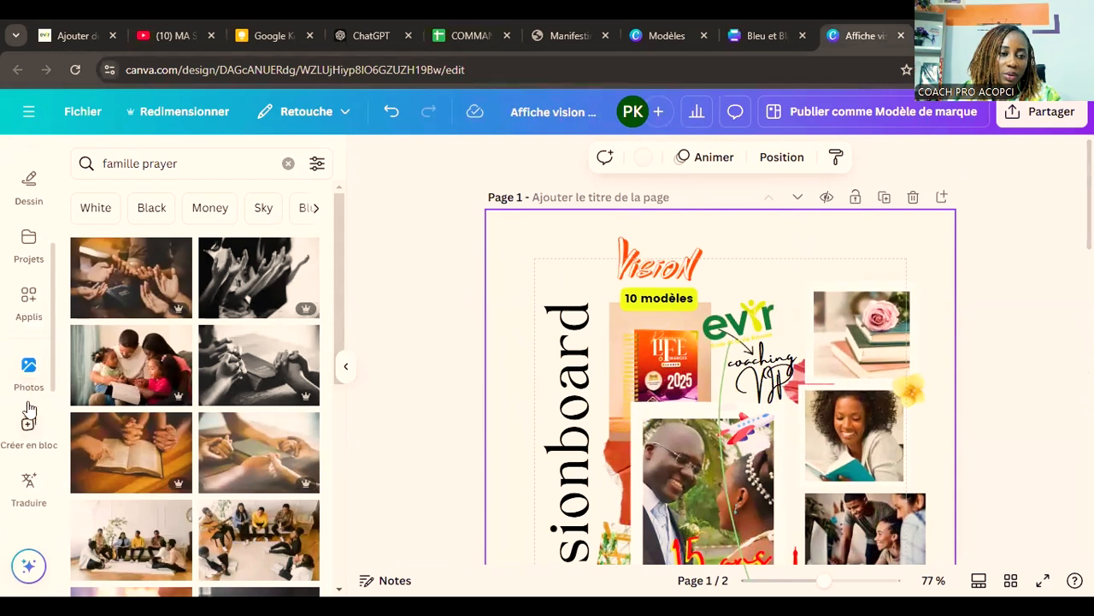
pyautogui.scroll(3, 28, 406)
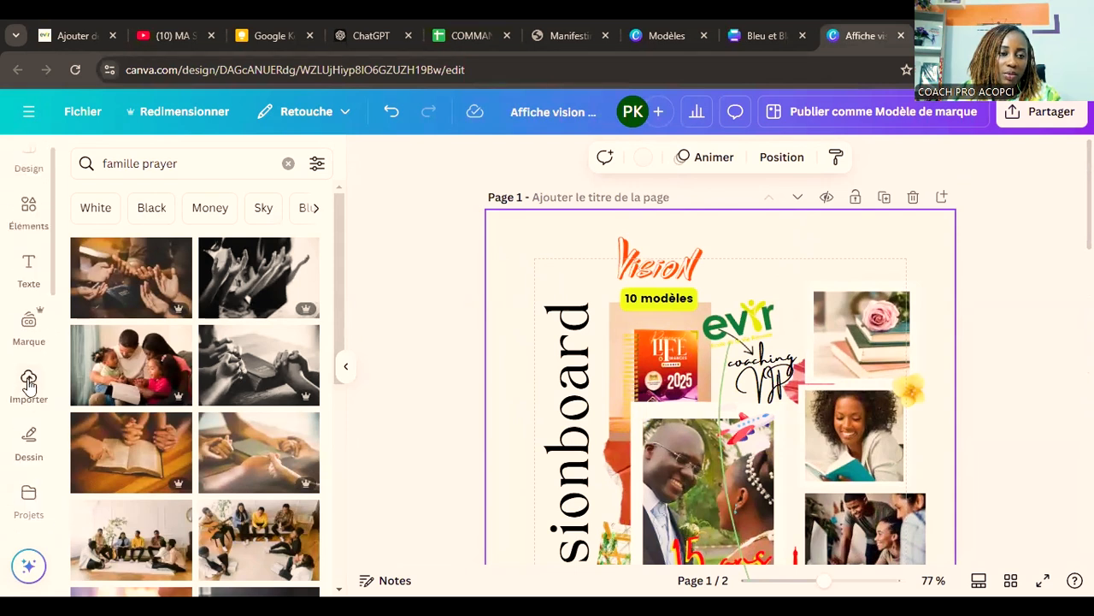
pyautogui.click(29, 380)
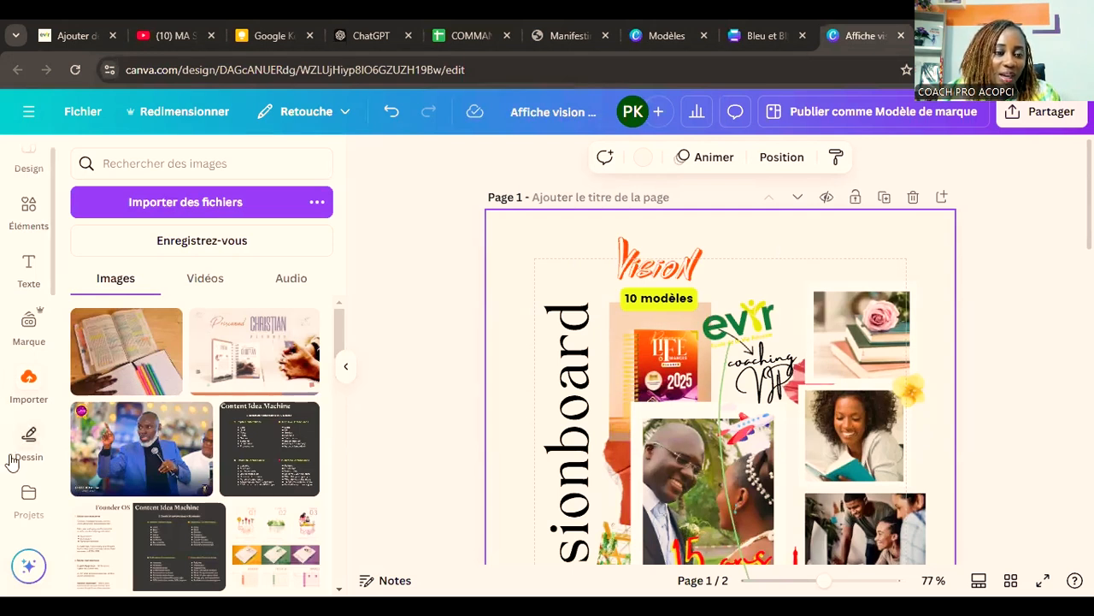
pyautogui.scroll(-2, 10, 459)
pyautogui.scroll(3, 17, 453)
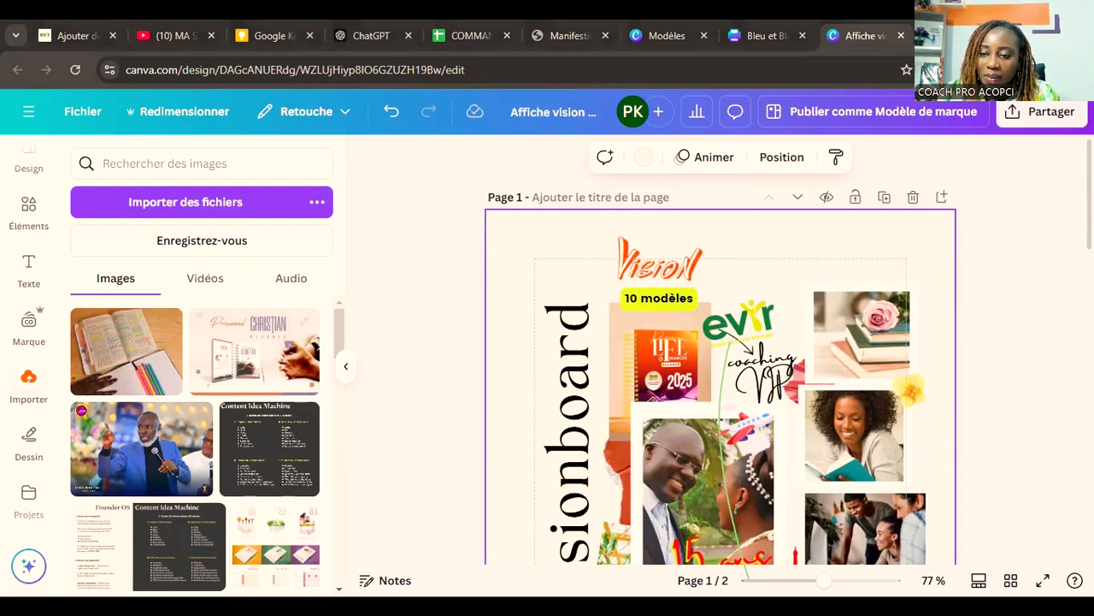
pyautogui.click(459, 315)
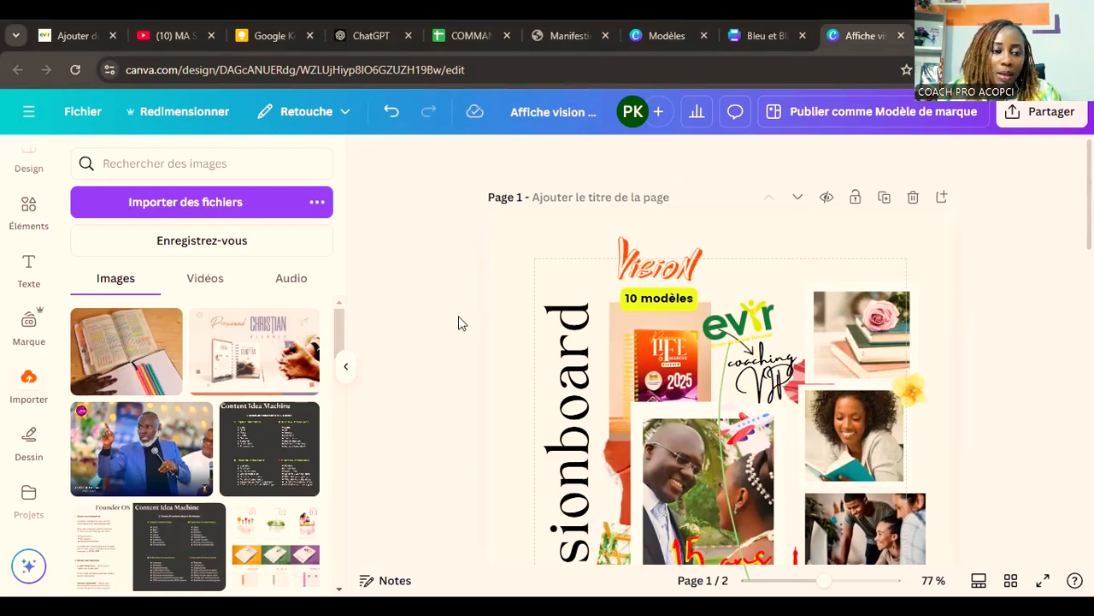
pyautogui.scroll(-3, 599, 385)
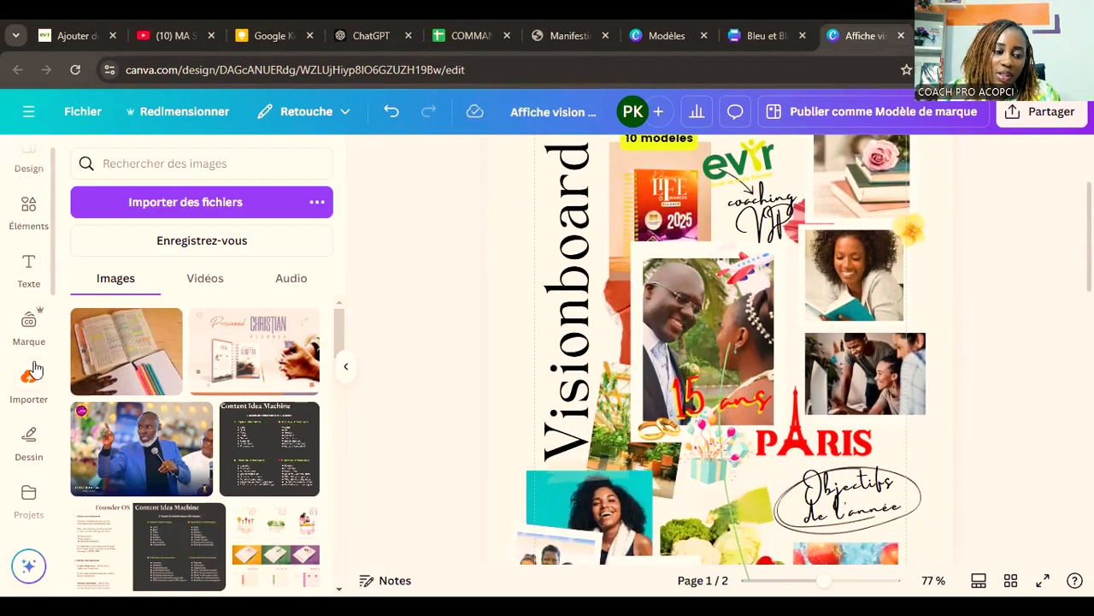
pyautogui.scroll(-5, 26, 438)
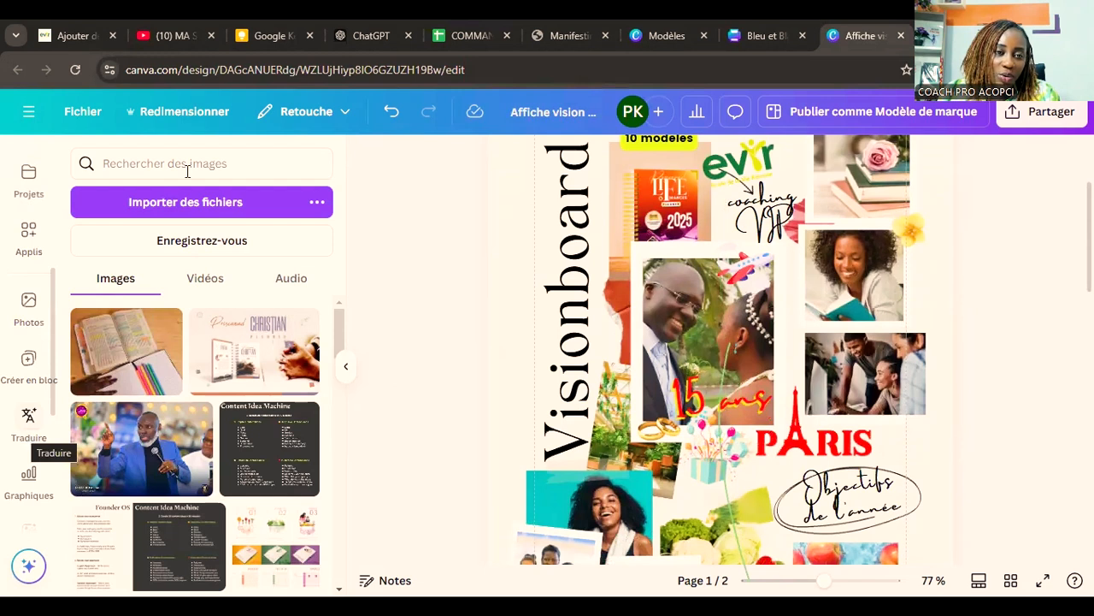
pyautogui.scroll(-5, 39, 453)
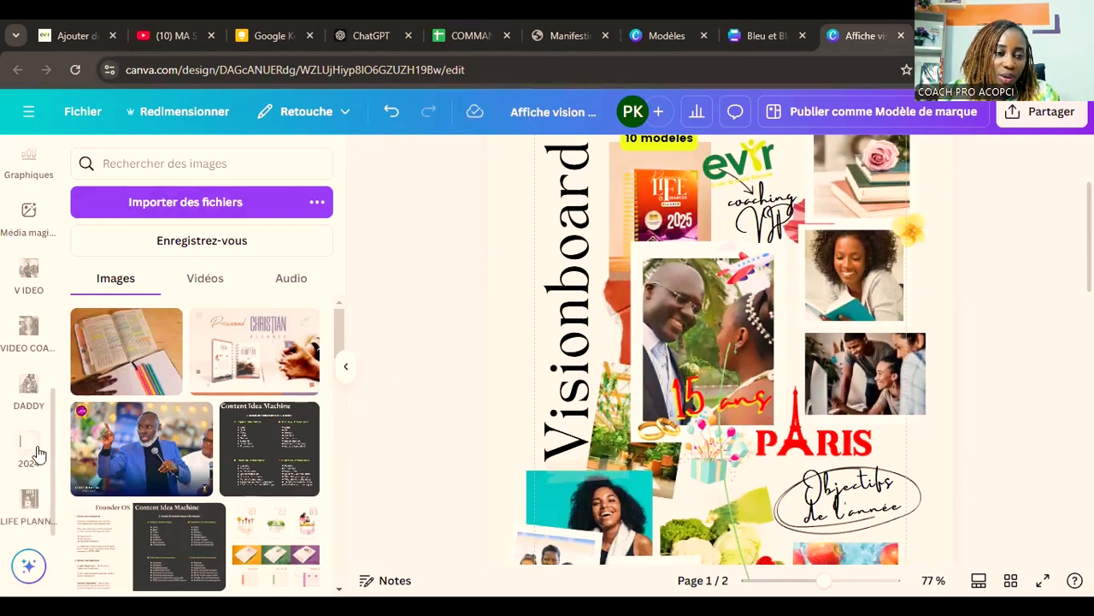
pyautogui.scroll(3, 38, 453)
pyautogui.scroll(3, 36, 452)
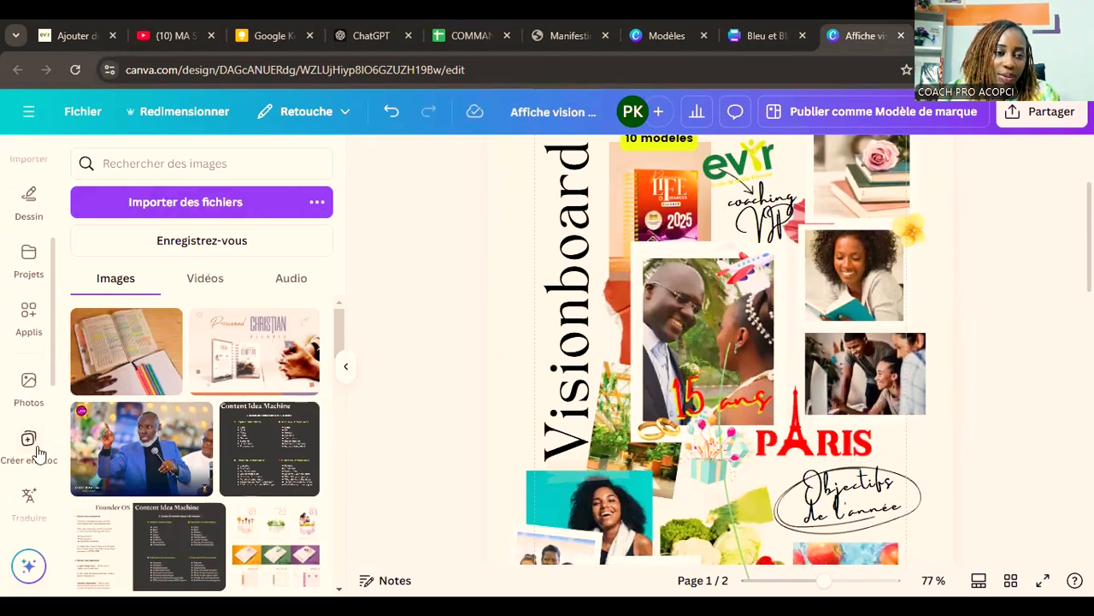
pyautogui.scroll(-5, 28, 376)
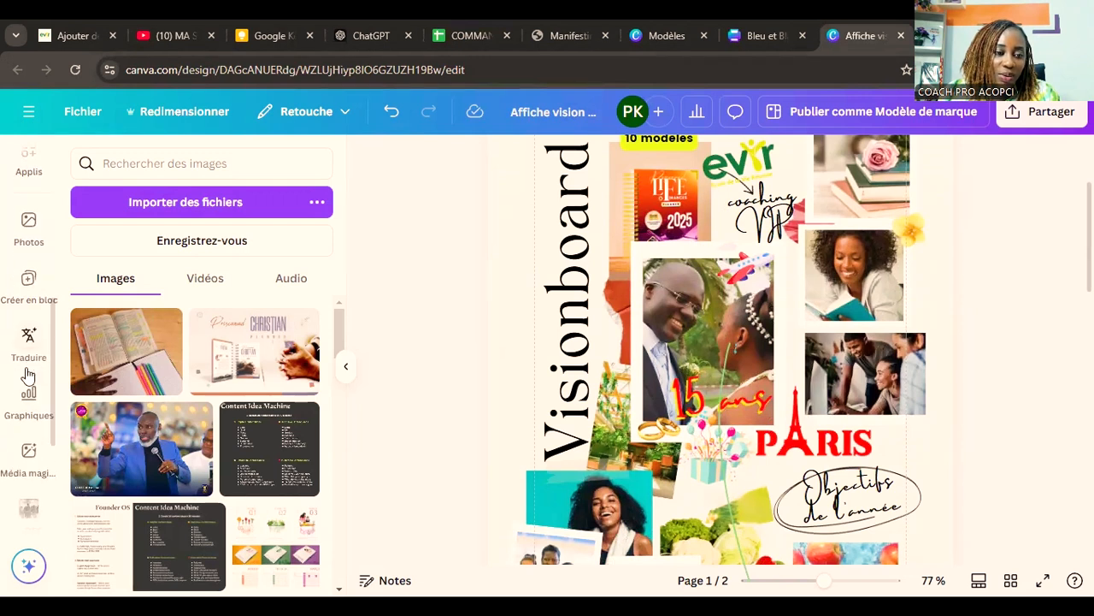
pyautogui.scroll(-1, 28, 377)
pyautogui.scroll(5, 29, 376)
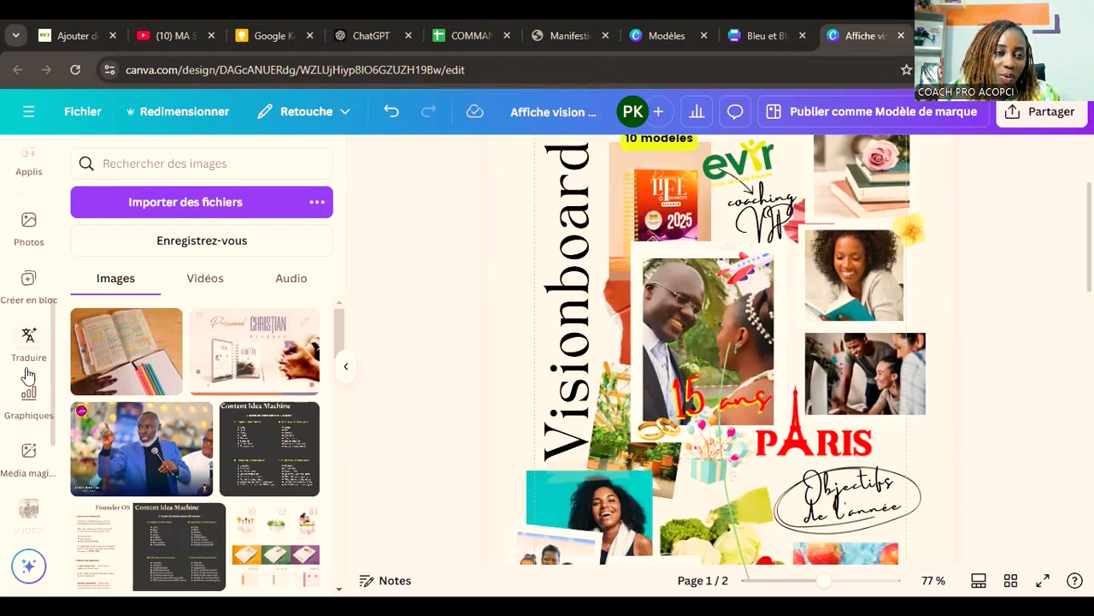
# Step: Search the uploaded images for "mariage" and browse the wedding photos
pyautogui.click(276, 164)
pyautogui.write('mariage')
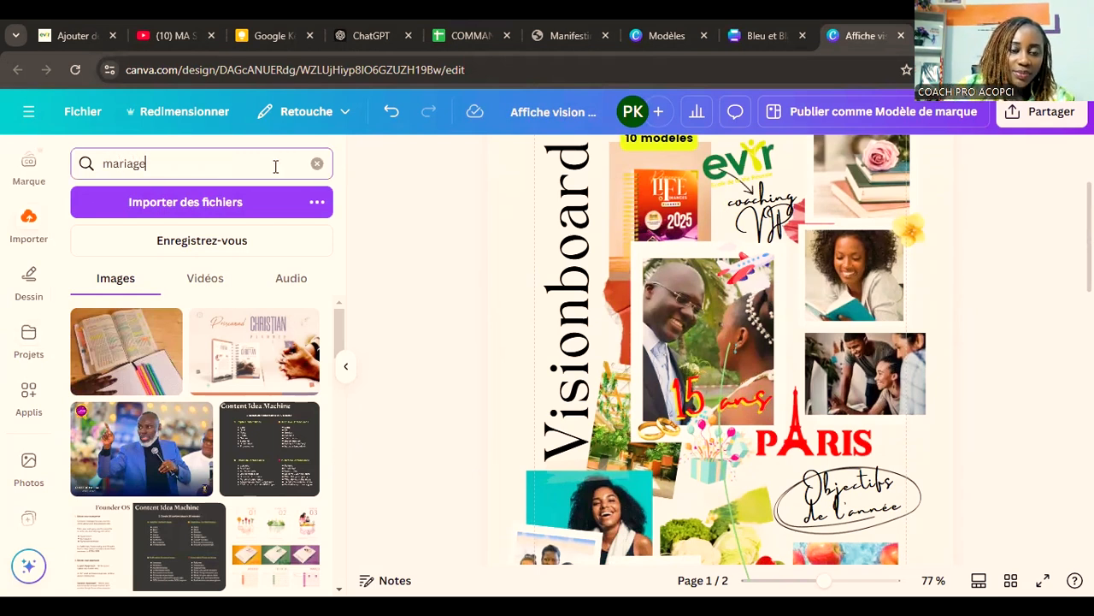
pyautogui.press('Return')
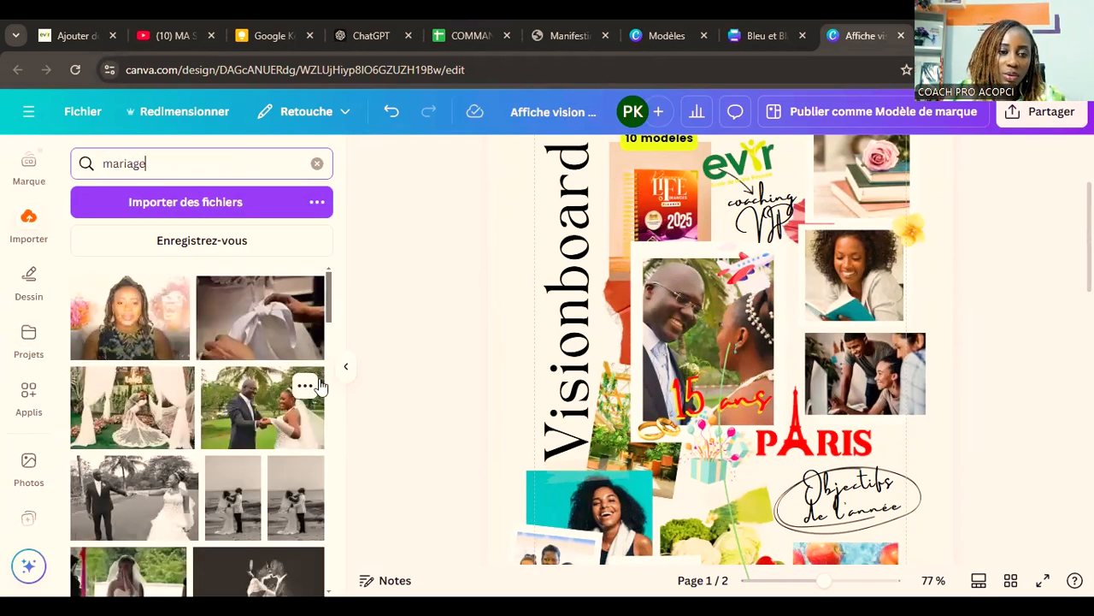
pyautogui.scroll(-1, 431, 333)
pyautogui.scroll(1, 432, 334)
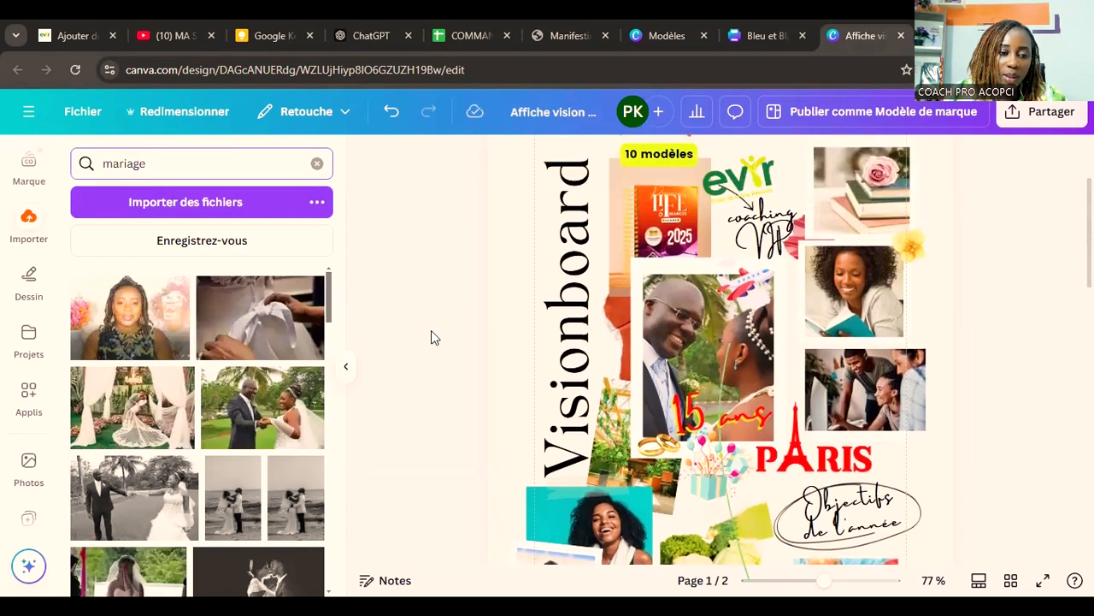
pyautogui.scroll(1, 431, 330)
pyautogui.scroll(-5, 231, 381)
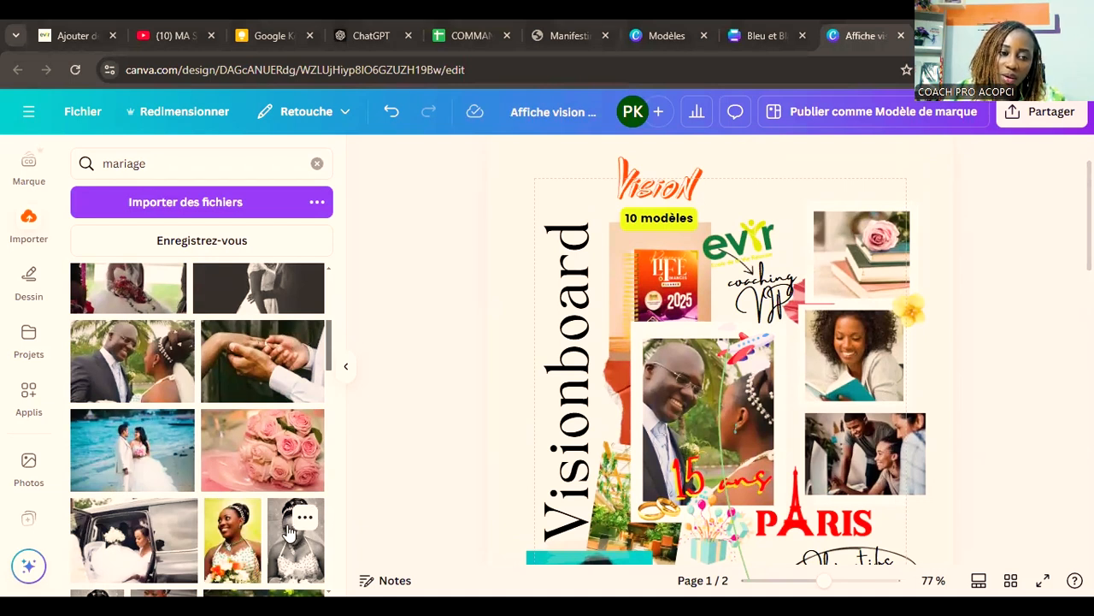
pyautogui.scroll(-3, 295, 453)
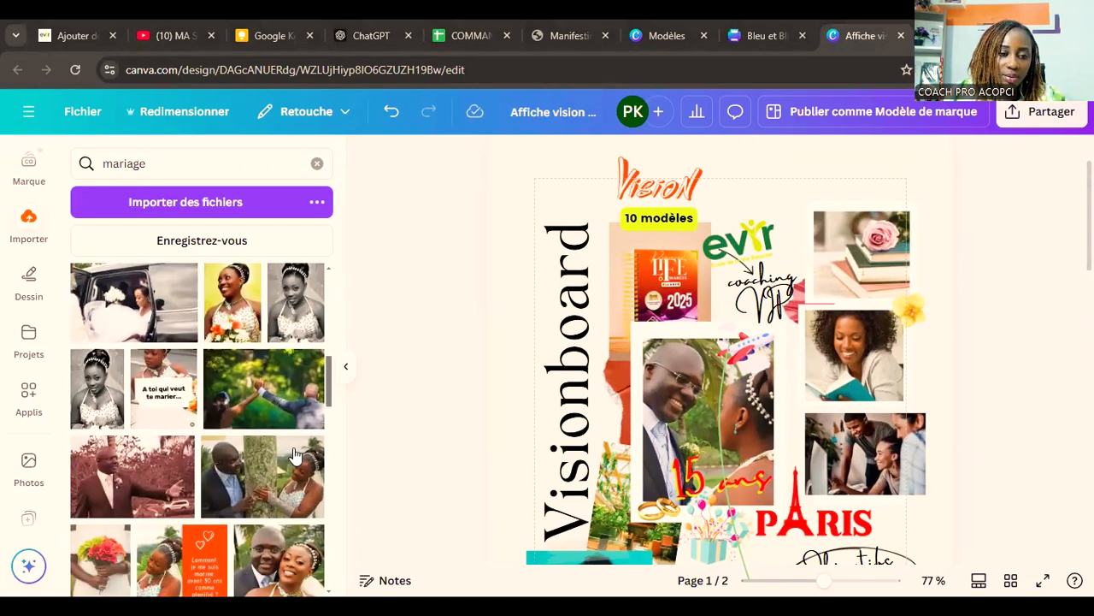
# Step: Try the photo of the couple's clasped raised hands as page 1's full background, behind all other elements
pyautogui.click(244, 398)
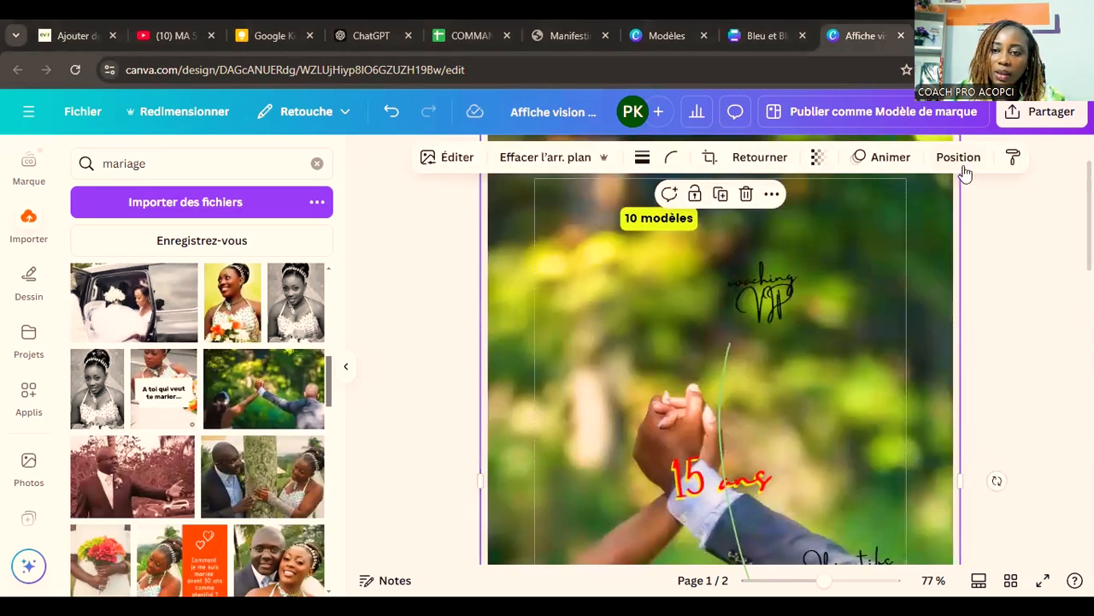
pyautogui.click(960, 159)
pyautogui.click(276, 280)
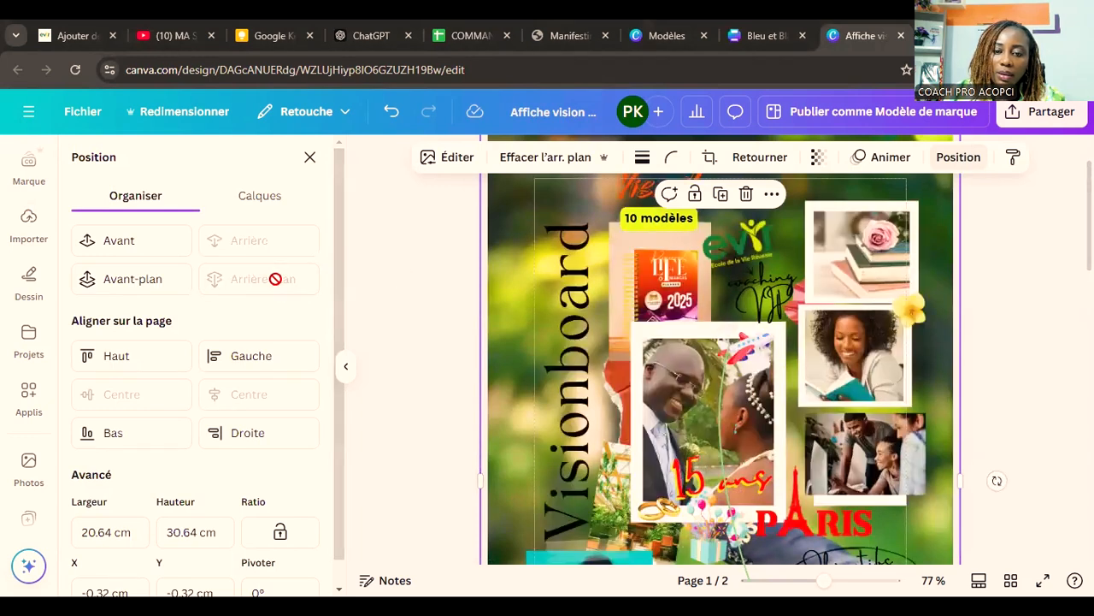
# Step: Try resizing and shifting the clasped-hands photo behind the page 1 collage, and remove it from the page
pyautogui.scroll(2, 473, 346)
pyautogui.moveTo(479, 213); pyautogui.dragTo(578, 178)
pyautogui.moveTo(844, 252); pyautogui.dragTo(875, 173)
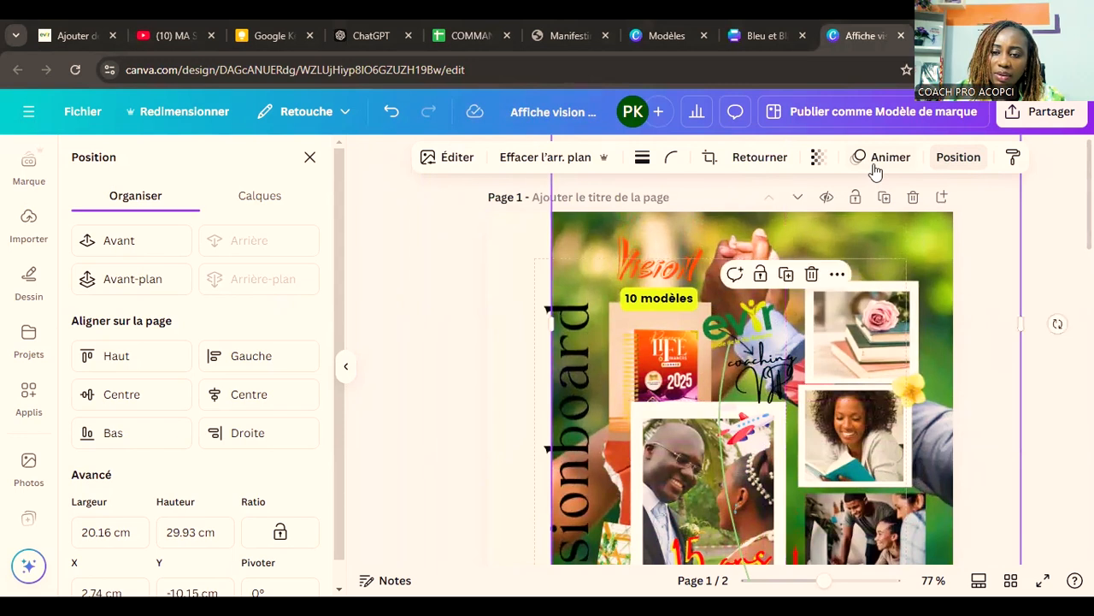
pyautogui.scroll(-3, 874, 238)
pyautogui.scroll(3, 874, 239)
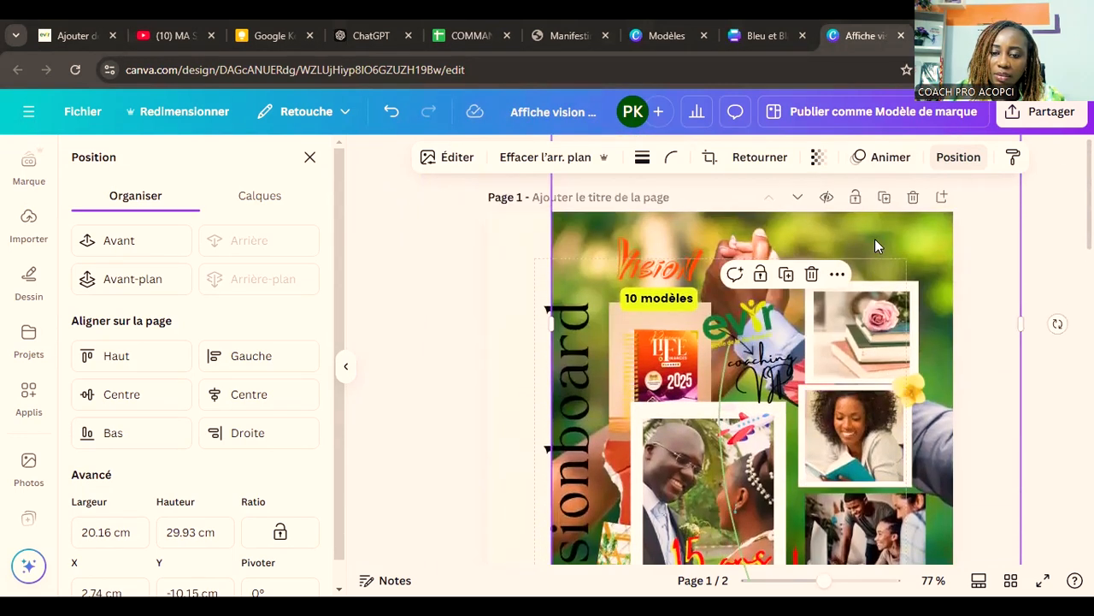
pyautogui.press('Escape')
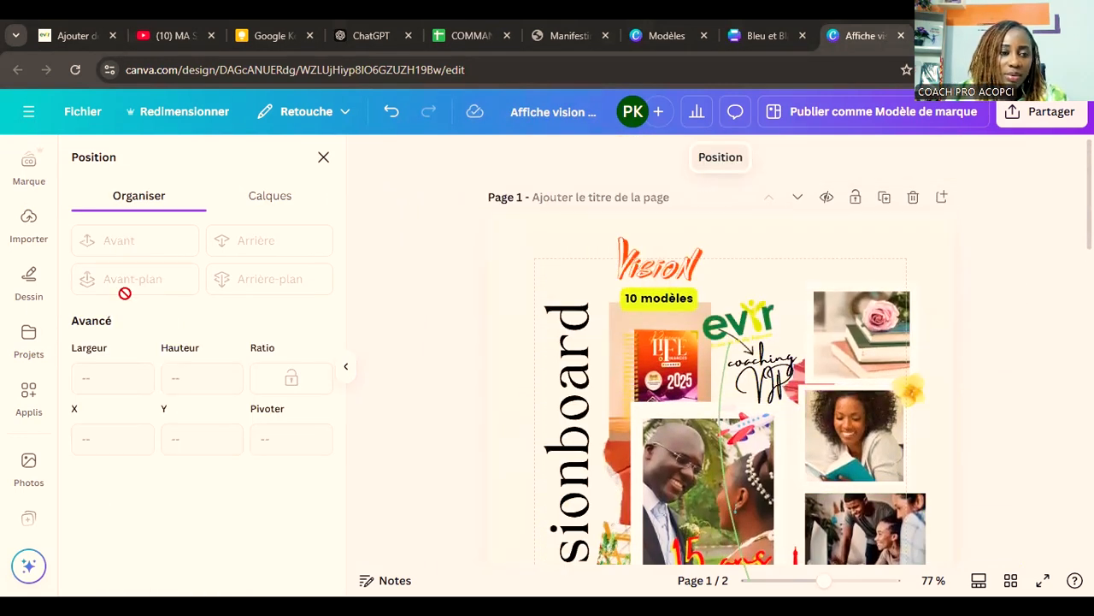
# Step: Open the saved projects and browse their designs and folders
pyautogui.click(28, 342)
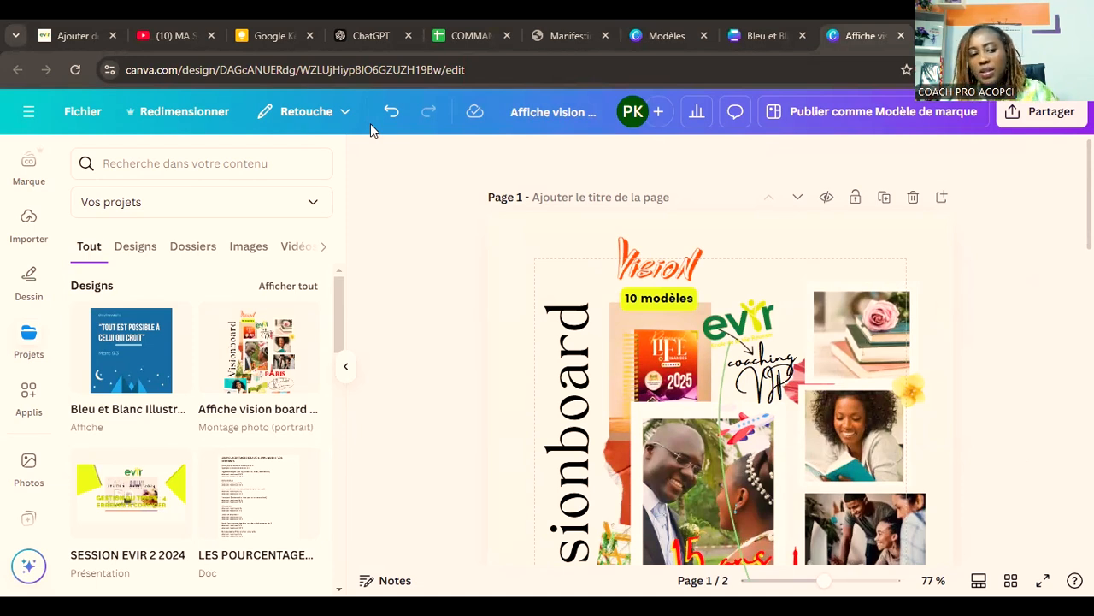
pyautogui.scroll(-2, 82, 419)
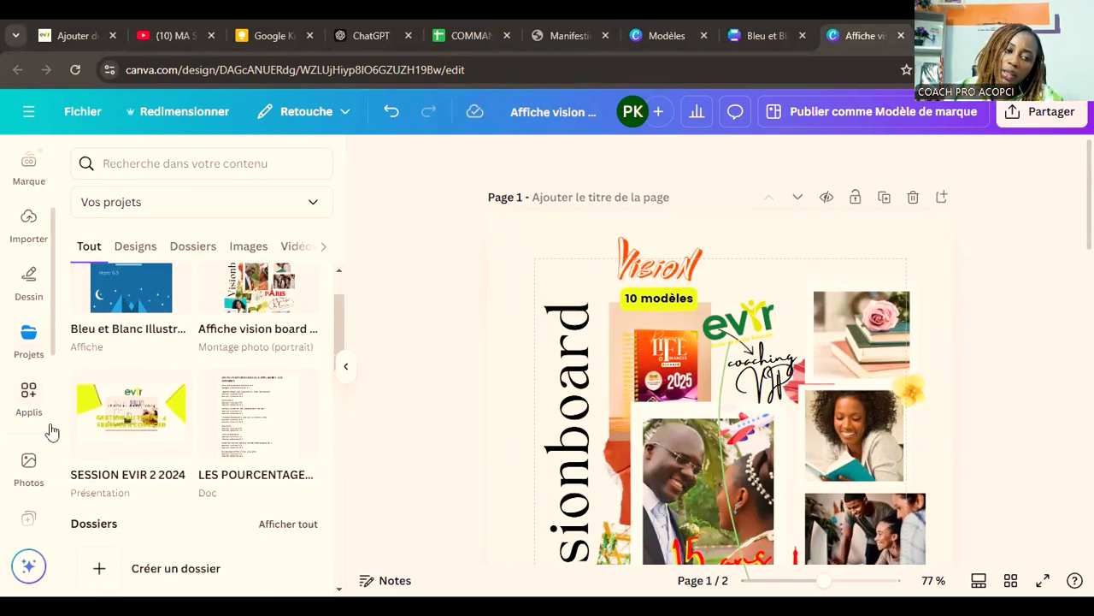
pyautogui.scroll(-4, 94, 419)
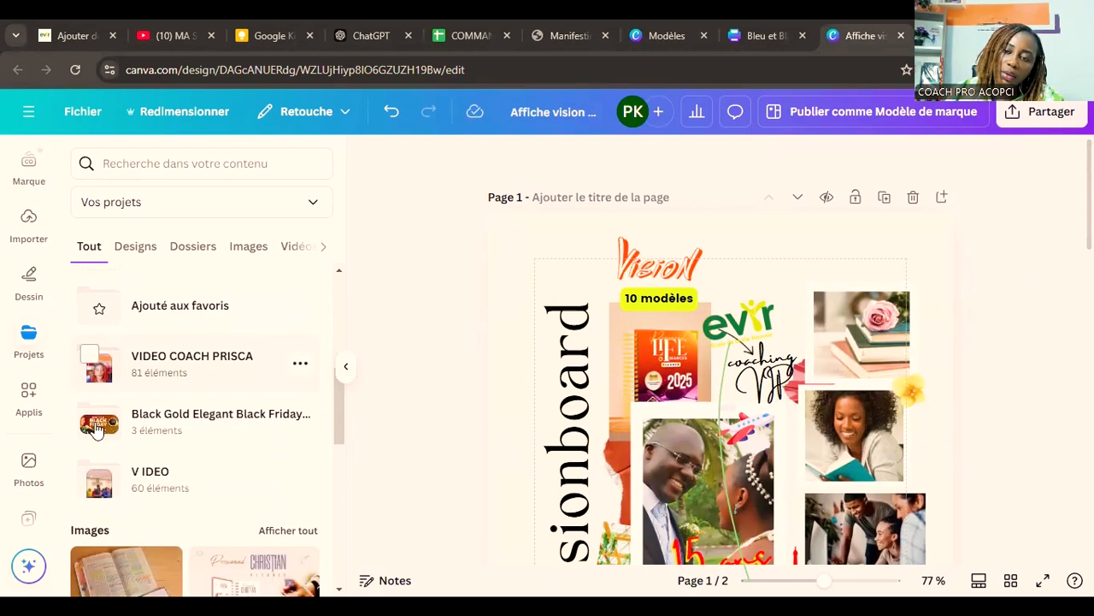
pyautogui.scroll(-3, 134, 395)
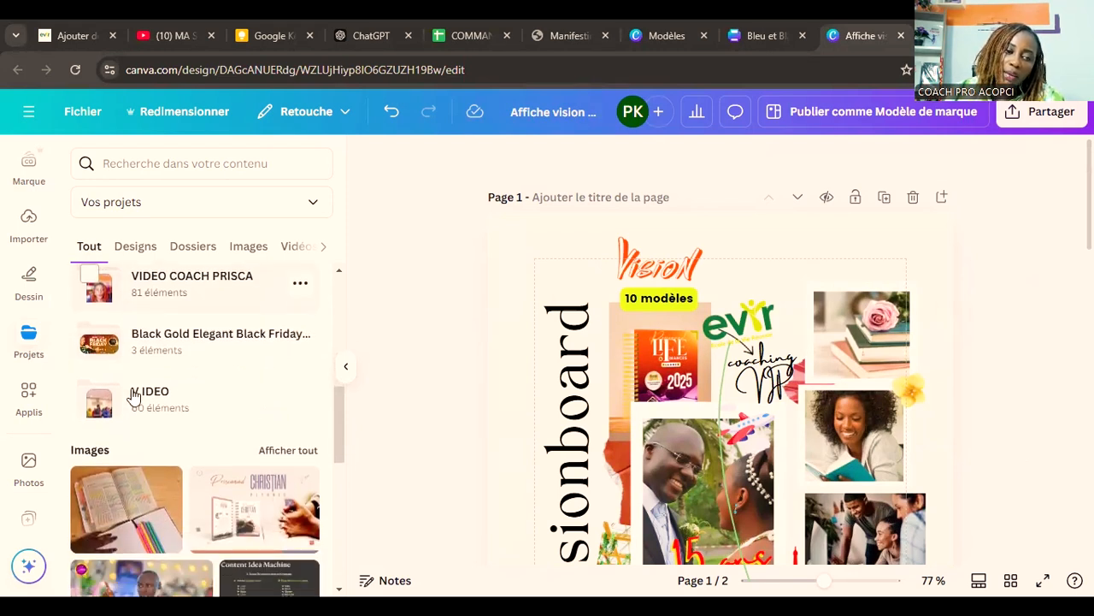
pyautogui.scroll(1, 134, 395)
pyautogui.scroll(5, 134, 395)
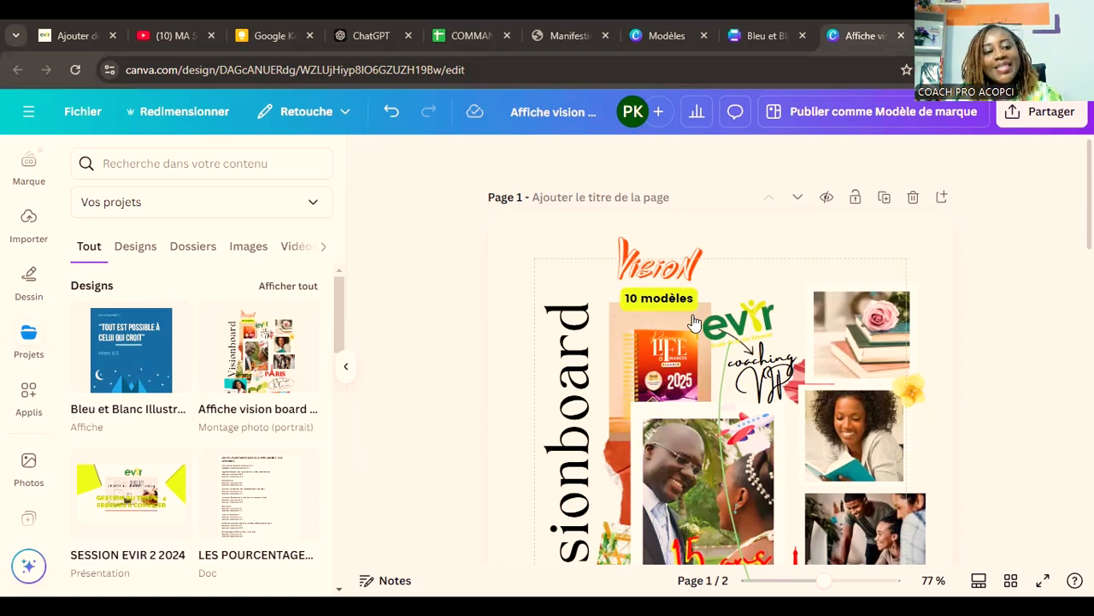
pyautogui.click(24, 345)
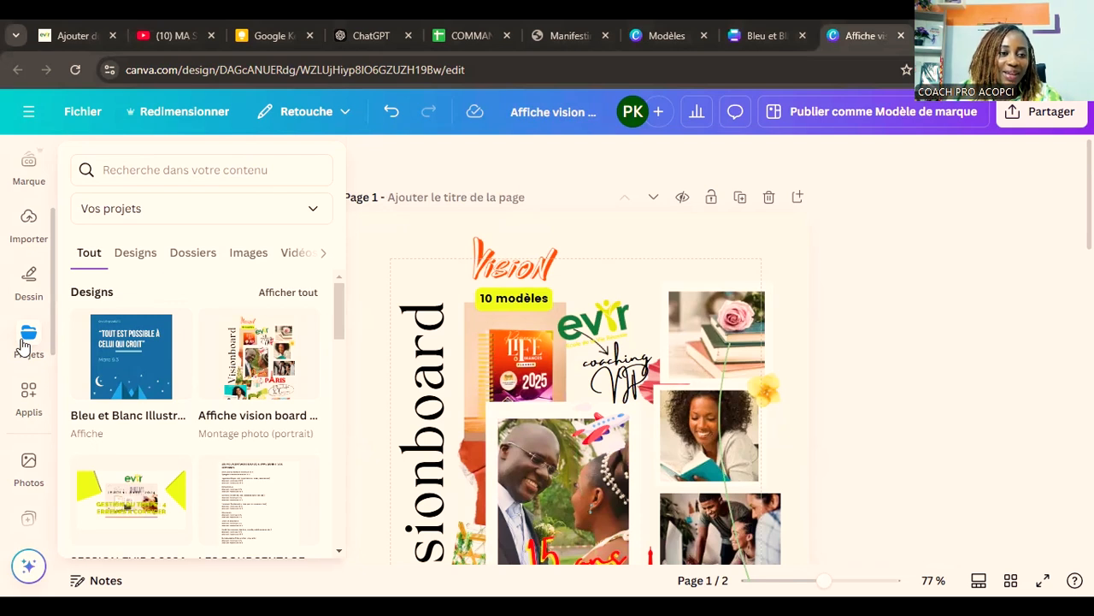
# Step: Place the white flowers photo from the "mariage" uploads on page 1 and send it behind all other elements
pyautogui.click(28, 224)
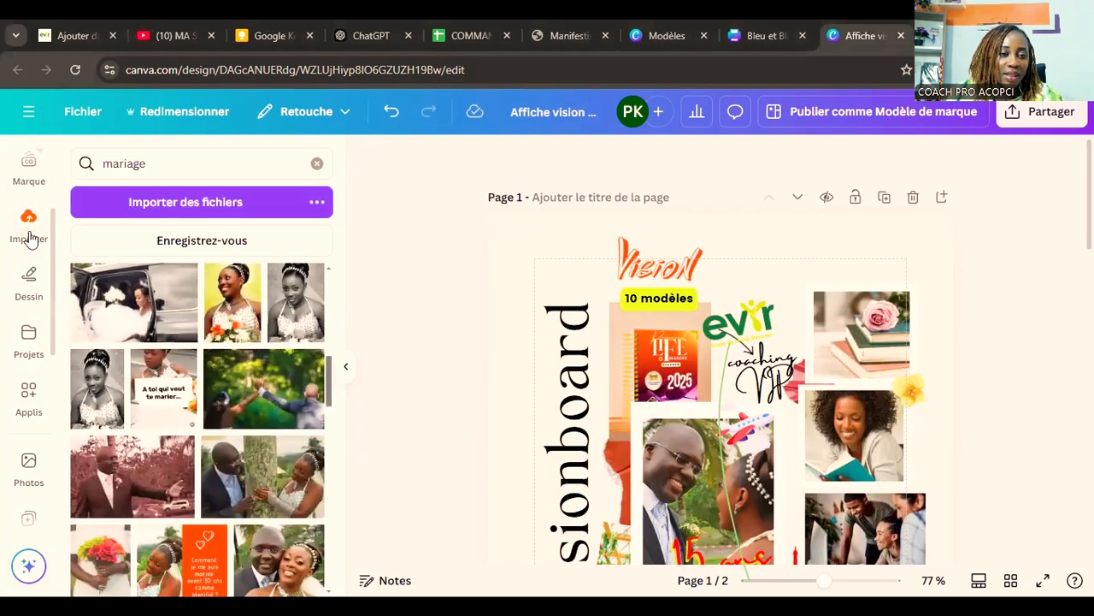
pyautogui.scroll(-3, 198, 316)
pyautogui.scroll(-1, 197, 317)
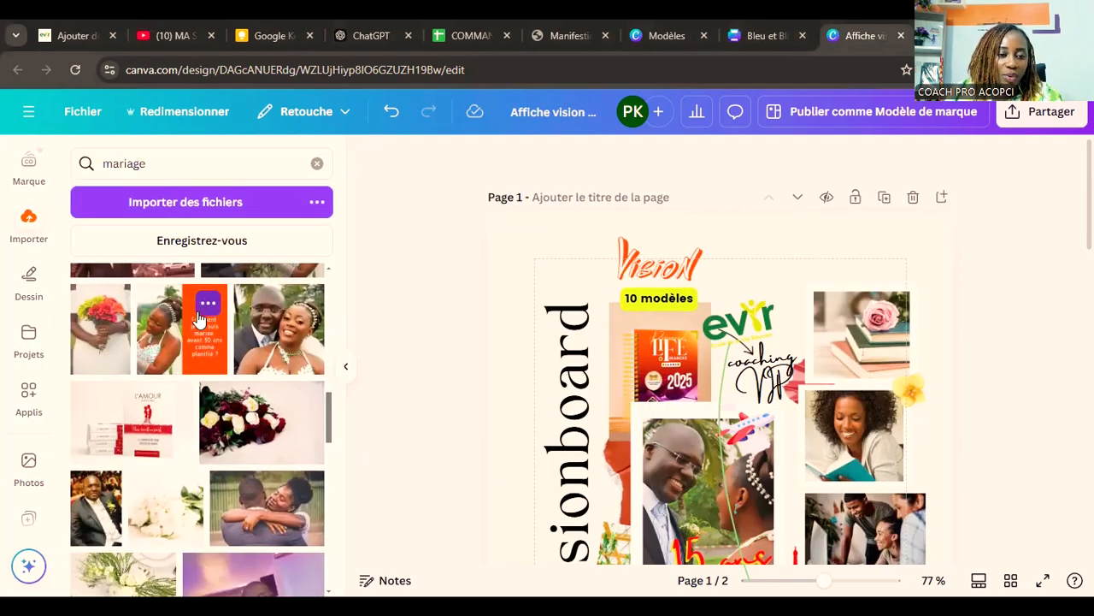
pyautogui.moveTo(160, 520); pyautogui.dragTo(503, 243)
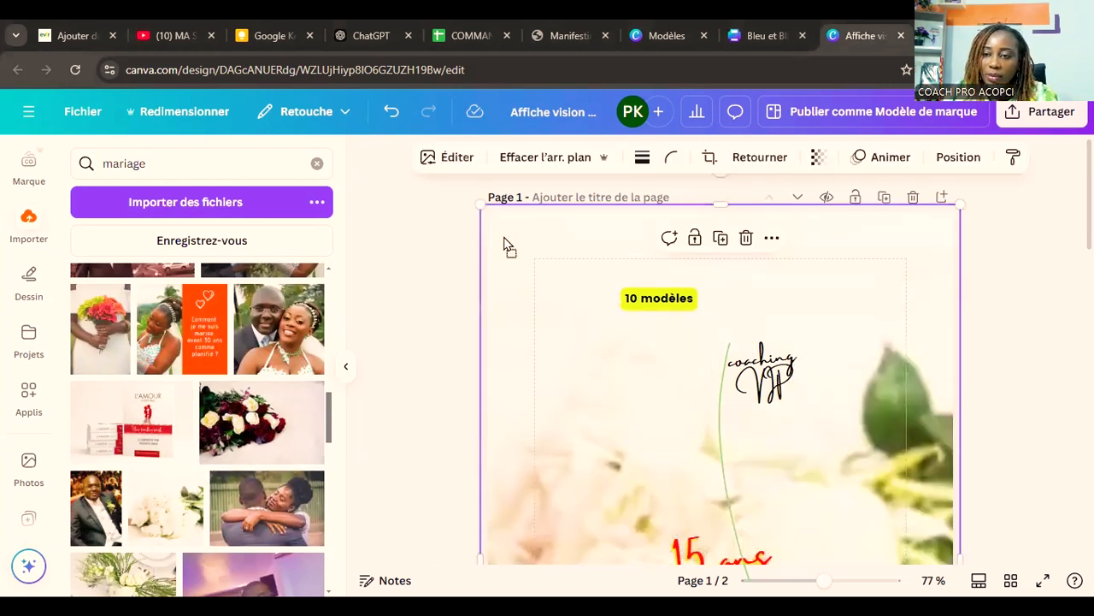
pyautogui.click(964, 160)
pyautogui.click(257, 279)
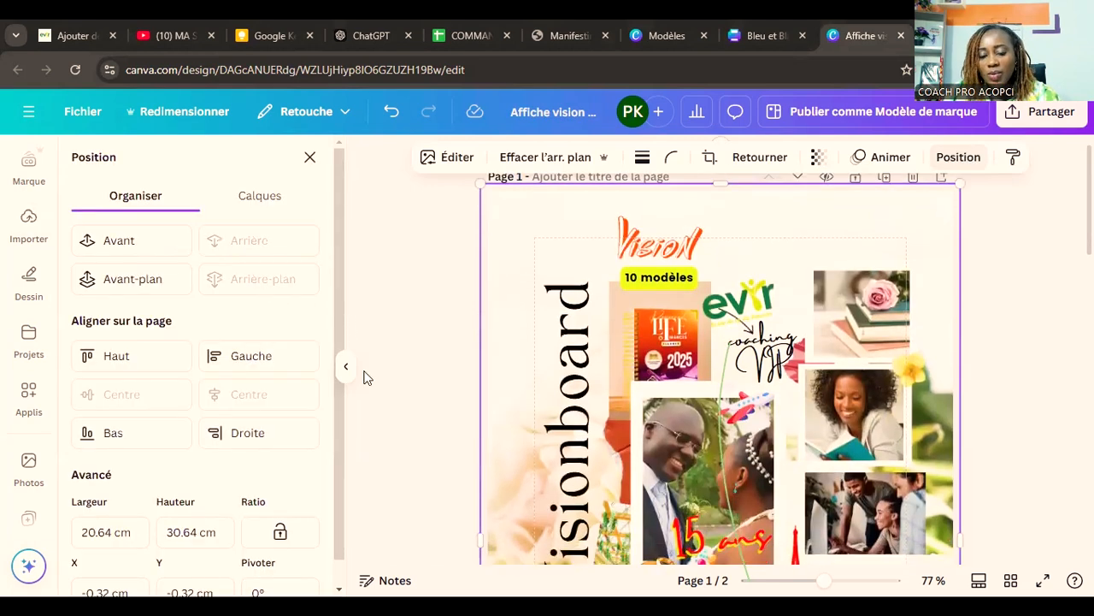
pyautogui.scroll(-5, 366, 378)
pyautogui.scroll(5, 364, 373)
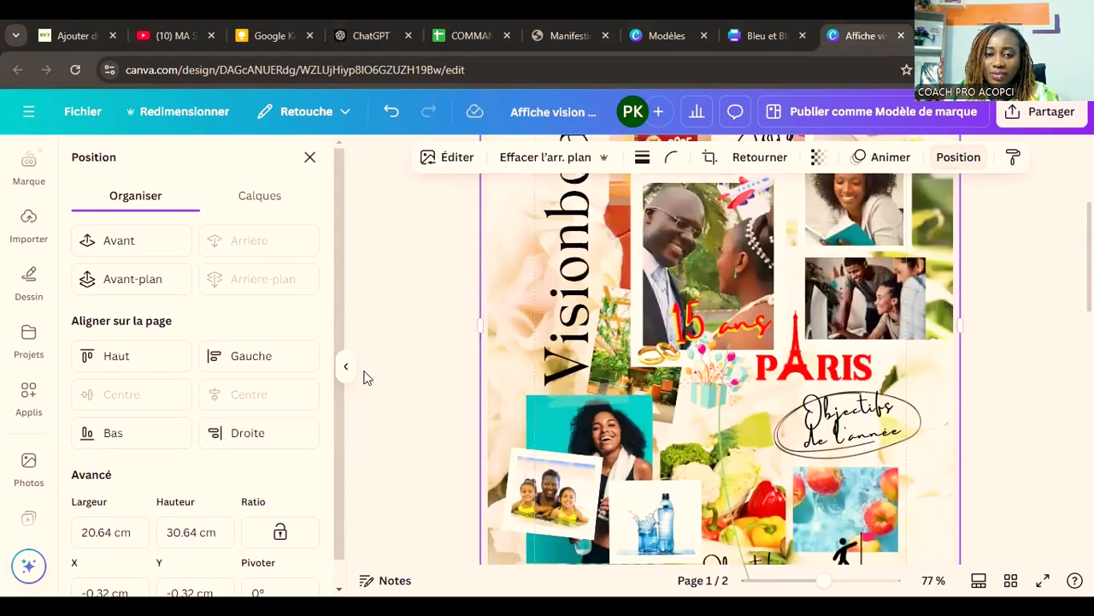
# Step: Adjust the white flowers background so it reaches down to page 1's lower edge
pyautogui.moveTo(499, 294); pyautogui.dragTo(502, 197)
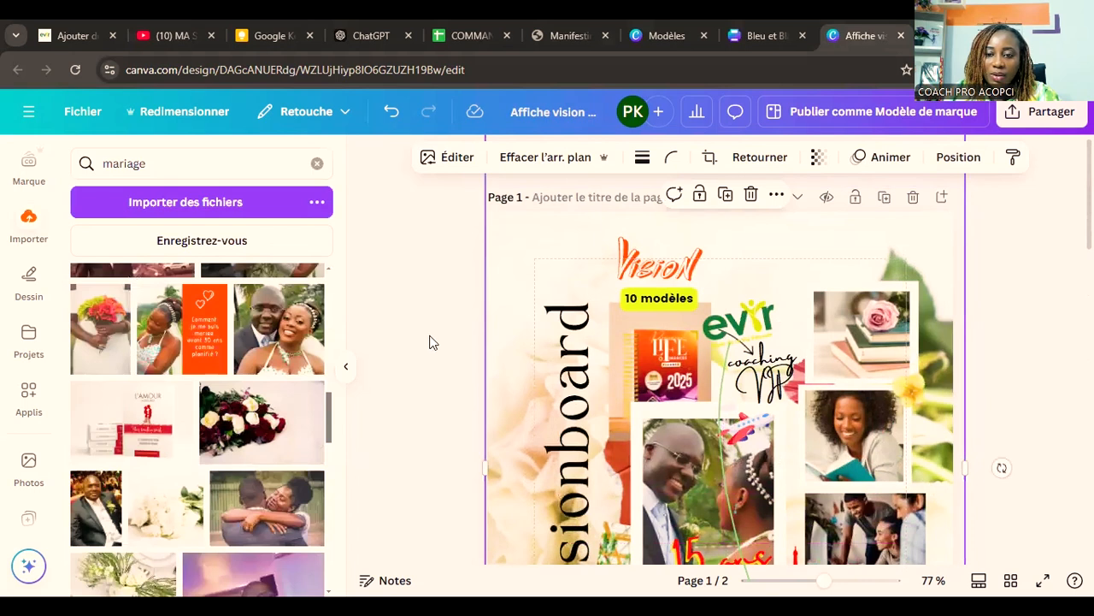
pyautogui.scroll(-5, 430, 342)
pyautogui.moveTo(721, 344); pyautogui.dragTo(725, 430)
# Step: Extend the red heading at the foot of page 1 to read "PLAISIR & BIEN-ÊTRE POUR MOI"
pyautogui.click(813, 407)
pyautogui.moveTo(813, 407); pyautogui.dragTo(805, 413)
pyautogui.click(851, 407)
pyautogui.write('POUR MOI')
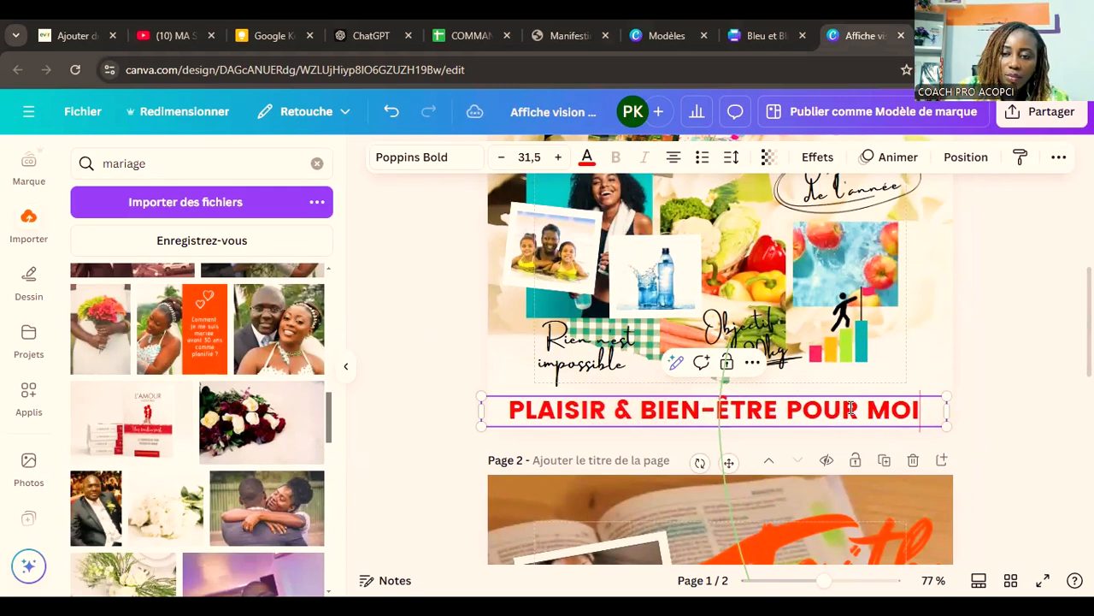
pyautogui.click(1033, 421)
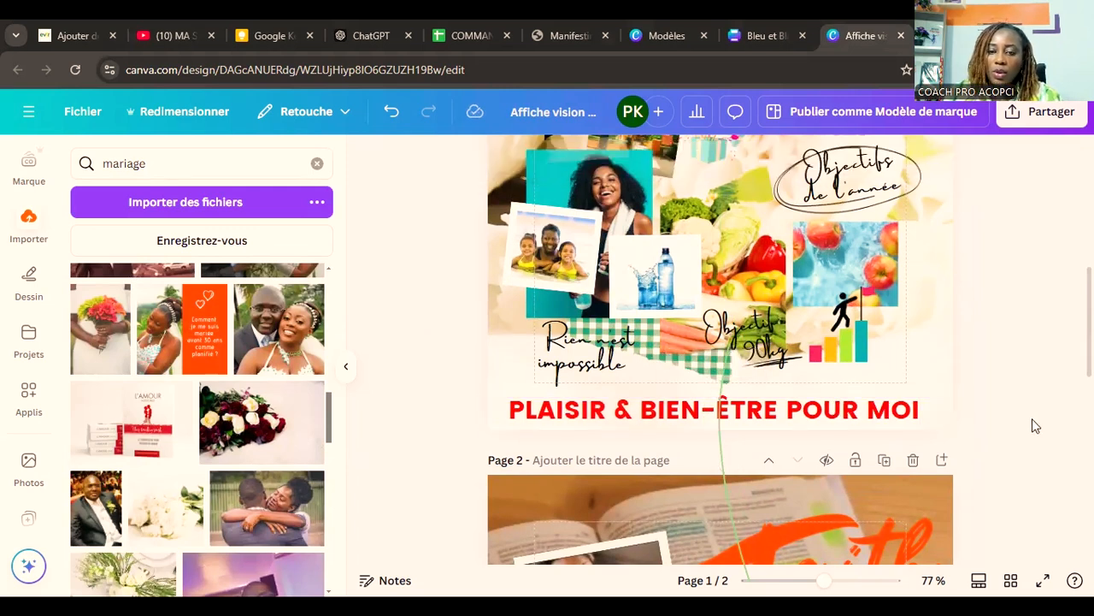
# Step: Reduce the red "PLAISIR & BIEN-ÊTRE POUR MOI" heading to font size 28.5
pyautogui.click(882, 409)
pyautogui.click(503, 171)
pyautogui.click(502, 170)
pyautogui.click(502, 170)
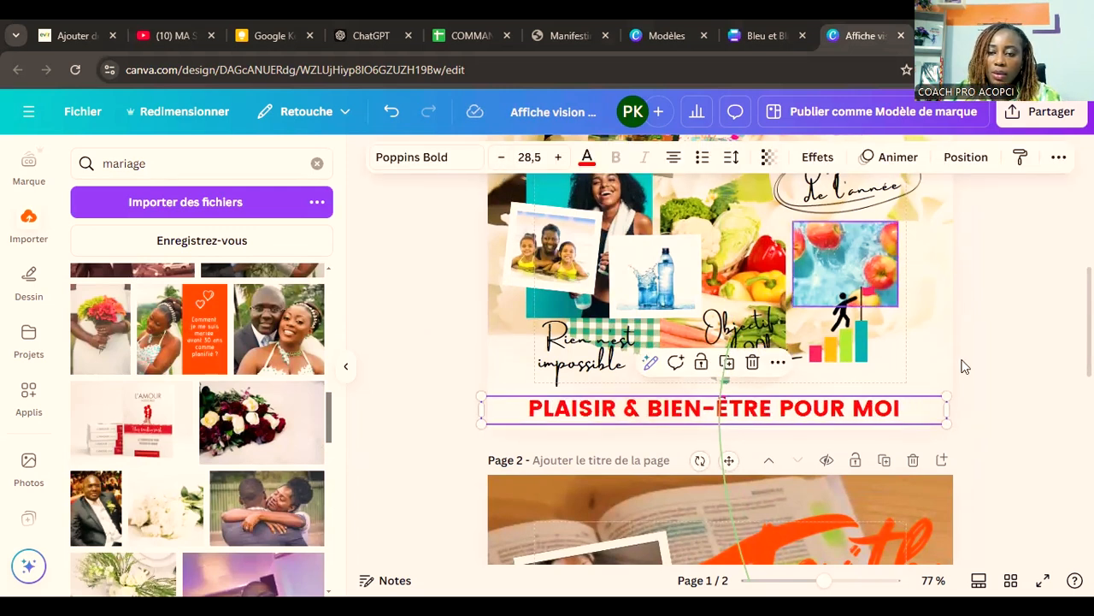
pyautogui.click(977, 417)
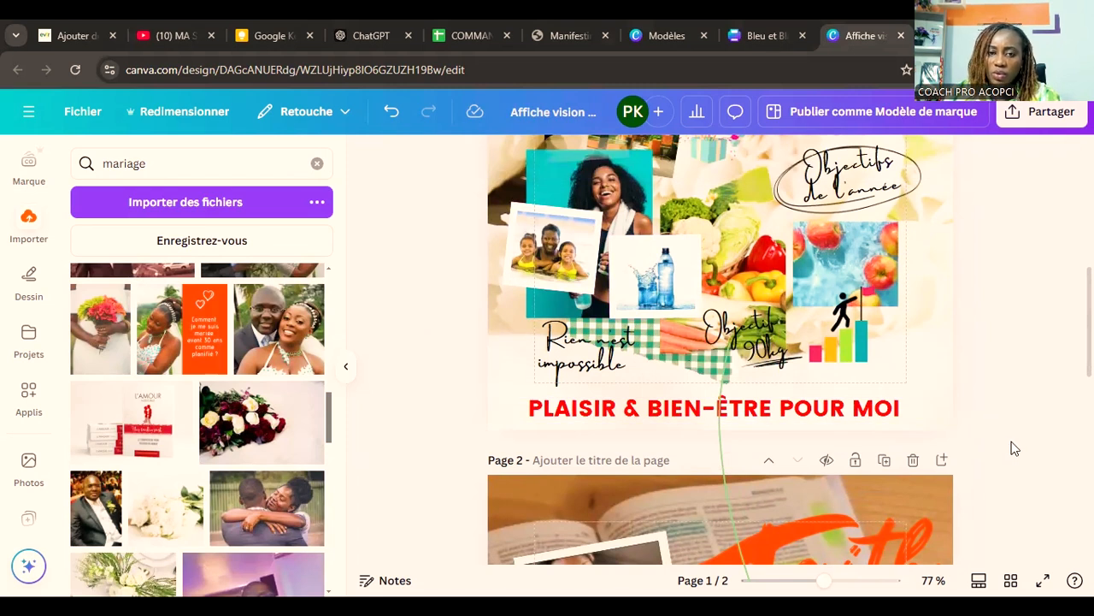
# Step: Widen the white flowers background photo slightly beyond page 1's left edge
pyautogui.scroll(3, 1014, 448)
pyautogui.scroll(-3, 1012, 447)
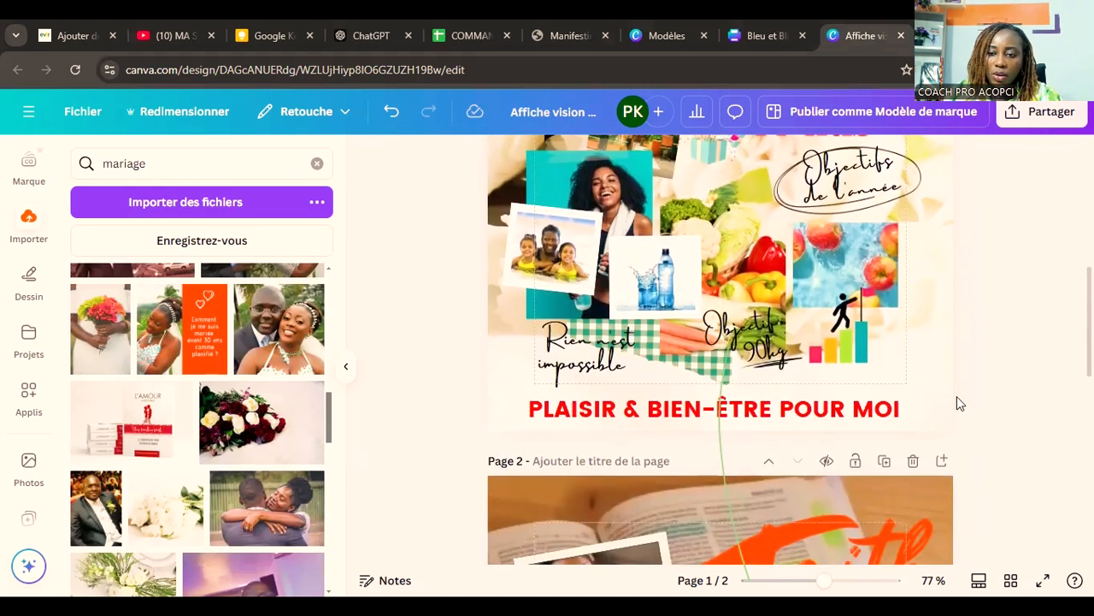
pyautogui.click(941, 315)
pyautogui.scroll(3, 941, 315)
pyautogui.moveTo(482, 271); pyautogui.dragTo(464, 271)
pyautogui.click(1055, 447)
pyautogui.scroll(2, 1058, 450)
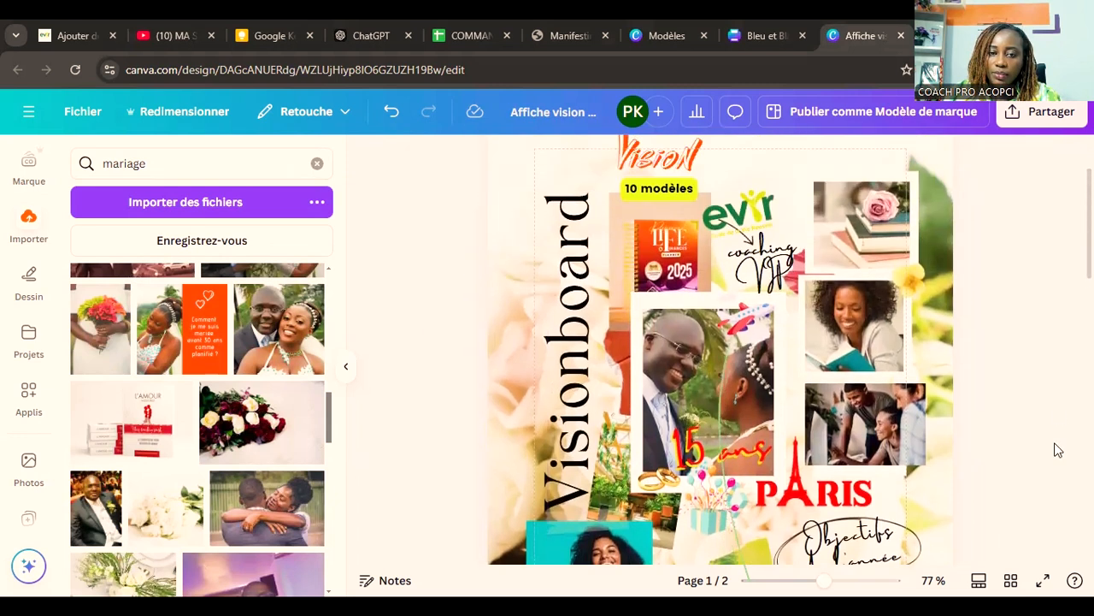
pyautogui.scroll(2, 1057, 450)
# Step: Shrink page 2's "Faith over Fear" graphic to about 10.1 × 7.3 cm and shift it slightly up and left
pyautogui.click(1010, 579)
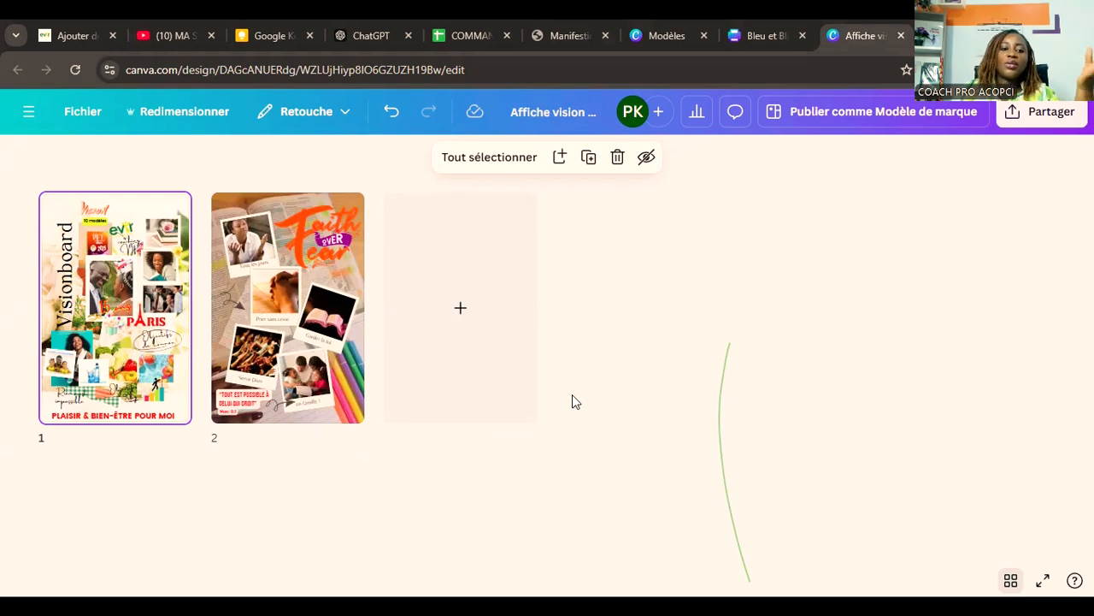
pyautogui.doubleClick(301, 268)
pyautogui.scroll(2, 878, 376)
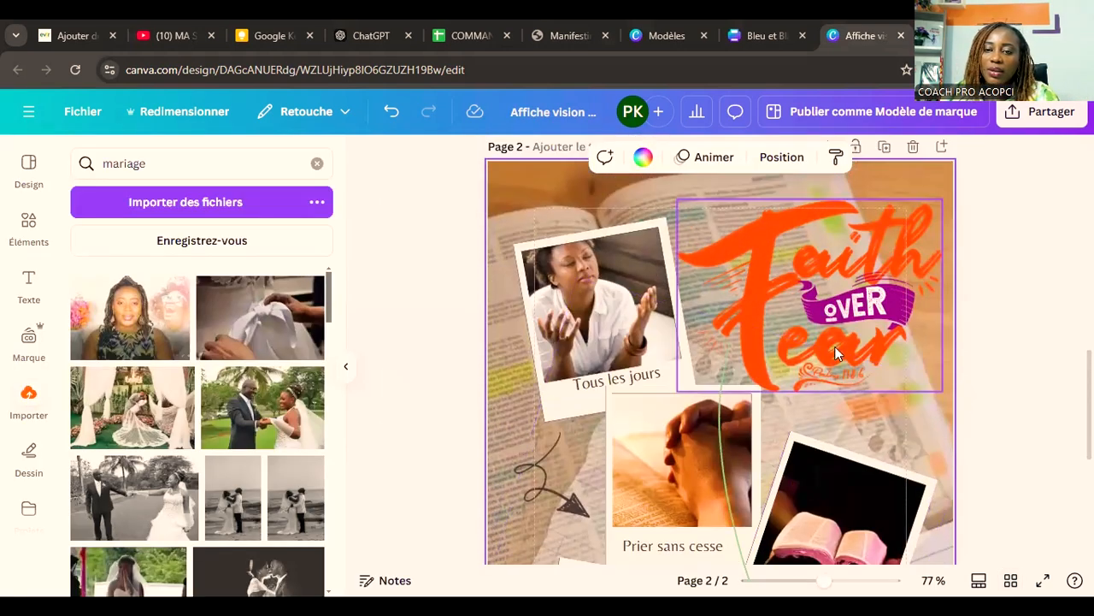
pyautogui.click(834, 346)
pyautogui.moveTo(678, 385); pyautogui.dragTo(737, 364)
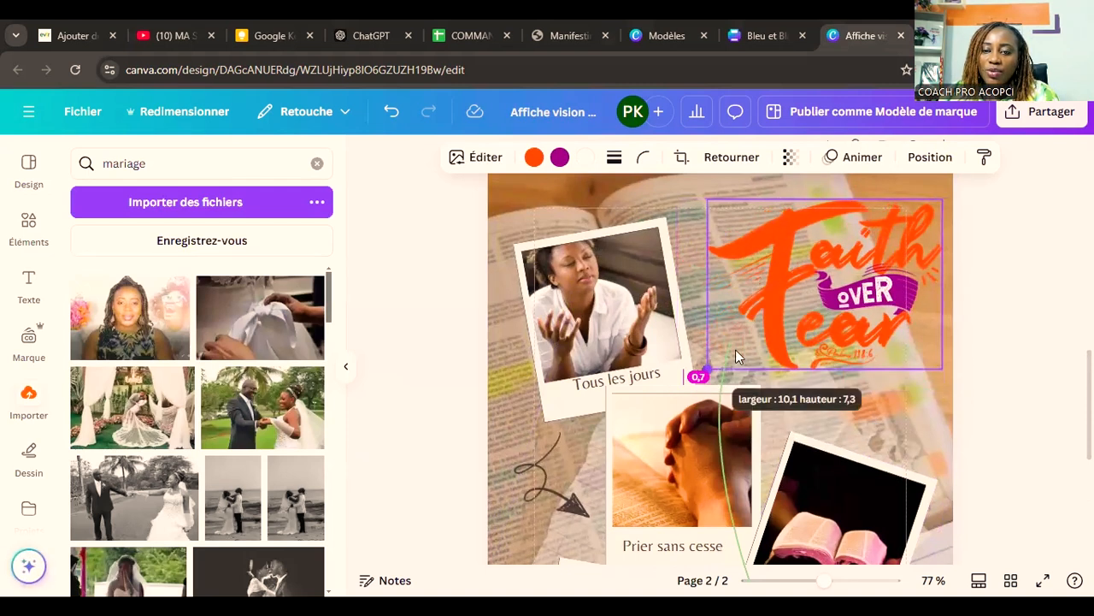
pyautogui.moveTo(872, 345); pyautogui.dragTo(845, 320)
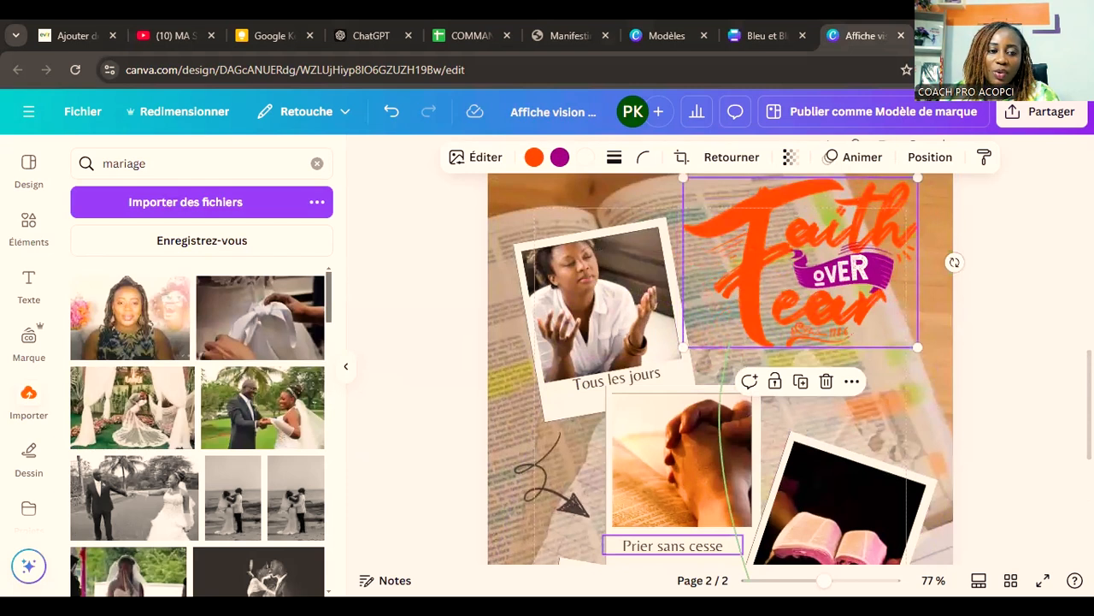
pyautogui.click(1043, 422)
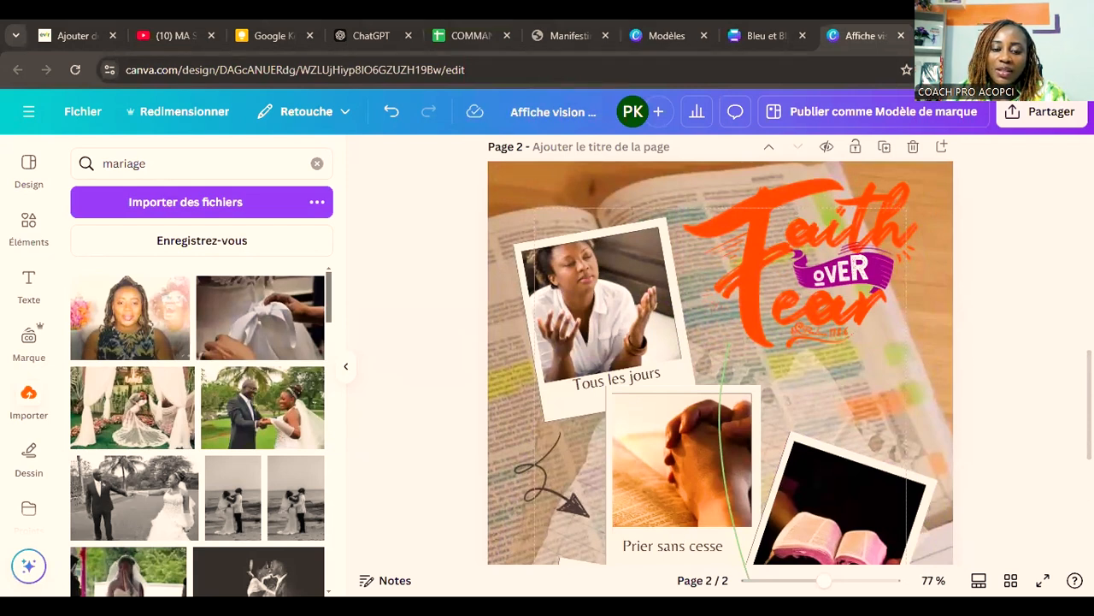
# Step: Nudge page 1's "Rien n'est impossible" caption slightly down and left, just above the red heading
pyautogui.scroll(5, 981, 456)
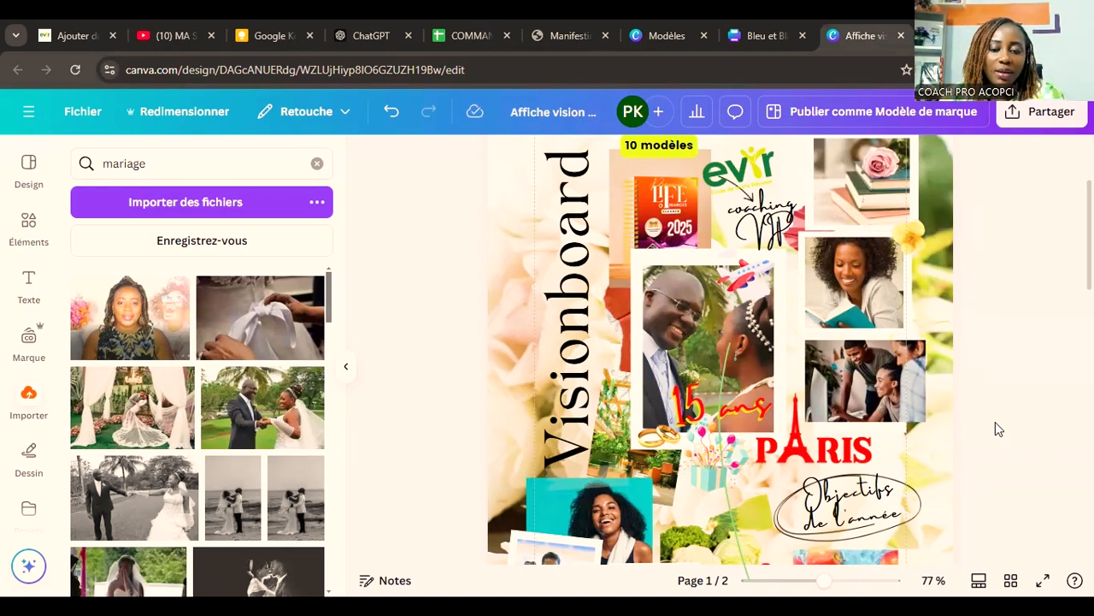
pyautogui.scroll(-3, 995, 423)
pyautogui.moveTo(573, 453)
pyautogui.mouseDown()
pyautogui.moveTo(562, 467)
pyautogui.moveTo(577, 442)
pyautogui.mouseUp()
pyautogui.click(978, 462)
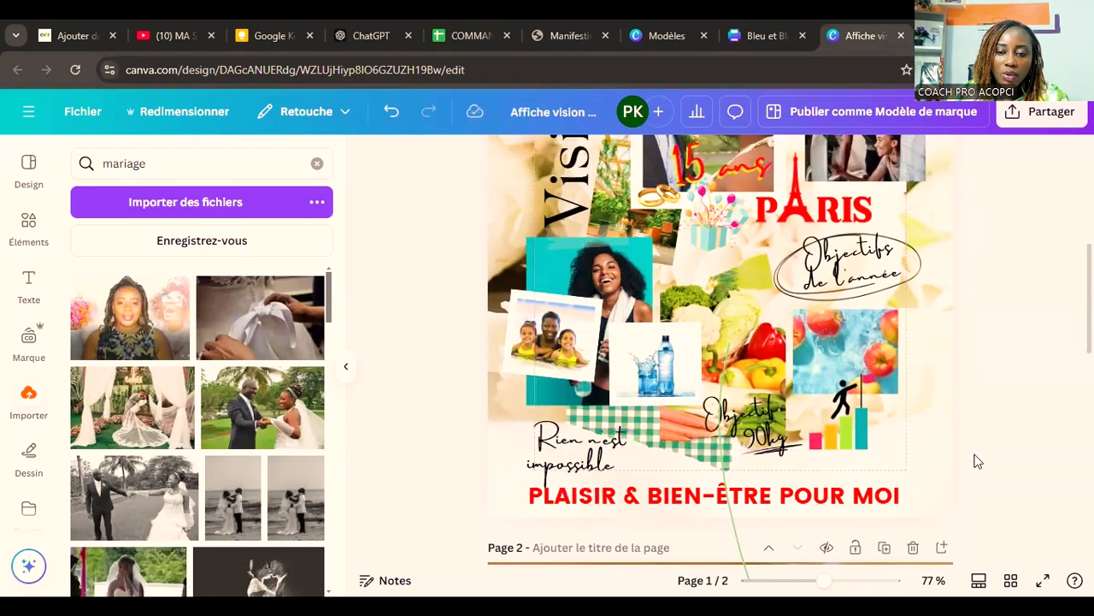
# Step: Apply the Arrière-plan text effect to the "90kg" text on page 1
pyautogui.click(769, 436)
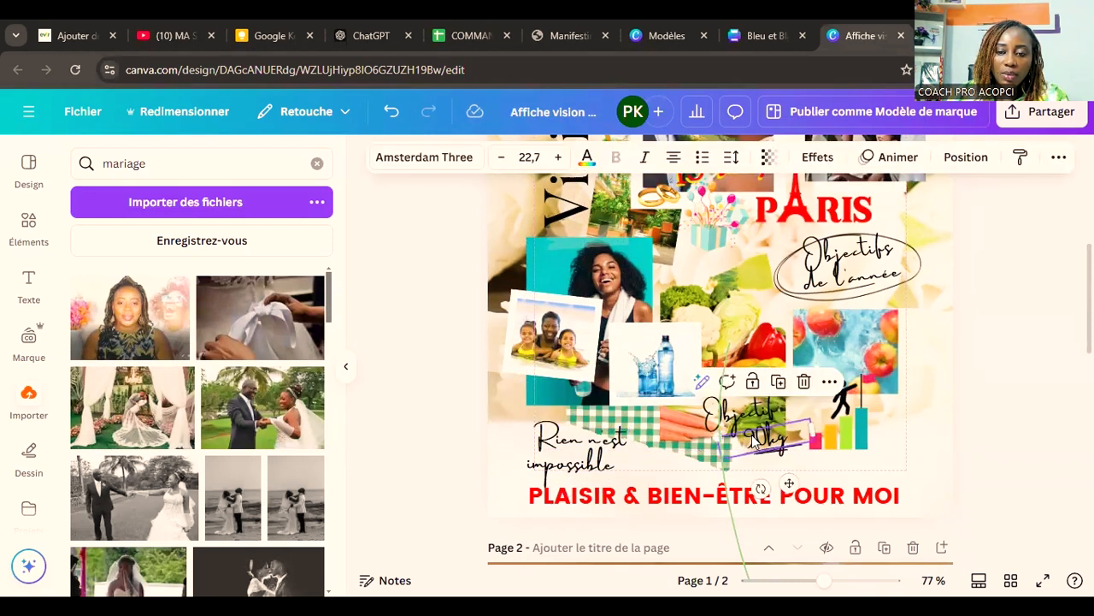
pyautogui.click(991, 441)
pyautogui.click(742, 439)
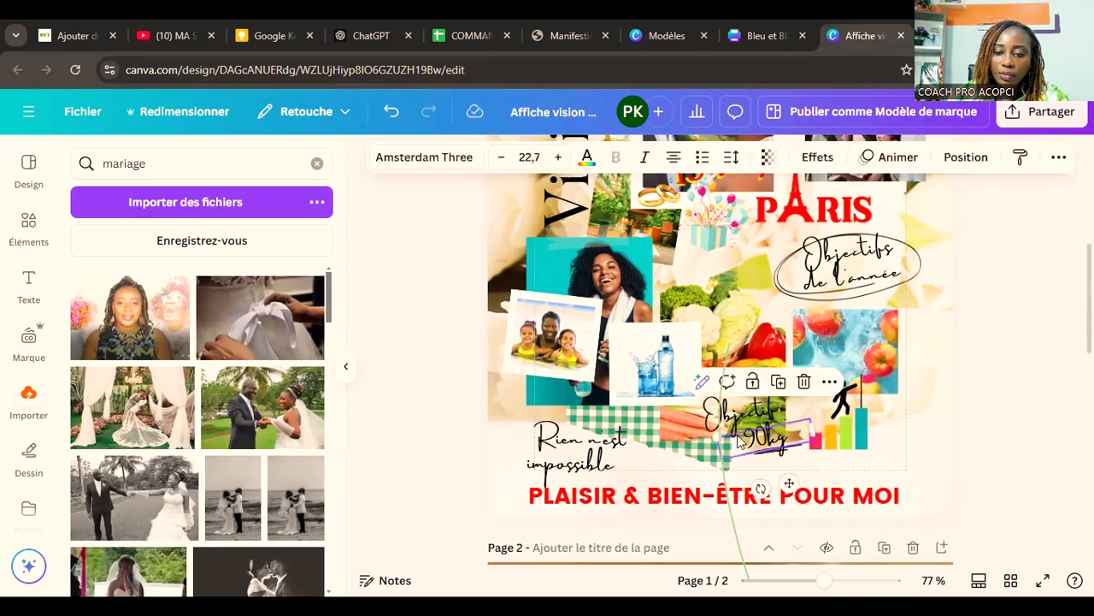
pyautogui.click(812, 159)
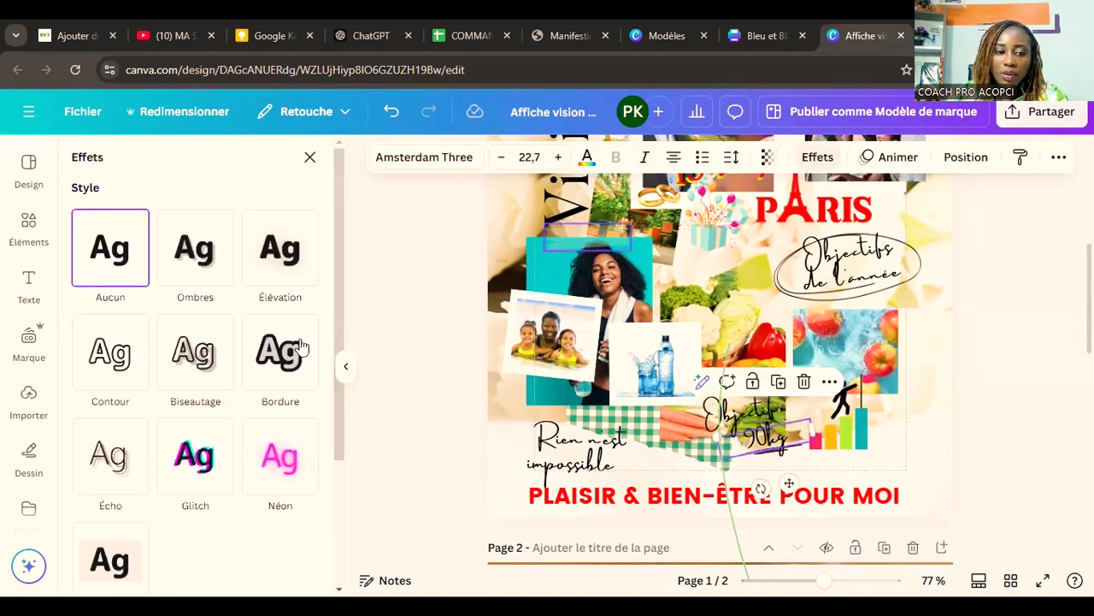
pyautogui.click(118, 563)
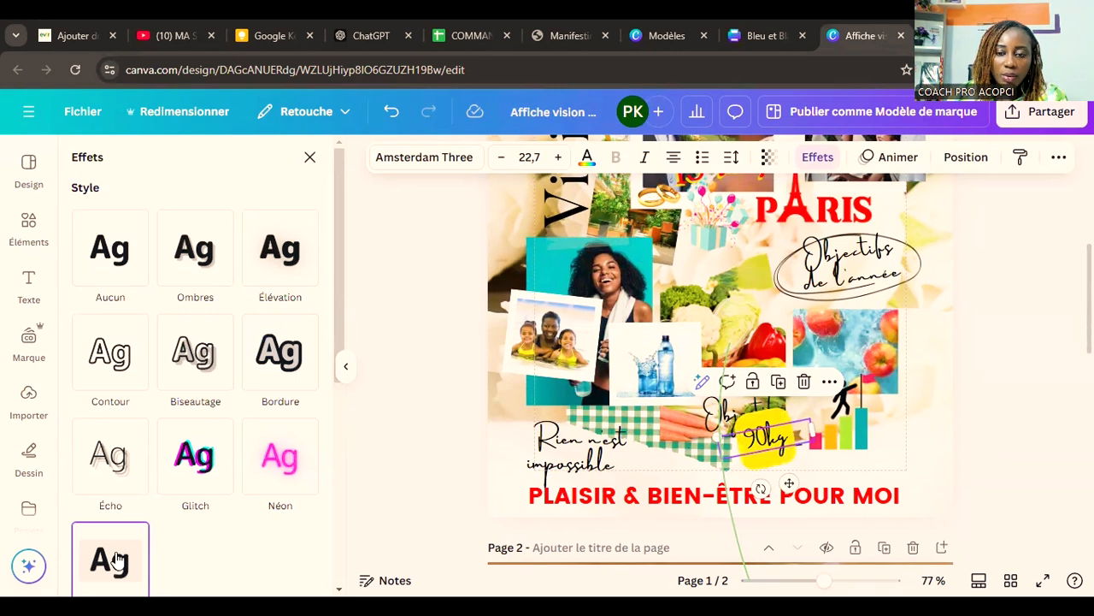
# Step: Set the "90kg" background's corner rounding to 100, its spread to 2 and its transparency to 95
pyautogui.scroll(-4, 183, 461)
pyautogui.moveTo(207, 457)
pyautogui.mouseDown()
pyautogui.moveTo(133, 463)
pyautogui.moveTo(203, 456)
pyautogui.mouseUp()
pyautogui.moveTo(142, 400); pyautogui.dragTo(80, 398)
pyautogui.moveTo(142, 346); pyautogui.dragTo(230, 370)
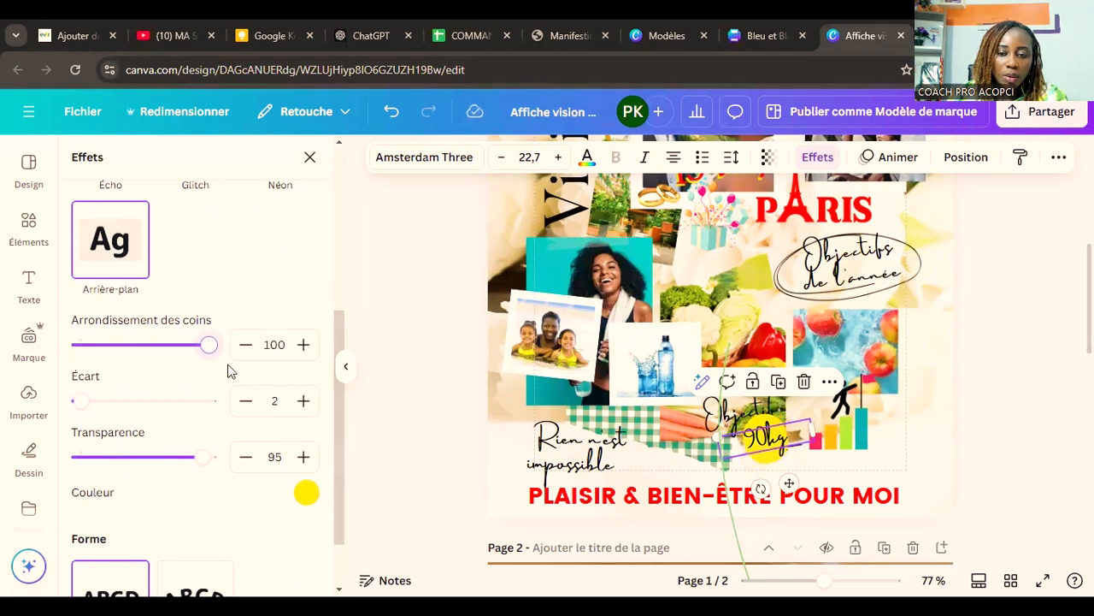
pyautogui.click(1017, 479)
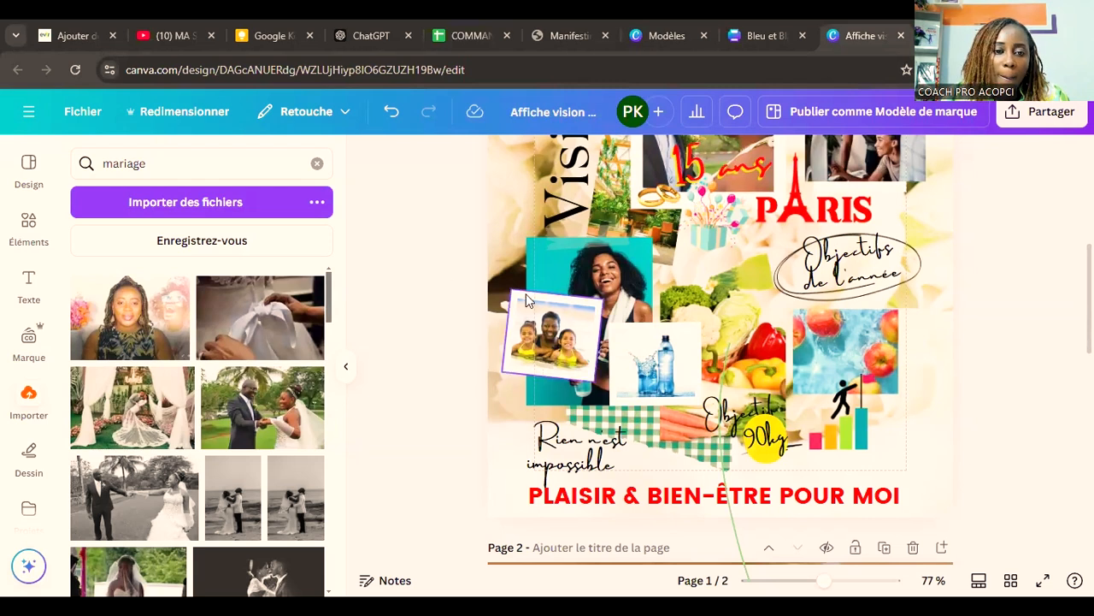
pyautogui.scroll(2, 483, 395)
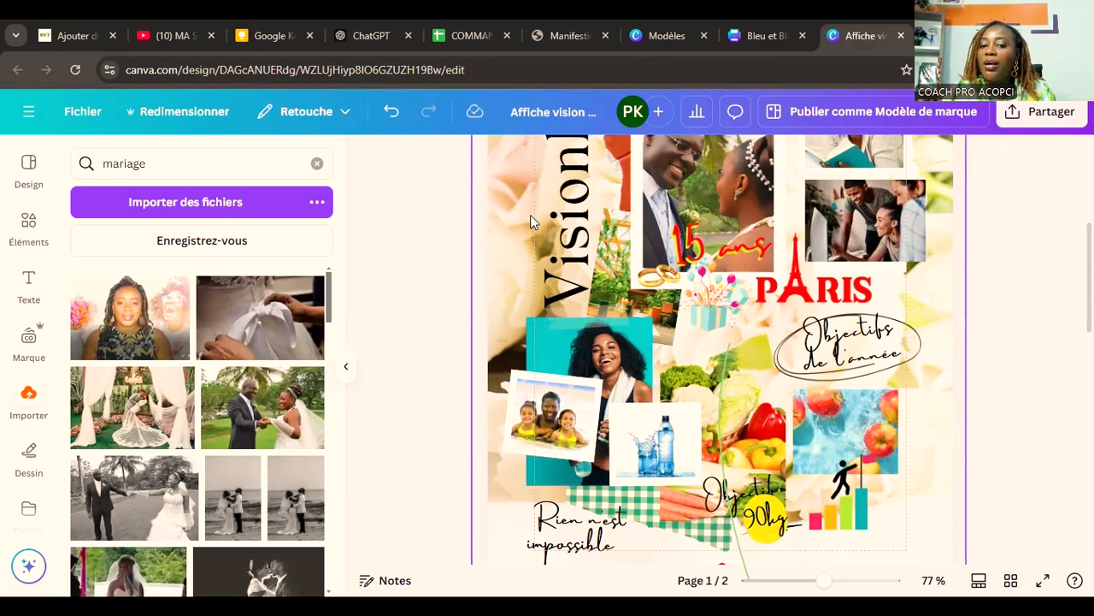
pyautogui.click(604, 295)
pyautogui.click(558, 295)
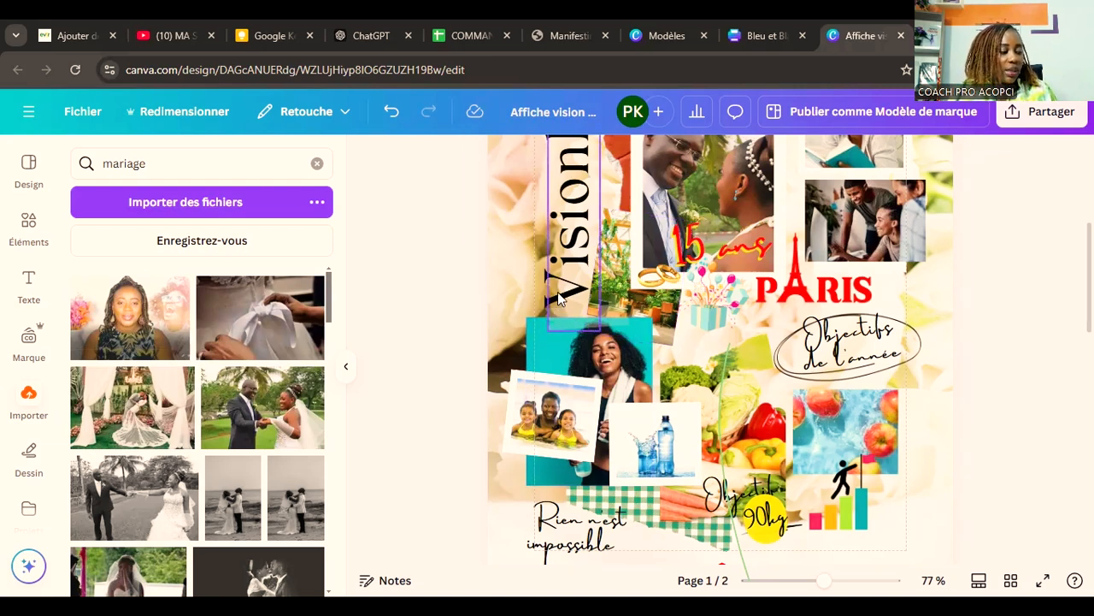